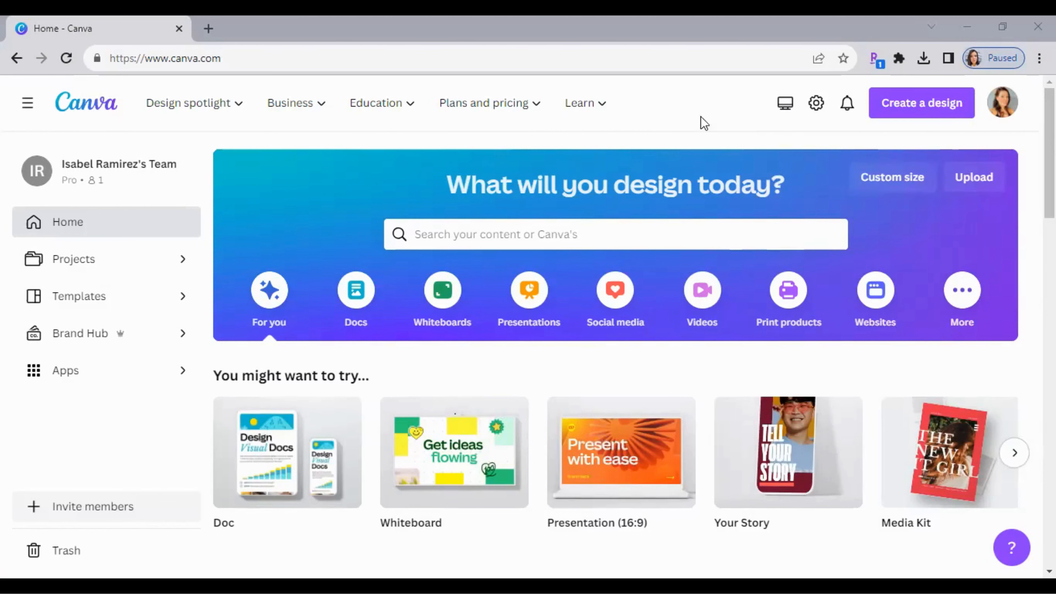
Look through the recent designs on the home page and return to its beginning.
{"action": "mouse_move", "coordinate": [517, 114]}
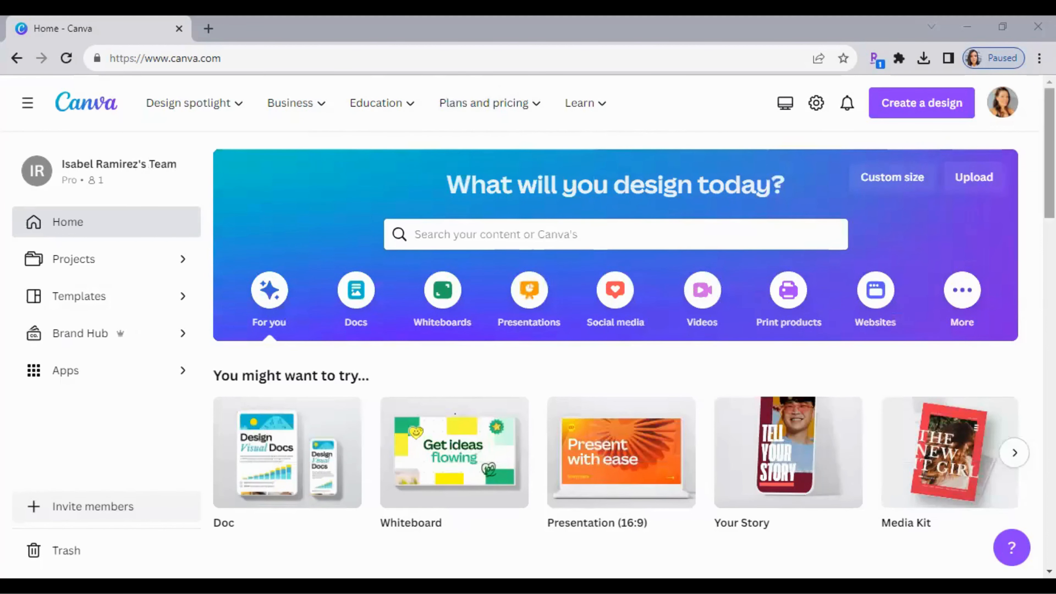
{"action": "scroll", "coordinate": [635, 298], "scroll_direction": "down", "scroll_amount": 1}
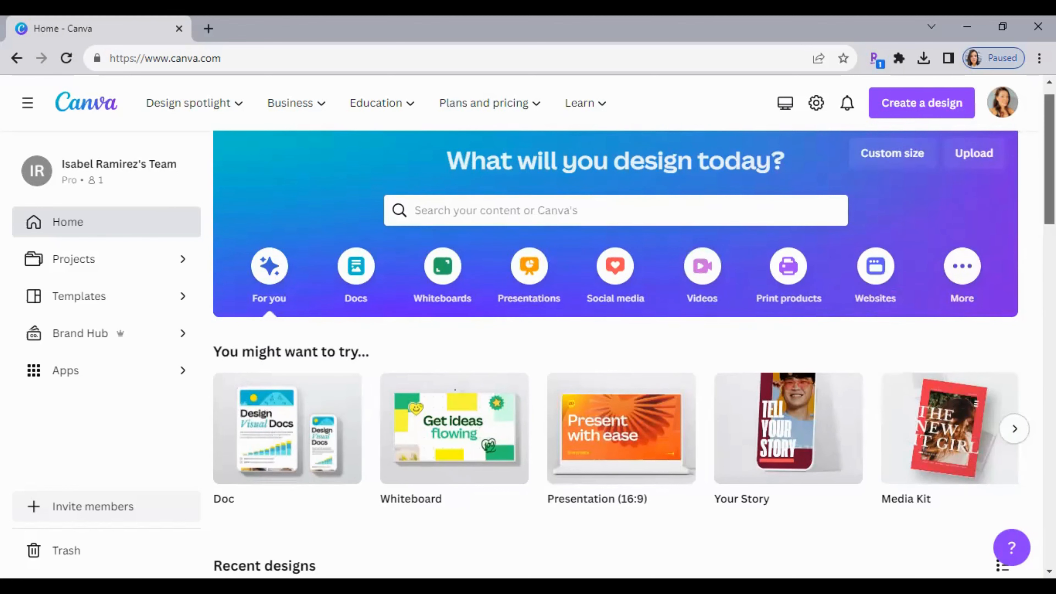
{"action": "scroll", "coordinate": [615, 332], "scroll_direction": "down", "scroll_amount": 9}
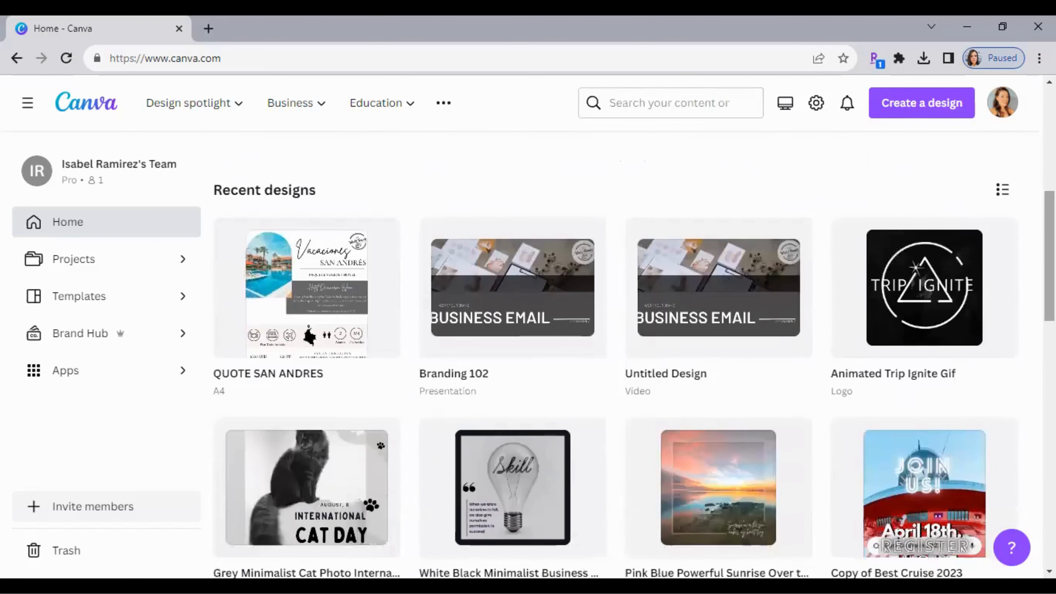
{"action": "scroll", "coordinate": [615, 354], "scroll_direction": "down", "scroll_amount": 15}
{"action": "scroll", "coordinate": [615, 353], "scroll_direction": "up", "scroll_amount": 5}
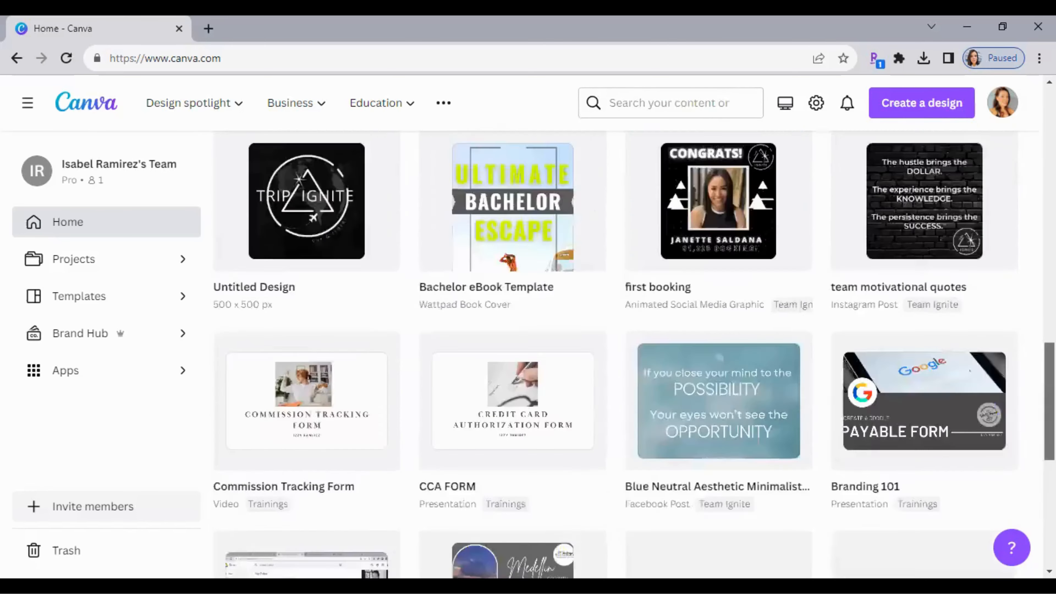
{"action": "scroll", "coordinate": [620, 320], "scroll_direction": "up", "scroll_amount": 15}
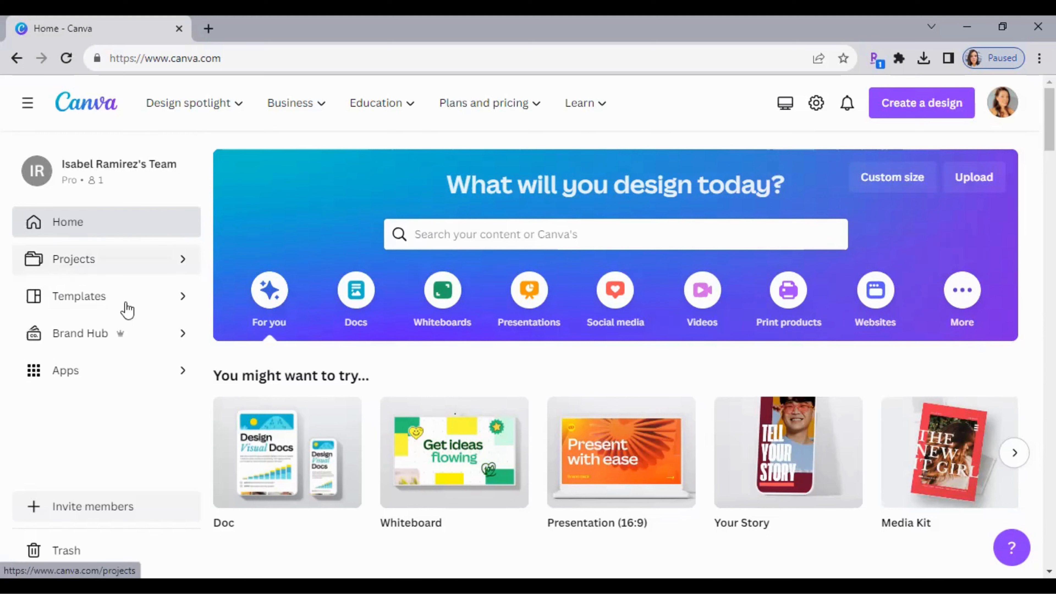
Open the template library and browse its topics, featured collections and design categories, from business cards and Instagram posts to Facebook posts and logos.
{"action": "left_click", "coordinate": [209, 320]}
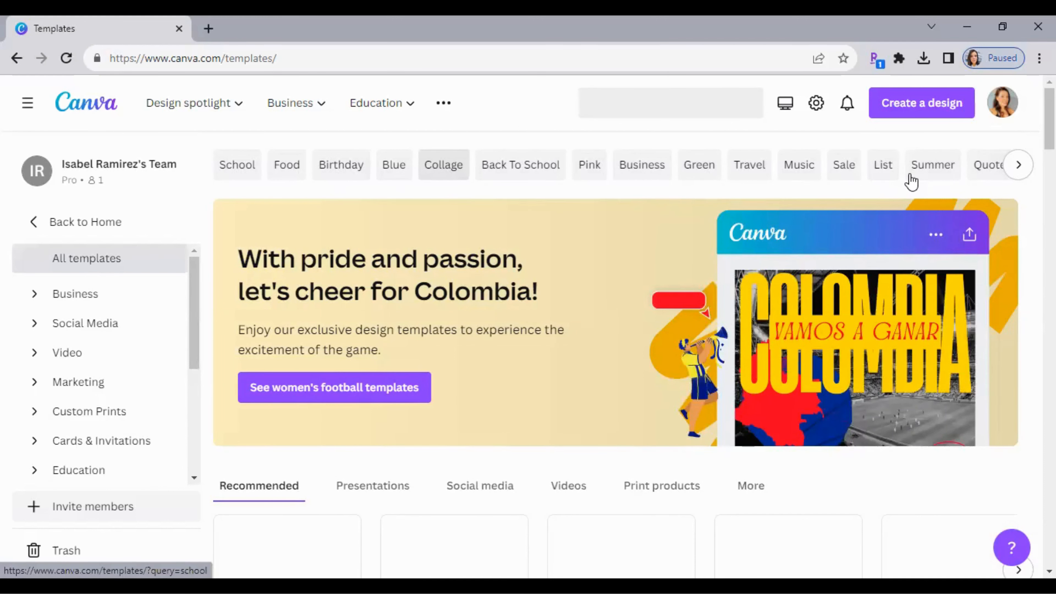
{"action": "scroll", "coordinate": [624, 333], "scroll_direction": "down", "scroll_amount": 8}
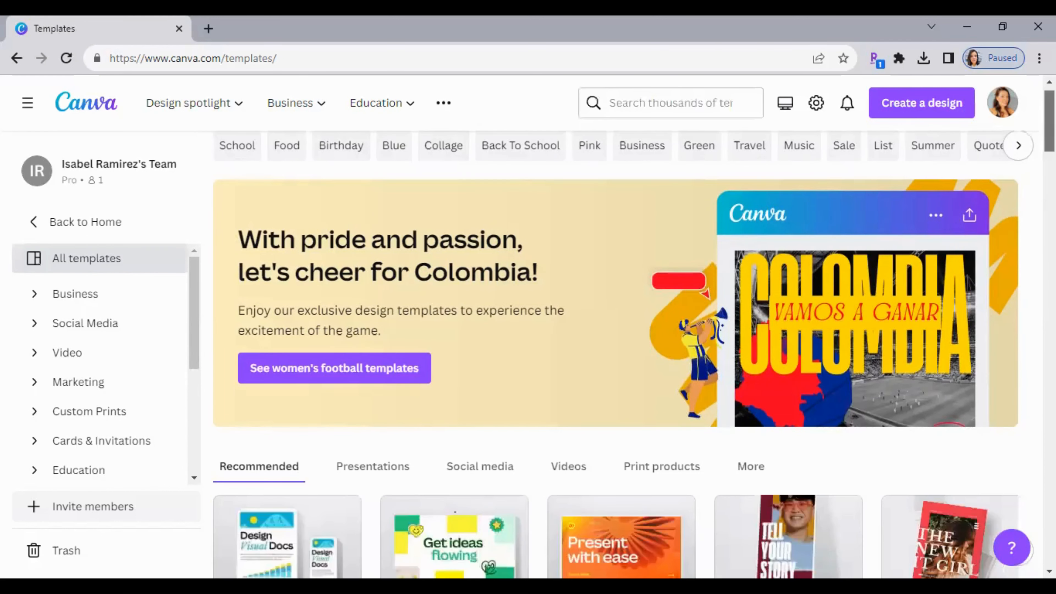
{"action": "scroll", "coordinate": [624, 353], "scroll_direction": "down", "scroll_amount": 6}
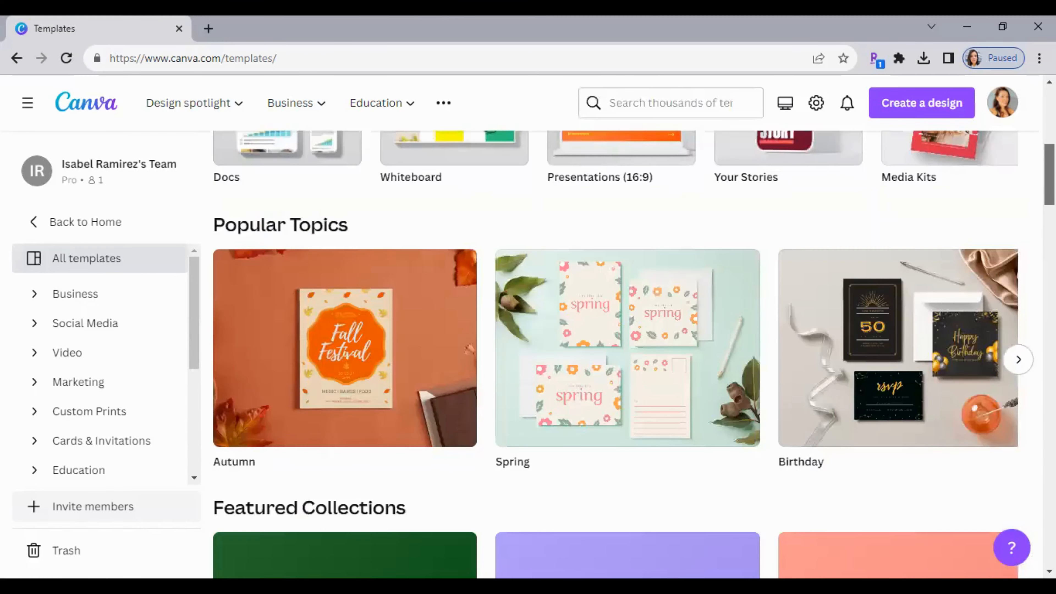
{"action": "scroll", "coordinate": [624, 353], "scroll_direction": "down", "scroll_amount": 6}
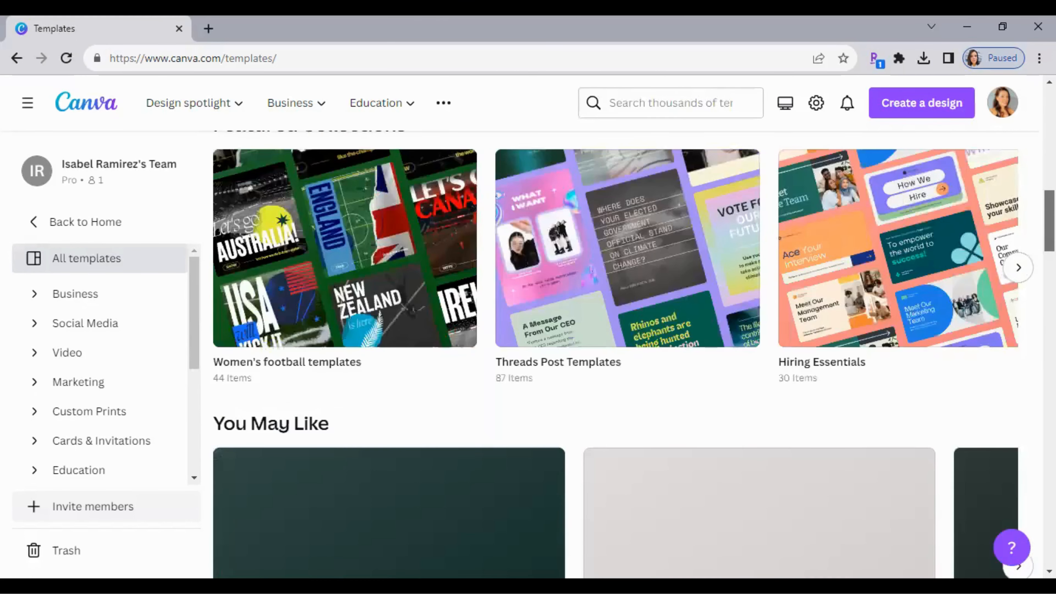
{"action": "scroll", "coordinate": [624, 354], "scroll_direction": "down", "scroll_amount": 14}
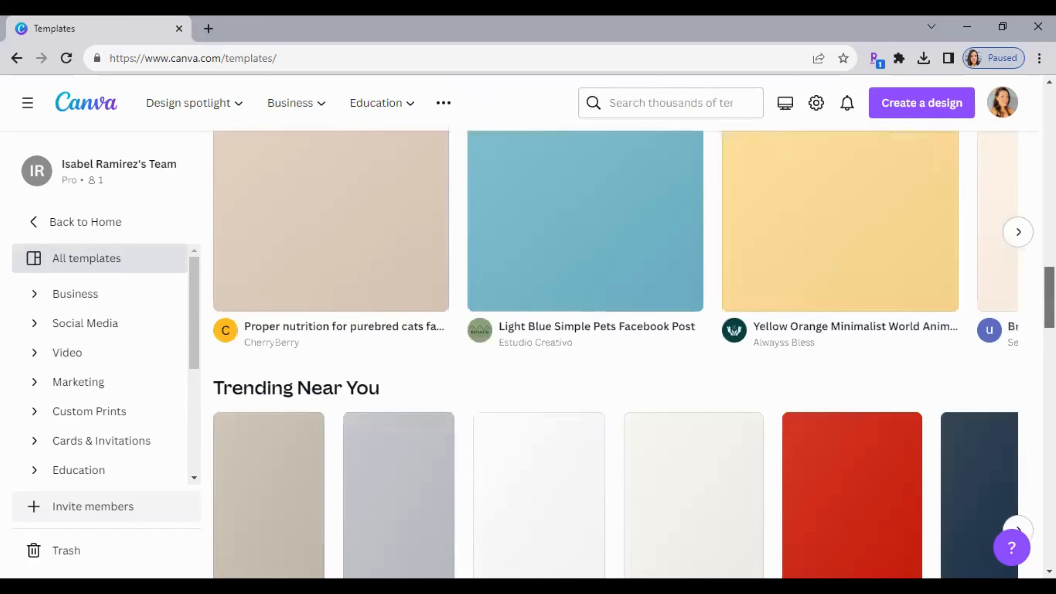
{"action": "scroll", "coordinate": [624, 353], "scroll_direction": "down", "scroll_amount": 6}
{"action": "scroll", "coordinate": [623, 353], "scroll_direction": "down", "scroll_amount": 5}
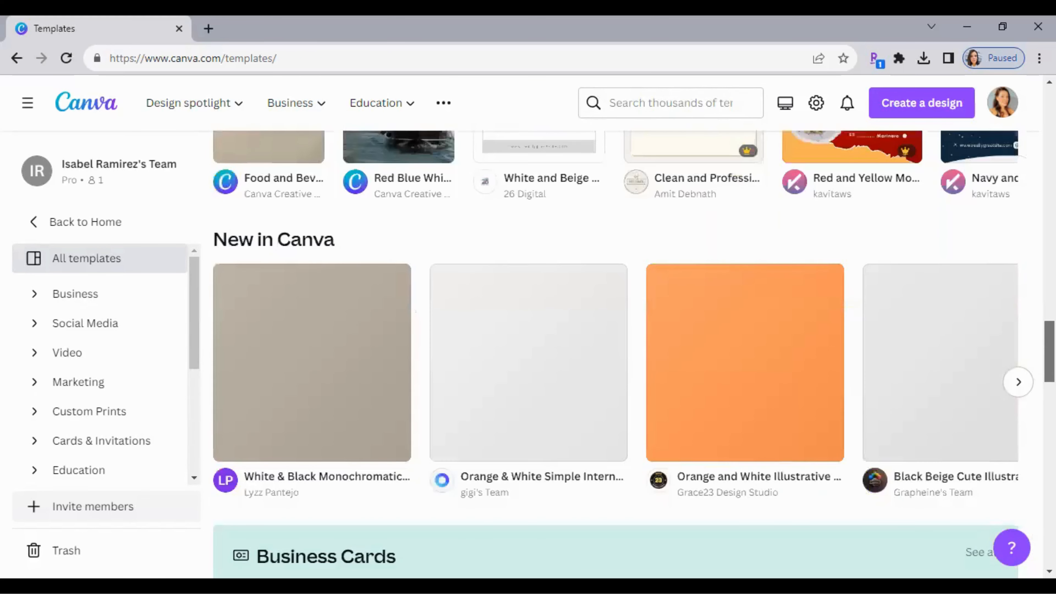
{"action": "scroll", "coordinate": [624, 354], "scroll_direction": "down", "scroll_amount": 3}
{"action": "scroll", "coordinate": [623, 354], "scroll_direction": "down", "scroll_amount": 7}
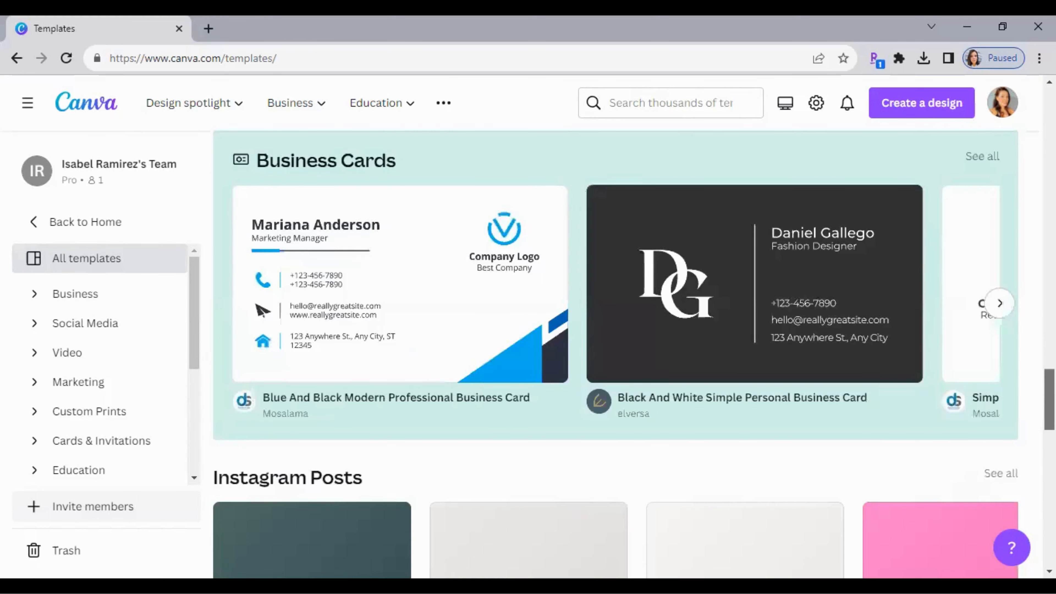
{"action": "scroll", "coordinate": [624, 353], "scroll_direction": "down", "scroll_amount": 3}
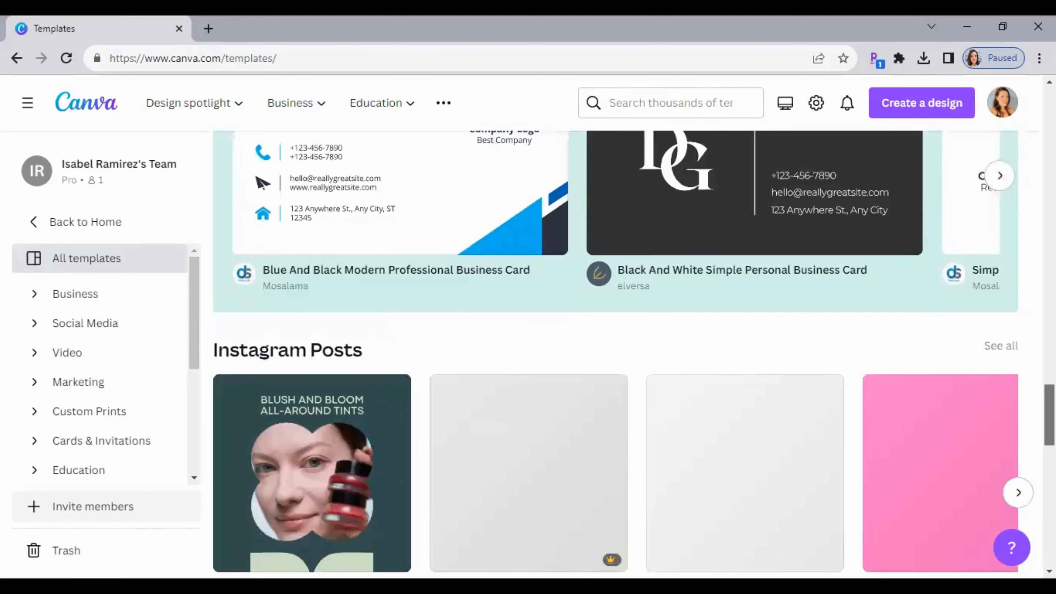
{"action": "scroll", "coordinate": [624, 354], "scroll_direction": "down", "scroll_amount": 12}
{"action": "scroll", "coordinate": [624, 353], "scroll_direction": "down", "scroll_amount": 8}
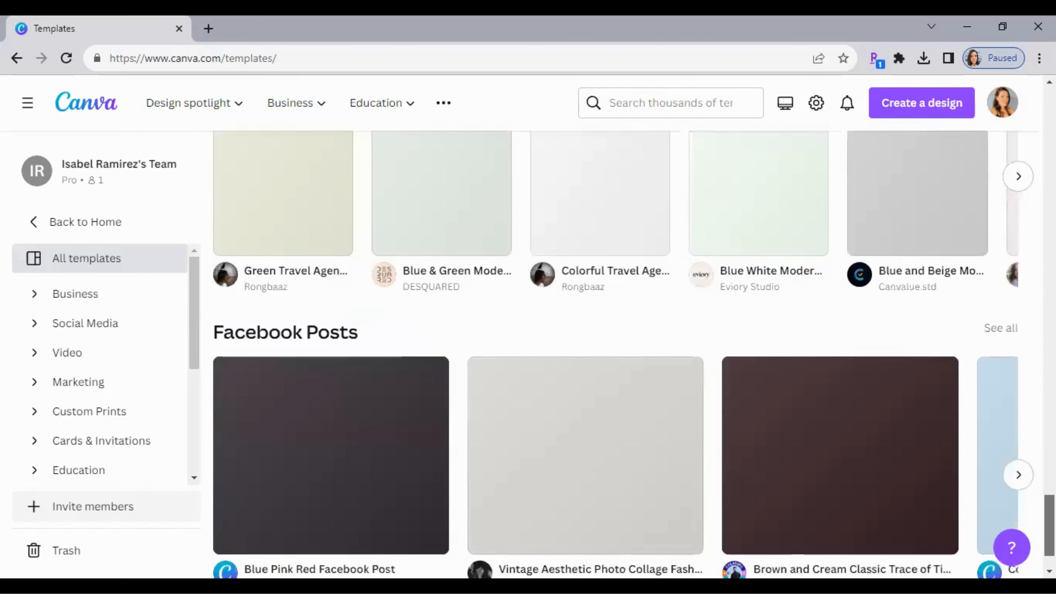
{"action": "scroll", "coordinate": [623, 353], "scroll_direction": "down", "scroll_amount": 2}
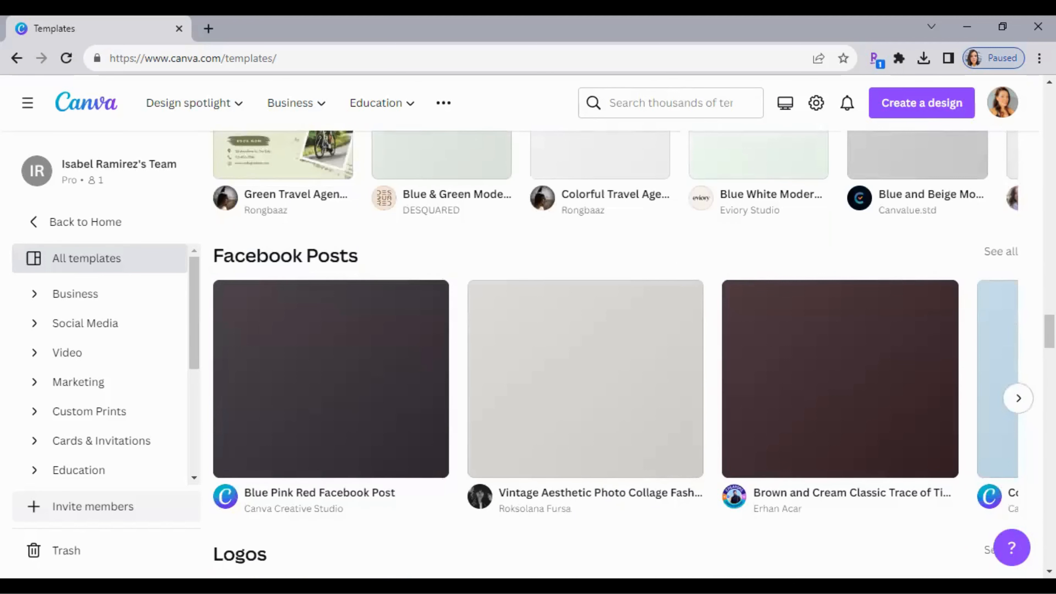
{"action": "scroll", "coordinate": [615, 354], "scroll_direction": "down", "scroll_amount": 18}
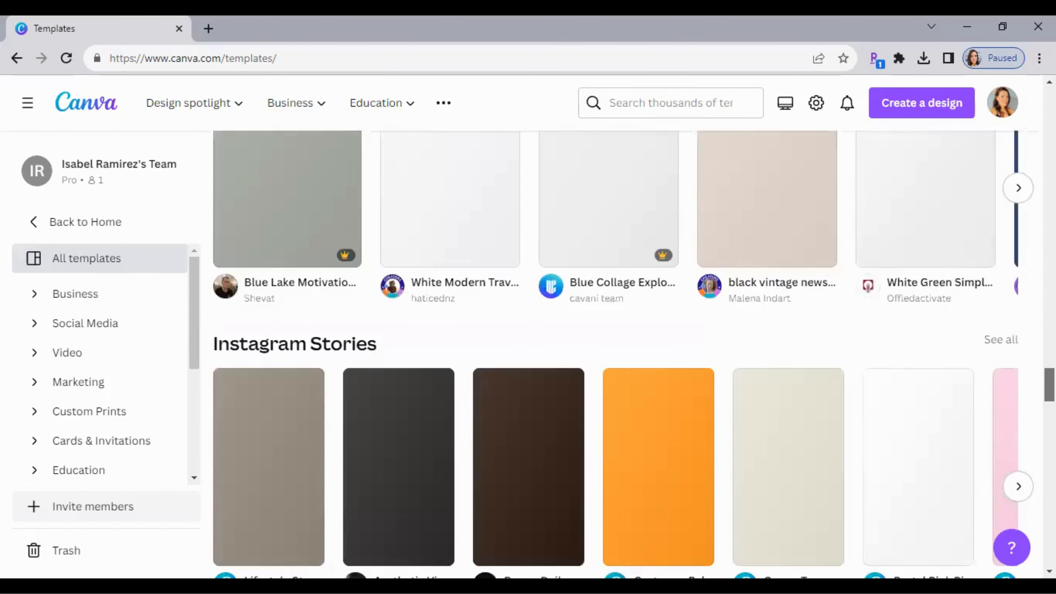
{"action": "left_click_drag", "start_coordinate": [1049, 384], "coordinate": [1049, 105]}
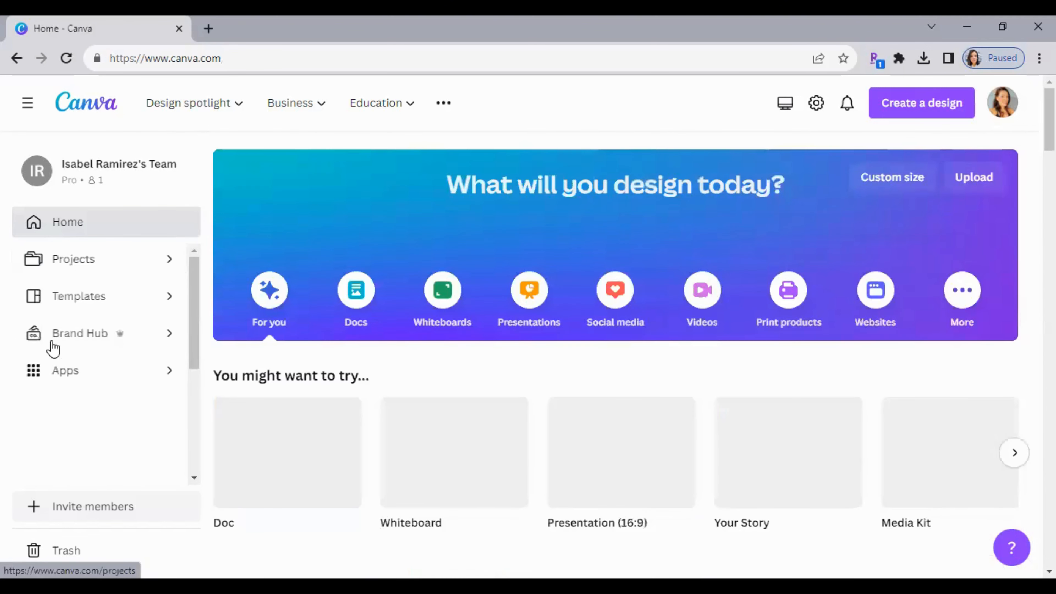
Open the Trip Ignite brand kit from the Brand Hub.
{"action": "left_click", "coordinate": [94, 338]}
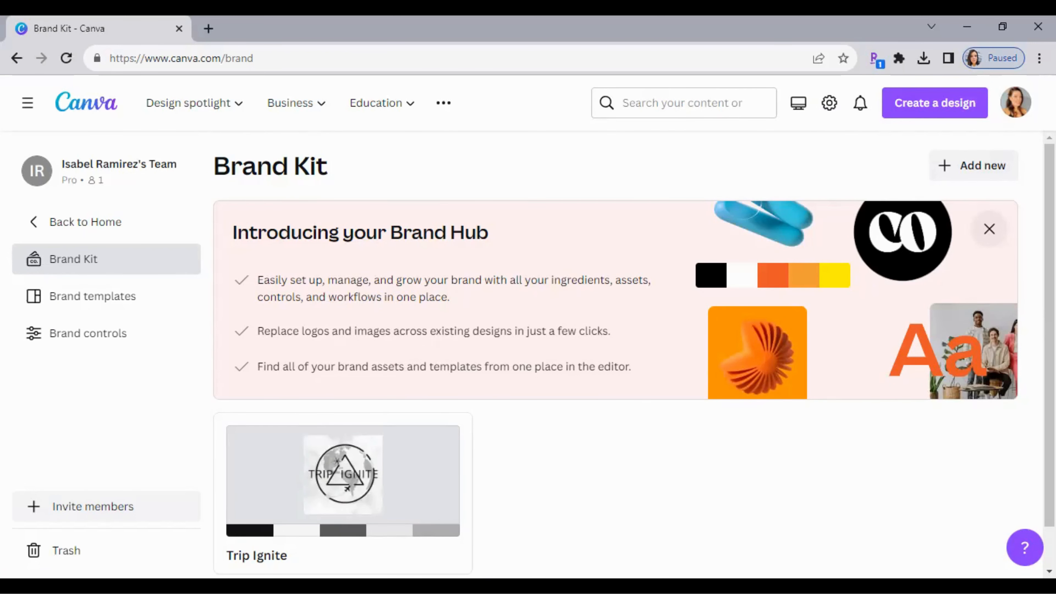
{"action": "scroll", "coordinate": [616, 349], "scroll_direction": "down", "scroll_amount": 1}
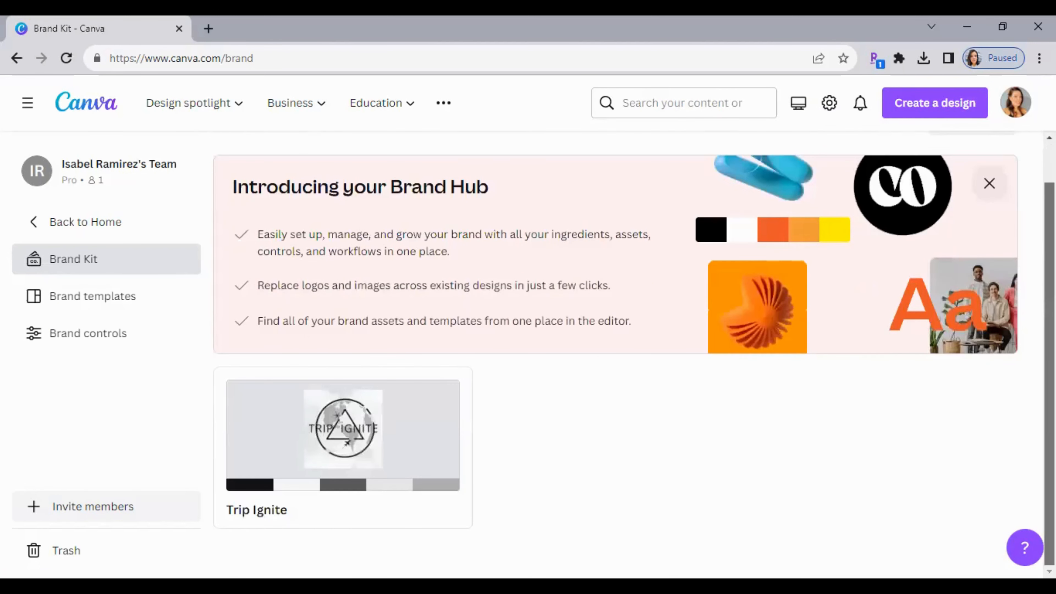
{"action": "left_click", "coordinate": [385, 449]}
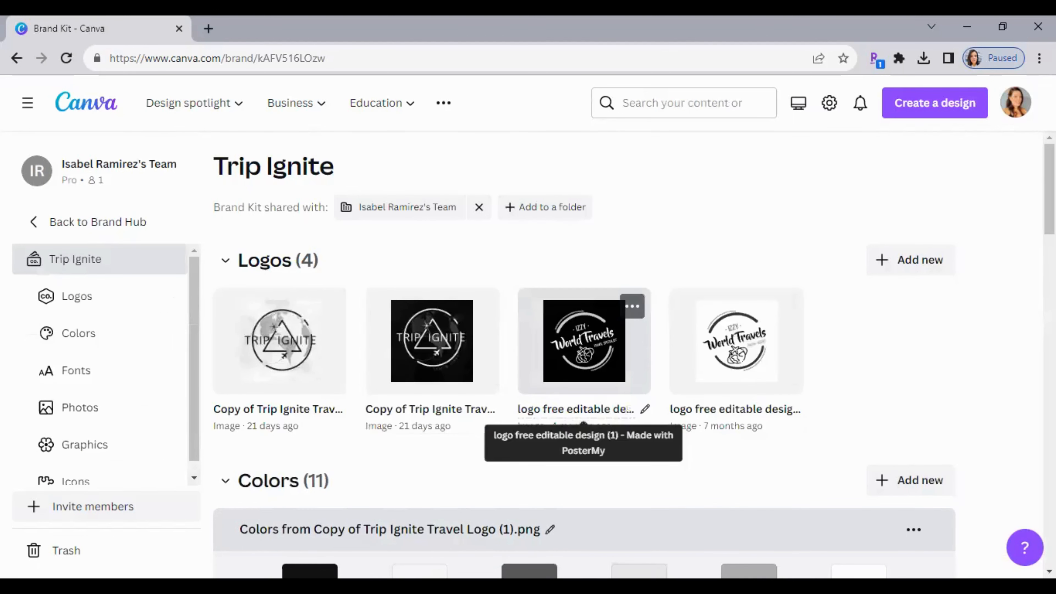
Examine the Trip Ignite kit's color palettes, font styles and photos section, and return to the home page.
{"action": "scroll", "coordinate": [584, 354], "scroll_direction": "down", "scroll_amount": 10}
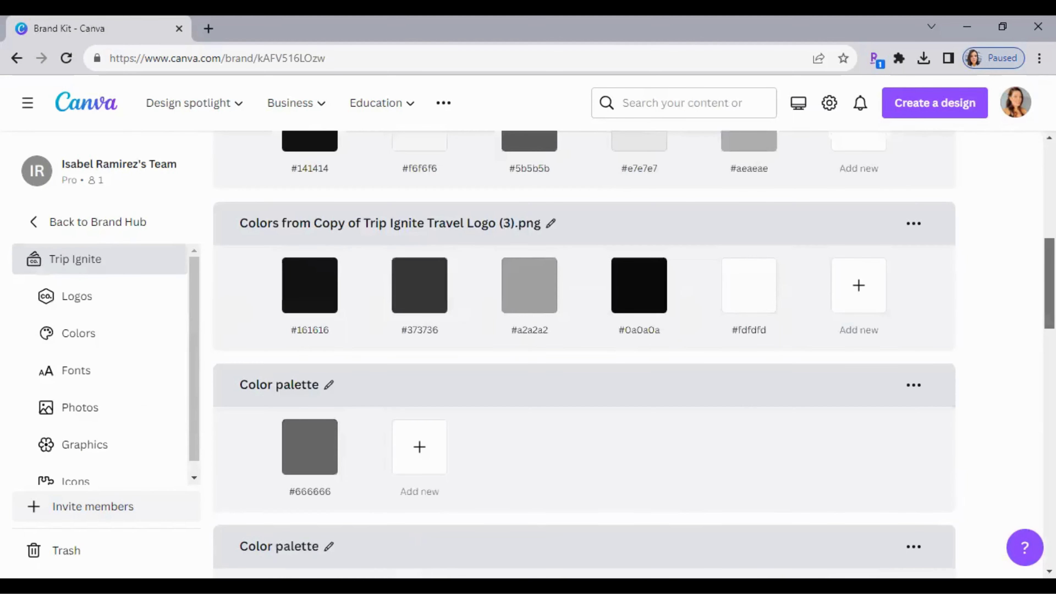
{"action": "scroll", "coordinate": [290, 160], "scroll_direction": "down", "scroll_amount": 2}
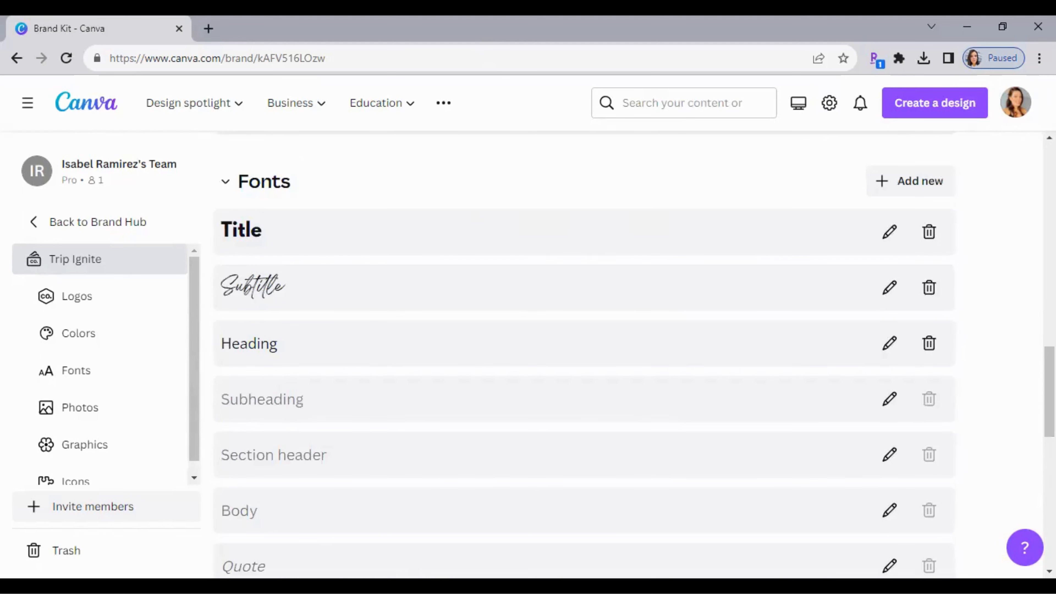
{"action": "scroll", "coordinate": [584, 354], "scroll_direction": "down", "scroll_amount": 2}
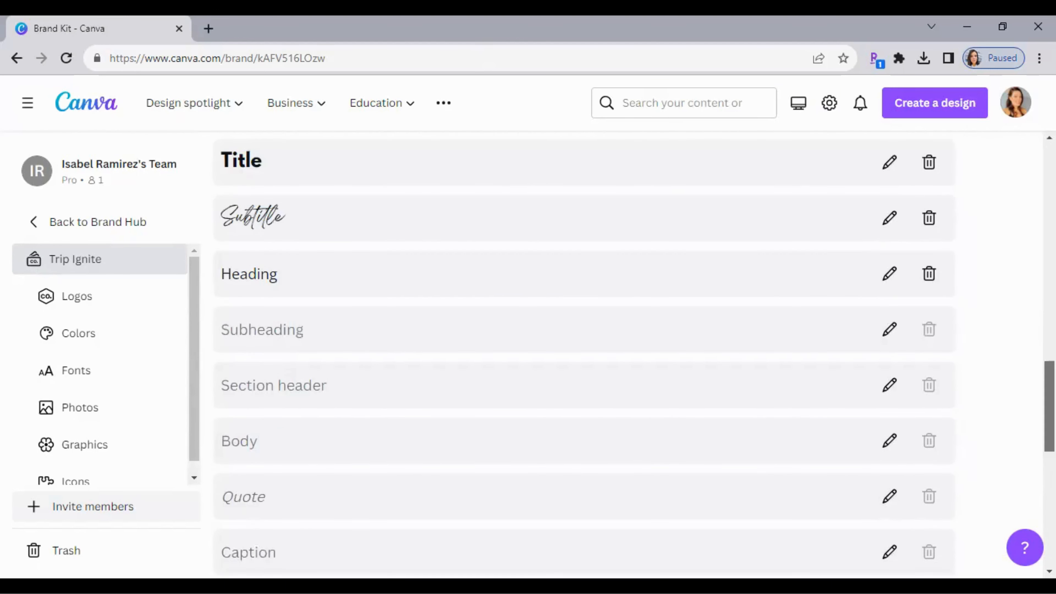
{"action": "scroll", "coordinate": [584, 354], "scroll_direction": "up", "scroll_amount": 3}
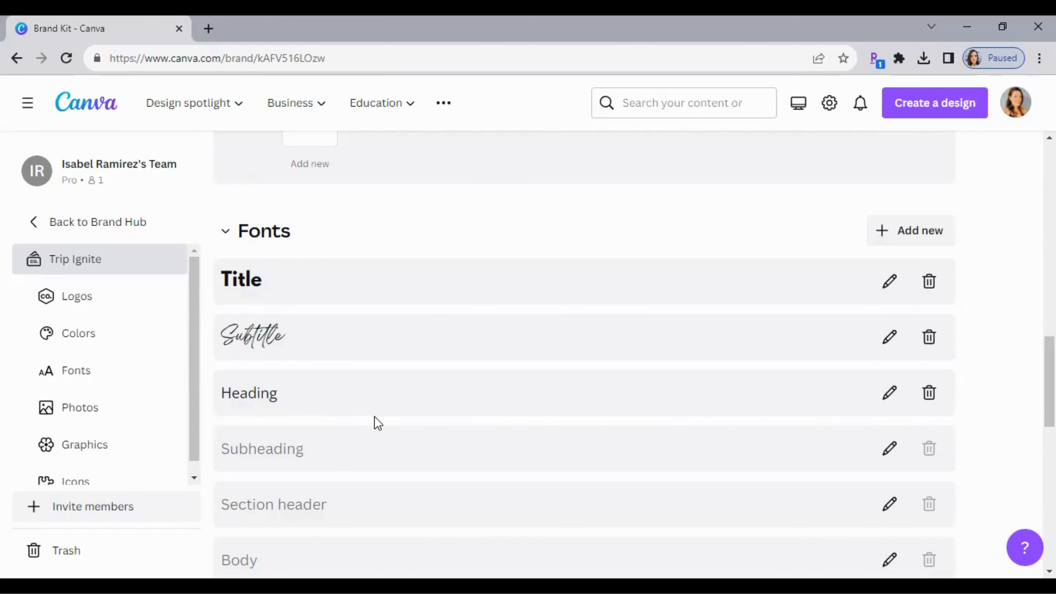
{"action": "scroll", "coordinate": [706, 326], "scroll_direction": "down", "scroll_amount": 5}
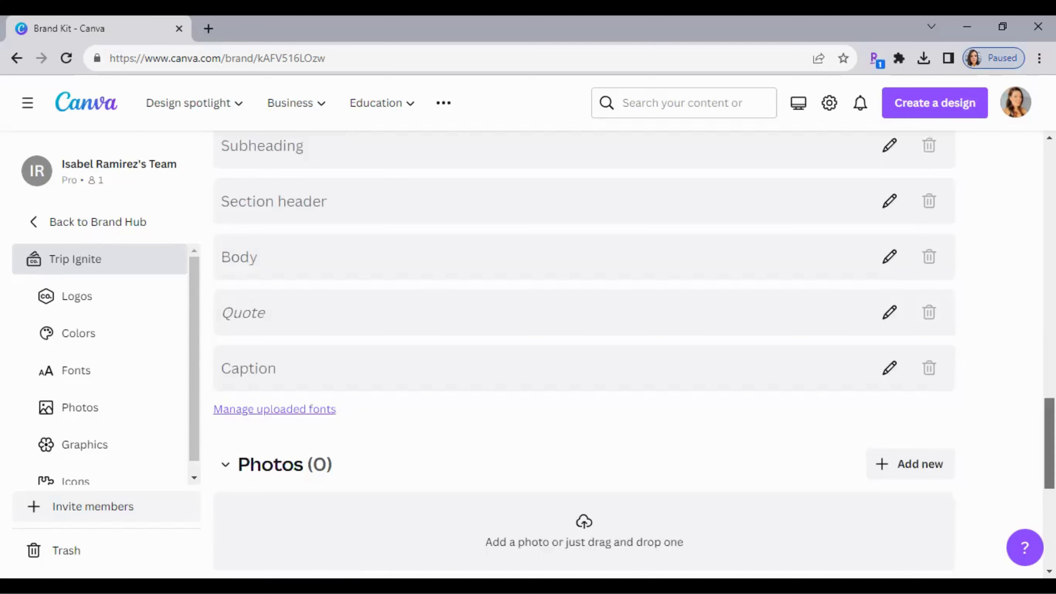
{"action": "left_click_drag", "start_coordinate": [1049, 443], "coordinate": [1049, 189]}
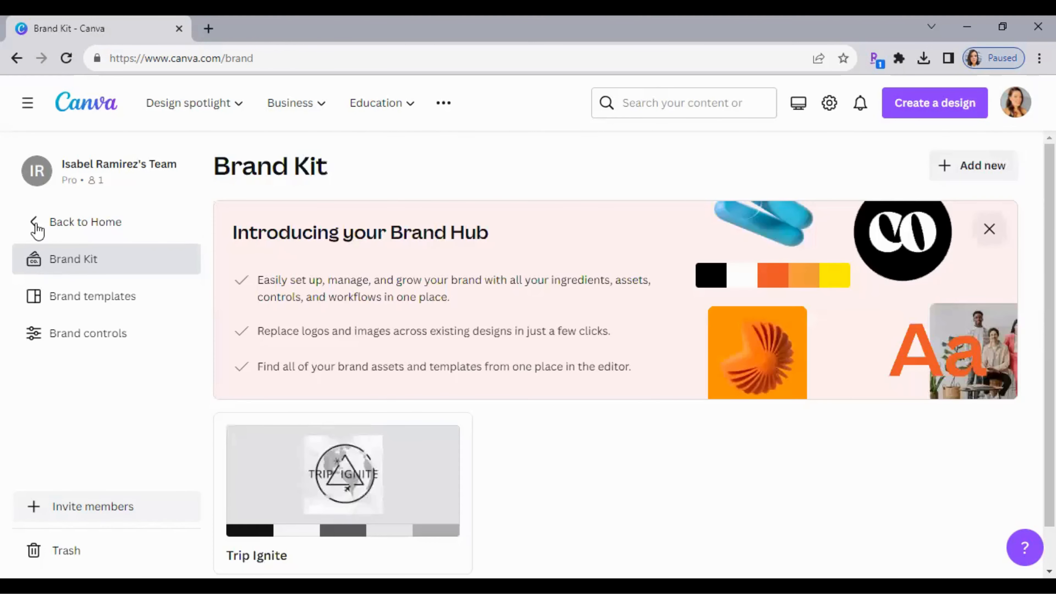
{"action": "left_click", "coordinate": [38, 230]}
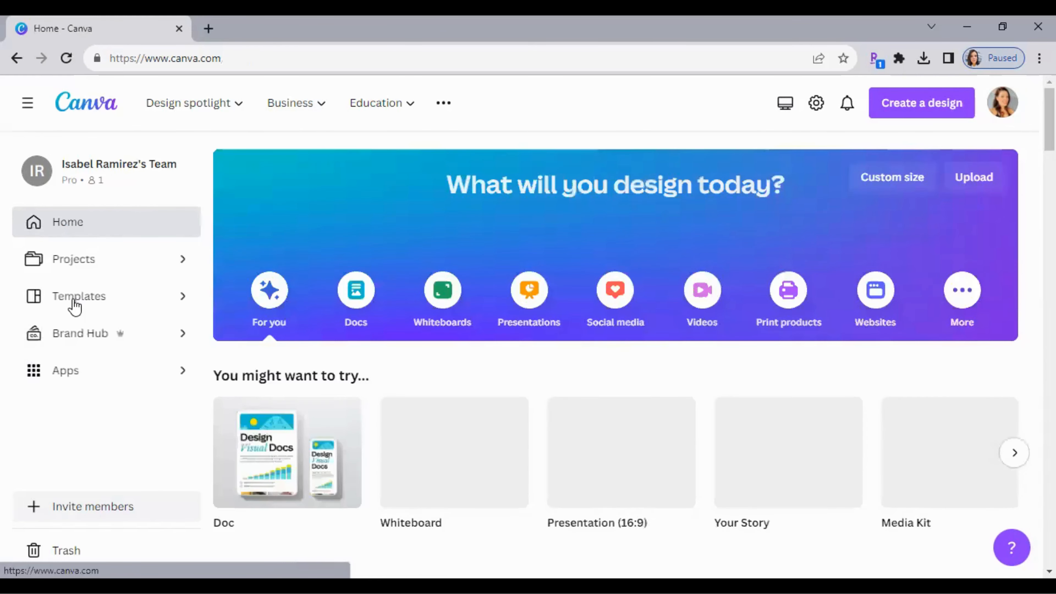
Open the apps directory and browse its Trending, New, Productivity and Design essentials sections.
{"action": "left_click", "coordinate": [171, 376]}
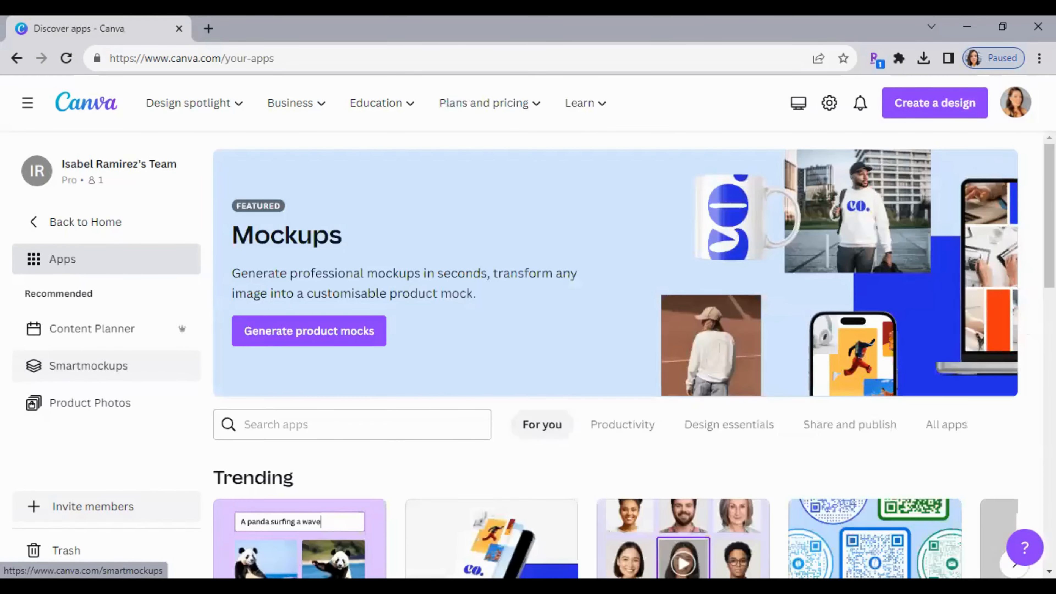
{"action": "scroll", "coordinate": [616, 292], "scroll_direction": "down", "scroll_amount": 5}
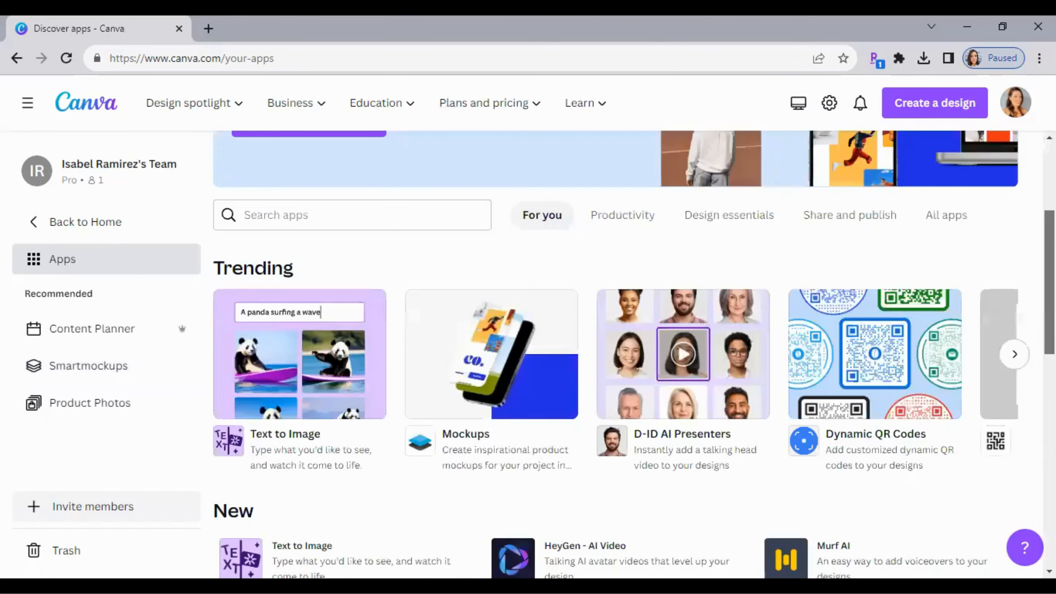
{"action": "scroll", "coordinate": [615, 353], "scroll_direction": "down", "scroll_amount": 2}
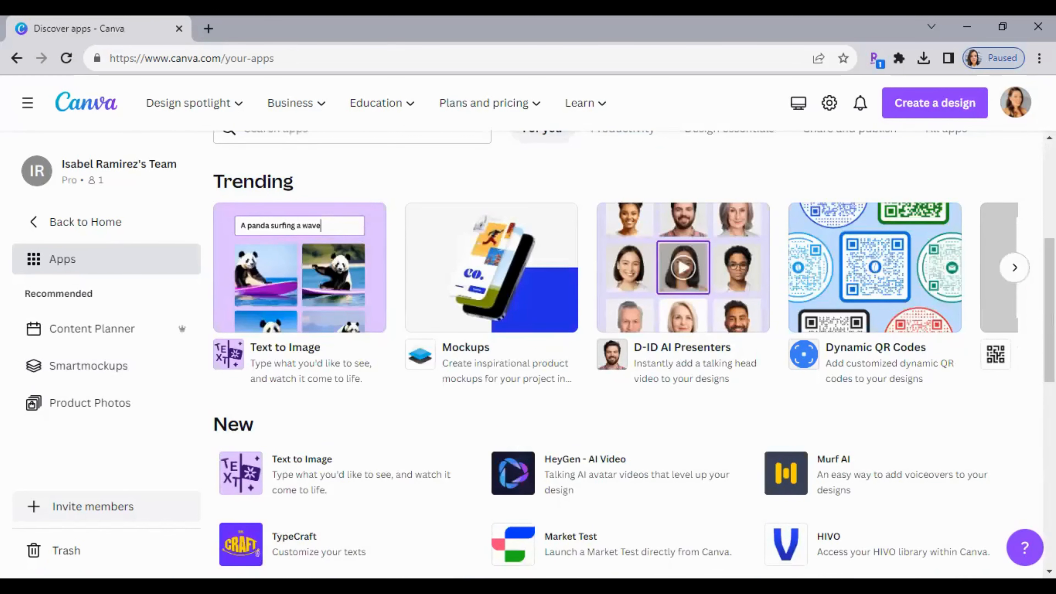
{"action": "scroll", "coordinate": [635, 355], "scroll_direction": "down", "scroll_amount": 1}
{"action": "scroll", "coordinate": [616, 354], "scroll_direction": "down", "scroll_amount": 8}
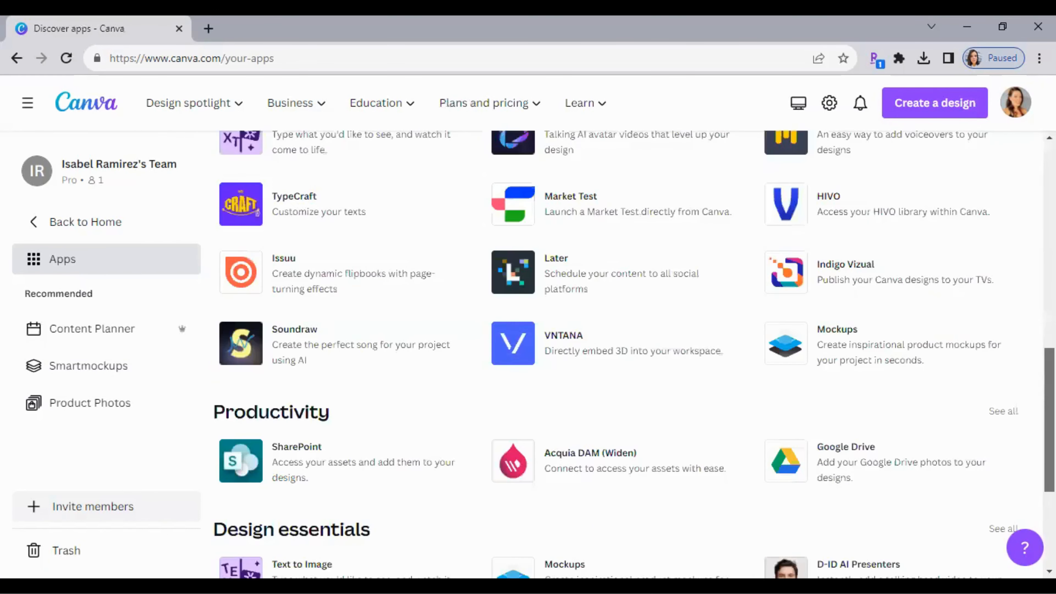
{"action": "scroll", "coordinate": [615, 353], "scroll_direction": "up", "scroll_amount": 13}
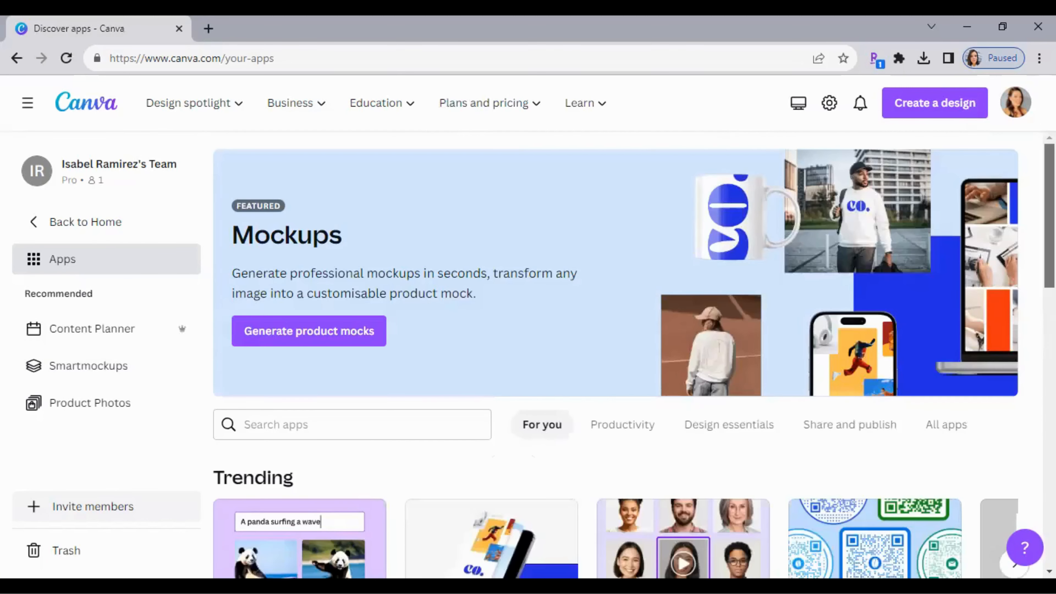
Open the Content Planner and review the August 2023 calendar with its events.
{"action": "left_click", "coordinate": [112, 342]}
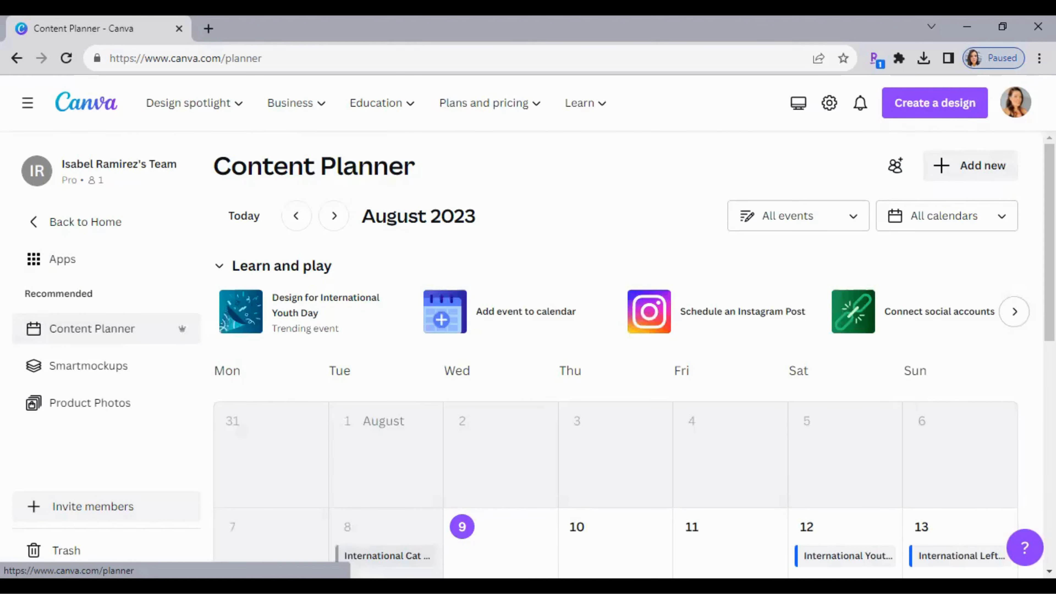
{"action": "scroll", "coordinate": [616, 357], "scroll_direction": "down", "scroll_amount": 5}
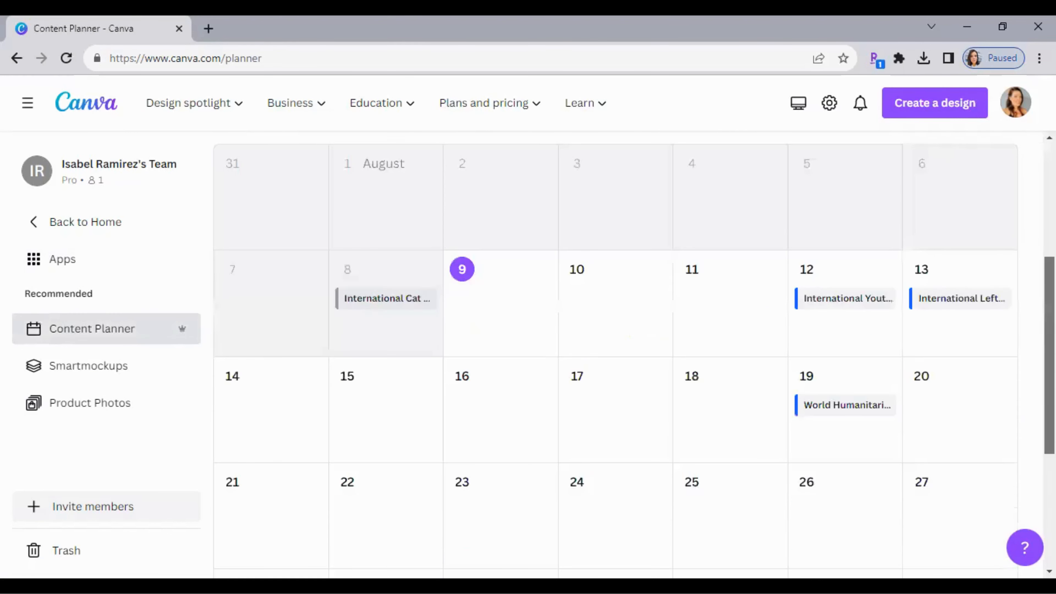
{"action": "scroll", "coordinate": [615, 358], "scroll_direction": "down", "scroll_amount": 3}
{"action": "scroll", "coordinate": [615, 358], "scroll_direction": "up", "scroll_amount": 7}
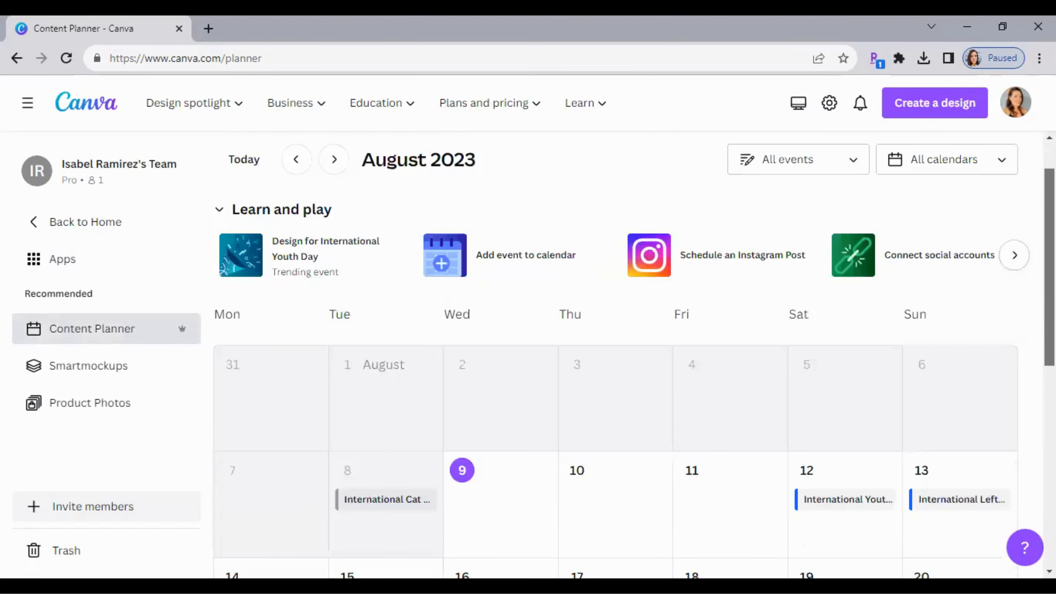
Open the new post window for August 10 from the planner calendar, look it over and close it without scheduling anything.
{"action": "scroll", "coordinate": [820, 271], "scroll_direction": "up", "scroll_amount": 1}
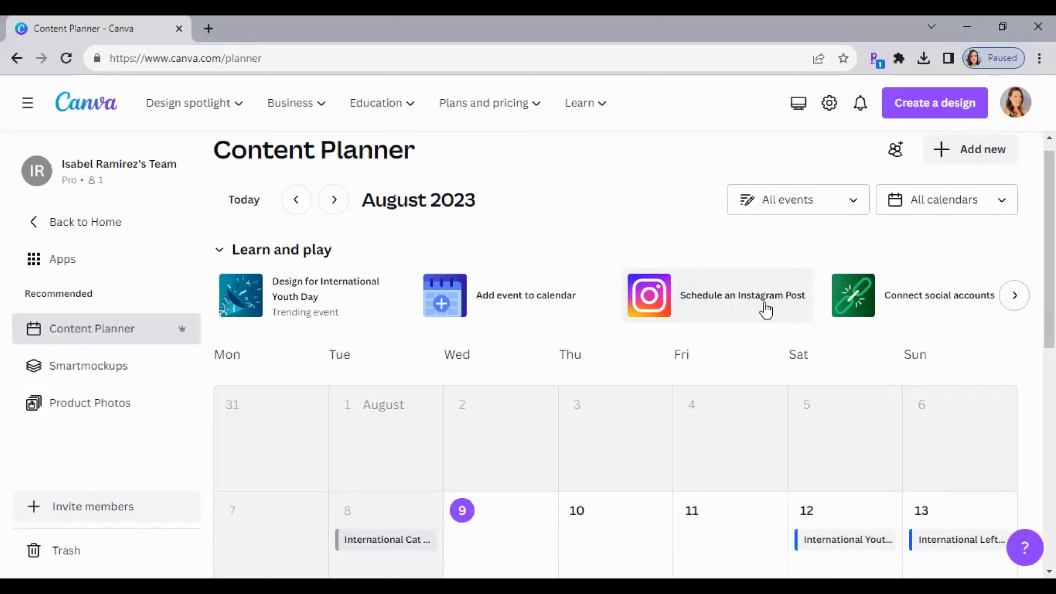
{"action": "scroll", "coordinate": [536, 328], "scroll_direction": "down", "scroll_amount": 5}
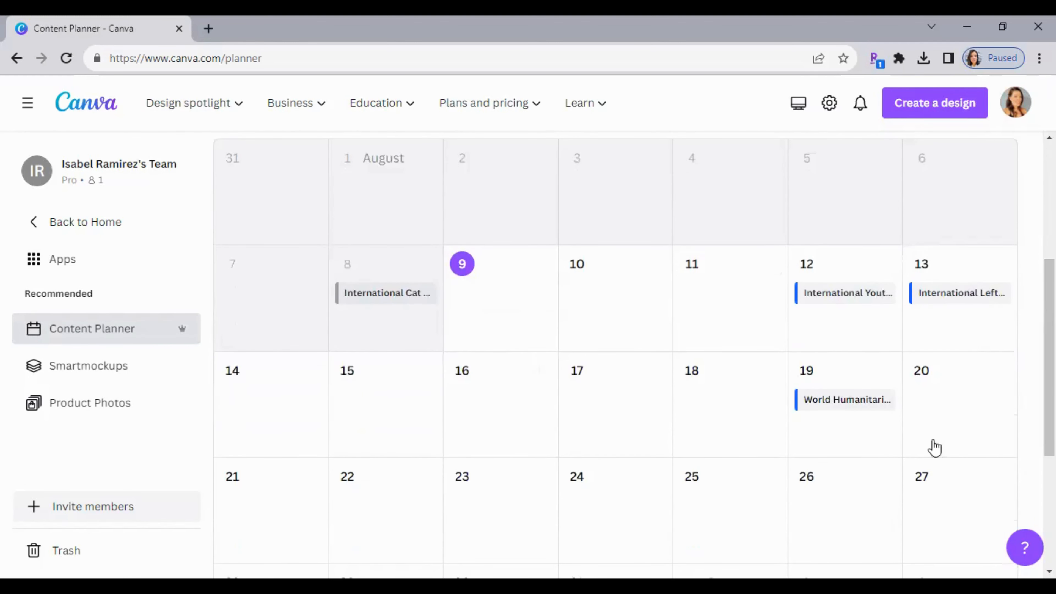
{"action": "scroll", "coordinate": [615, 213], "scroll_direction": "down", "scroll_amount": 2}
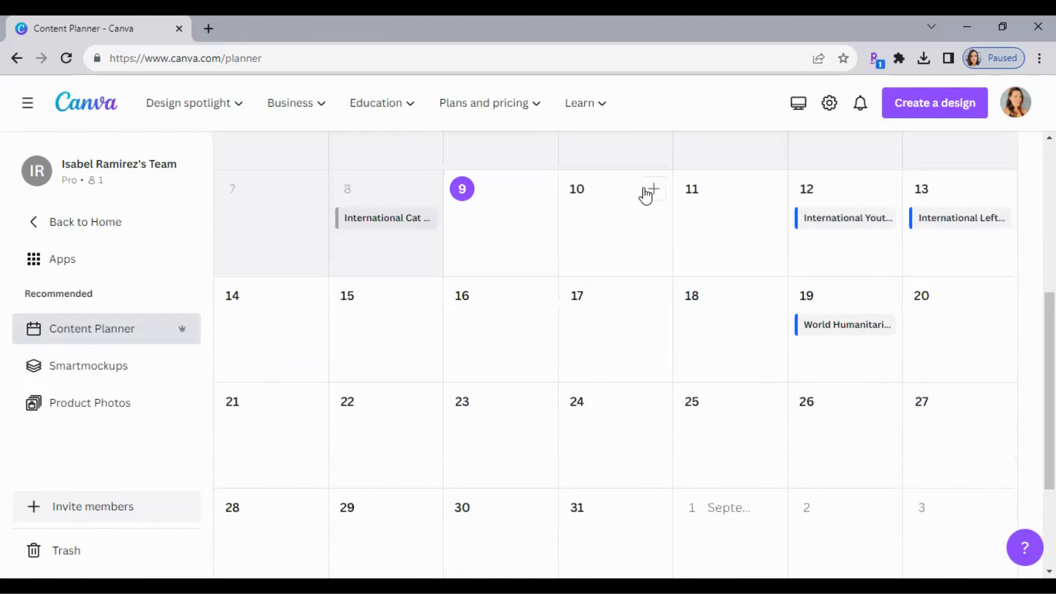
{"action": "left_click", "coordinate": [652, 200]}
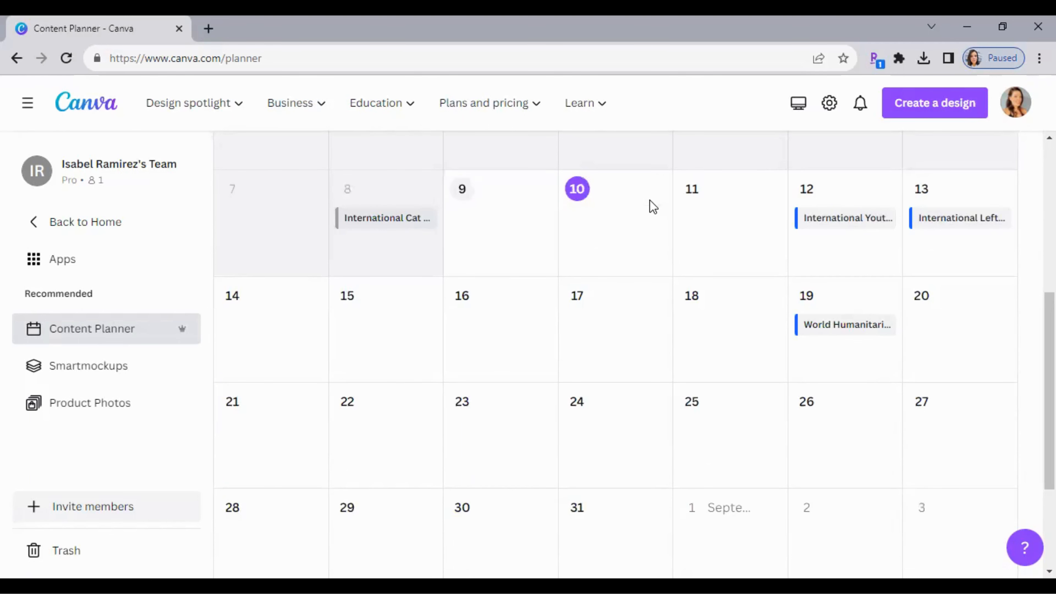
{"action": "left_click", "coordinate": [650, 199]}
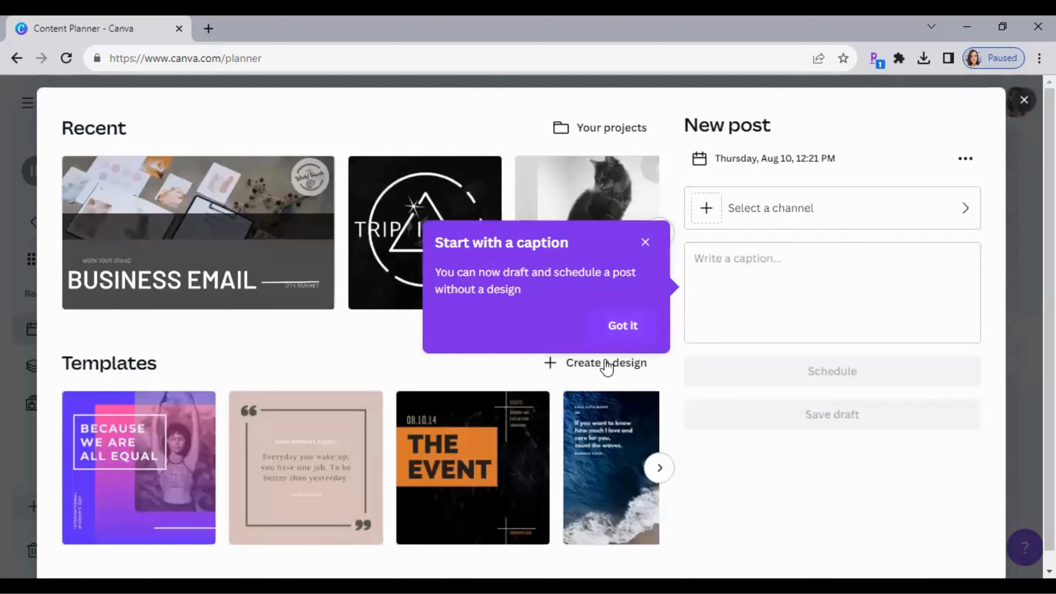
{"action": "left_click", "coordinate": [1022, 101]}
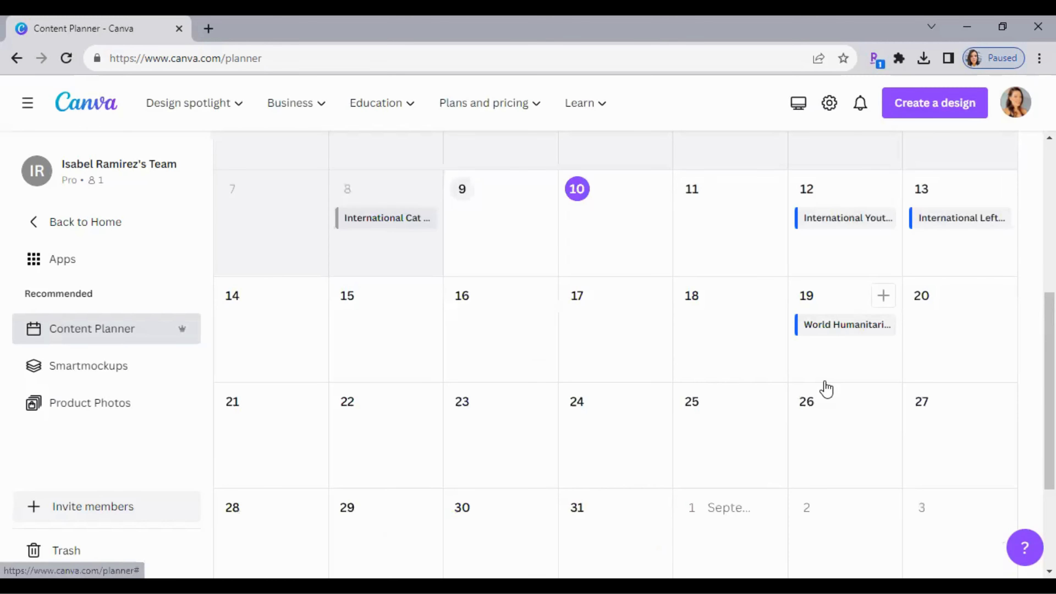
Look through the remaining weeks of the August 2023 planner calendar and return to the home page.
{"action": "scroll", "coordinate": [615, 353], "scroll_direction": "down", "scroll_amount": 3}
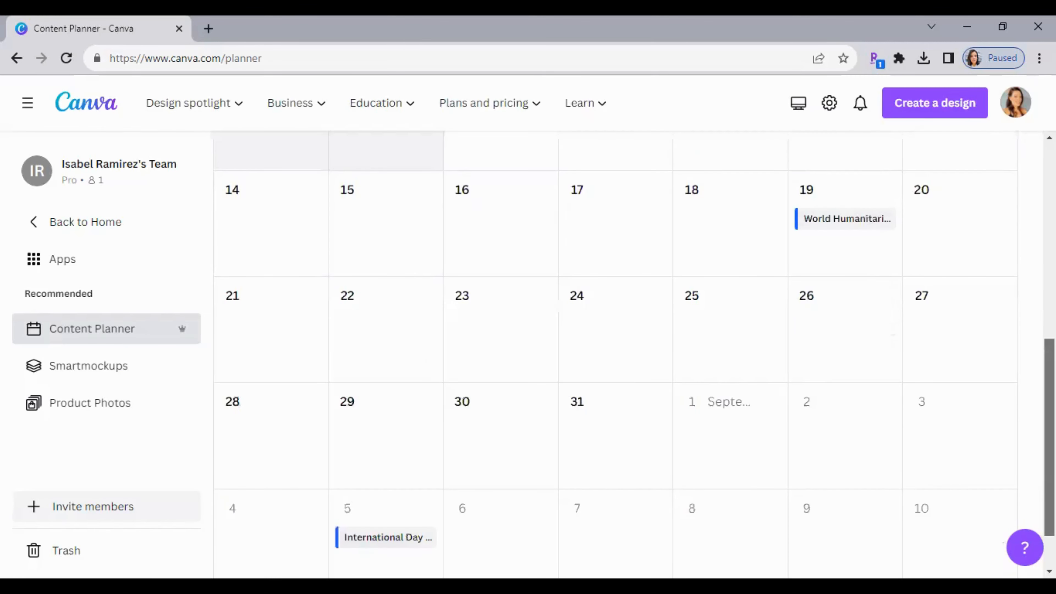
{"action": "scroll", "coordinate": [615, 353], "scroll_direction": "down", "scroll_amount": 2}
{"action": "scroll", "coordinate": [787, 215], "scroll_direction": "up", "scroll_amount": 10}
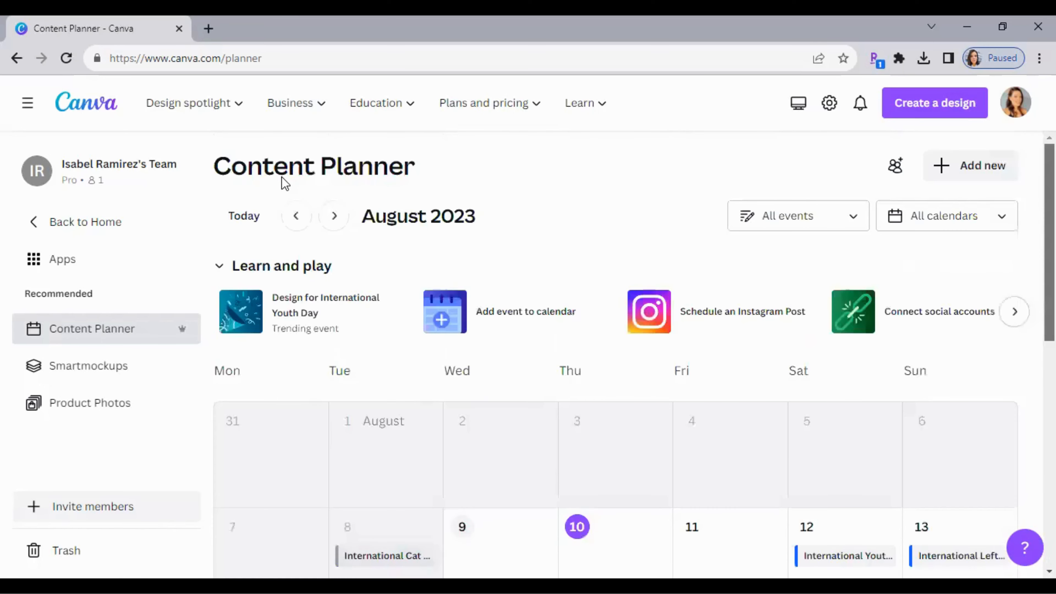
{"action": "left_click", "coordinate": [35, 230]}
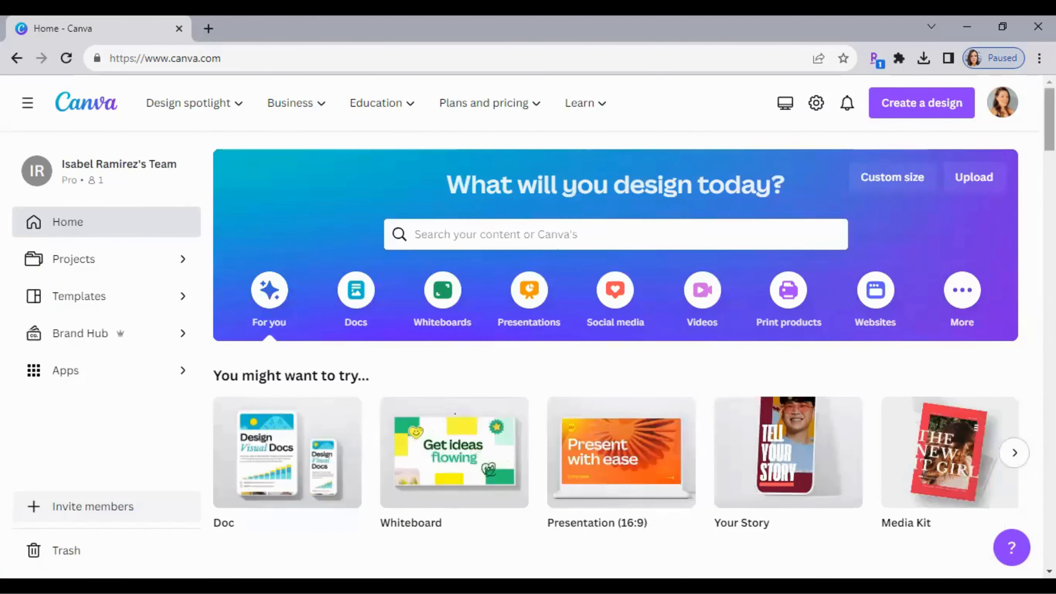
{"action": "scroll", "coordinate": [616, 333], "scroll_direction": "down", "scroll_amount": 7}
{"action": "scroll", "coordinate": [580, 241], "scroll_direction": "up", "scroll_amount": 7}
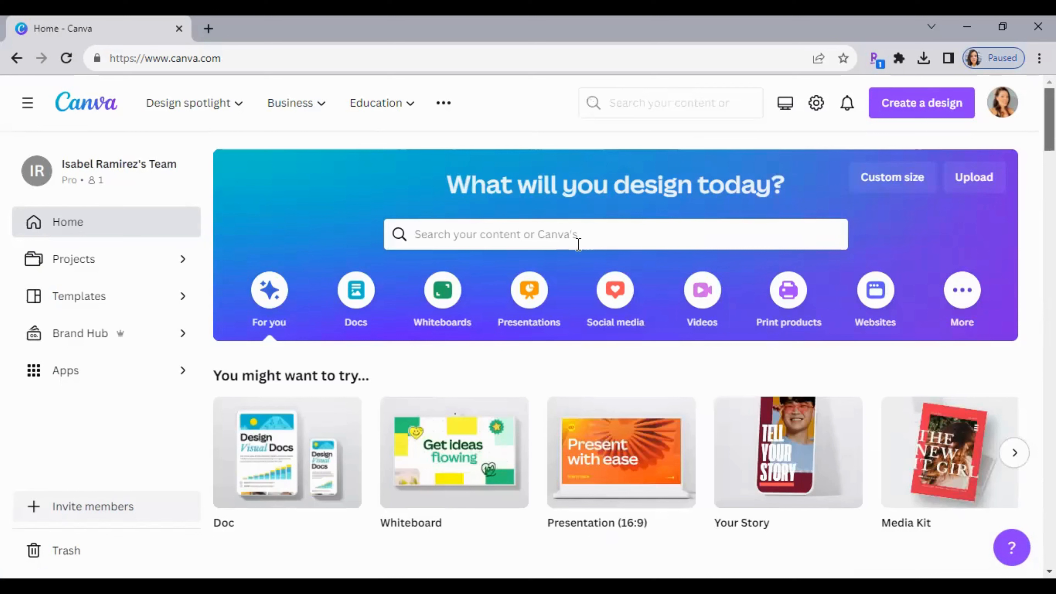
Search the templates for "logo" and open the suggested Logo category.
{"action": "left_click", "coordinate": [580, 241]}
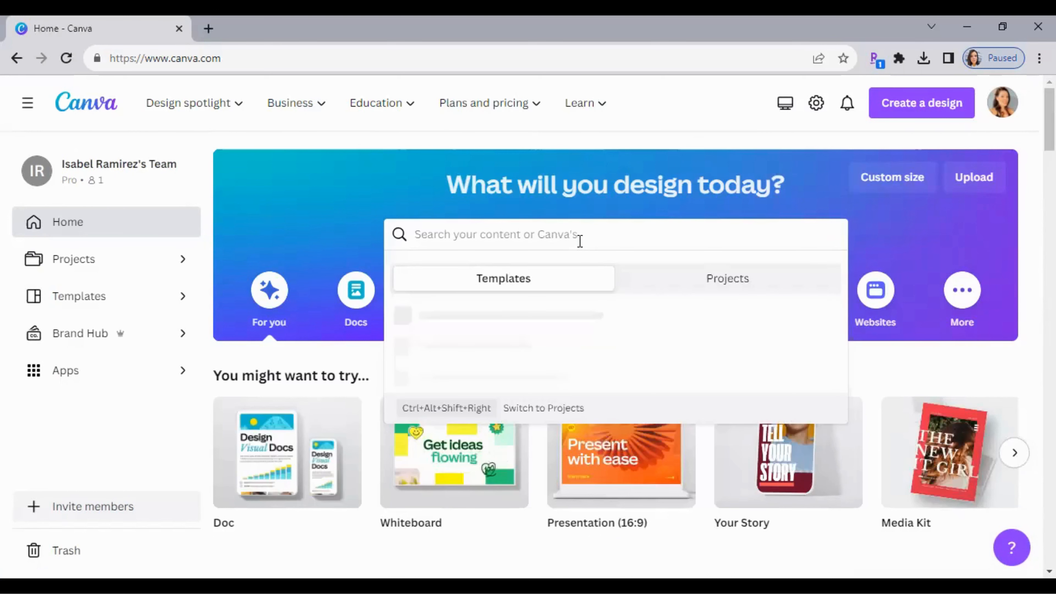
{"action": "type", "text": "logo"}
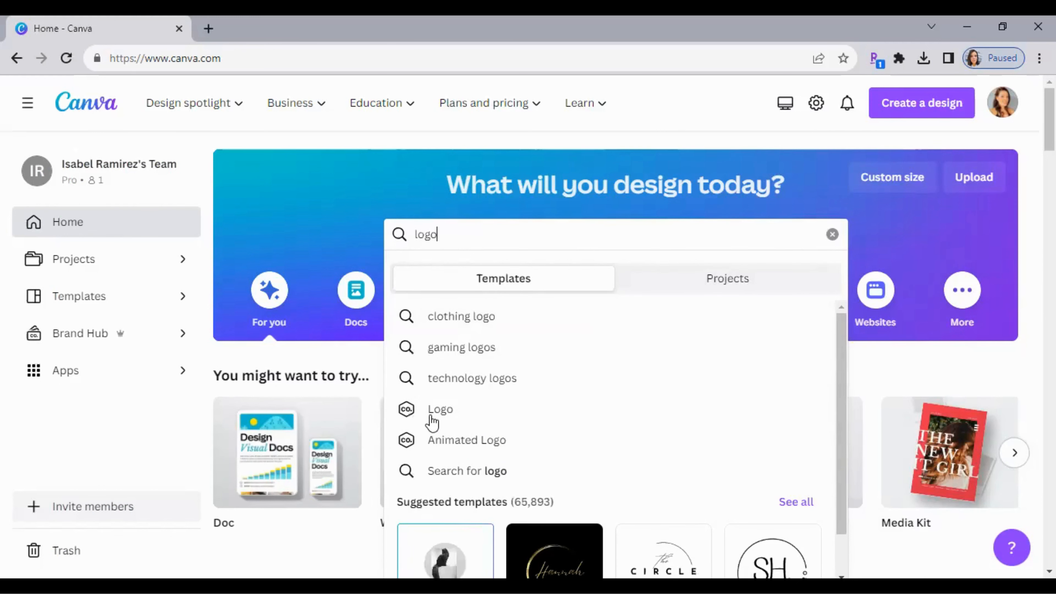
{"action": "left_click", "coordinate": [427, 432]}
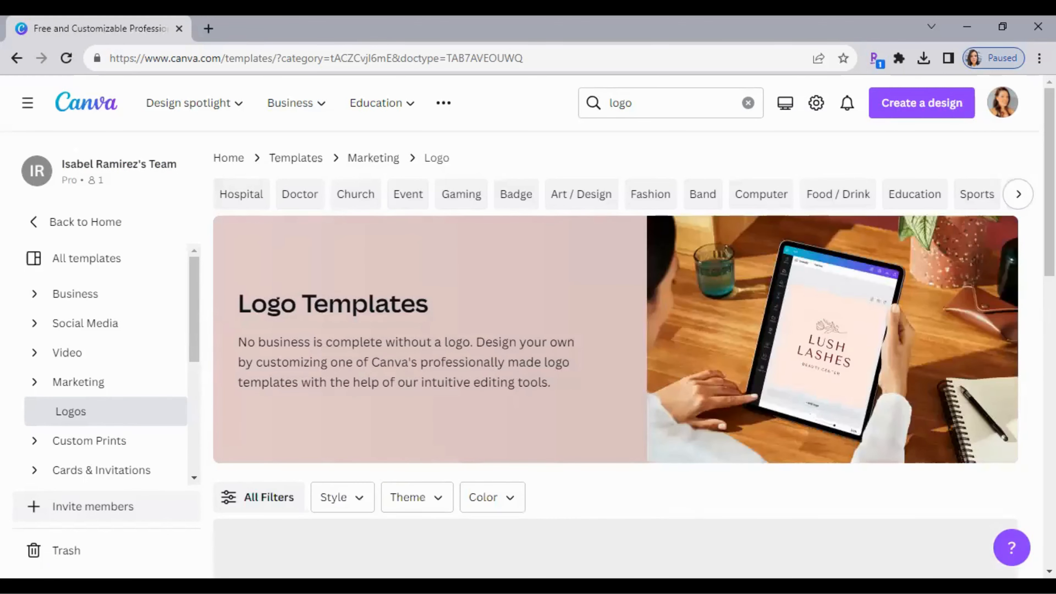
Browse the Logo Templates page to examine the available designs and filters.
{"action": "scroll", "coordinate": [615, 354], "scroll_direction": "down", "scroll_amount": 5}
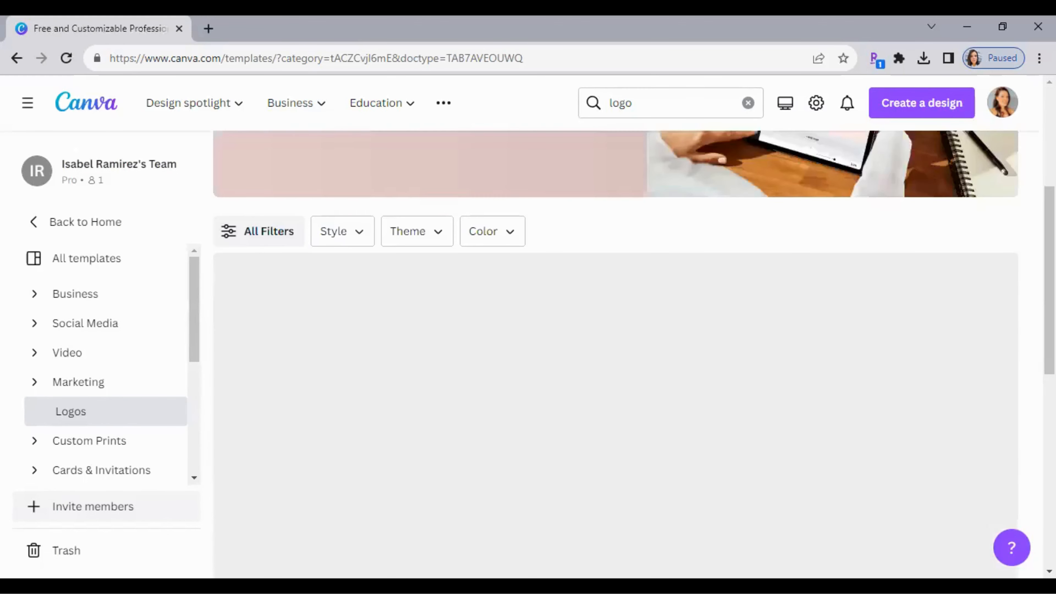
{"action": "scroll", "coordinate": [616, 354], "scroll_direction": "down", "scroll_amount": 1}
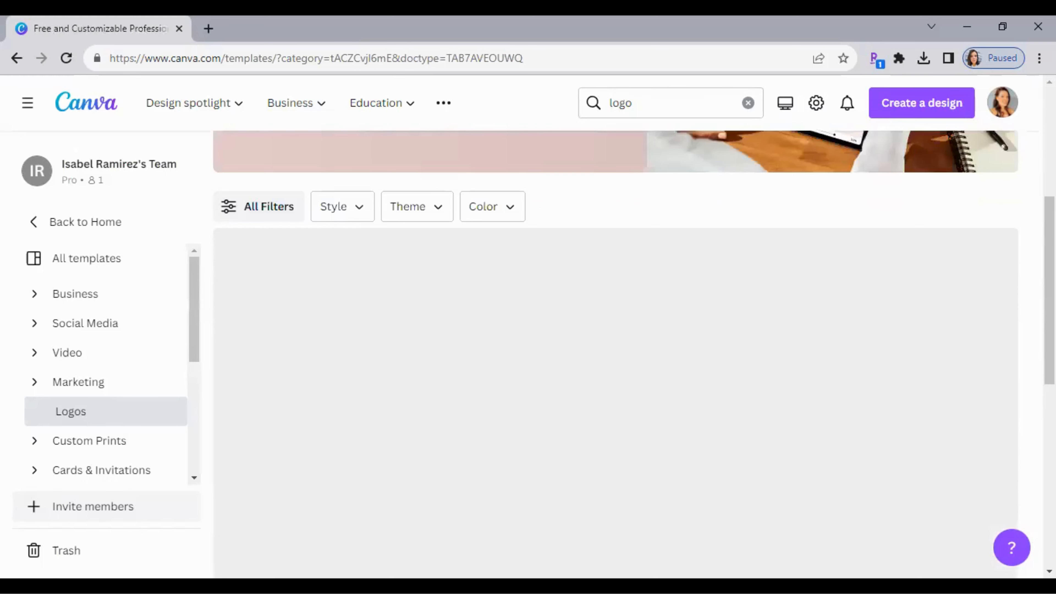
{"action": "scroll", "coordinate": [615, 354], "scroll_direction": "down", "scroll_amount": 3}
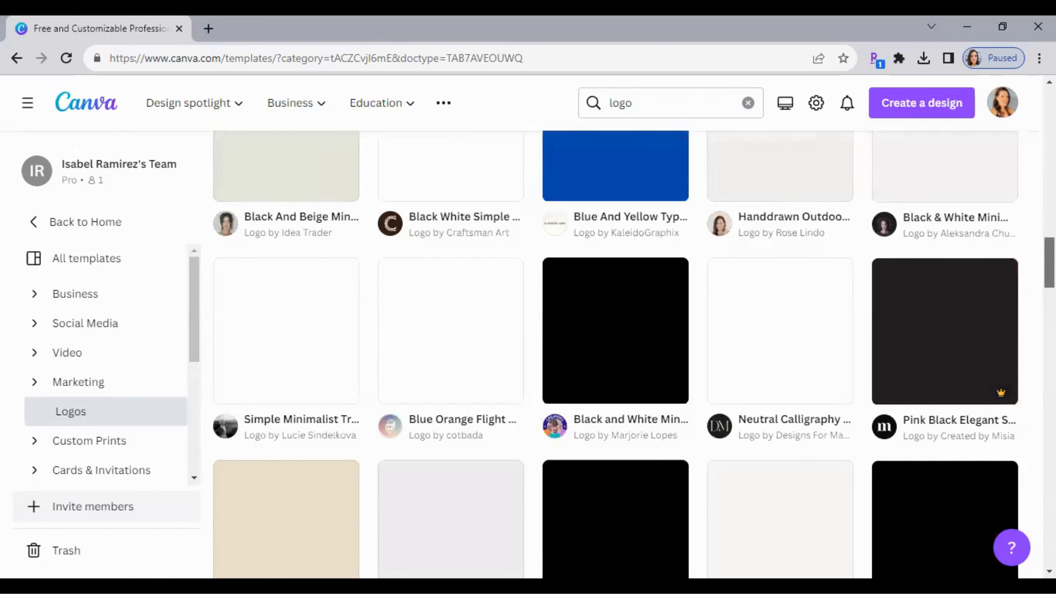
{"action": "scroll", "coordinate": [615, 354], "scroll_direction": "up", "scroll_amount": 5}
{"action": "scroll", "coordinate": [615, 354], "scroll_direction": "up", "scroll_amount": 5}
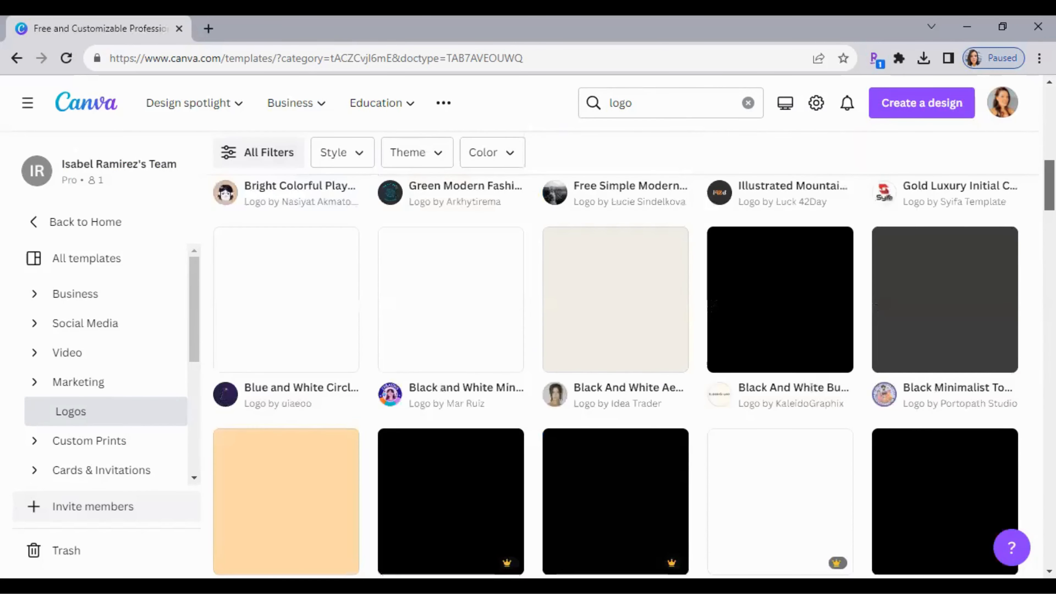
{"action": "scroll", "coordinate": [615, 354], "scroll_direction": "up", "scroll_amount": 3}
{"action": "scroll", "coordinate": [616, 354], "scroll_direction": "up", "scroll_amount": 4}
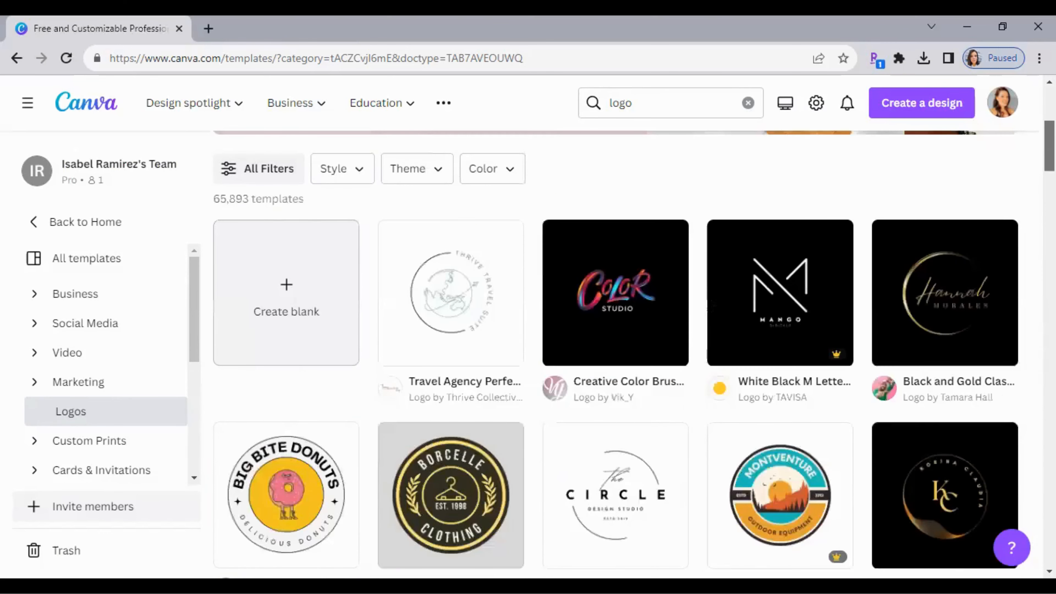
{"action": "scroll", "coordinate": [615, 354], "scroll_direction": "up", "scroll_amount": 2}
{"action": "scroll", "coordinate": [616, 354], "scroll_direction": "up", "scroll_amount": 2}
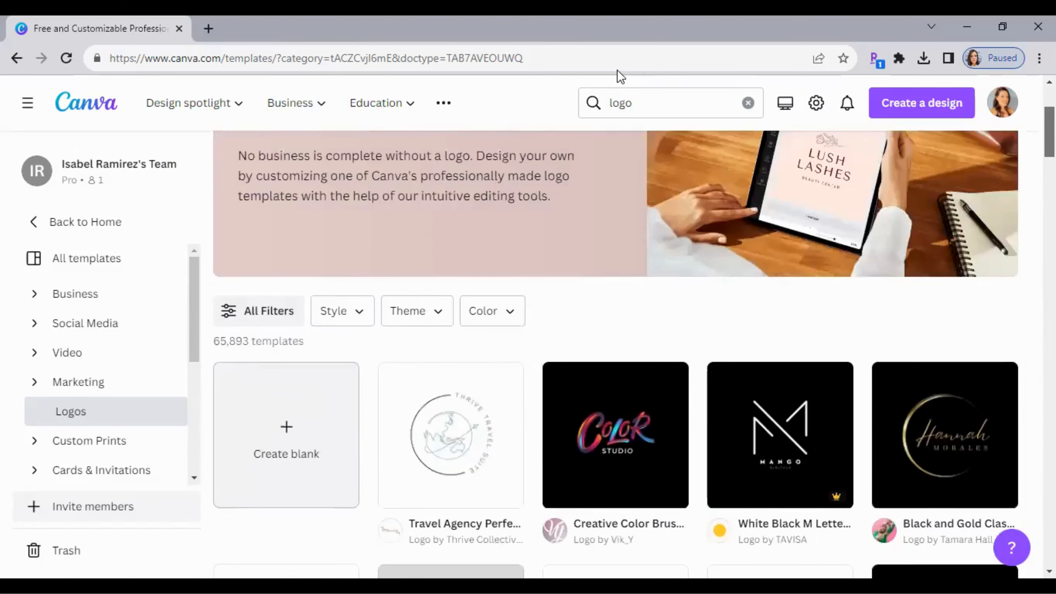
{"action": "scroll", "coordinate": [611, 100], "scroll_direction": "up", "scroll_amount": 5}
Refine the template search to "travel logo".
{"action": "left_click", "coordinate": [611, 103]}
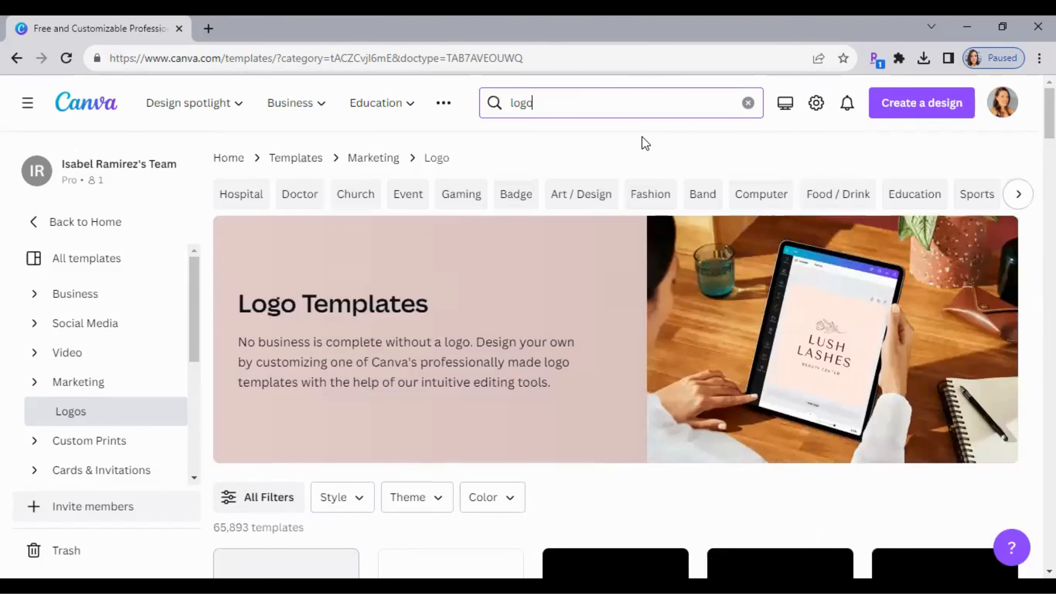
{"action": "type", "text": "travel"}
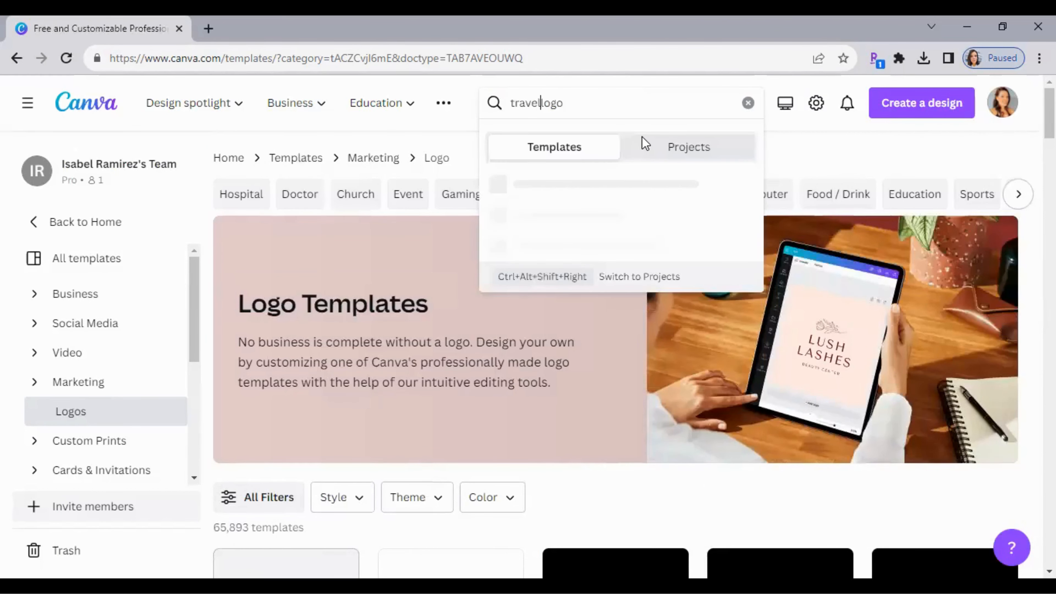
{"action": "key", "text": "Return"}
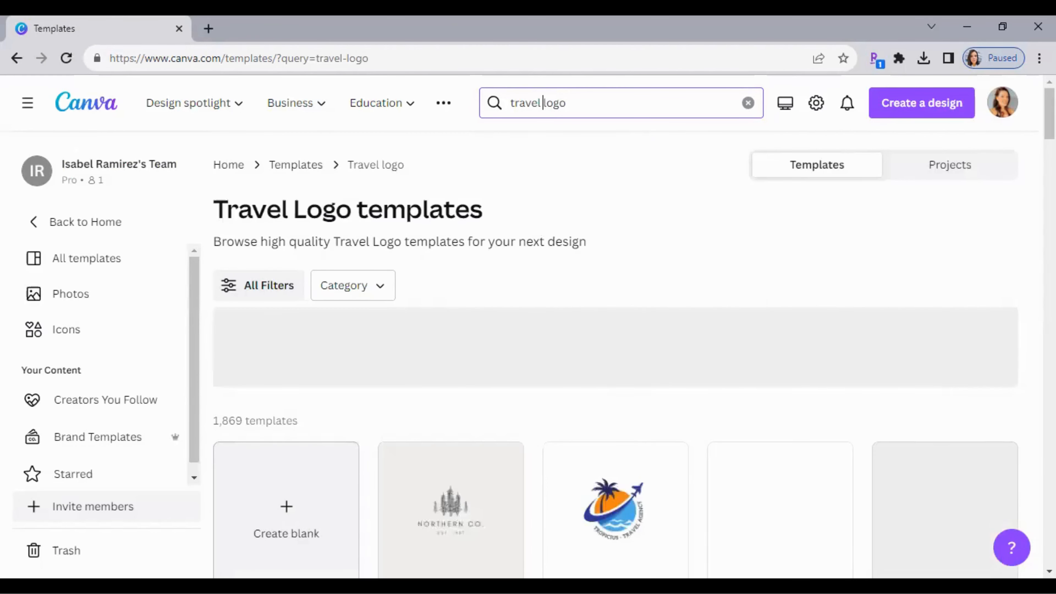
Choose the Yellow and Green Modern Illustration Tour and Travel Agency Logo from the travel logo results and open it for customization.
{"action": "scroll", "coordinate": [615, 333], "scroll_direction": "down", "scroll_amount": 4}
{"action": "scroll", "coordinate": [615, 333], "scroll_direction": "down", "scroll_amount": 2}
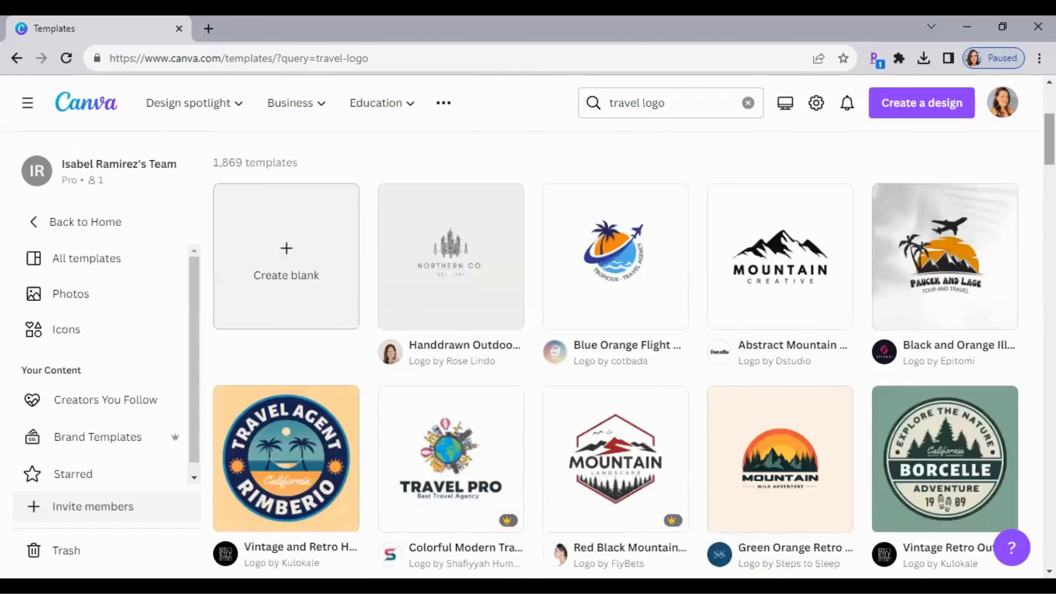
{"action": "scroll", "coordinate": [760, 384], "scroll_direction": "down", "scroll_amount": 3}
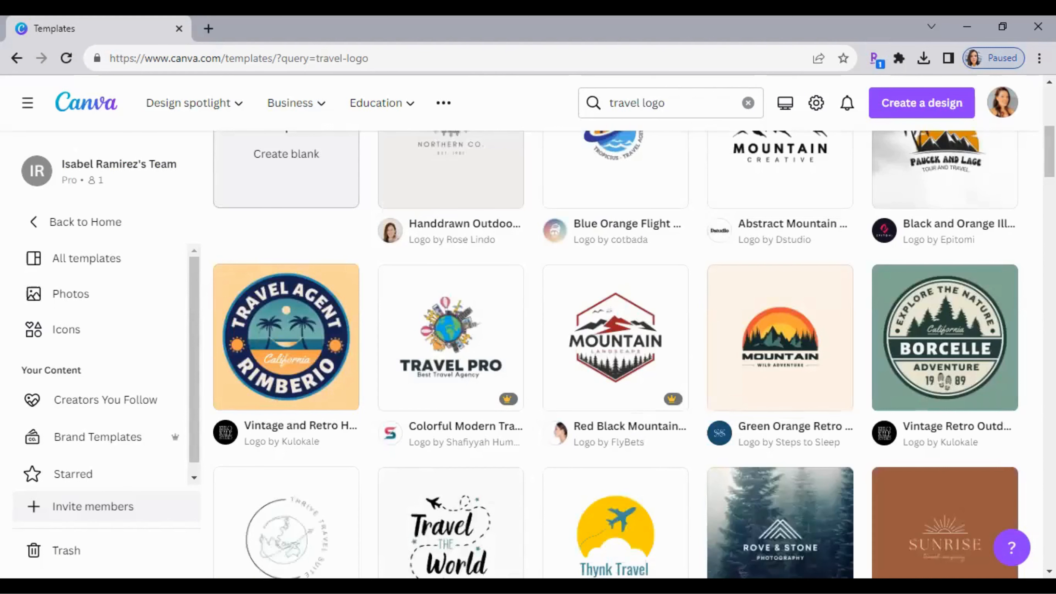
{"action": "scroll", "coordinate": [615, 353], "scroll_direction": "down", "scroll_amount": 2}
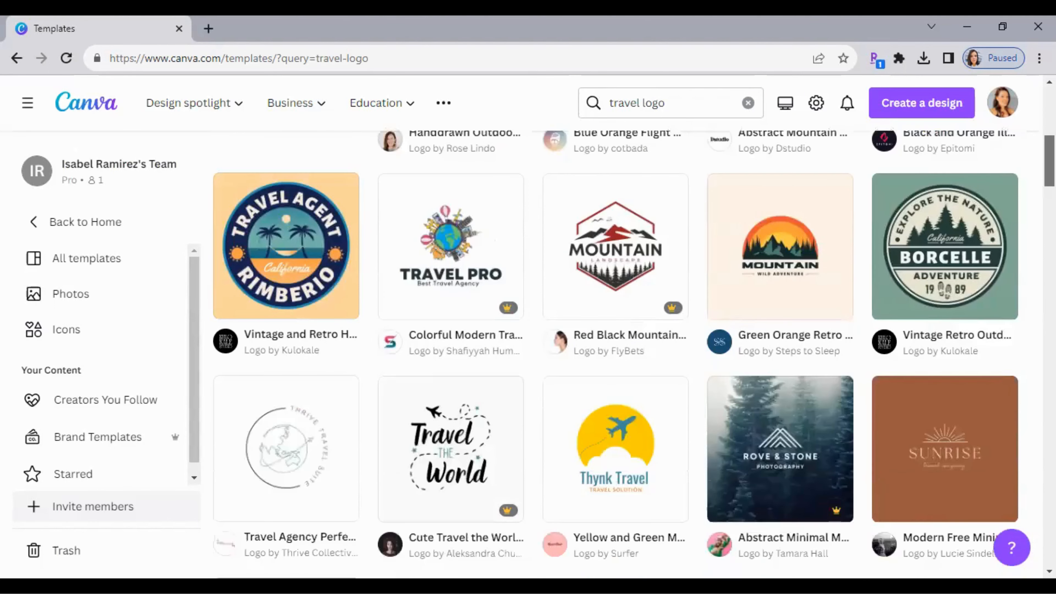
{"action": "scroll", "coordinate": [615, 354], "scroll_direction": "down", "scroll_amount": 2}
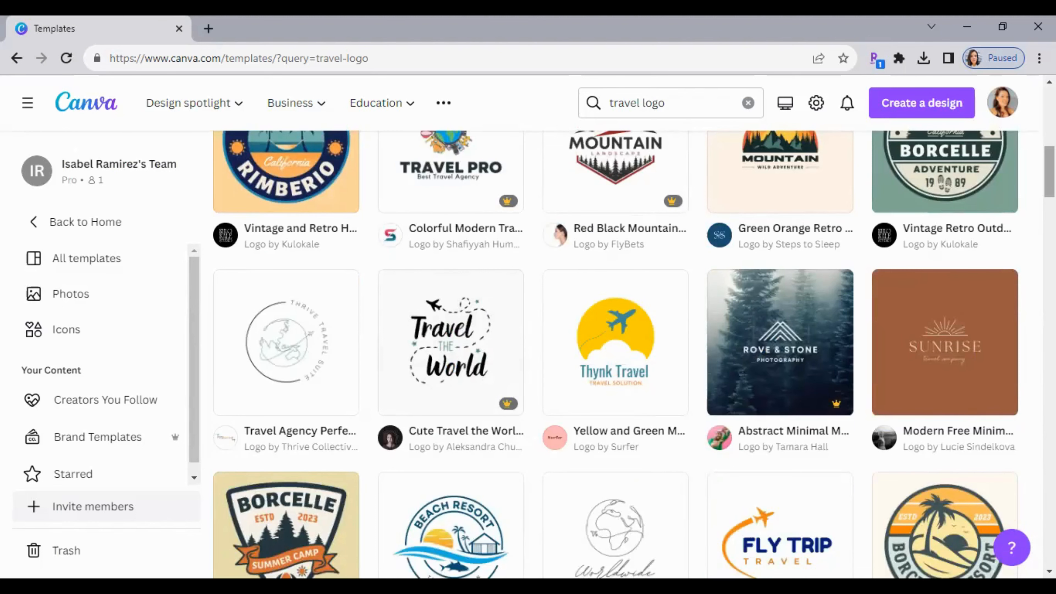
{"action": "scroll", "coordinate": [616, 354], "scroll_direction": "down", "scroll_amount": 3}
{"action": "scroll", "coordinate": [615, 354], "scroll_direction": "down", "scroll_amount": 1}
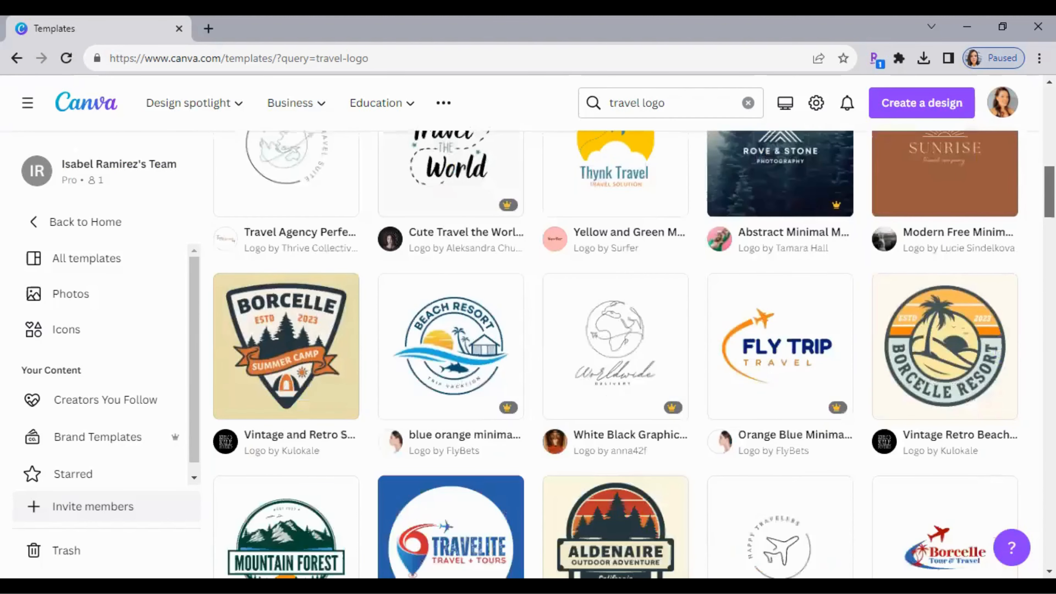
{"action": "scroll", "coordinate": [617, 371], "scroll_direction": "up", "scroll_amount": 5}
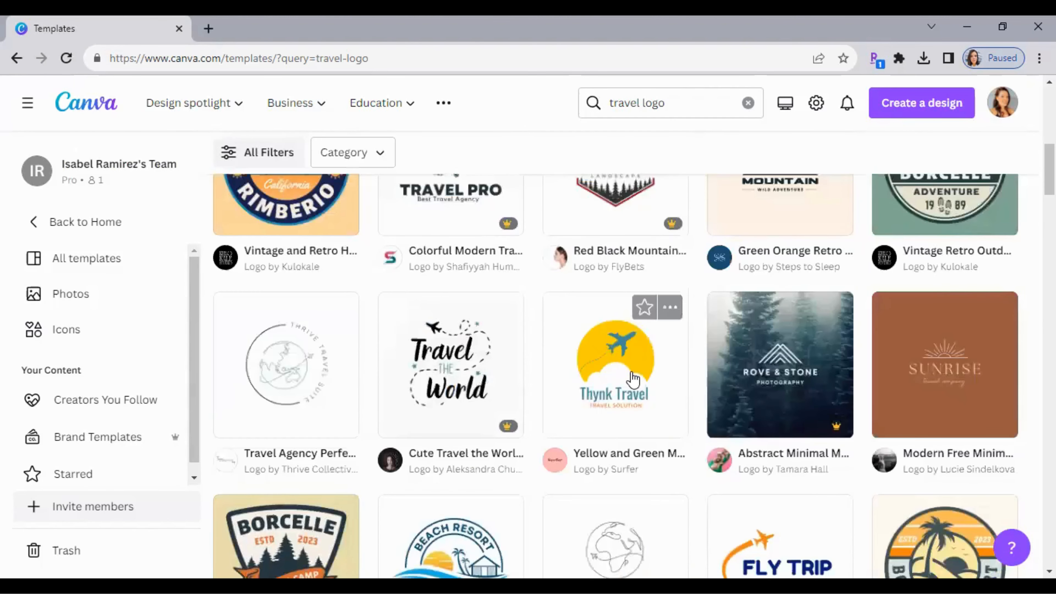
{"action": "left_click", "coordinate": [635, 381]}
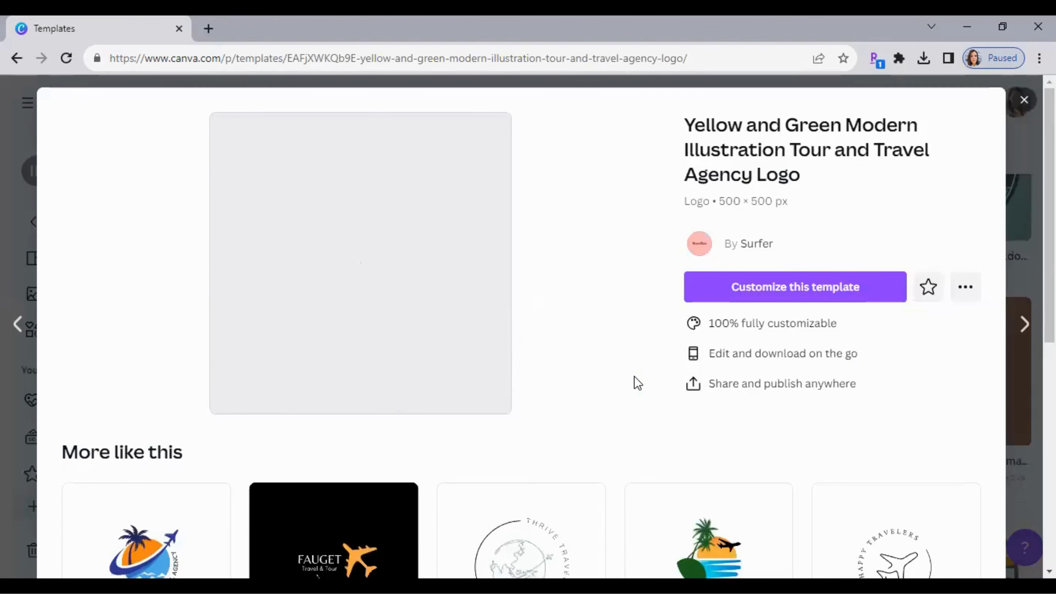
{"action": "left_click", "coordinate": [770, 288]}
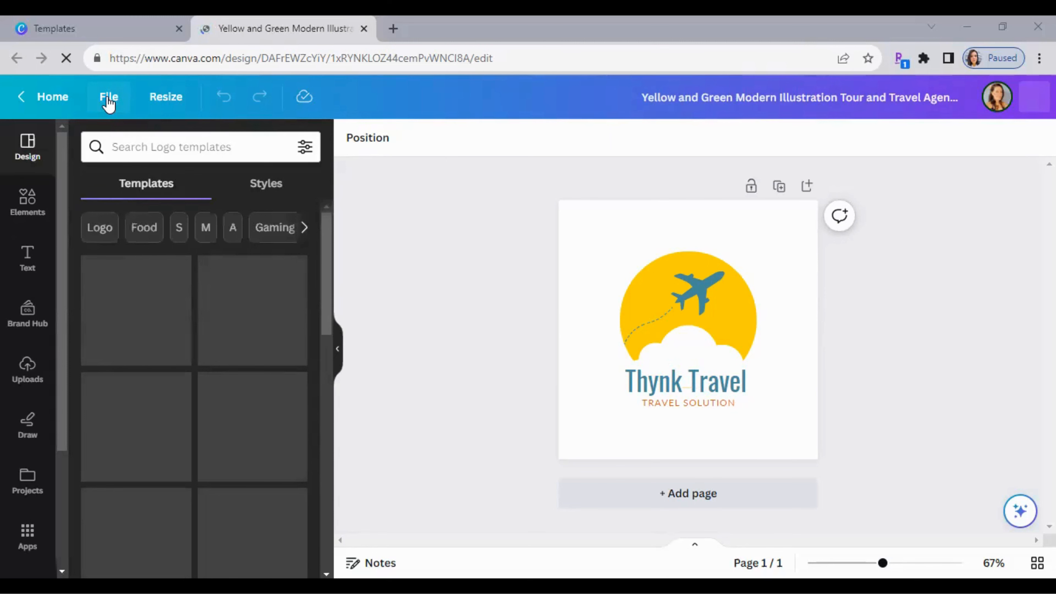
Show the margins on the Thynk Travel logo design through the view settings.
{"action": "left_click", "coordinate": [109, 104]}
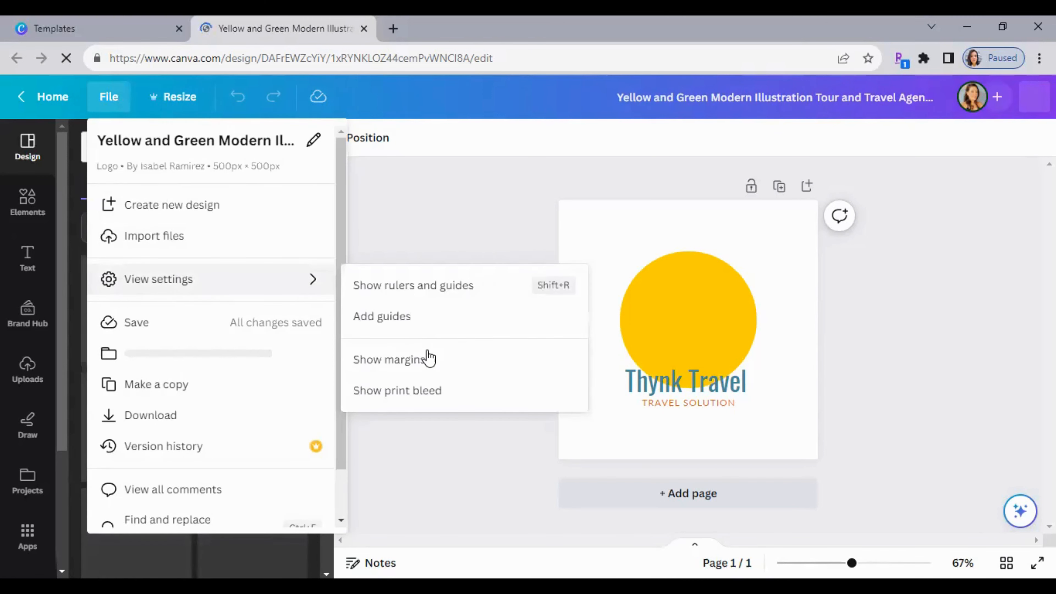
{"action": "left_click", "coordinate": [396, 367]}
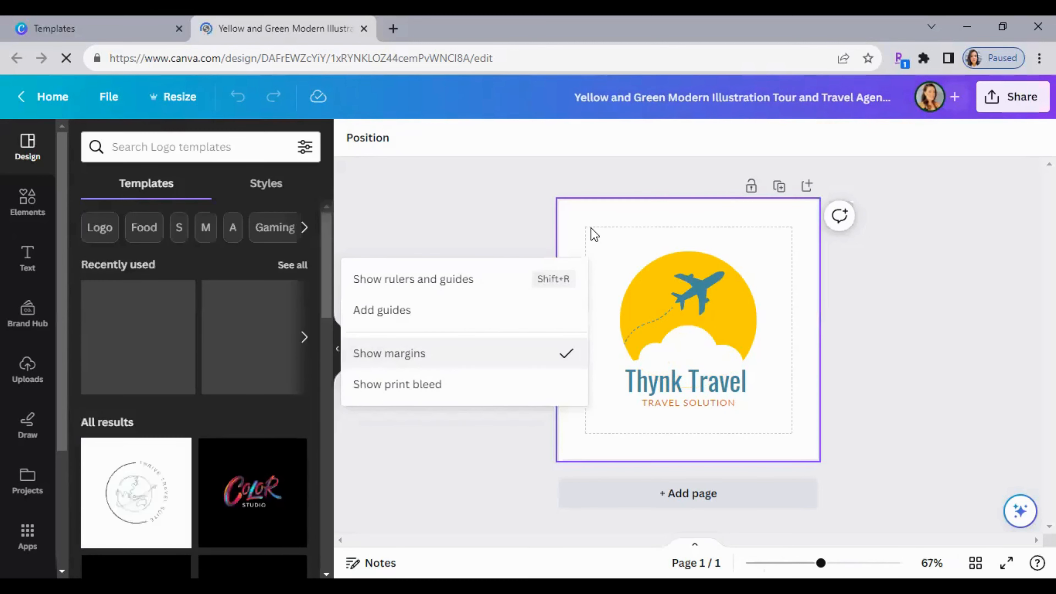
{"action": "left_click", "coordinate": [774, 386]}
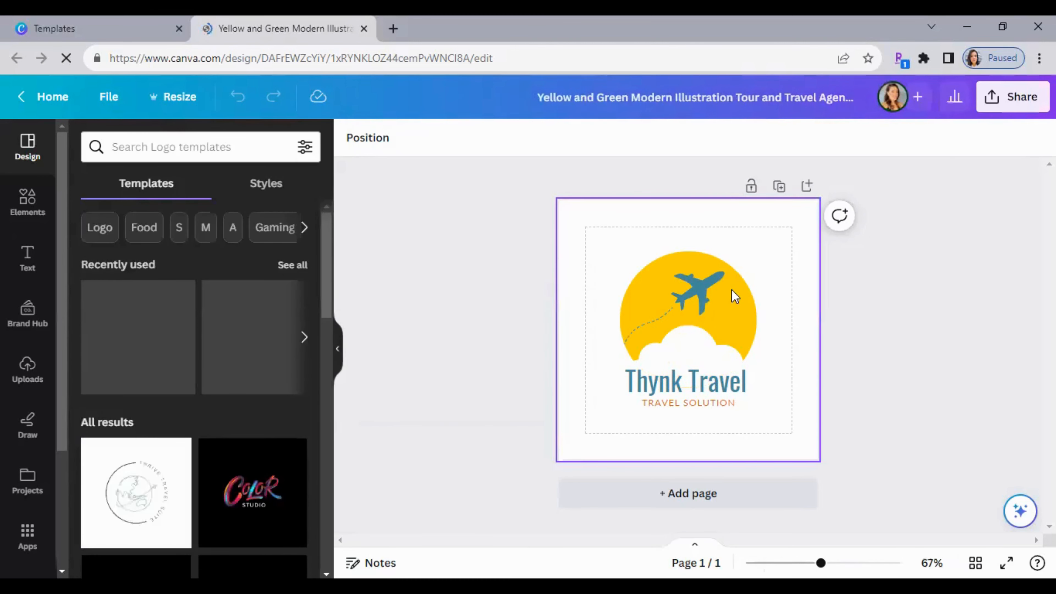
Examine the design's file options and resize presets, marking Facebook Post (Landscape) as the size and closing the presets.
{"action": "left_click", "coordinate": [112, 98]}
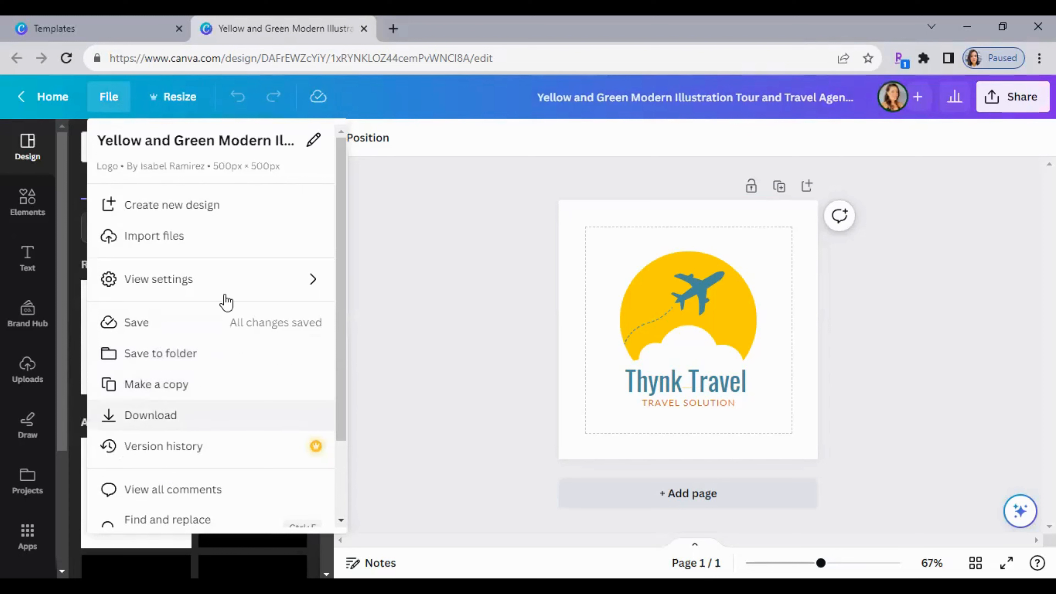
{"action": "left_click", "coordinate": [180, 100]}
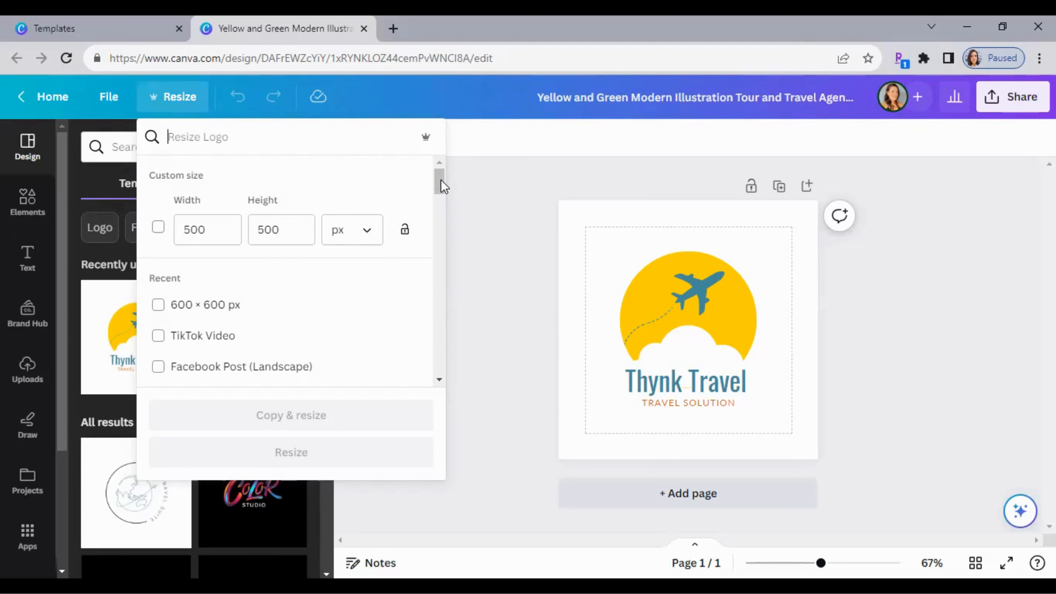
{"action": "left_click_drag", "start_coordinate": [441, 185], "coordinate": [444, 200]}
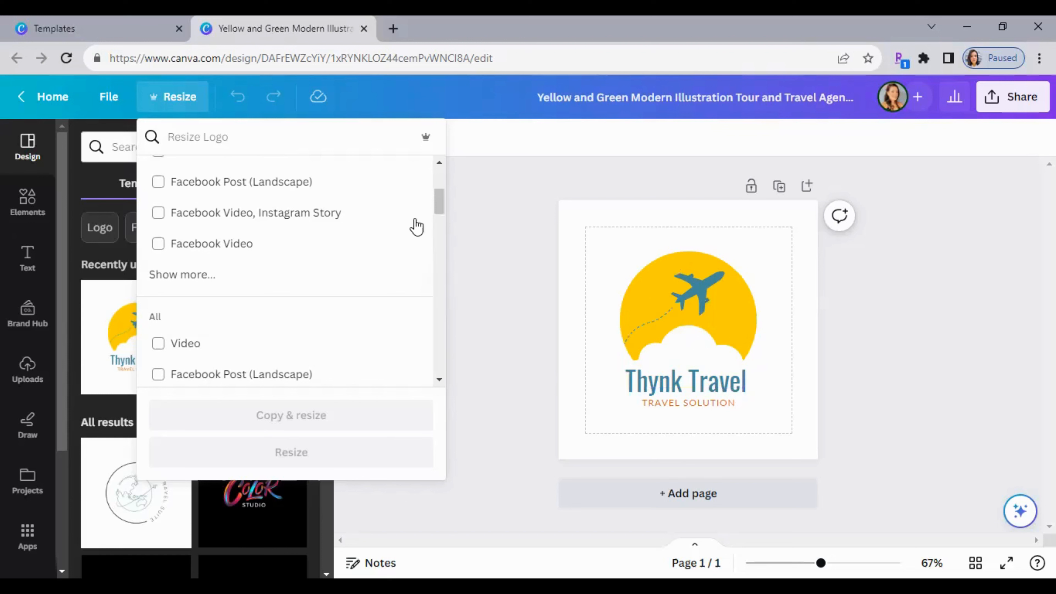
{"action": "scroll", "coordinate": [440, 201], "scroll_direction": "up", "scroll_amount": 2}
{"action": "left_click_drag", "start_coordinate": [439, 195], "coordinate": [437, 198]}
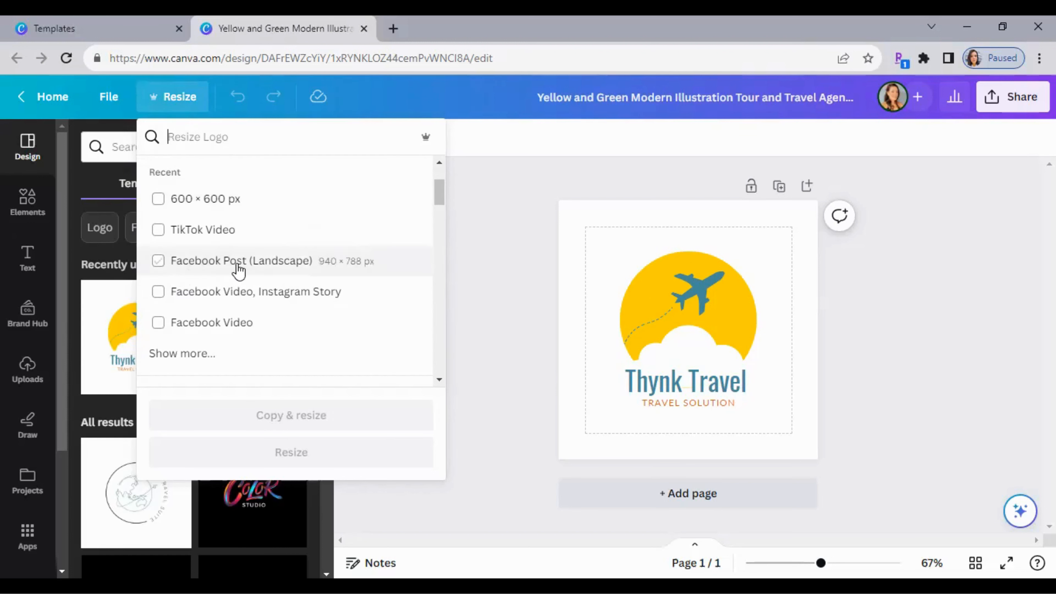
{"action": "left_click", "coordinate": [158, 263]}
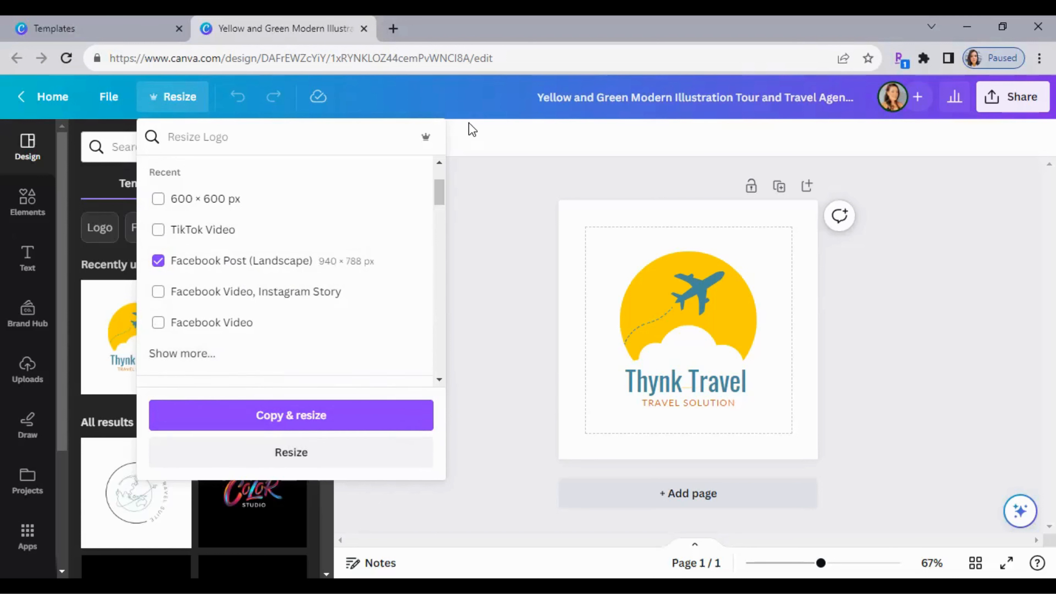
{"action": "left_click", "coordinate": [442, 109]}
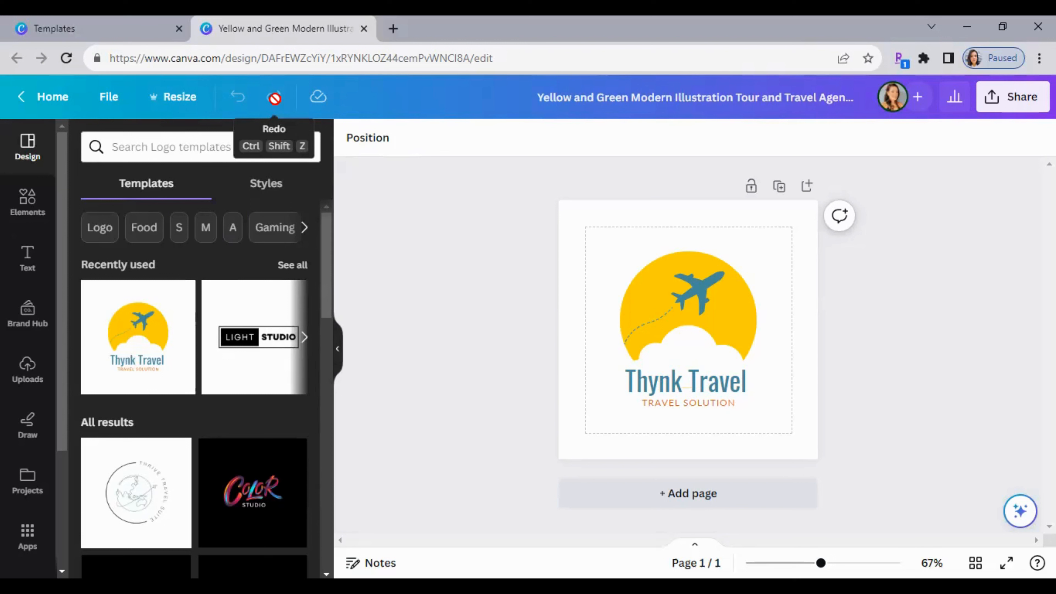
Delete the airplane graphic from the logo and undo the deletion, redo it, and undo it again.
{"action": "left_click", "coordinate": [713, 294]}
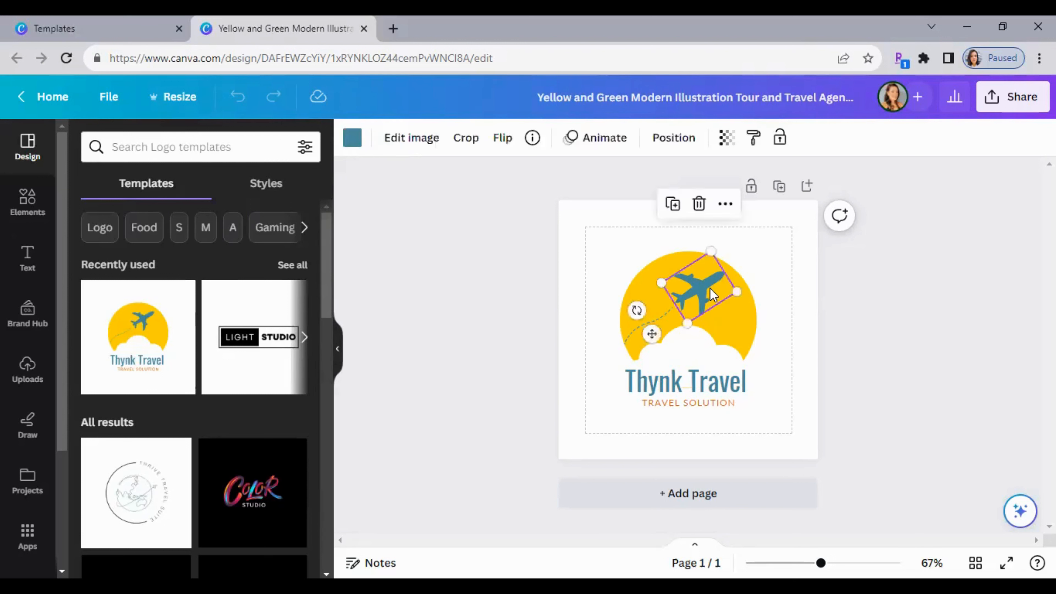
{"action": "key", "text": "Delete"}
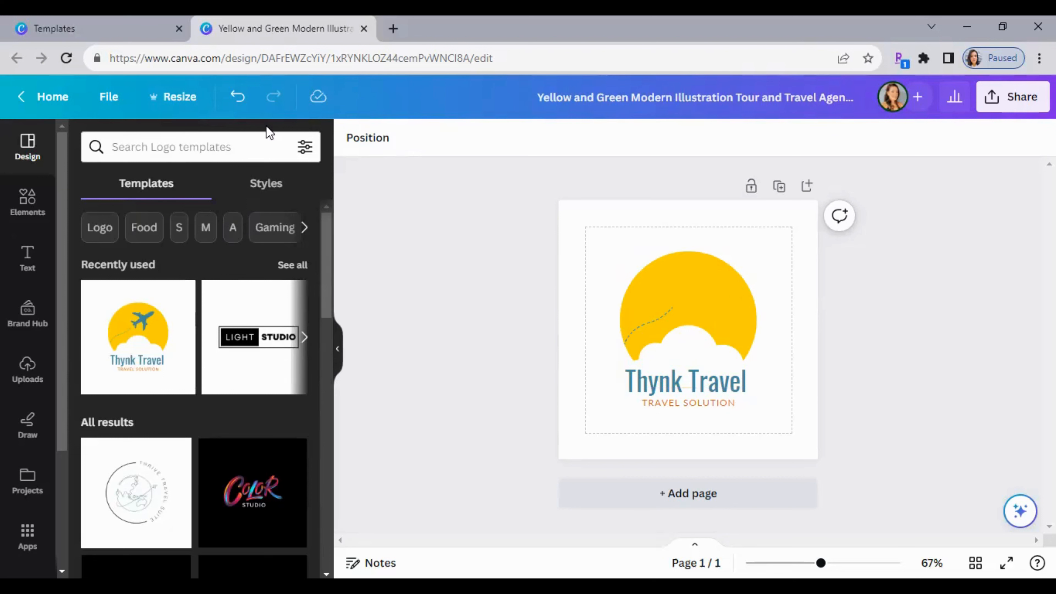
{"action": "left_click", "coordinate": [239, 97]}
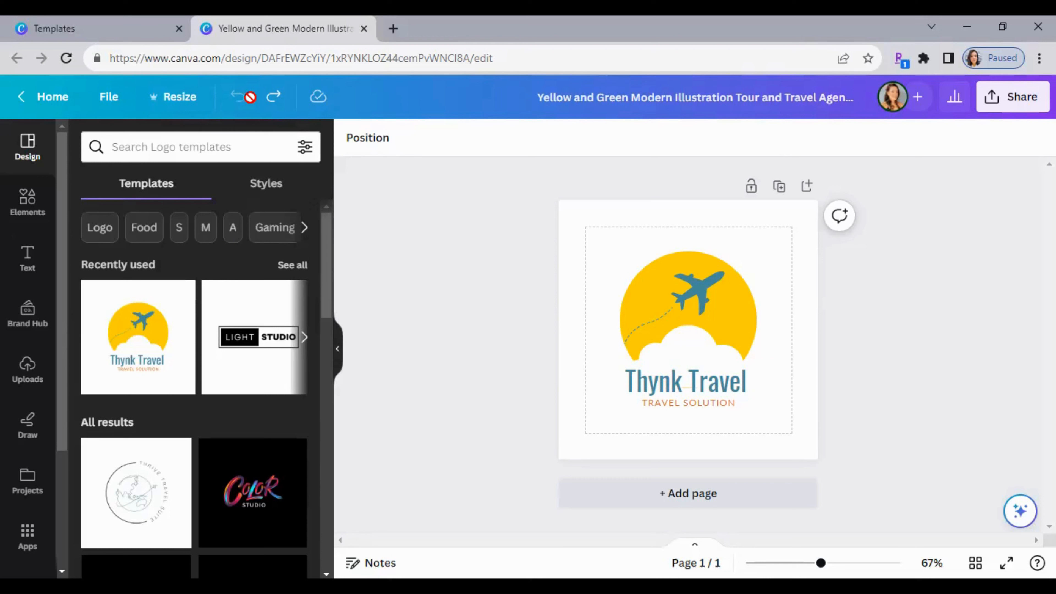
{"action": "left_click", "coordinate": [273, 98]}
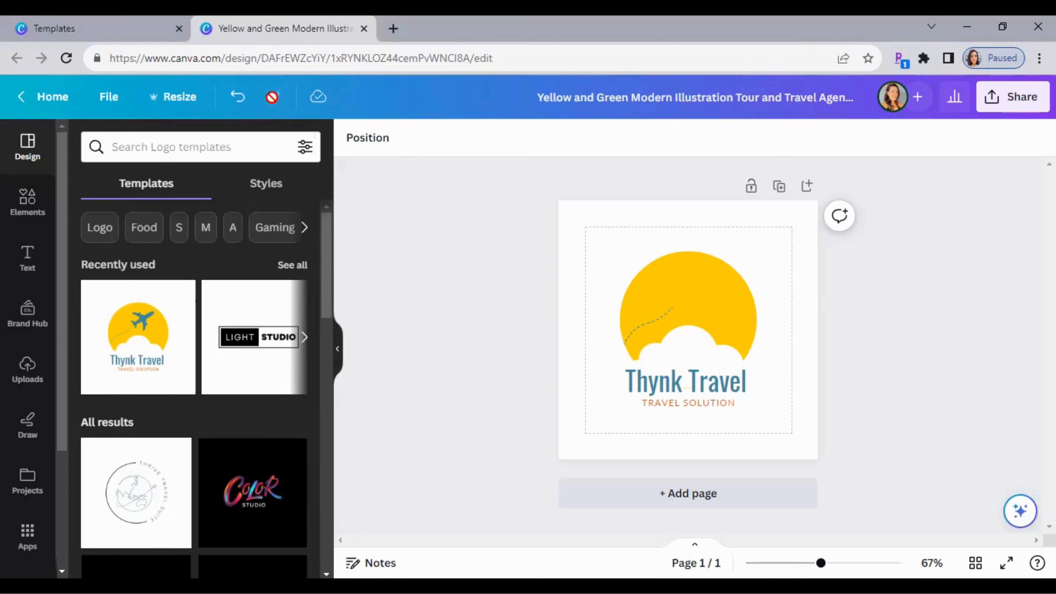
{"action": "left_click", "coordinate": [238, 98]}
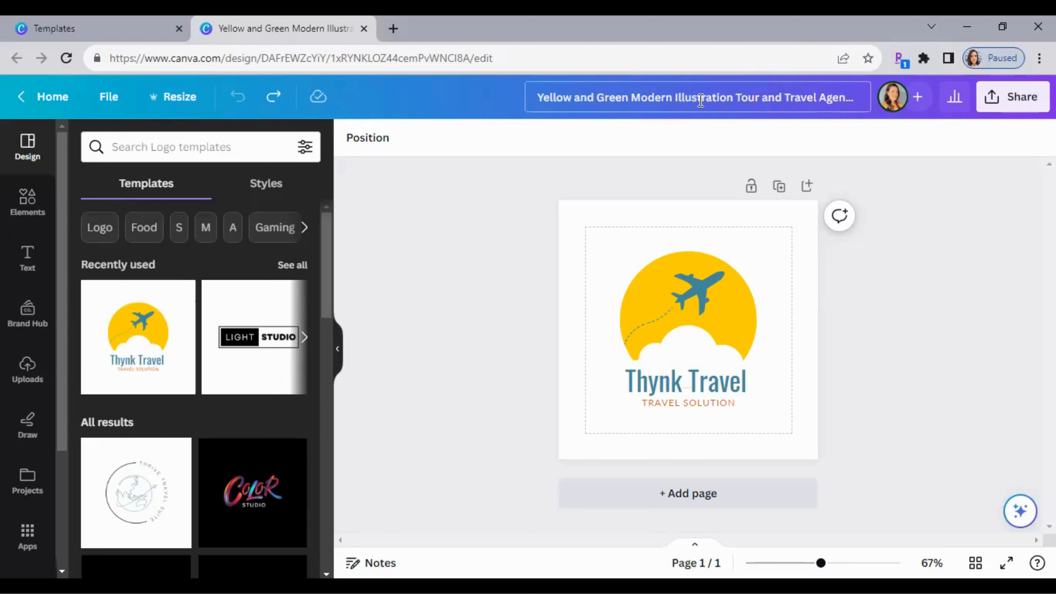
Rename the design as "Example Logo".
{"action": "left_click", "coordinate": [798, 102]}
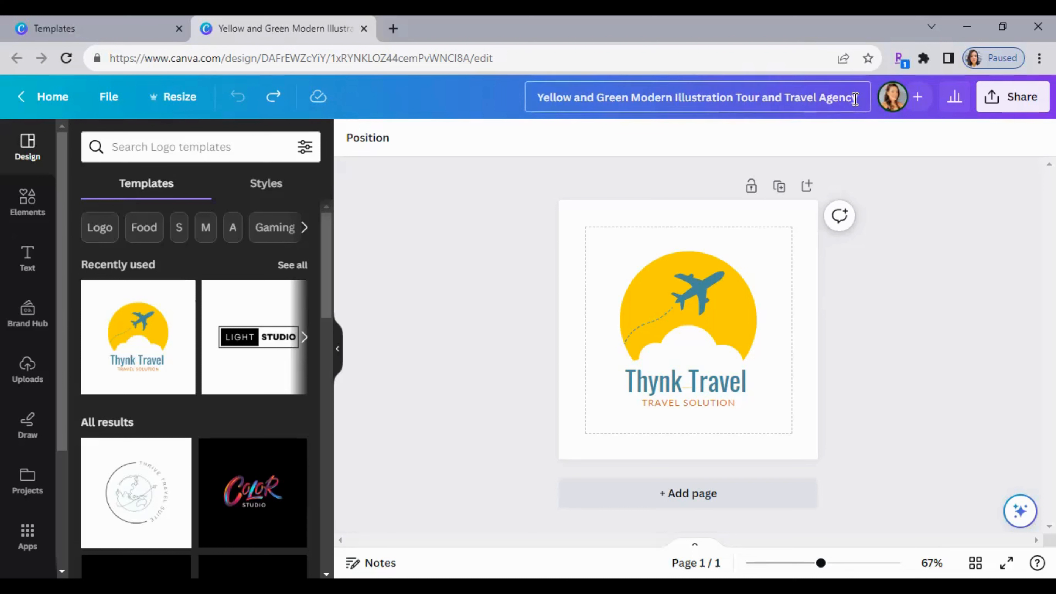
{"action": "left_click_drag", "start_coordinate": [859, 100], "coordinate": [532, 104]}
{"action": "type", "text": "Logo"}
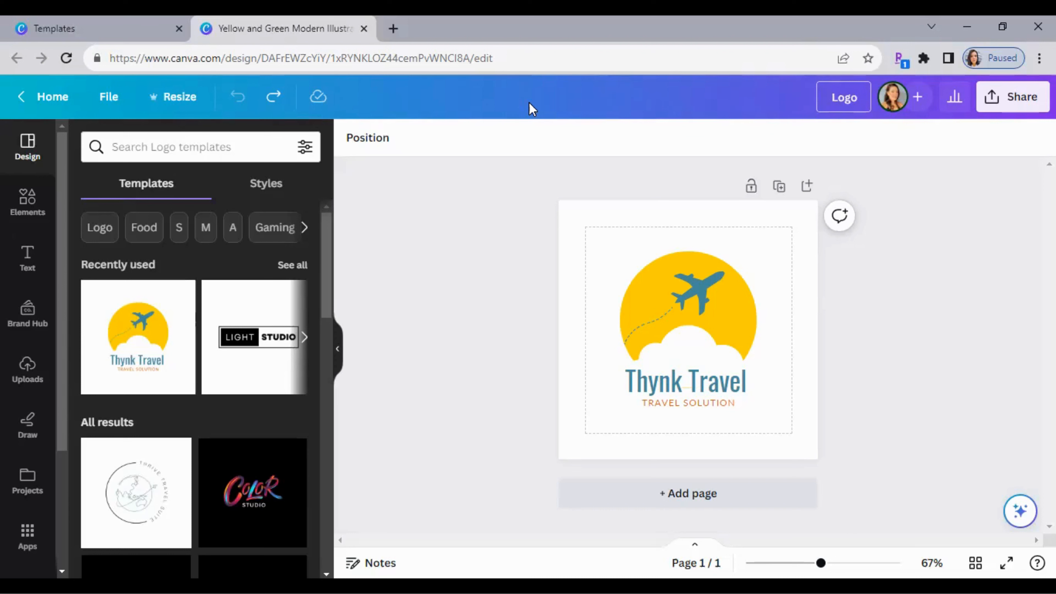
{"action": "type", "text": "Exmple"}
{"action": "key", "text": "BackSpace"}
{"action": "key", "text": "BackSpace"}
{"action": "key", "text": "BackSpace"}
{"action": "key", "text": "BackSpace"}
{"action": "type", "text": "mpl"}
{"action": "key", "text": "BackSpace"}
{"action": "key", "text": "BackSpace"}
{"action": "key", "text": "BackSpace"}
{"action": "key", "text": "BackSpace"}
{"action": "type", "text": "xample"}
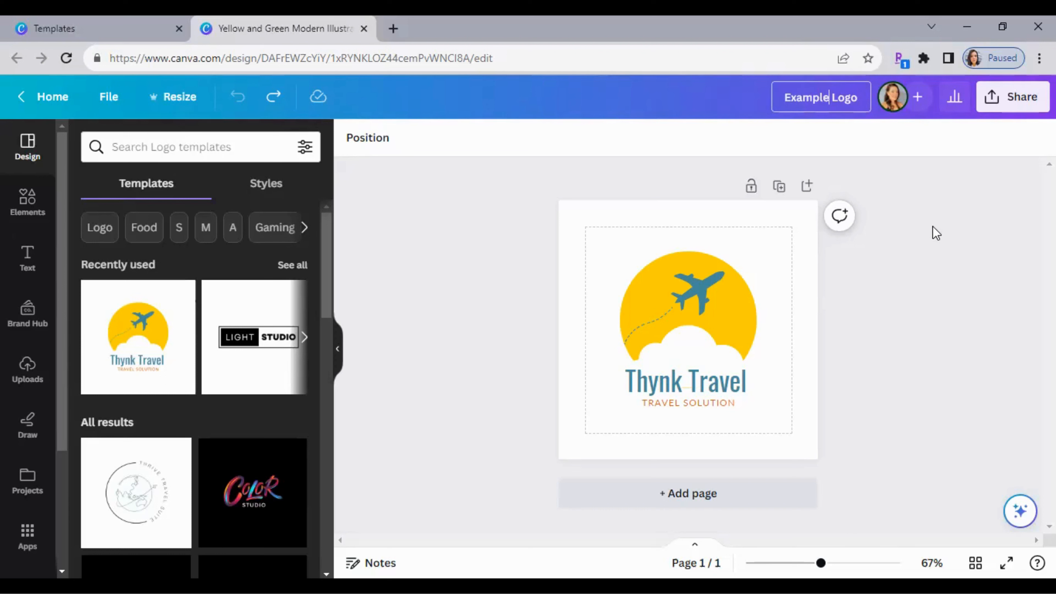
{"action": "key", "text": "Return"}
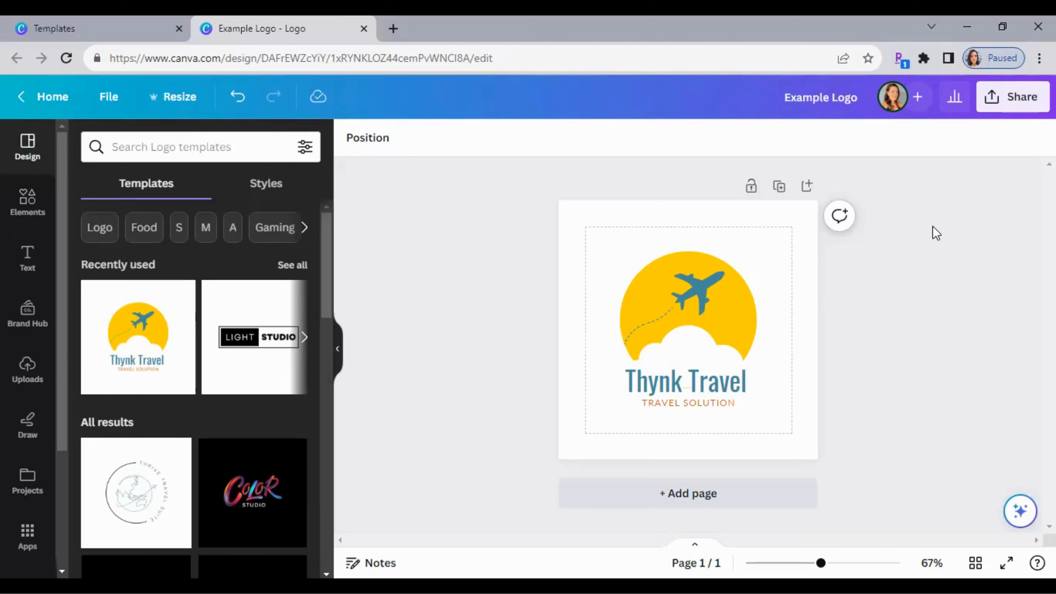
Review the design's sharing, collaboration link and download options.
{"action": "left_click", "coordinate": [1004, 99]}
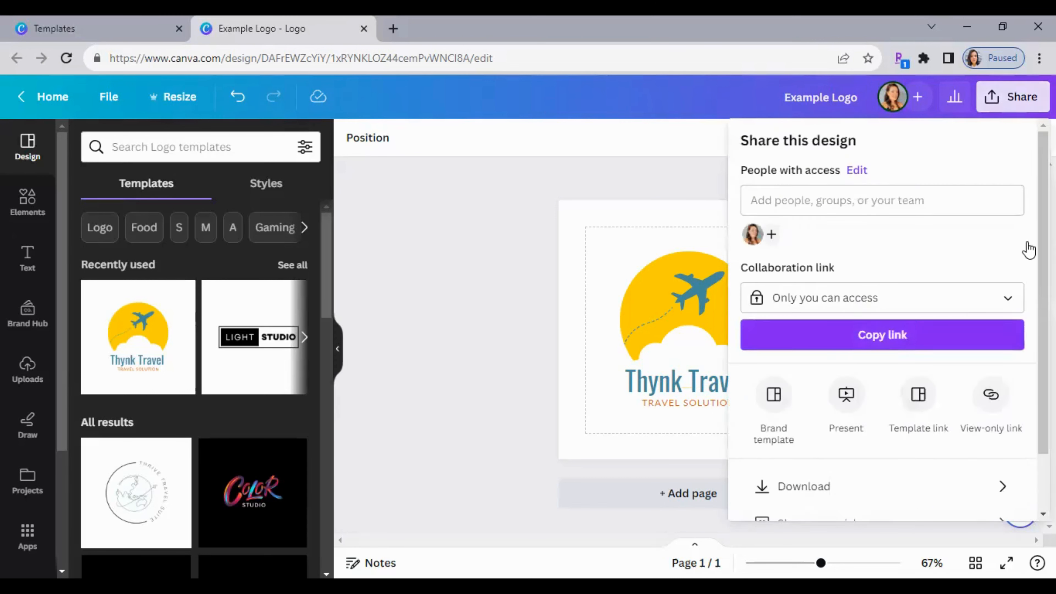
{"action": "scroll", "coordinate": [915, 374], "scroll_direction": "down", "scroll_amount": 2}
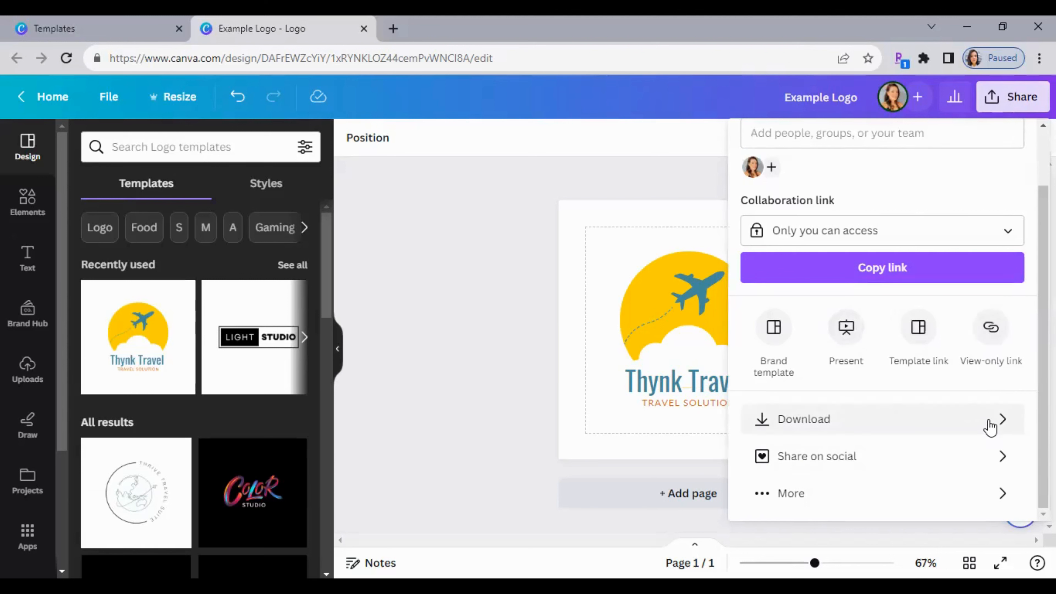
{"action": "left_click", "coordinate": [680, 182]}
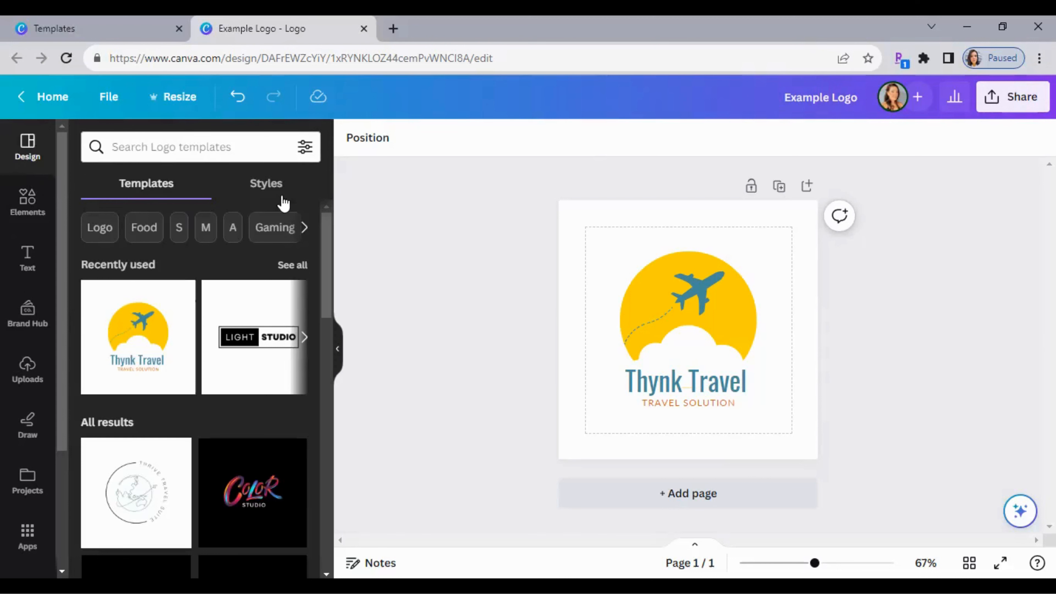
Browse the logo templates and the element categories, from lines, shapes and graphics down to the collections.
{"action": "scroll", "coordinate": [327, 401], "scroll_direction": "down", "scroll_amount": 10}
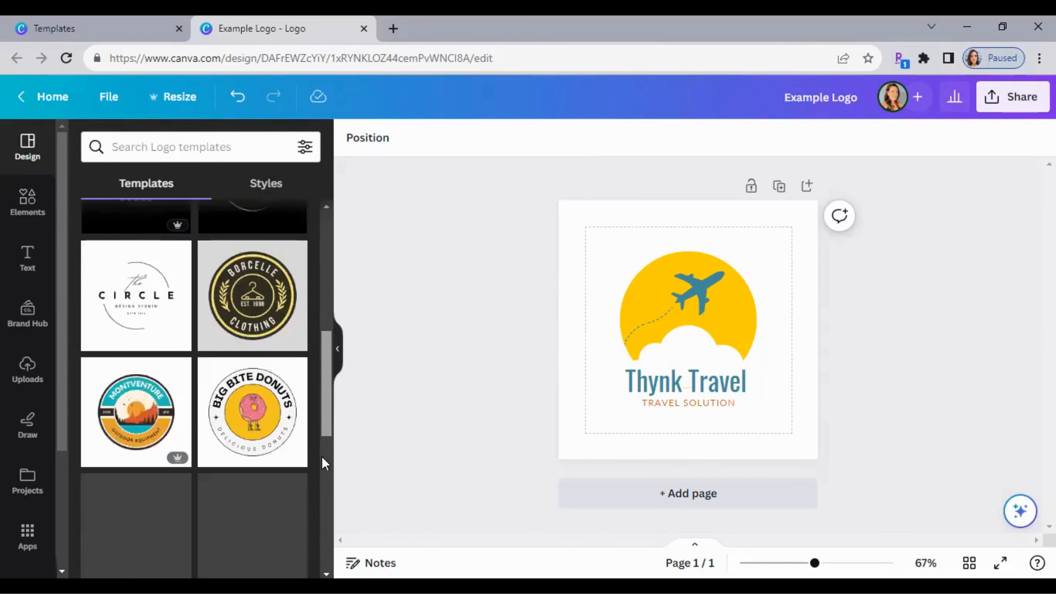
{"action": "scroll", "coordinate": [325, 462], "scroll_direction": "up", "scroll_amount": 10}
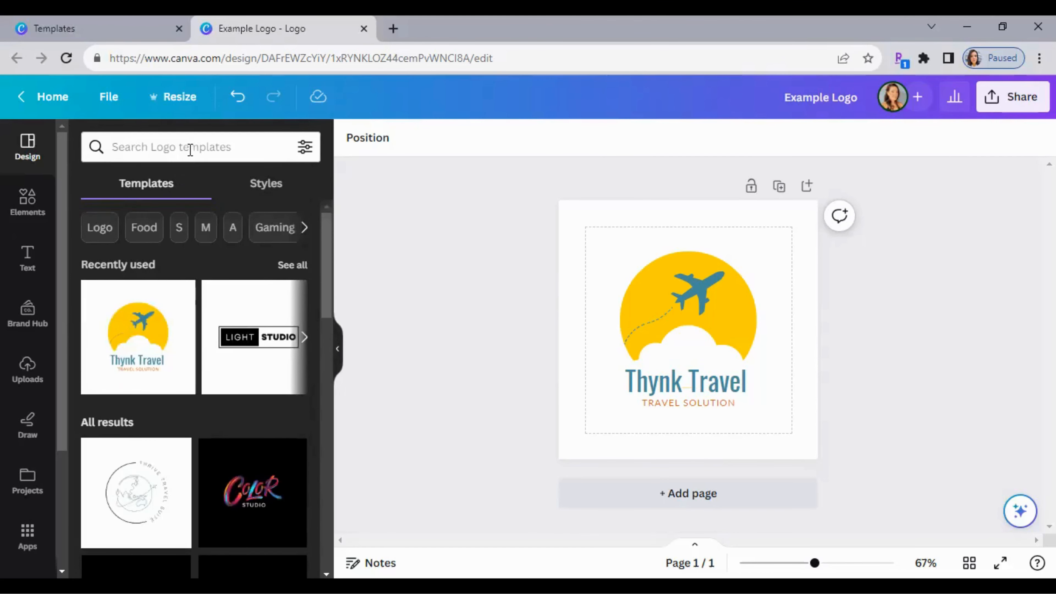
{"action": "left_click", "coordinate": [29, 203]}
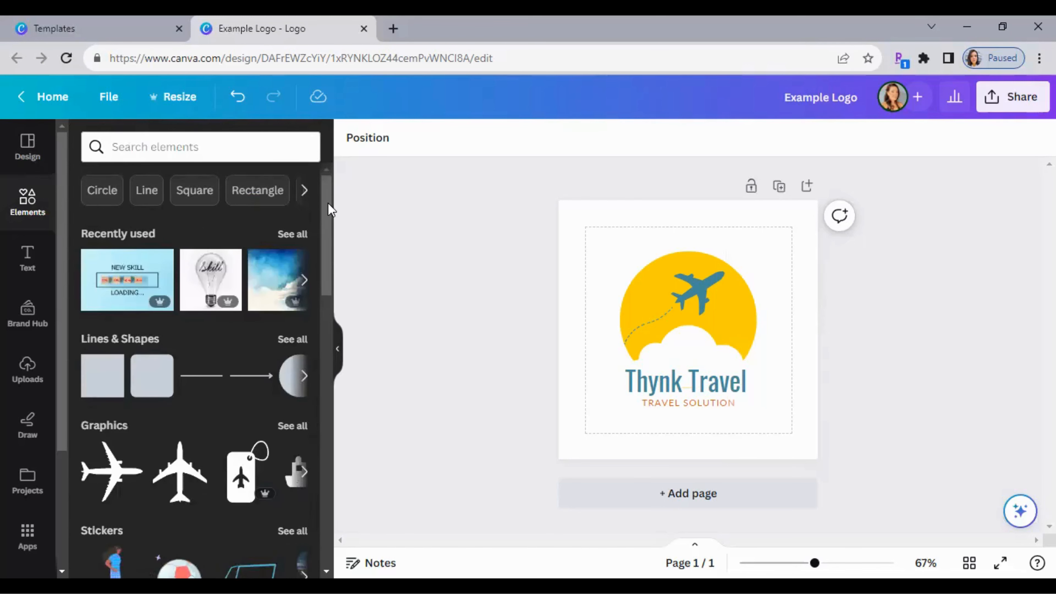
{"action": "scroll", "coordinate": [333, 266], "scroll_direction": "down", "scroll_amount": 4}
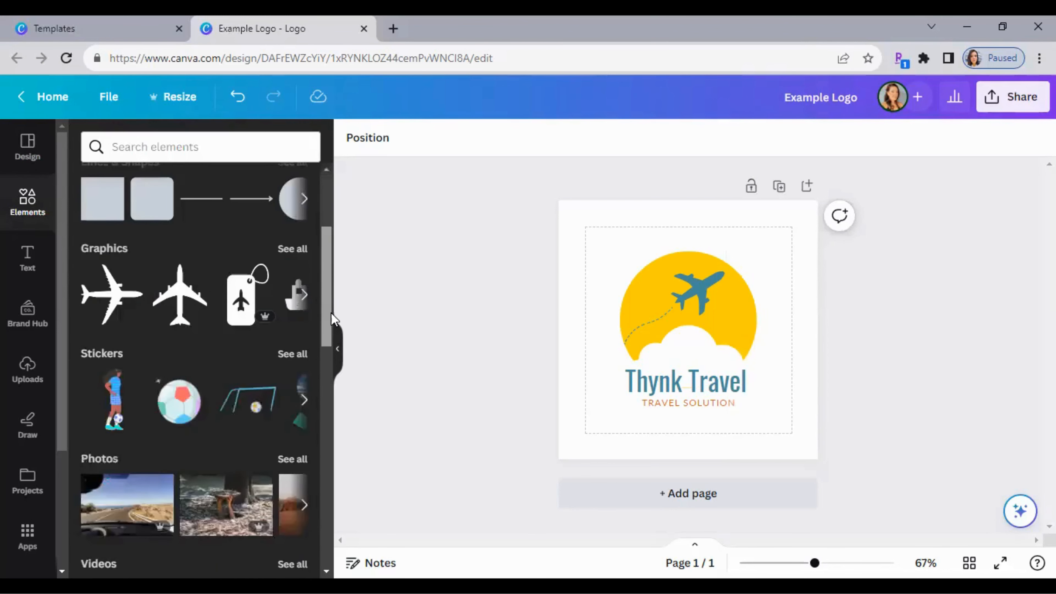
{"action": "scroll", "coordinate": [335, 317], "scroll_direction": "down", "scroll_amount": 4}
{"action": "scroll", "coordinate": [337, 367], "scroll_direction": "down", "scroll_amount": 2}
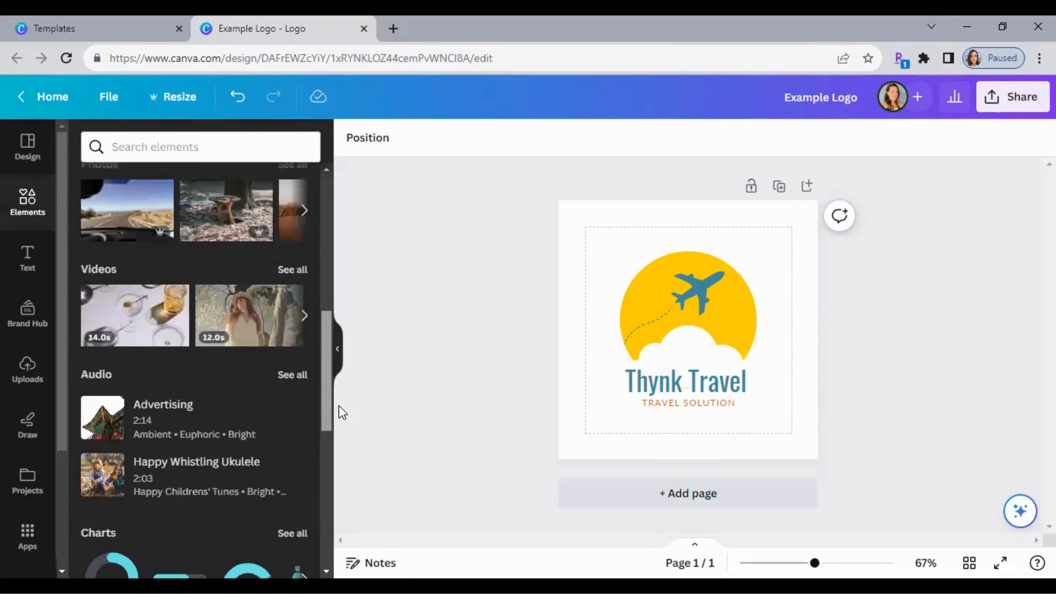
{"action": "scroll", "coordinate": [336, 420], "scroll_direction": "down", "scroll_amount": 6}
{"action": "scroll", "coordinate": [310, 465], "scroll_direction": "down", "scroll_amount": 4}
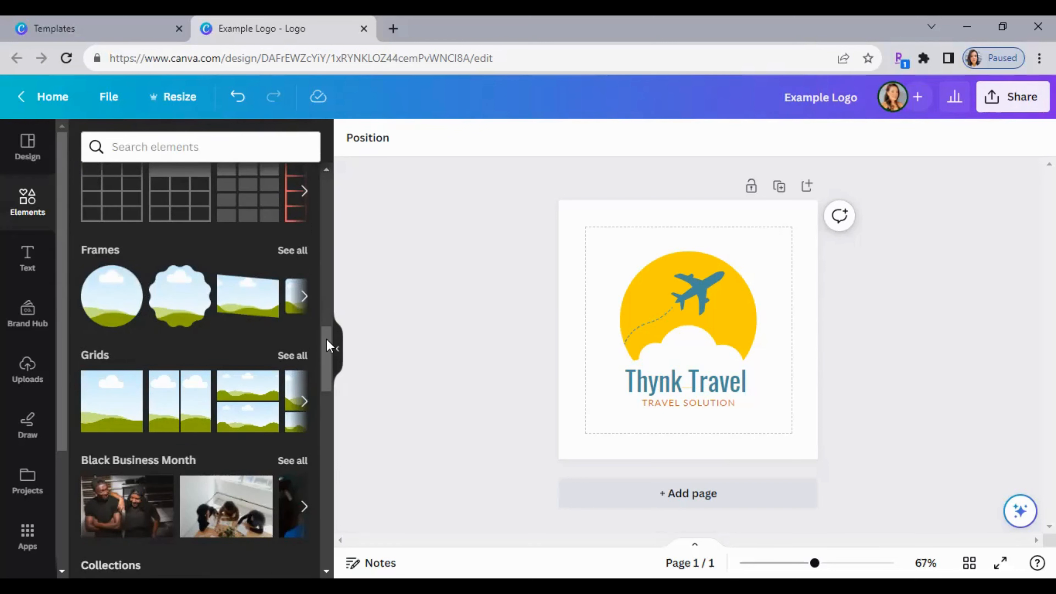
{"action": "scroll", "coordinate": [328, 345], "scroll_direction": "down", "scroll_amount": 4}
{"action": "scroll", "coordinate": [328, 374], "scroll_direction": "down", "scroll_amount": 1}
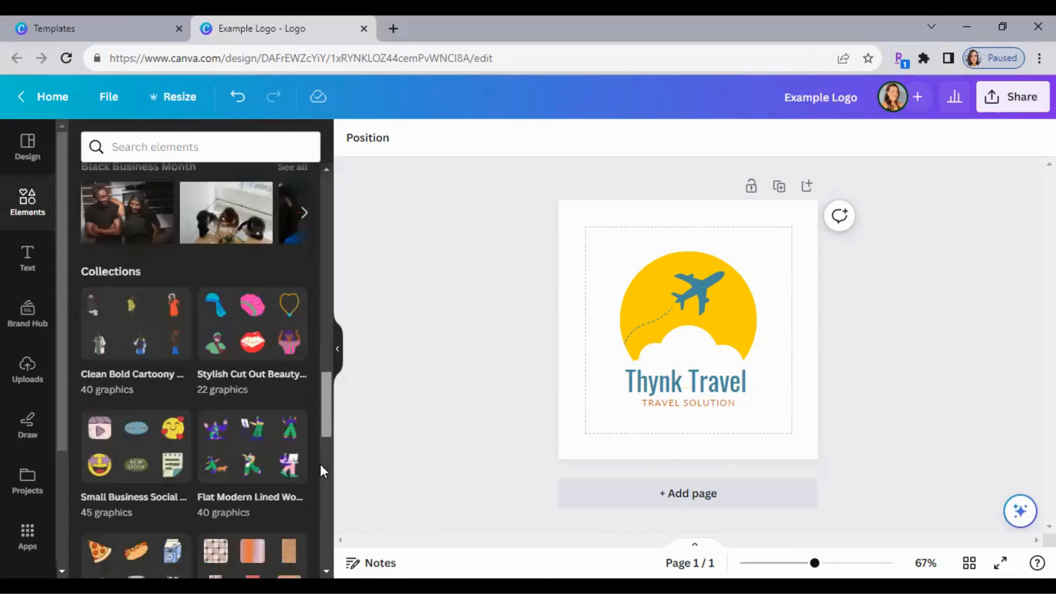
{"action": "scroll", "coordinate": [324, 486], "scroll_direction": "down", "scroll_amount": 5}
{"action": "scroll", "coordinate": [327, 508], "scroll_direction": "down", "scroll_amount": 5}
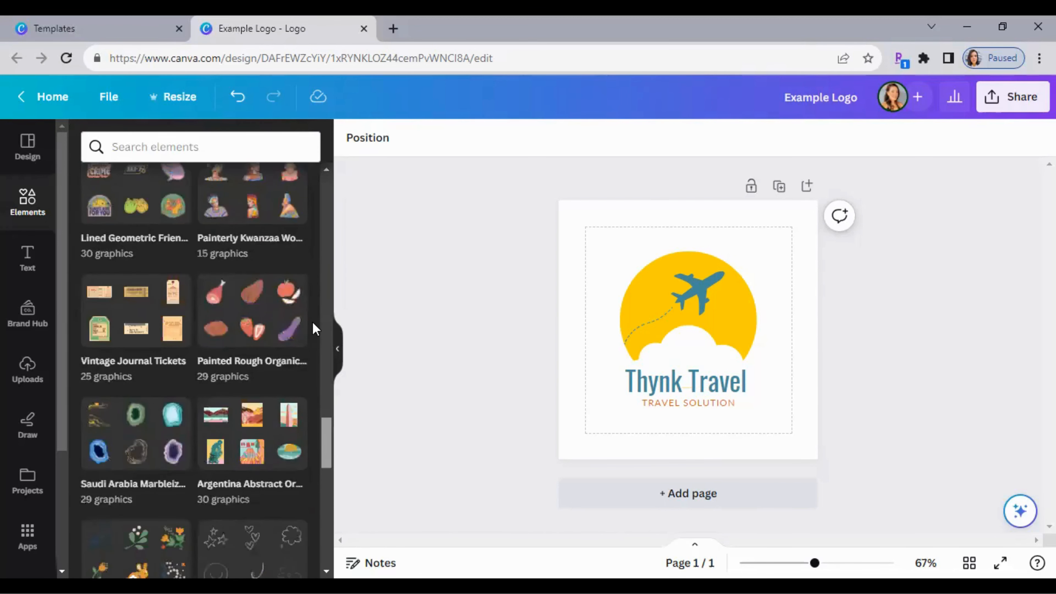
{"action": "scroll", "coordinate": [313, 322], "scroll_direction": "up", "scroll_amount": 5}
{"action": "scroll", "coordinate": [224, 179], "scroll_direction": "up", "scroll_amount": 15}
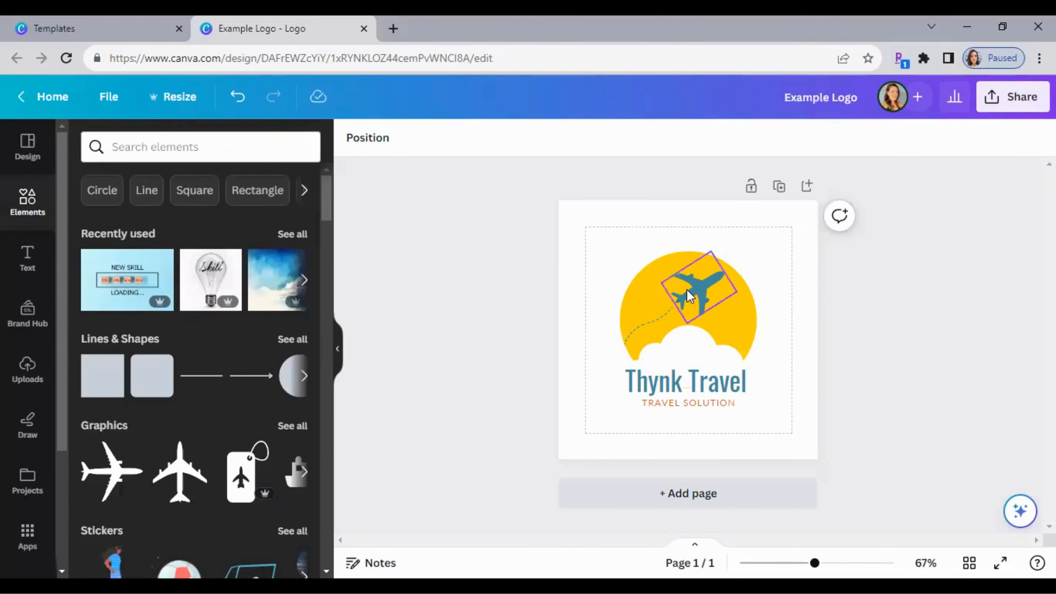
Search the elements for "plane" and limit the results to graphics.
{"action": "left_click", "coordinate": [260, 154]}
{"action": "type", "text": "plane"}
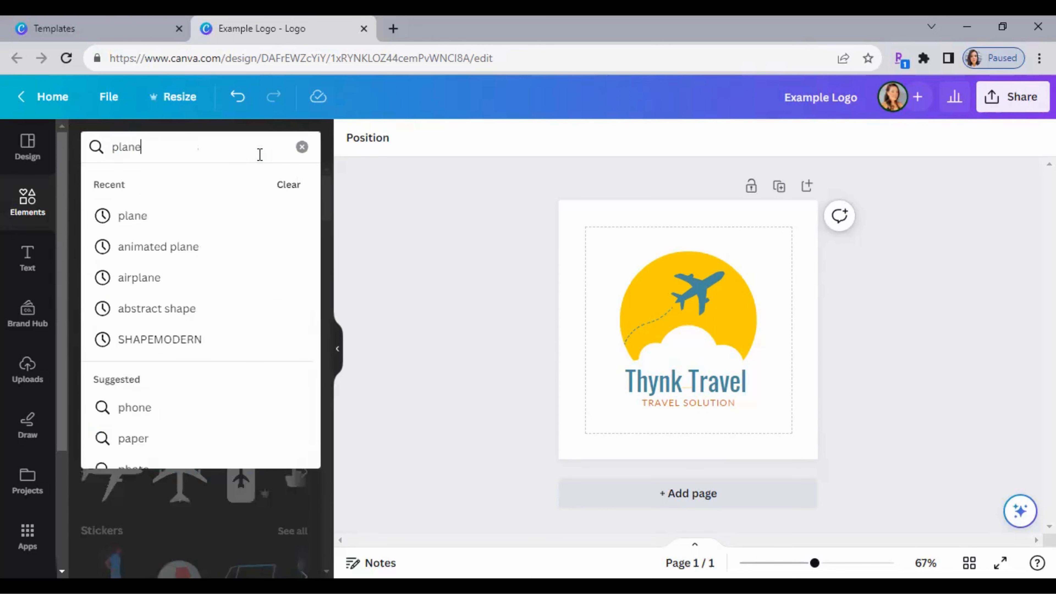
{"action": "key", "text": "Return"}
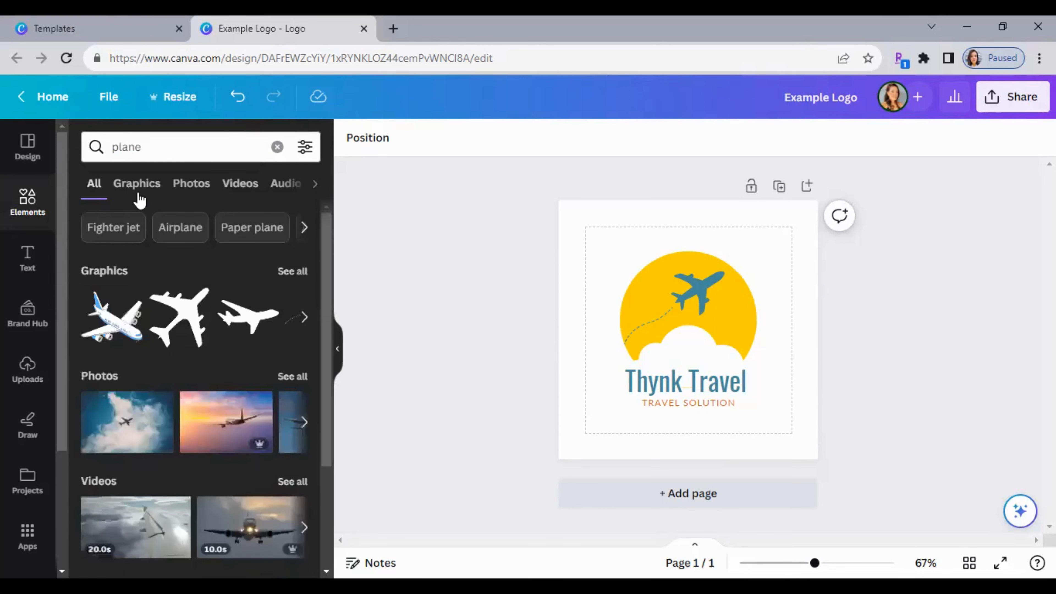
{"action": "left_click", "coordinate": [139, 185]}
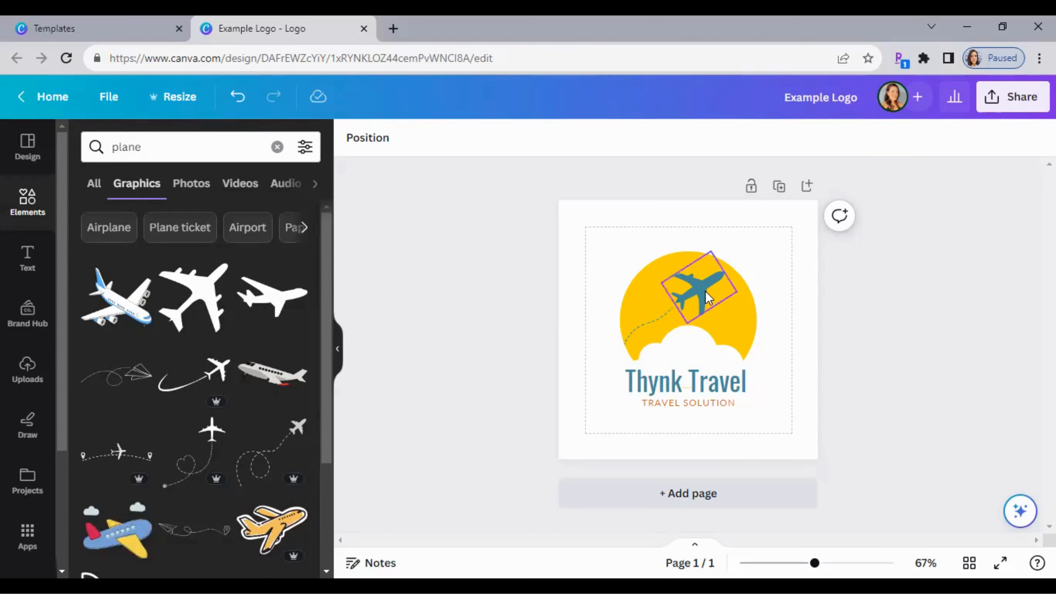
Replace the airplane and its dashed trail with the curved-trail airplane graphic, moved up and enlarged across the yellow circle.
{"action": "key", "text": "Delete"}
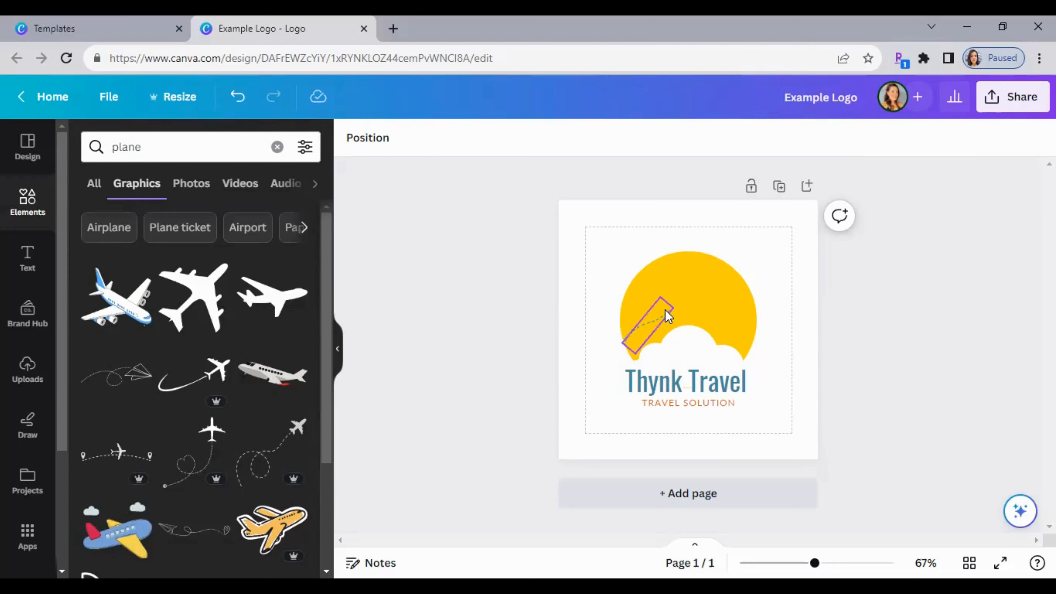
{"action": "left_click", "coordinate": [209, 382]}
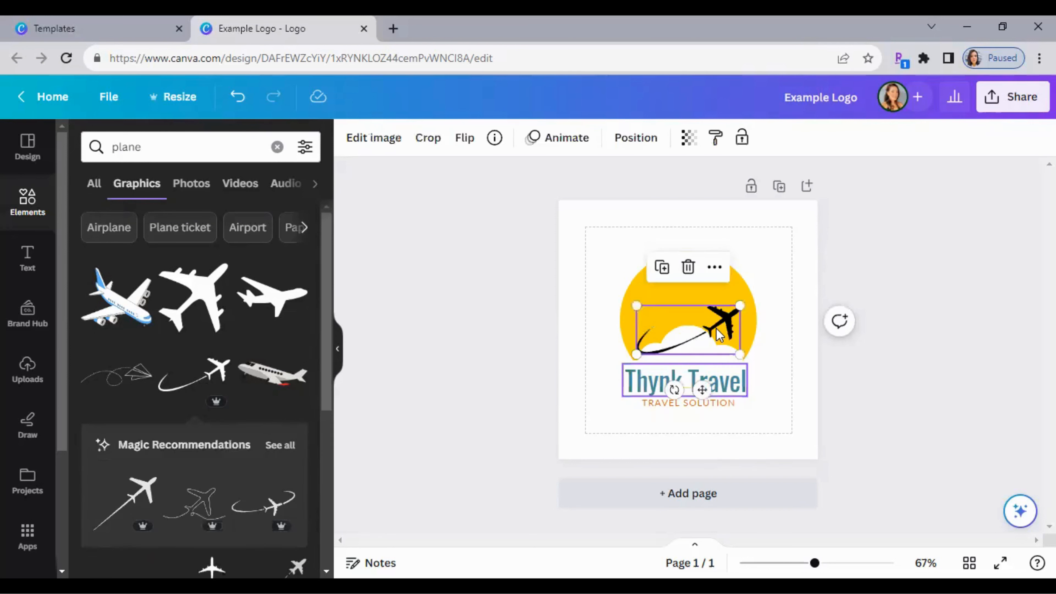
{"action": "left_click_drag", "start_coordinate": [718, 310], "coordinate": [714, 281]}
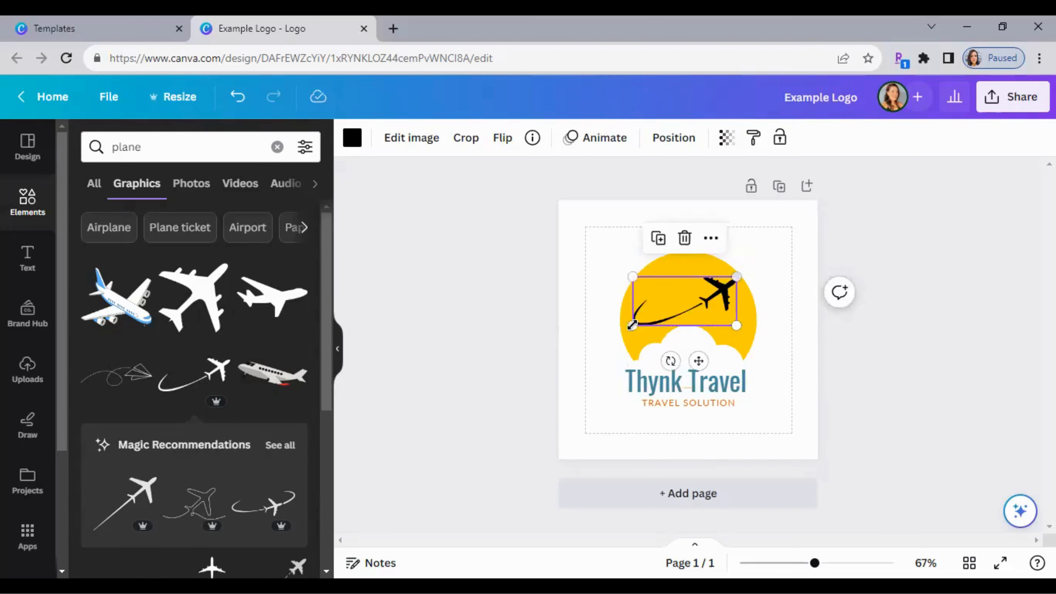
{"action": "left_click_drag", "start_coordinate": [632, 324], "coordinate": [596, 345]}
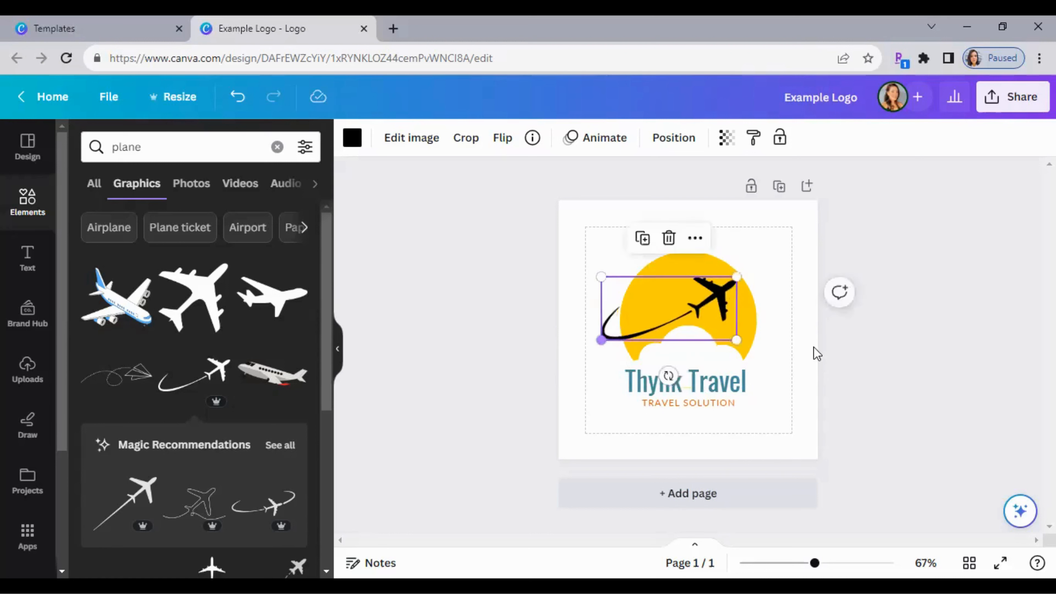
{"action": "left_click", "coordinate": [859, 432]}
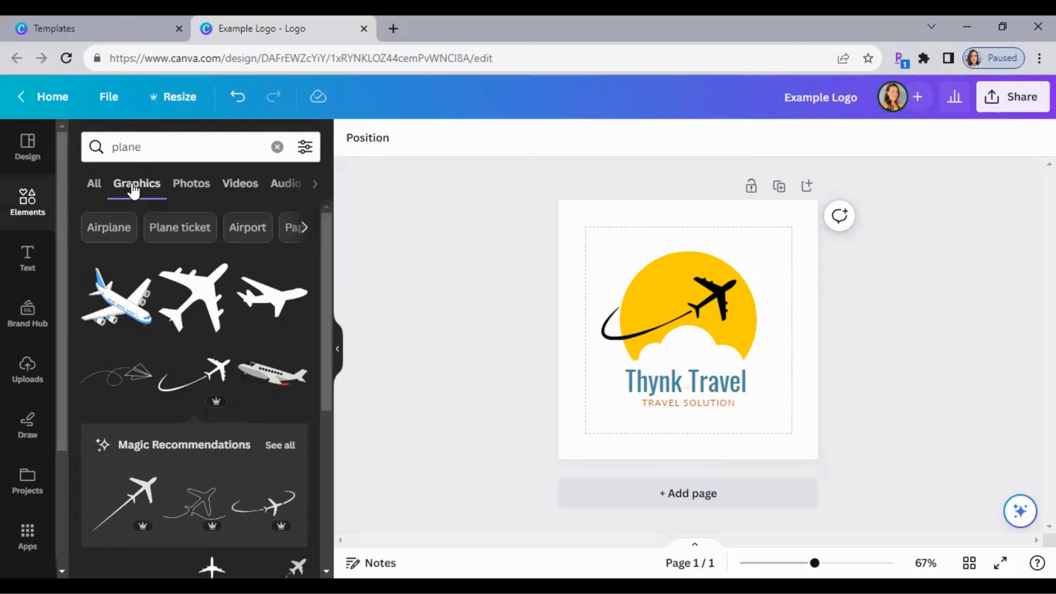
Browse the text options, from the brand and default text styles down through the font combinations.
{"action": "left_click", "coordinate": [25, 268]}
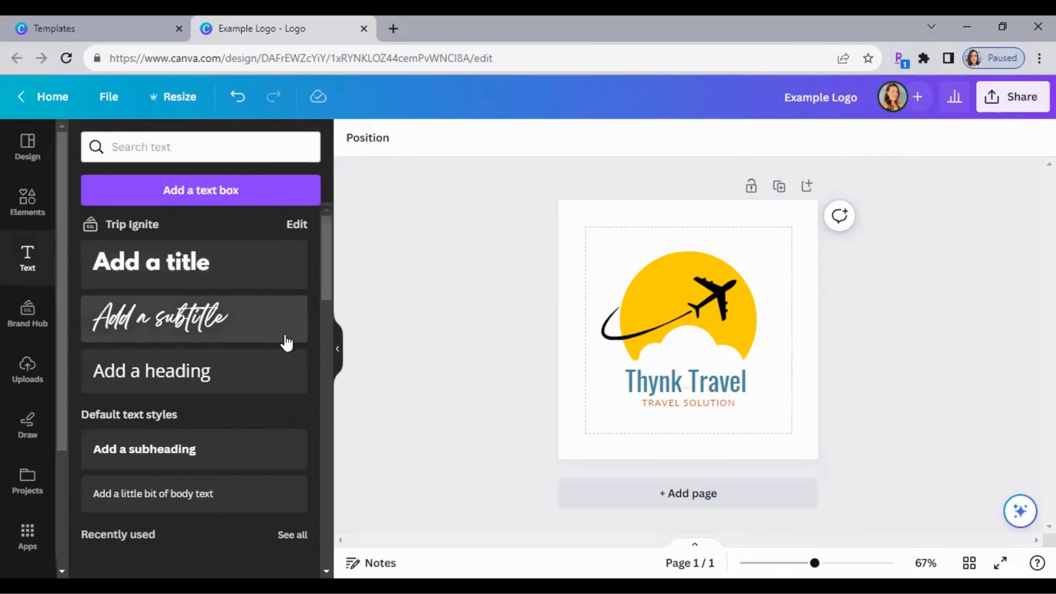
{"action": "left_click_drag", "start_coordinate": [326, 310], "coordinate": [327, 405]}
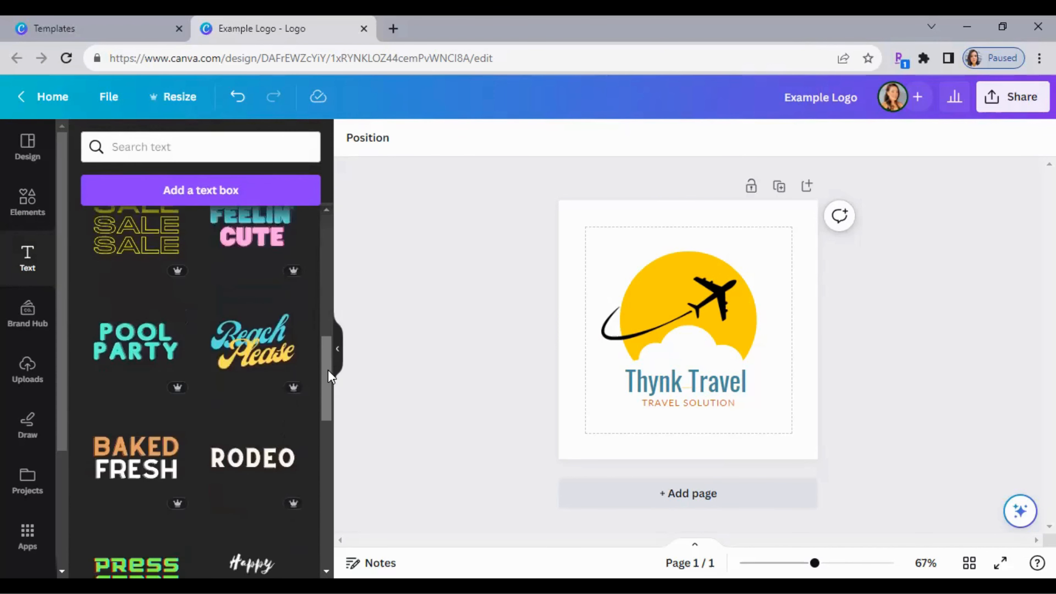
{"action": "scroll", "coordinate": [328, 416], "scroll_direction": "down", "scroll_amount": 5}
{"action": "left_click_drag", "start_coordinate": [329, 448], "coordinate": [327, 499]}
{"action": "scroll", "coordinate": [325, 422], "scroll_direction": "down", "scroll_amount": 4}
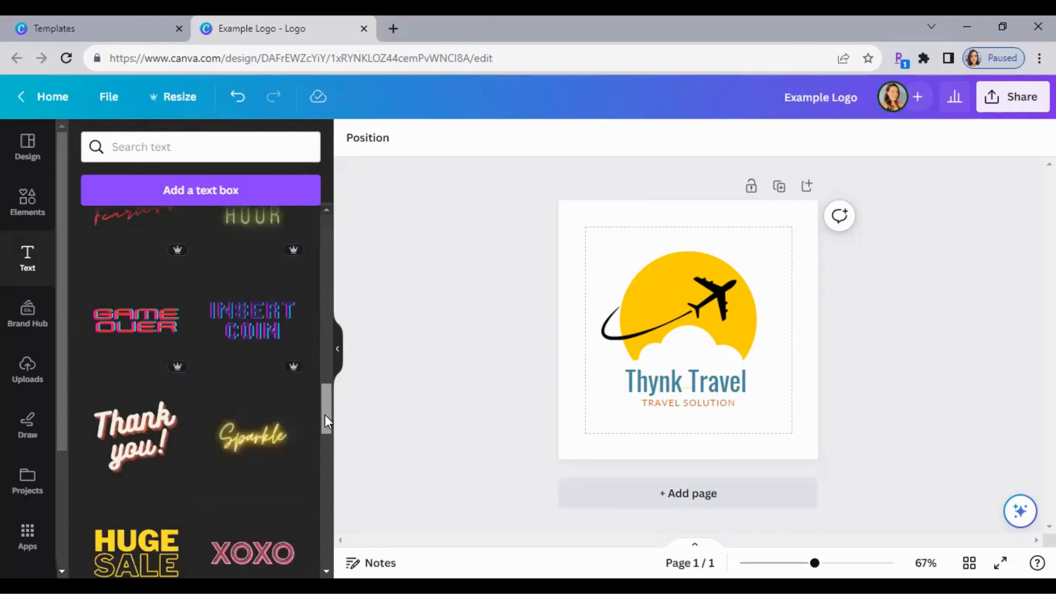
{"action": "scroll", "coordinate": [325, 414], "scroll_direction": "down", "scroll_amount": 5}
{"action": "left_click_drag", "start_coordinate": [329, 445], "coordinate": [329, 456]}
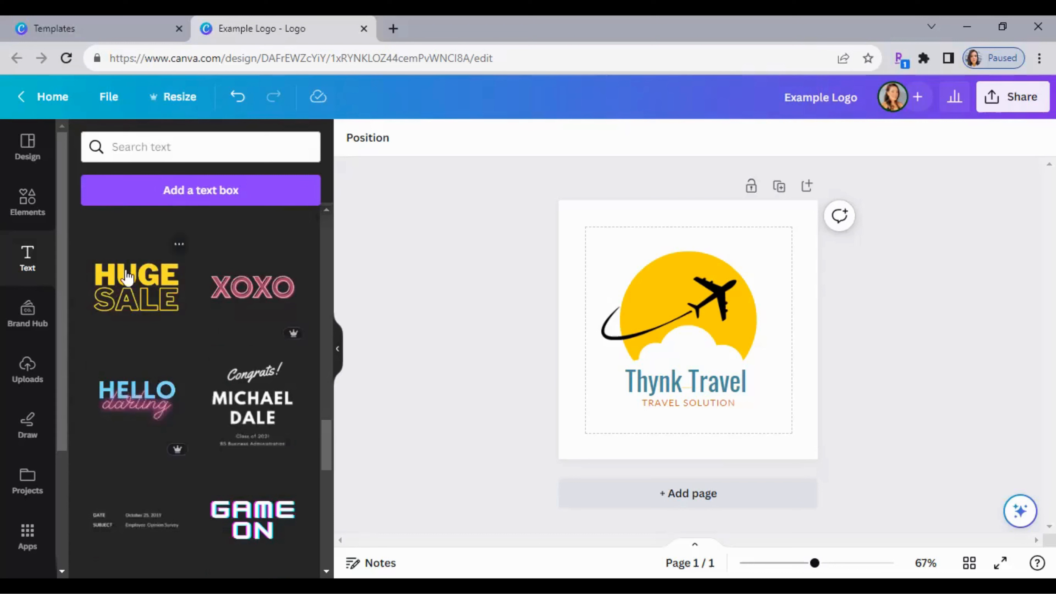
{"action": "left_click_drag", "start_coordinate": [328, 437], "coordinate": [324, 505]}
{"action": "scroll", "coordinate": [324, 506], "scroll_direction": "down", "scroll_amount": 3}
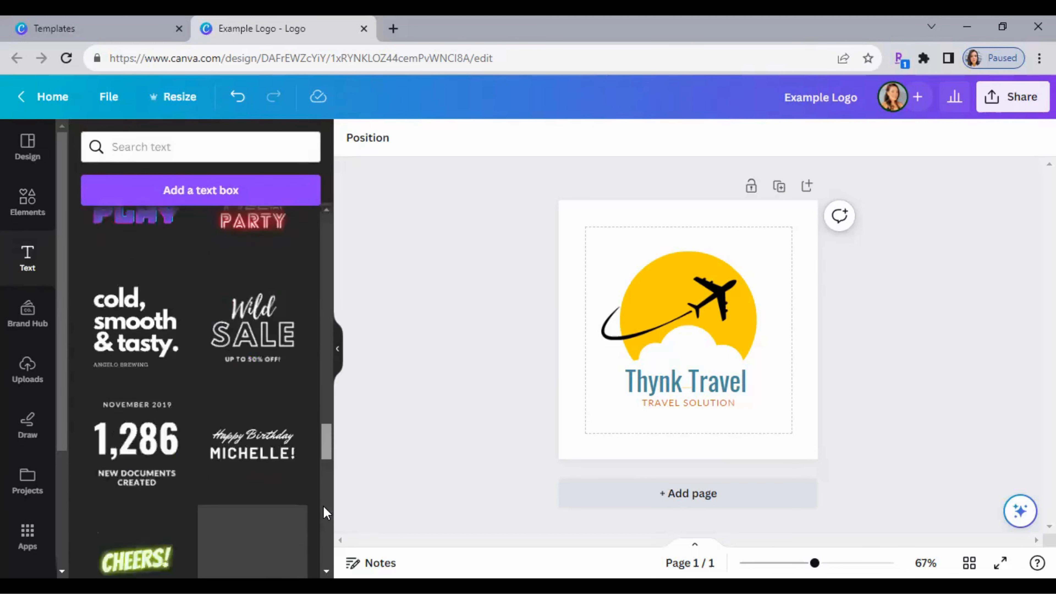
{"action": "scroll", "coordinate": [275, 426], "scroll_direction": "up", "scroll_amount": 5}
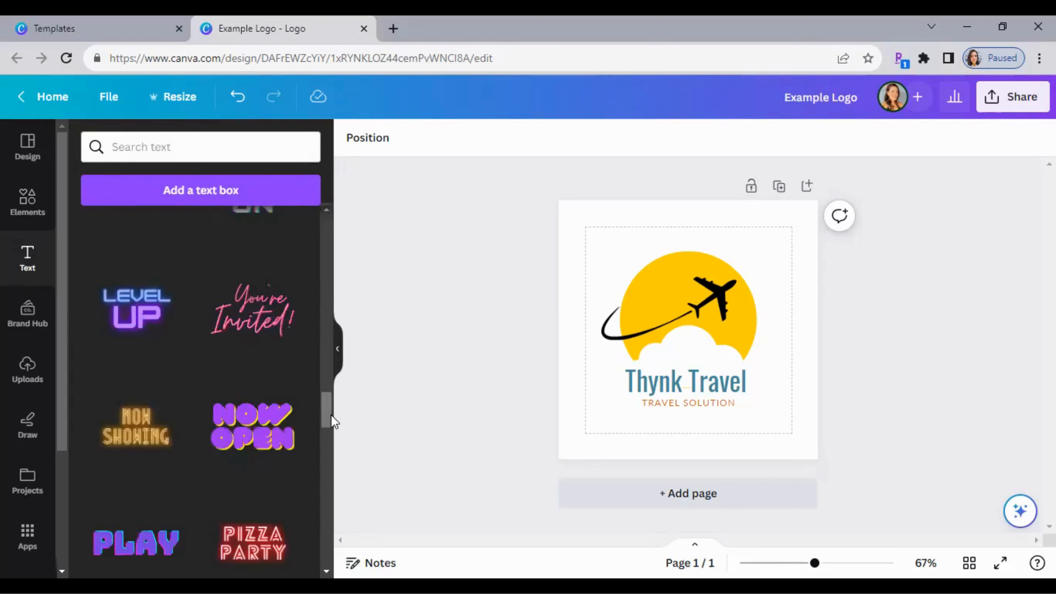
{"action": "scroll", "coordinate": [330, 402], "scroll_direction": "up", "scroll_amount": 8}
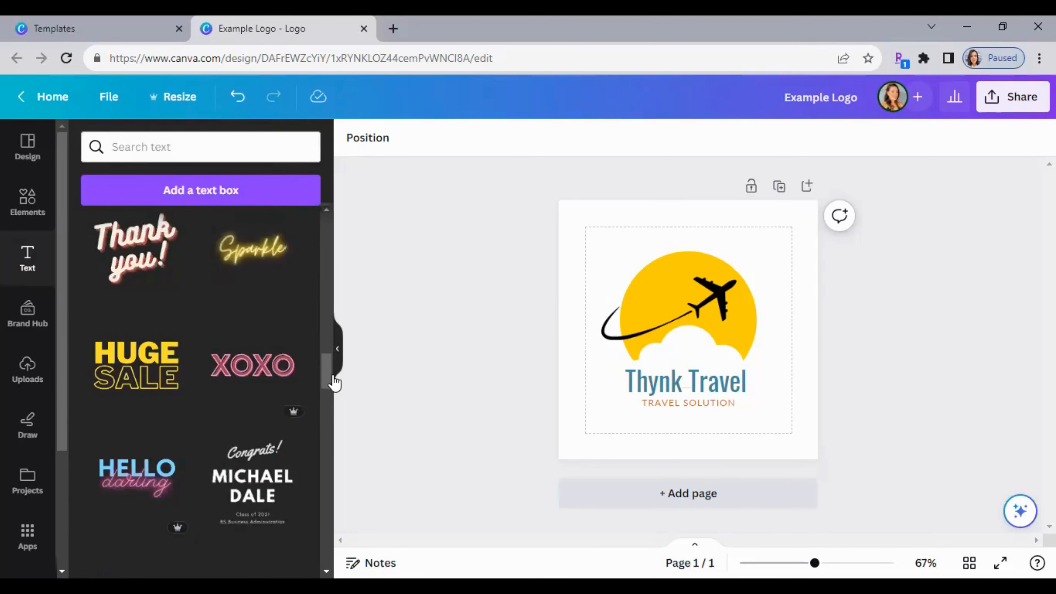
Add the yellow HUGE SALE font combination over the lower part of the logo and change its word SALE to TRAVEL.
{"action": "left_click", "coordinate": [118, 369]}
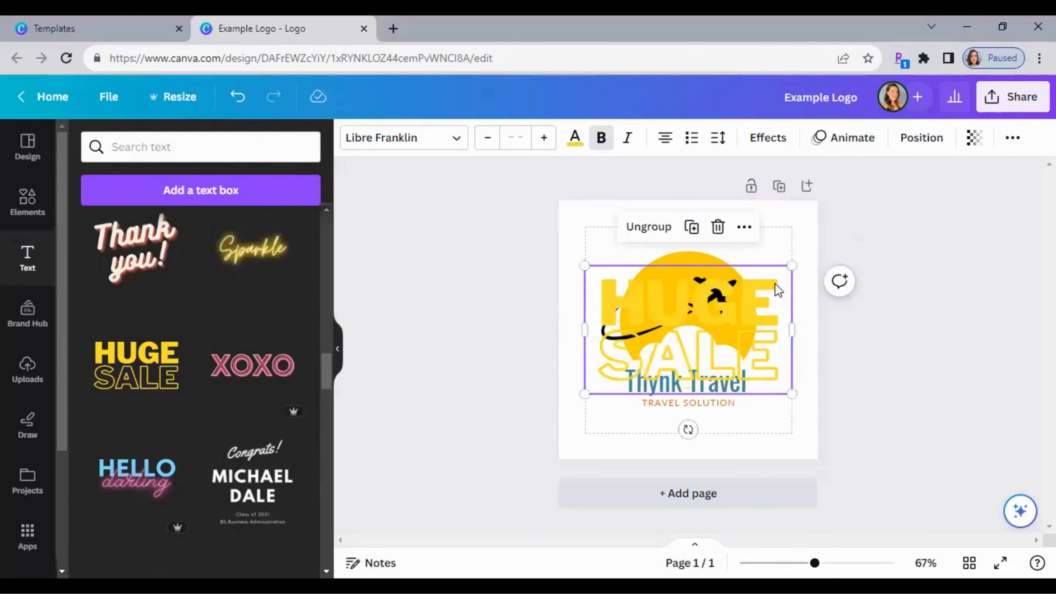
{"action": "left_click_drag", "start_coordinate": [752, 374], "coordinate": [759, 452]}
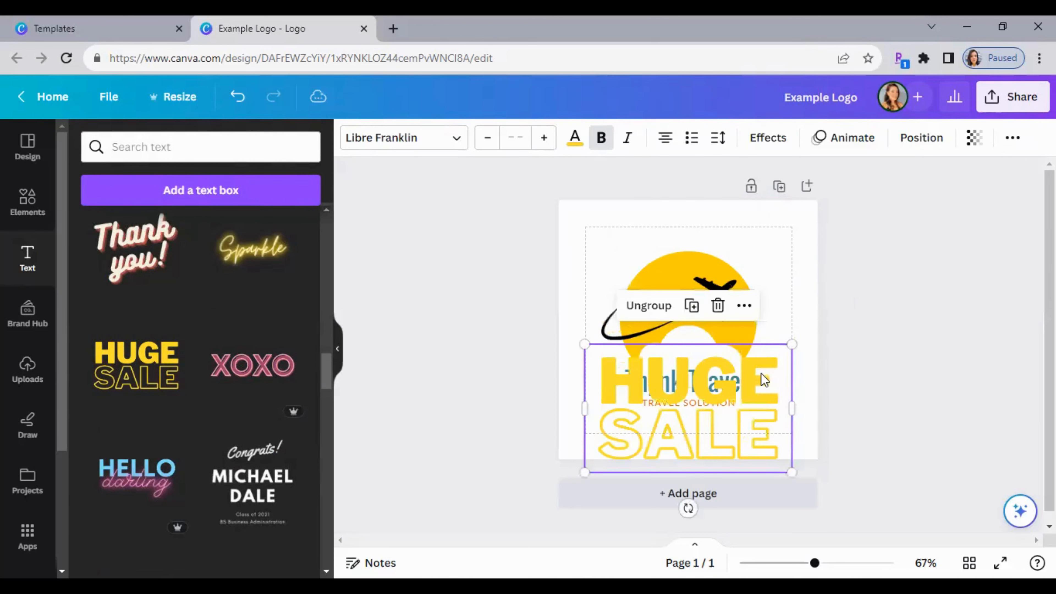
{"action": "left_click", "coordinate": [768, 434]}
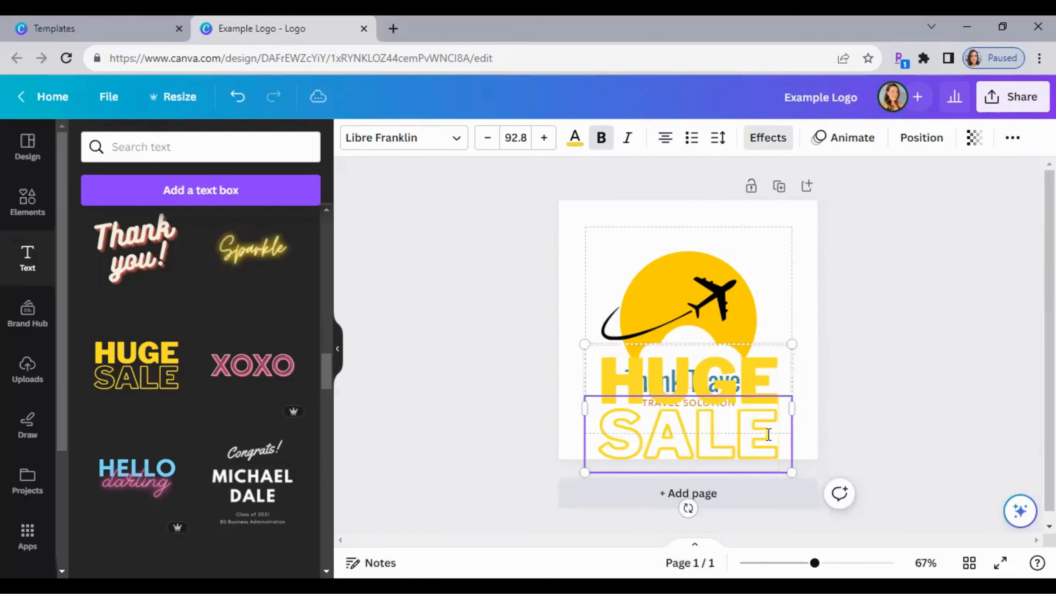
{"action": "left_click", "coordinate": [768, 434]}
{"action": "key", "text": "BackSpace"}
{"action": "key", "text": "BackSpace"}
{"action": "key", "text": "BackSpace"}
{"action": "key", "text": "BackSpace"}
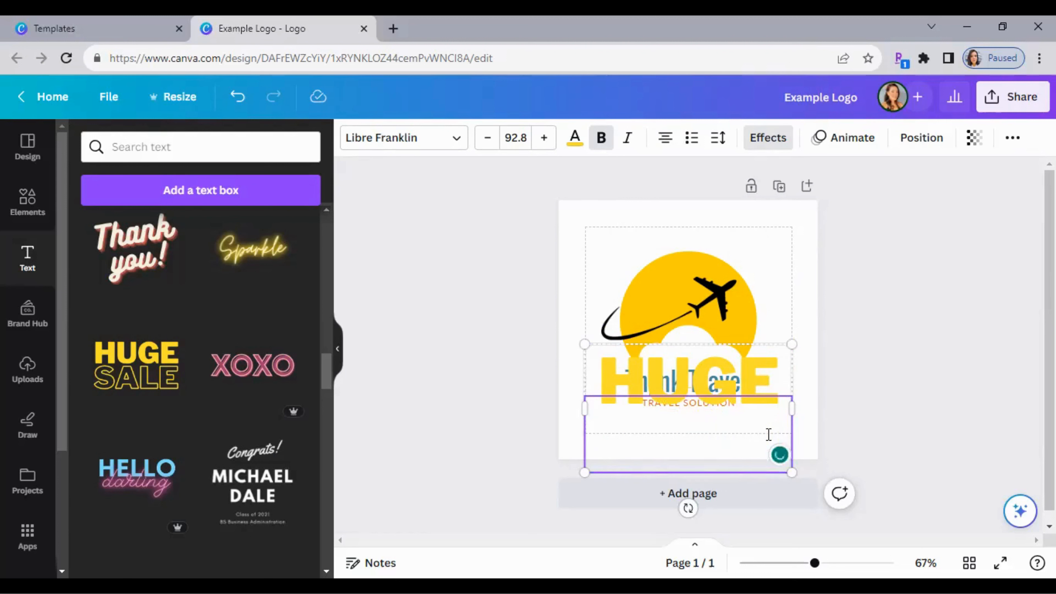
{"action": "type", "text": "TR"}
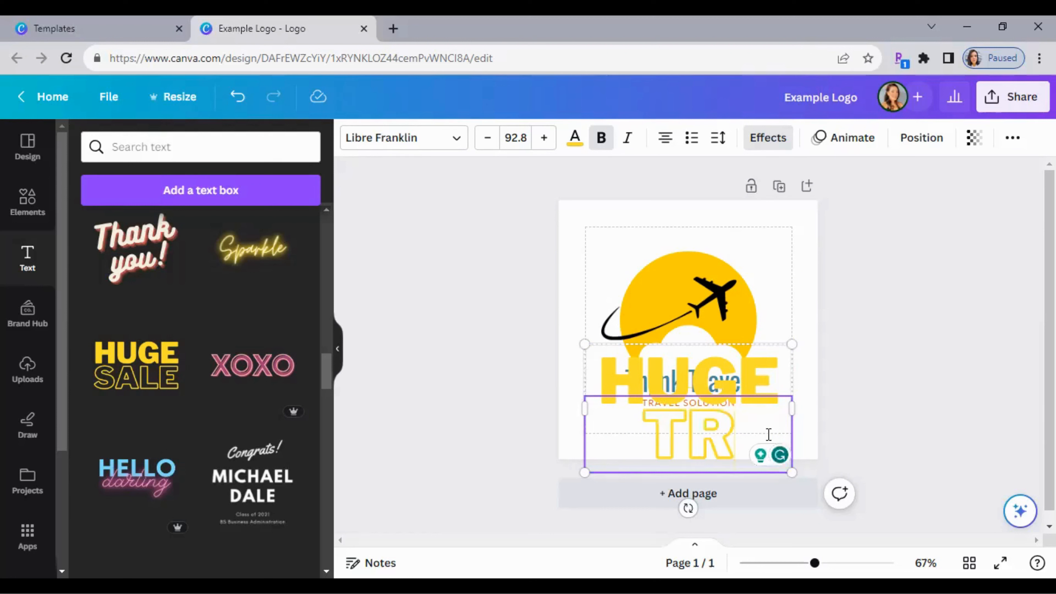
{"action": "type", "text": "A"}
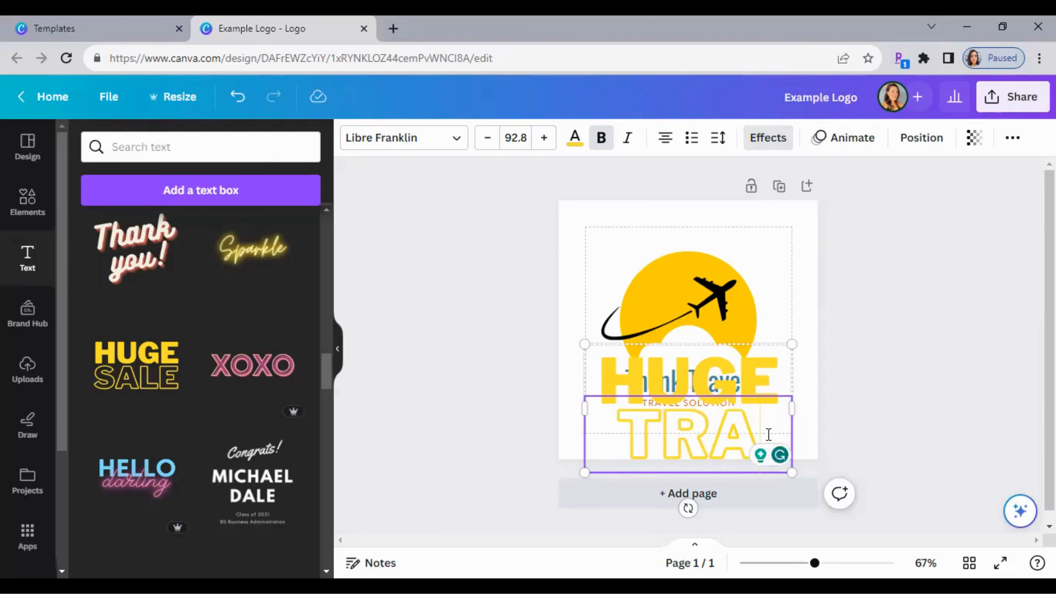
{"action": "type", "text": "VEL"}
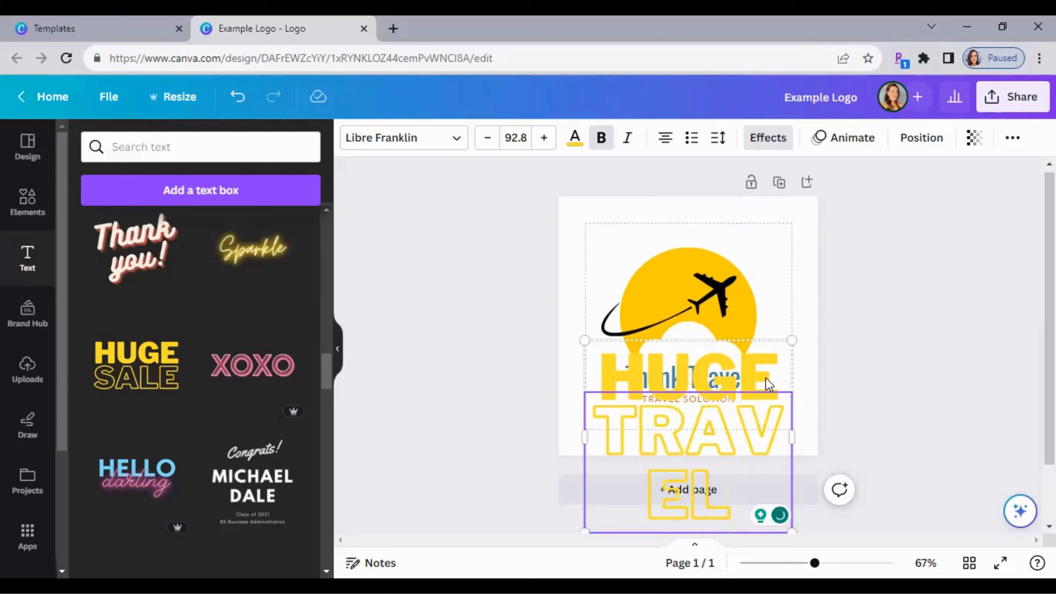
Replace the word HUGE in the added text group with SUN.
{"action": "left_click", "coordinate": [769, 380]}
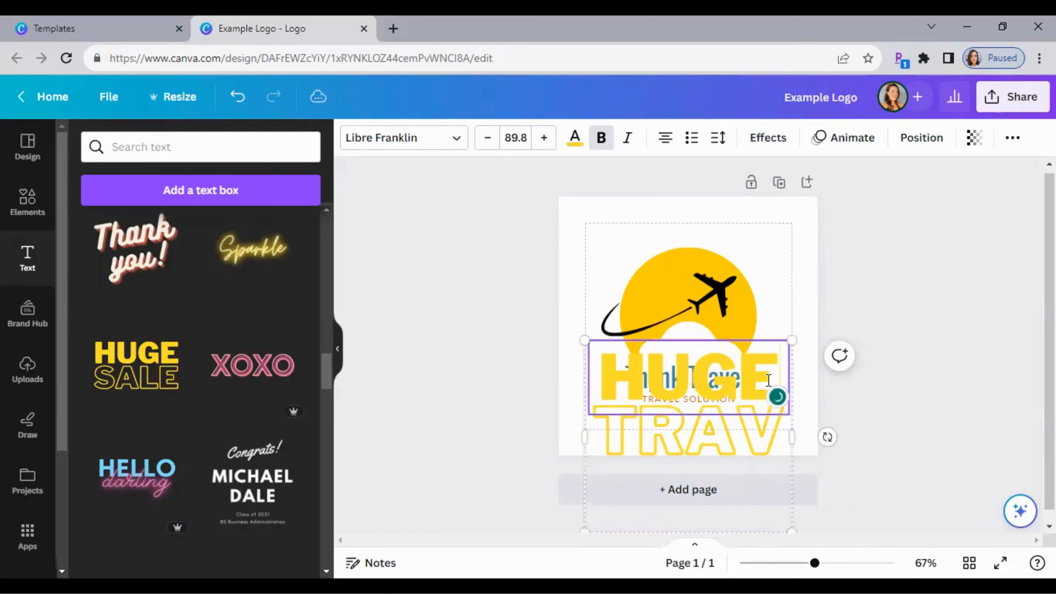
{"action": "key", "text": "Return"}
{"action": "type", "text": "SUN"}
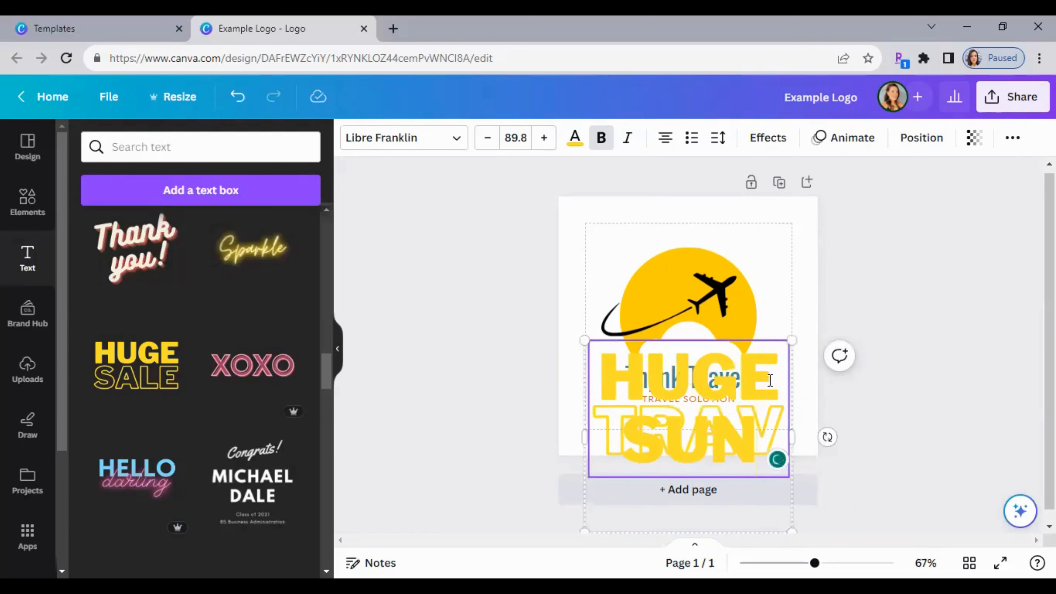
{"action": "triple_click", "coordinate": [770, 380]}
{"action": "key", "text": "BackSpace"}
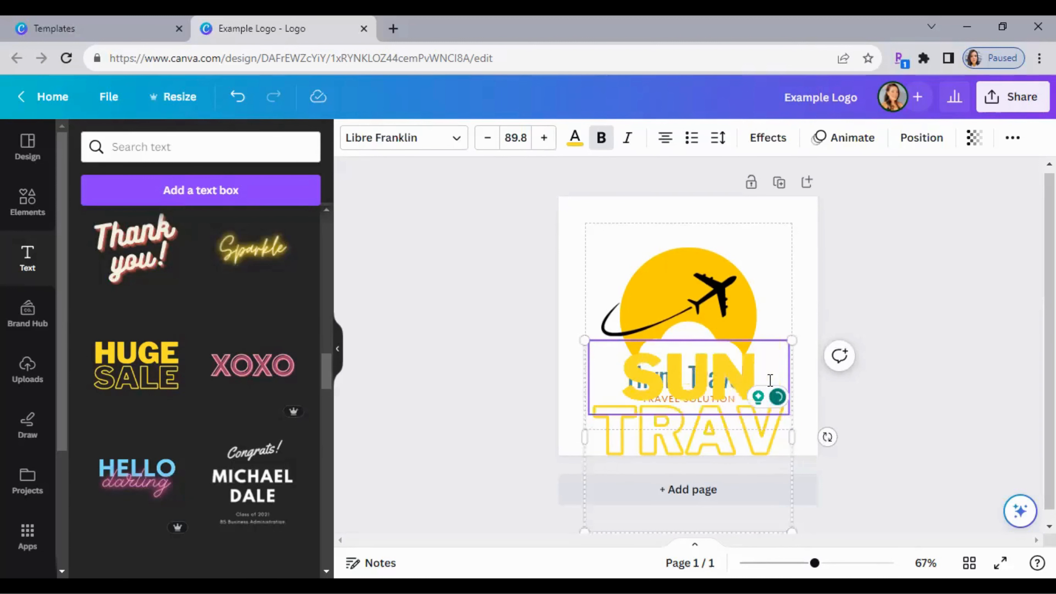
Shrink the SUN TRAVEL text group and place it over the upper-left edge of the yellow circle.
{"action": "left_click_drag", "start_coordinate": [795, 338], "coordinate": [795, 459]}
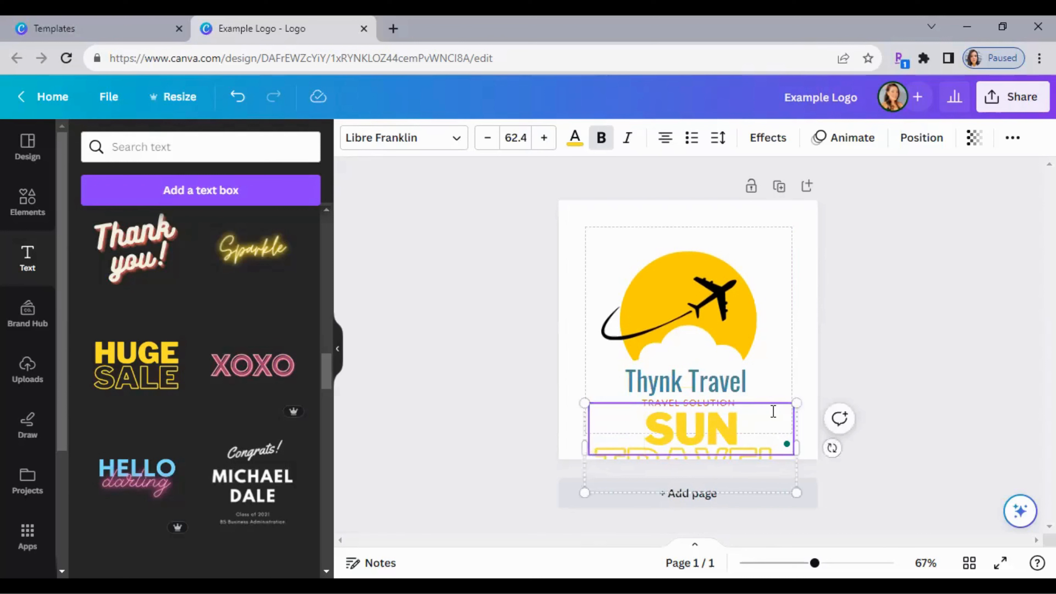
{"action": "left_click", "coordinate": [885, 439]}
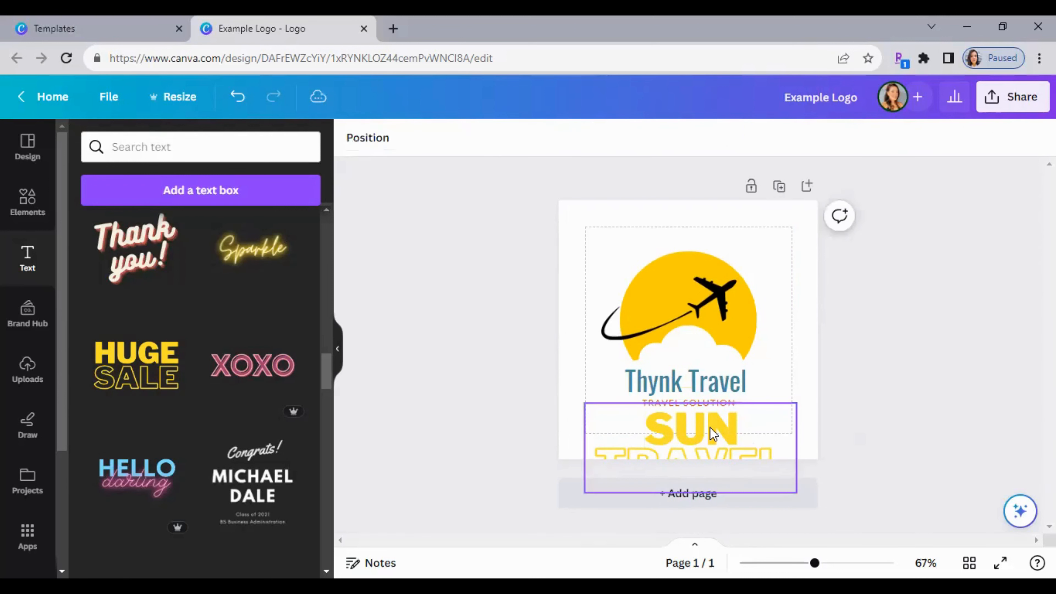
{"action": "left_click_drag", "start_coordinate": [712, 413], "coordinate": [658, 278]}
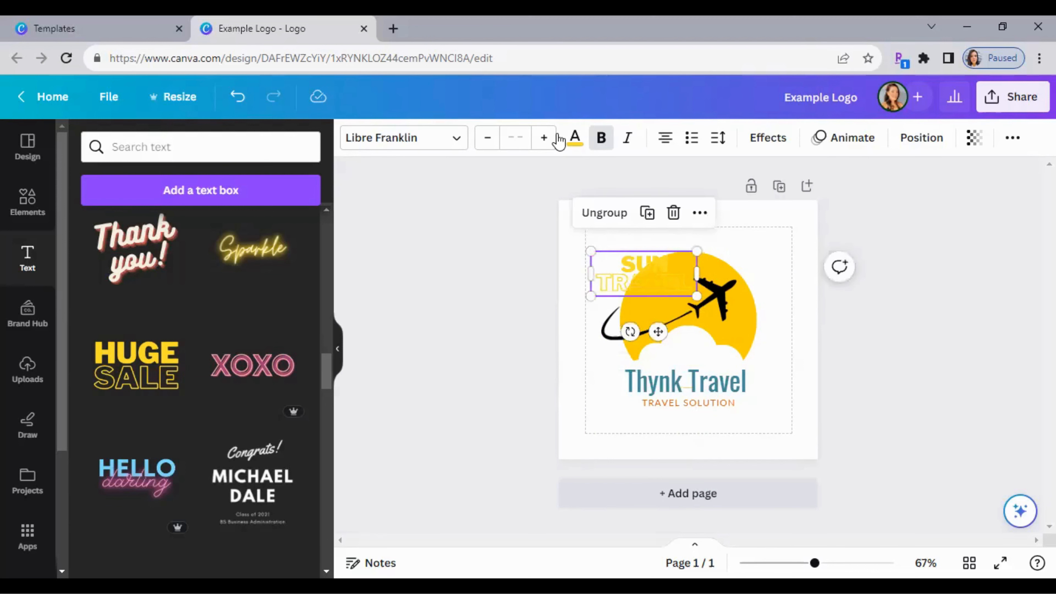
Recolor the SUN TRAVEL text group with the orange document color #e65b03.
{"action": "left_click", "coordinate": [574, 144]}
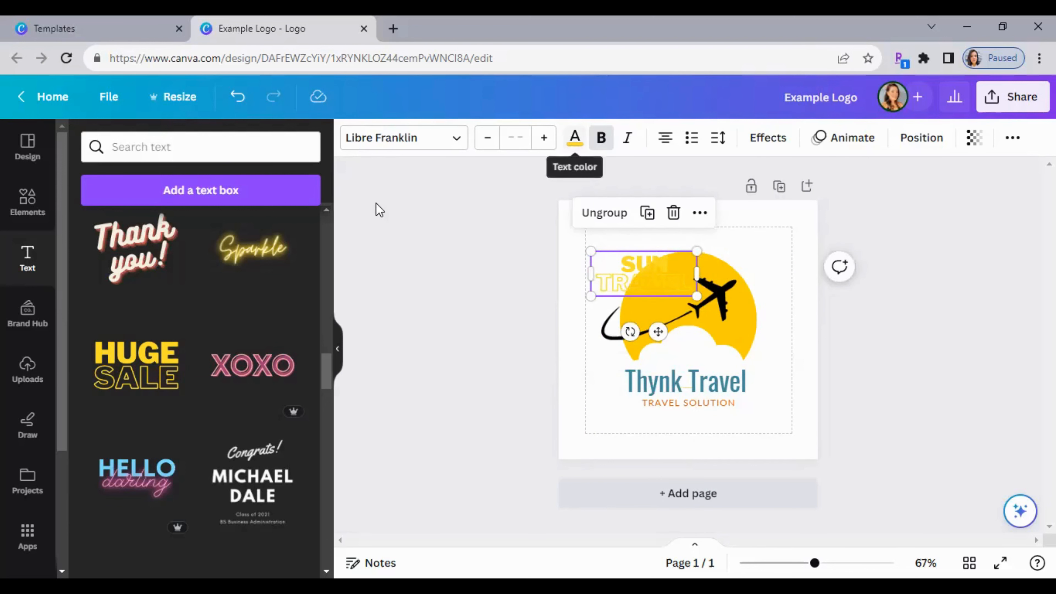
{"action": "left_click", "coordinate": [209, 241]}
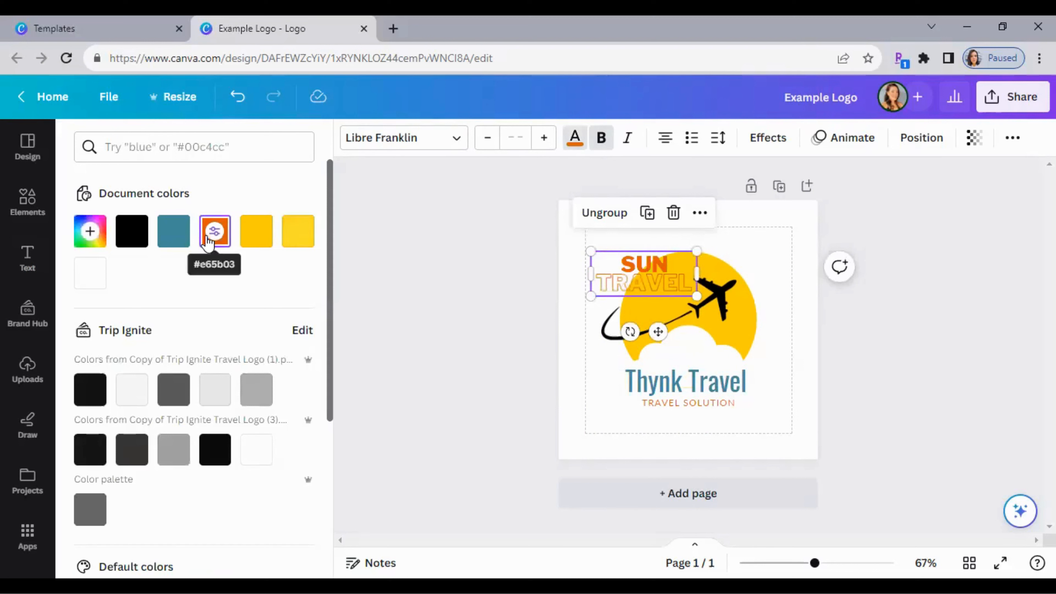
{"action": "key", "text": "Escape"}
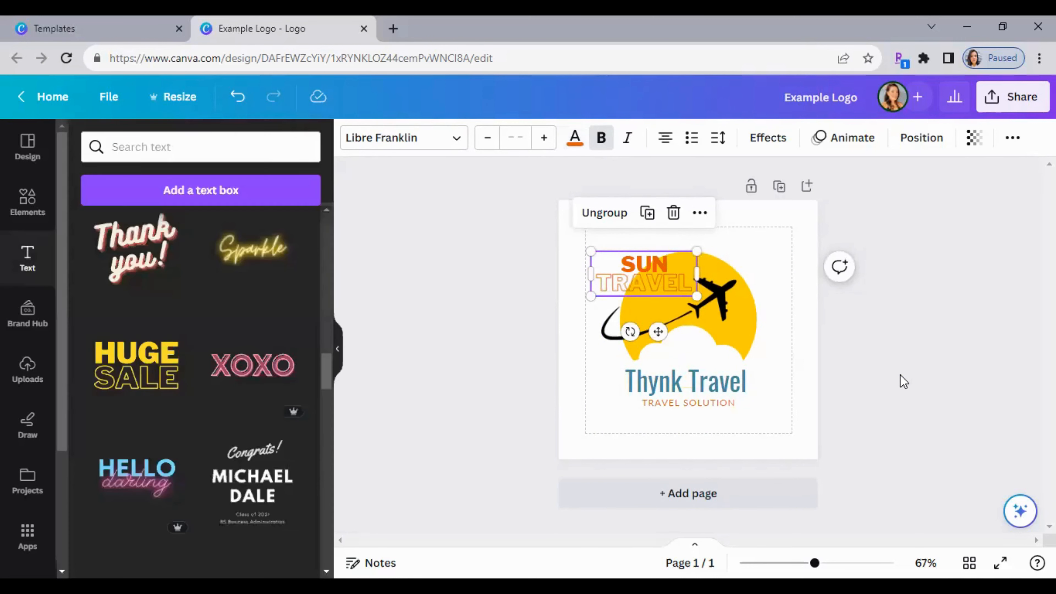
{"action": "key", "text": "Escape"}
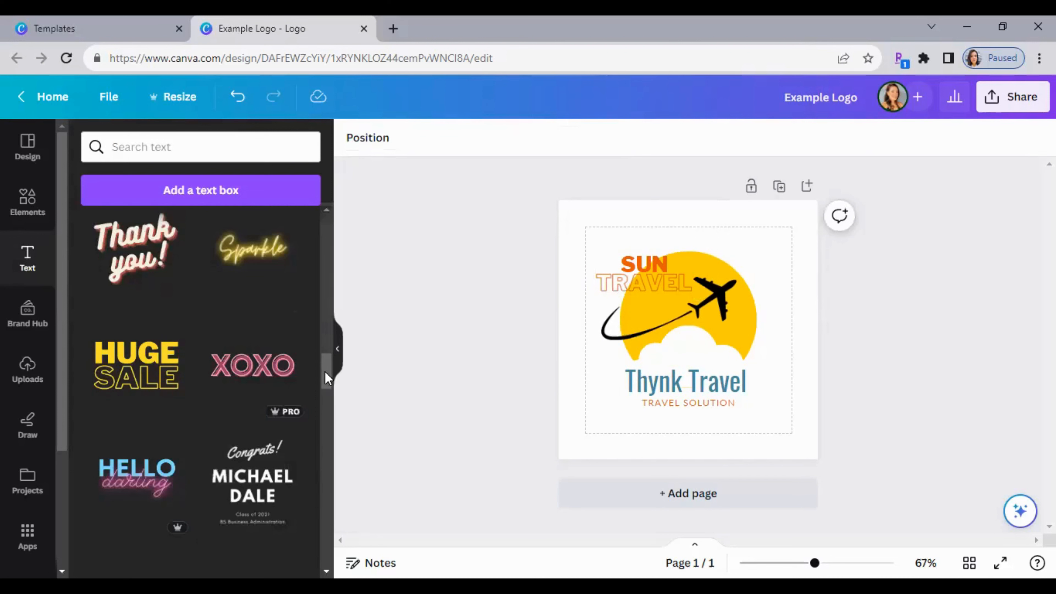
Look through the font combinations again and delete both words of the SUN TRAVEL text from the logo.
{"action": "left_click_drag", "start_coordinate": [328, 370], "coordinate": [327, 233]}
{"action": "scroll", "coordinate": [260, 252], "scroll_direction": "up", "scroll_amount": 2}
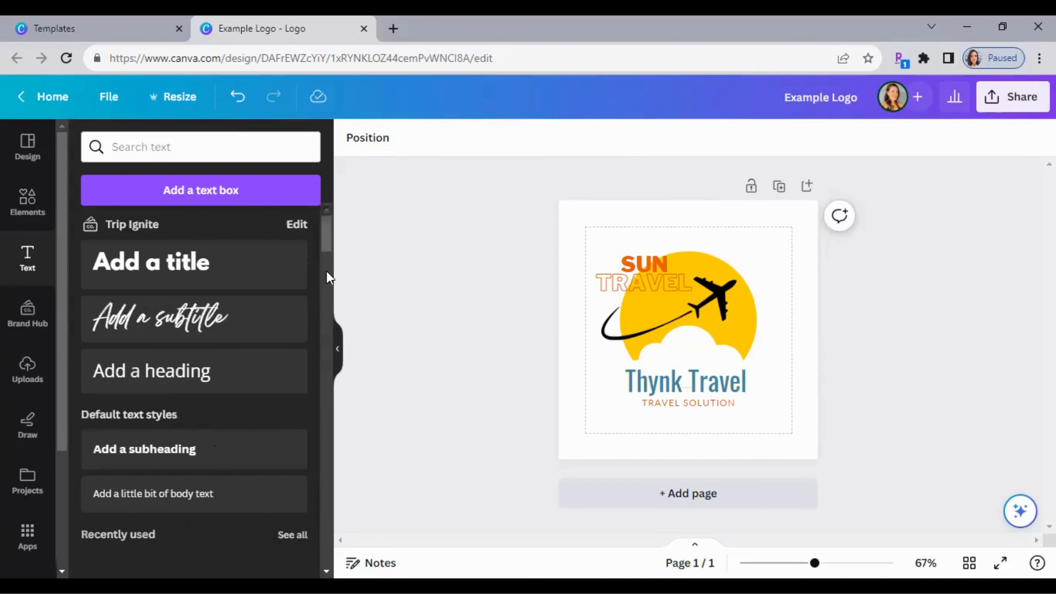
{"action": "scroll", "coordinate": [325, 308], "scroll_direction": "down", "scroll_amount": 5}
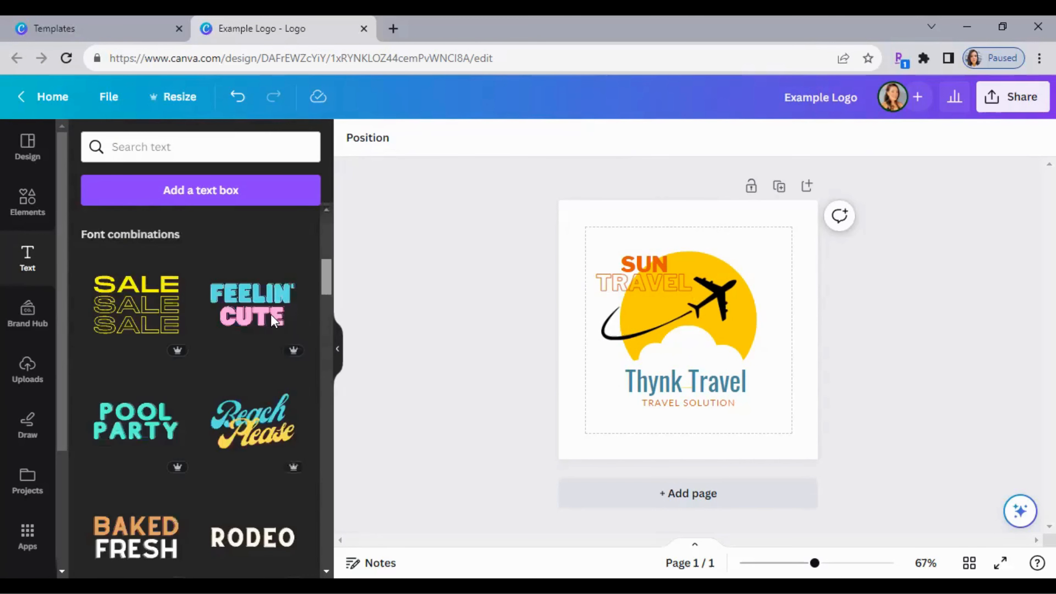
{"action": "scroll", "coordinate": [264, 437], "scroll_direction": "down", "scroll_amount": 5}
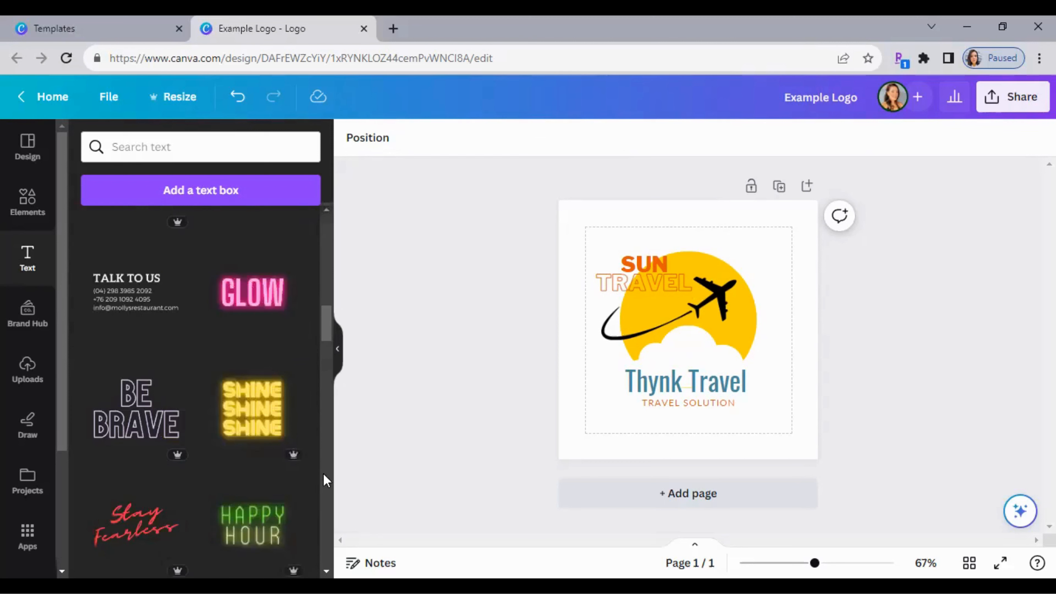
{"action": "scroll", "coordinate": [324, 473], "scroll_direction": "down", "scroll_amount": 10}
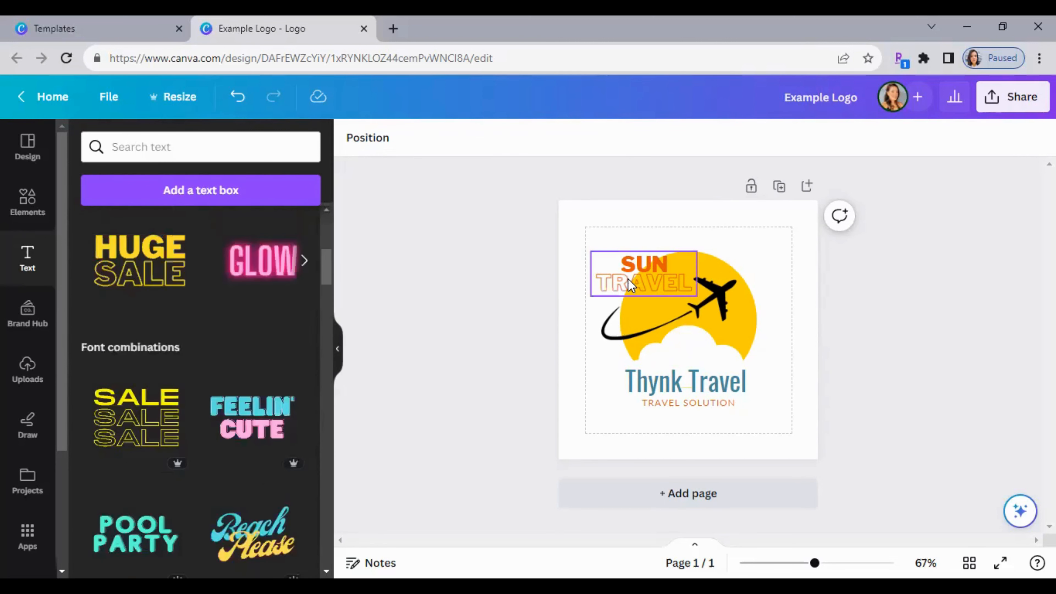
{"action": "left_click", "coordinate": [627, 284]}
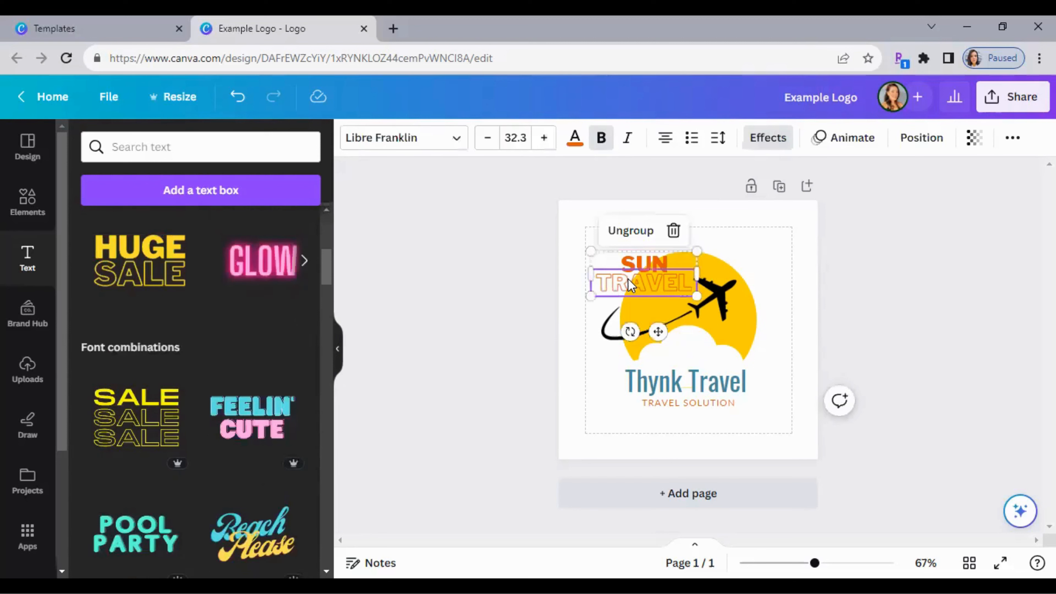
{"action": "key", "text": "Delete"}
{"action": "left_click", "coordinate": [644, 263]}
{"action": "key", "text": "BackSpace"}
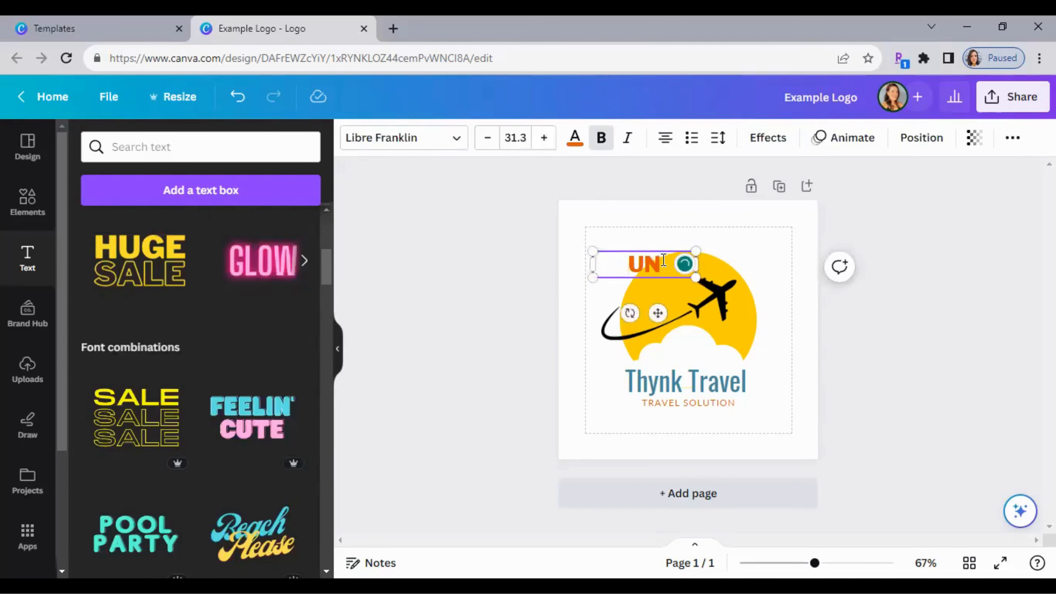
{"action": "key", "text": "BackSpace"}
{"action": "key", "text": "BackSpace"}
{"action": "left_click", "coordinate": [454, 208]}
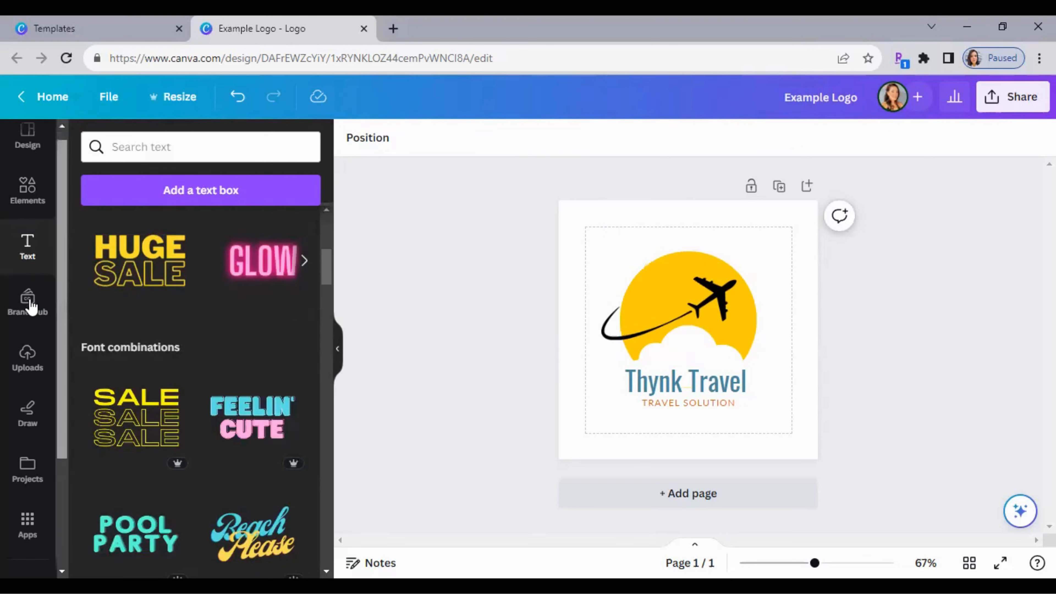
Review the Brand Hub, from brand templates, logos and colors down to fonts, photos, graphics and icons.
{"action": "scroll", "coordinate": [30, 305], "scroll_direction": "down", "scroll_amount": 1}
{"action": "left_click", "coordinate": [29, 303]}
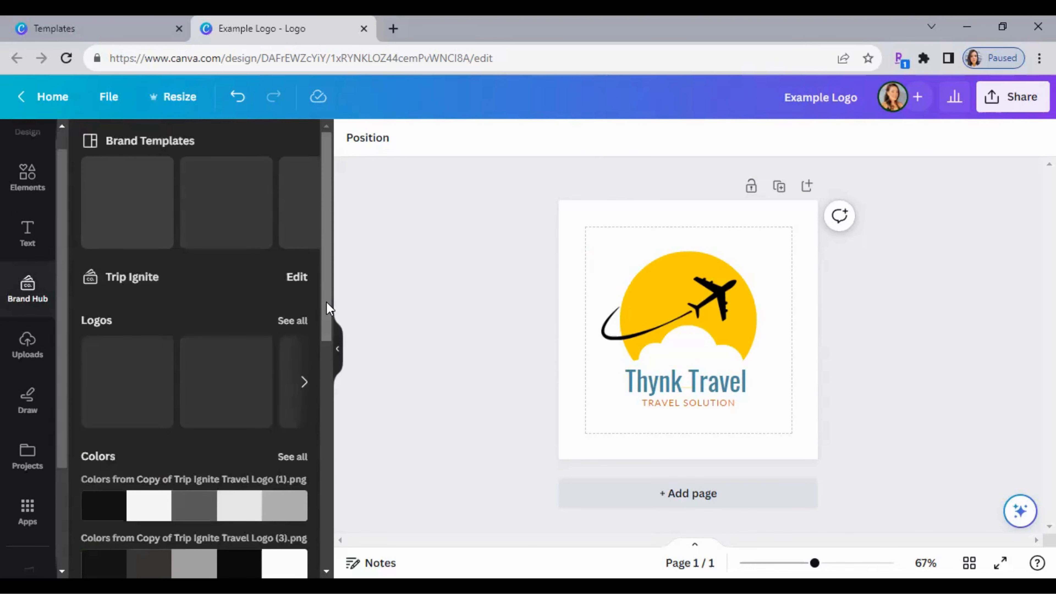
{"action": "left_click_drag", "start_coordinate": [328, 308], "coordinate": [325, 546]}
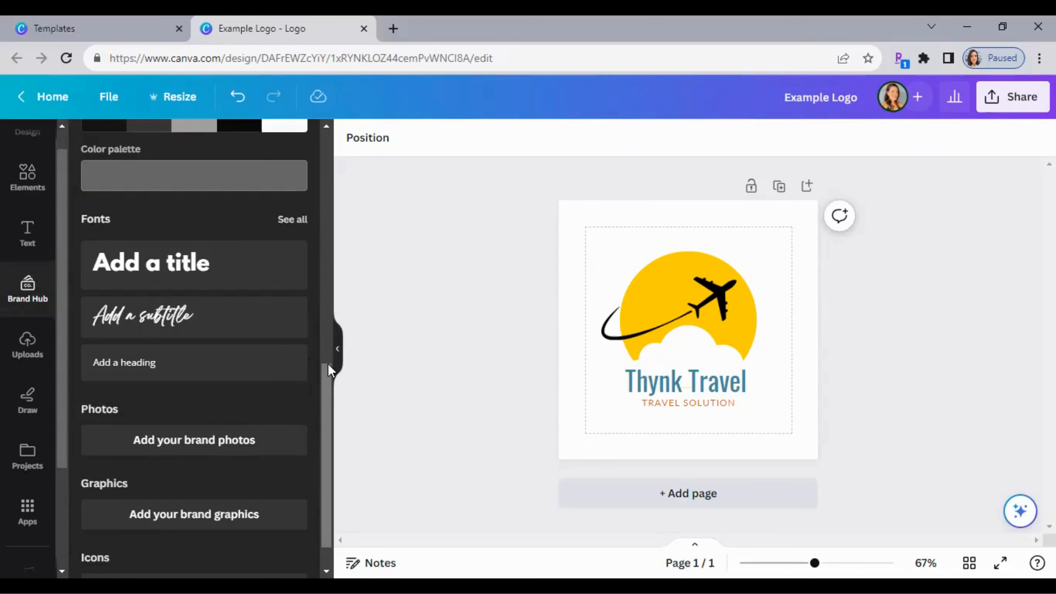
{"action": "left_click_drag", "start_coordinate": [332, 370], "coordinate": [319, 291]}
{"action": "scroll", "coordinate": [294, 202], "scroll_direction": "up", "scroll_amount": 5}
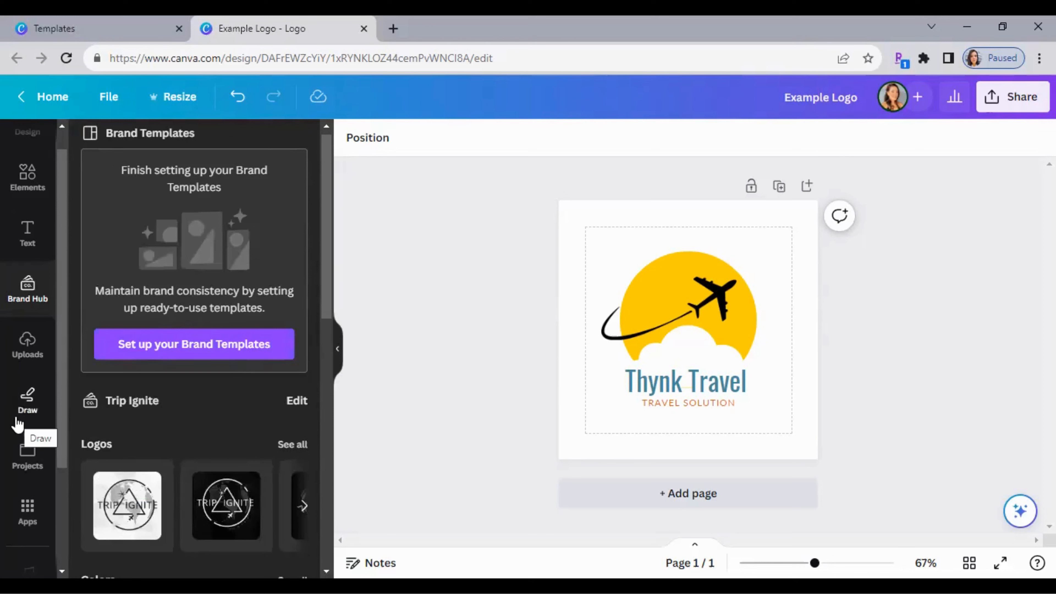
Look through the image files stored in the uploads library.
{"action": "left_click", "coordinate": [24, 360]}
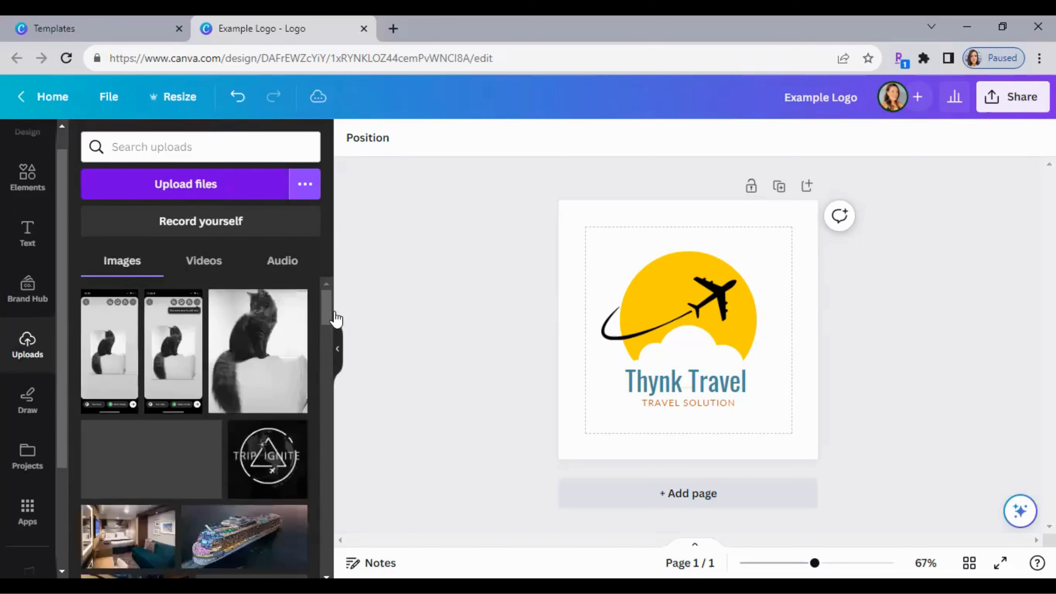
{"action": "left_click_drag", "start_coordinate": [328, 315], "coordinate": [325, 327]}
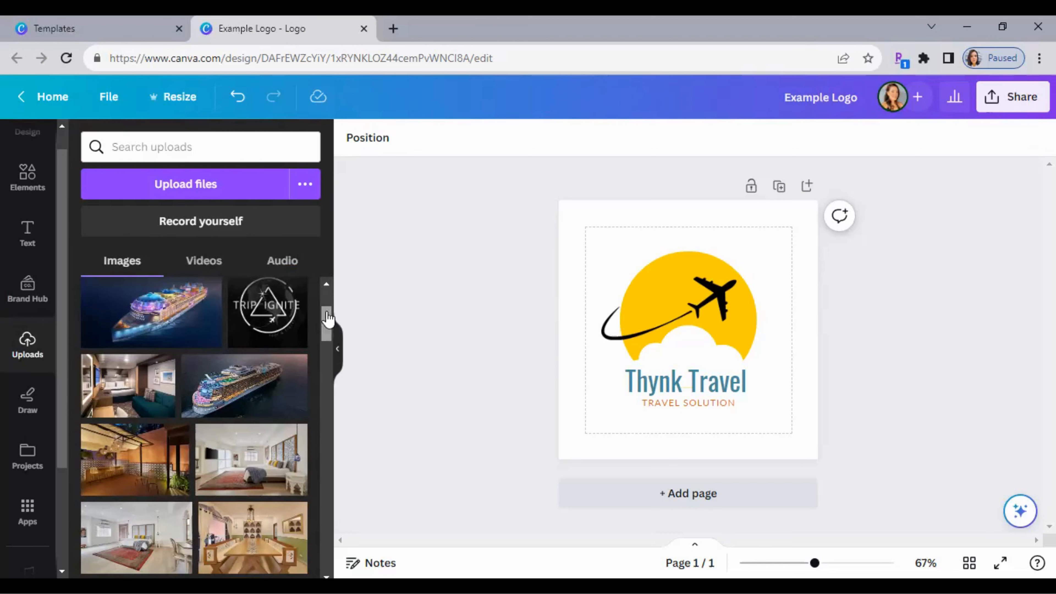
{"action": "scroll", "coordinate": [326, 333], "scroll_direction": "up", "scroll_amount": 3}
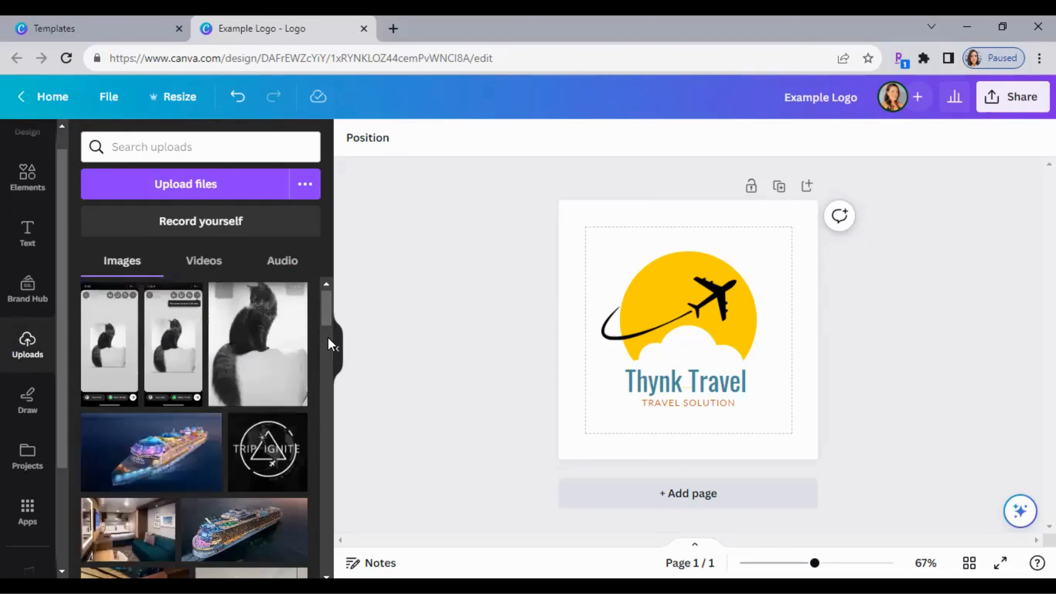
{"action": "scroll", "coordinate": [327, 329], "scroll_direction": "down", "scroll_amount": 5}
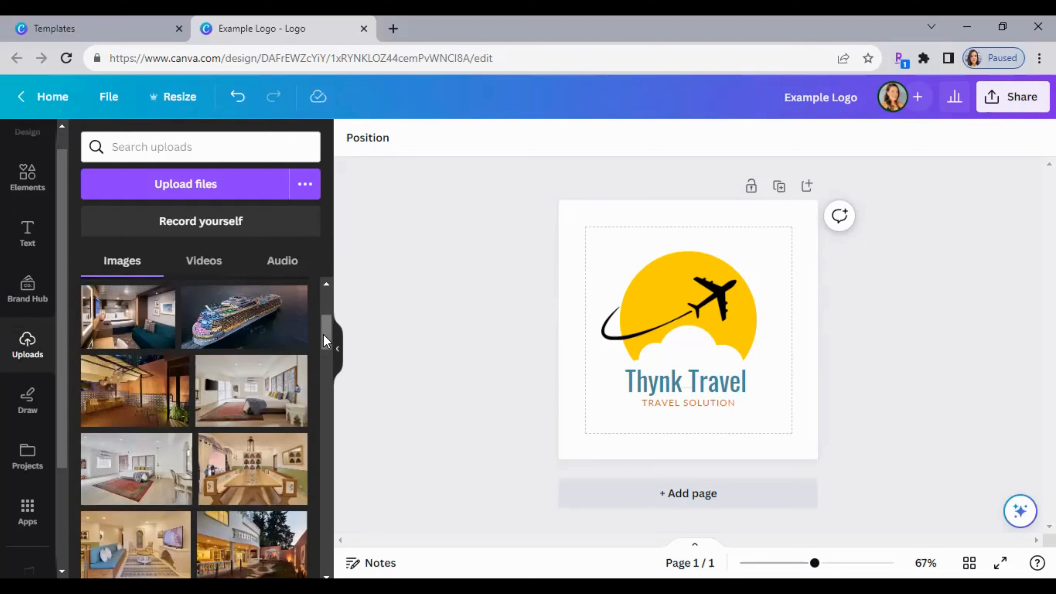
View the drawing tools, and browse the designs, folders and images in your projects.
{"action": "left_click_drag", "start_coordinate": [60, 338], "coordinate": [66, 377]}
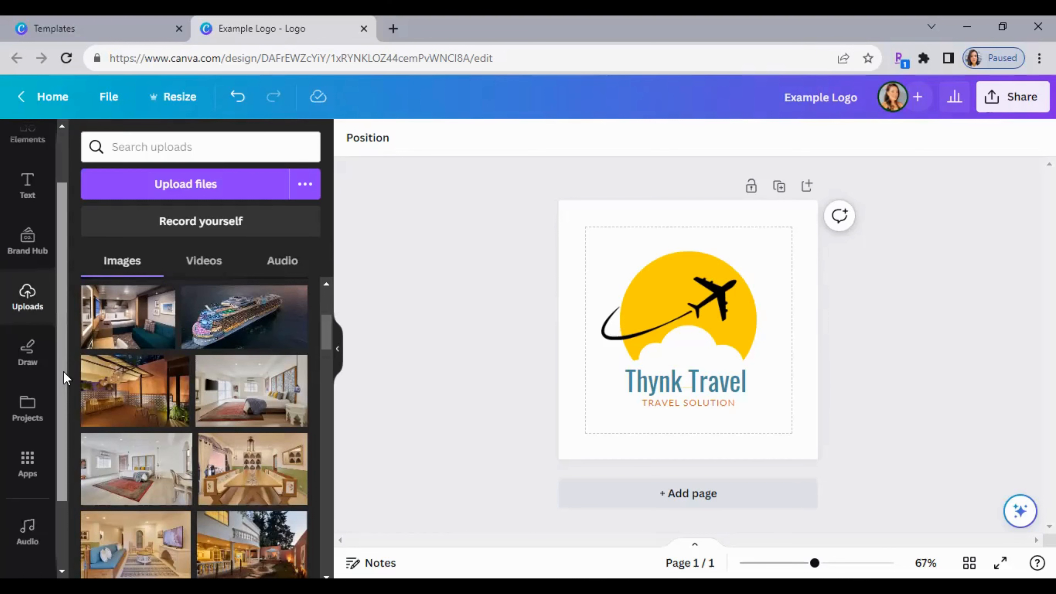
{"action": "left_click", "coordinate": [28, 362]}
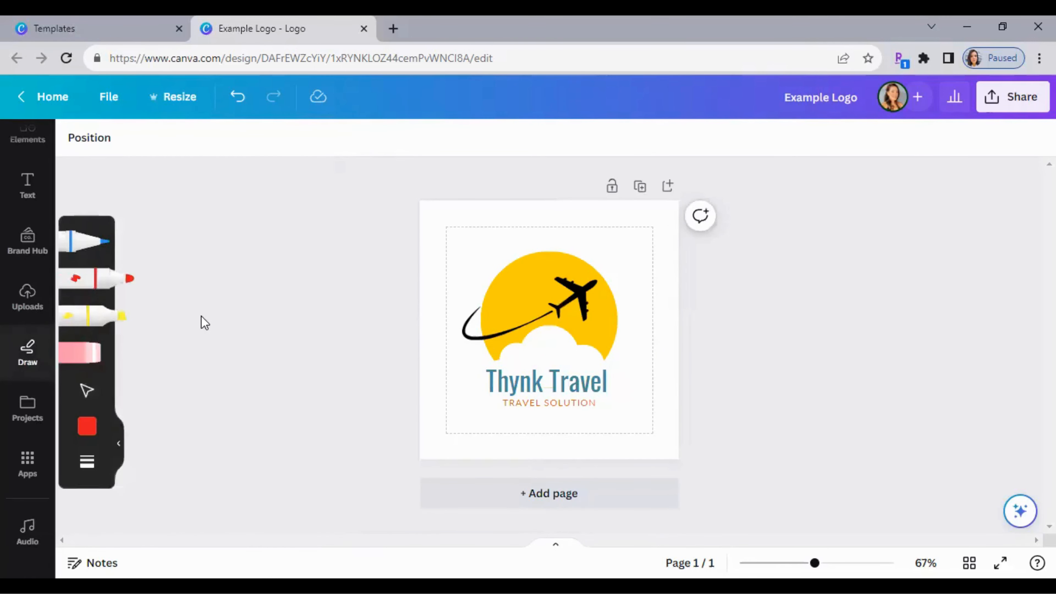
{"action": "left_click", "coordinate": [25, 410]}
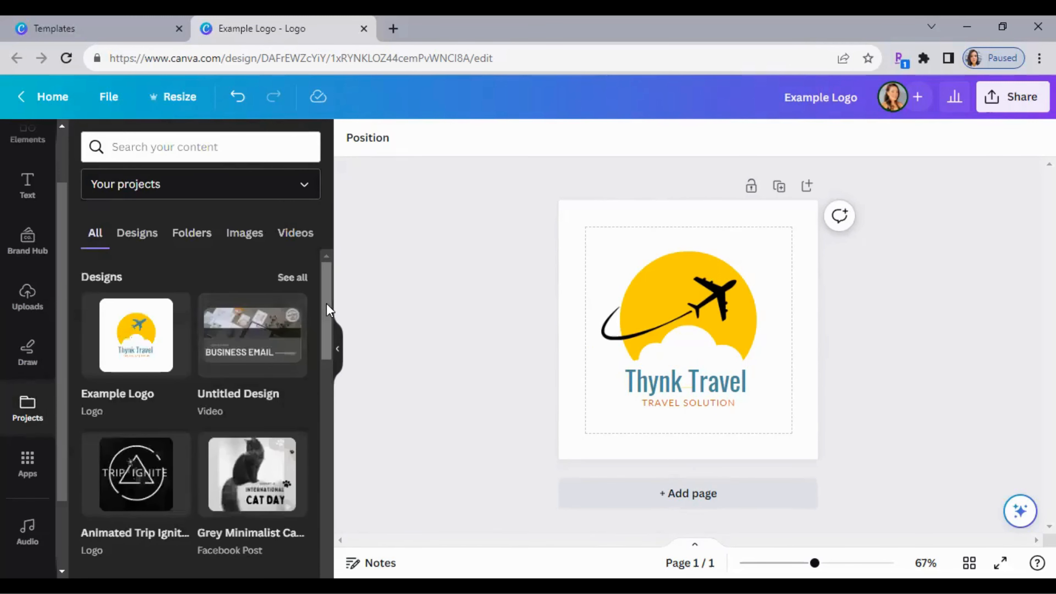
{"action": "left_click", "coordinate": [325, 412]}
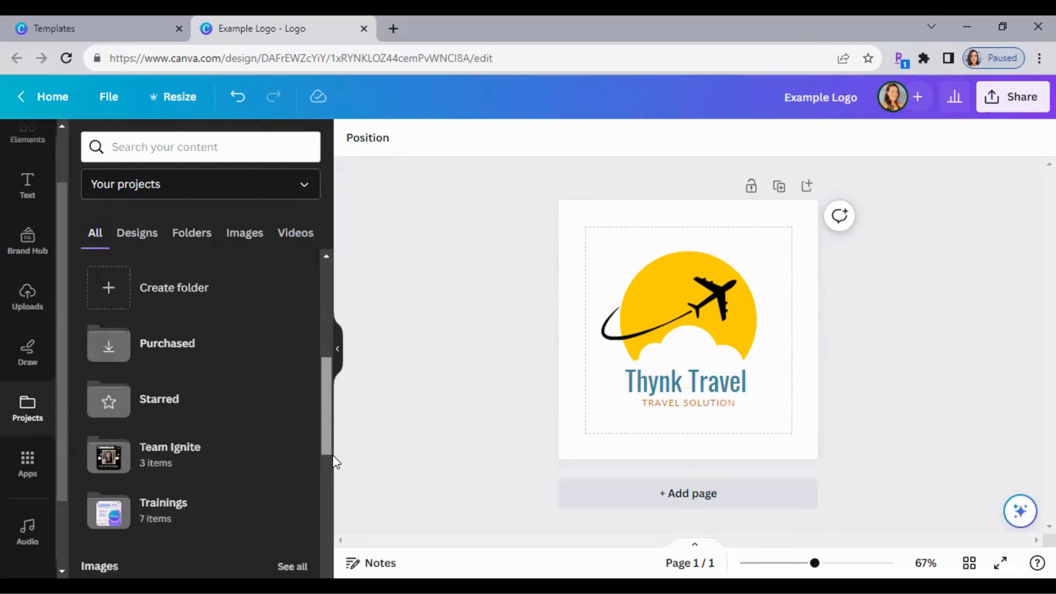
{"action": "scroll", "coordinate": [330, 456], "scroll_direction": "down", "scroll_amount": 3}
{"action": "scroll", "coordinate": [231, 353], "scroll_direction": "up", "scroll_amount": 7}
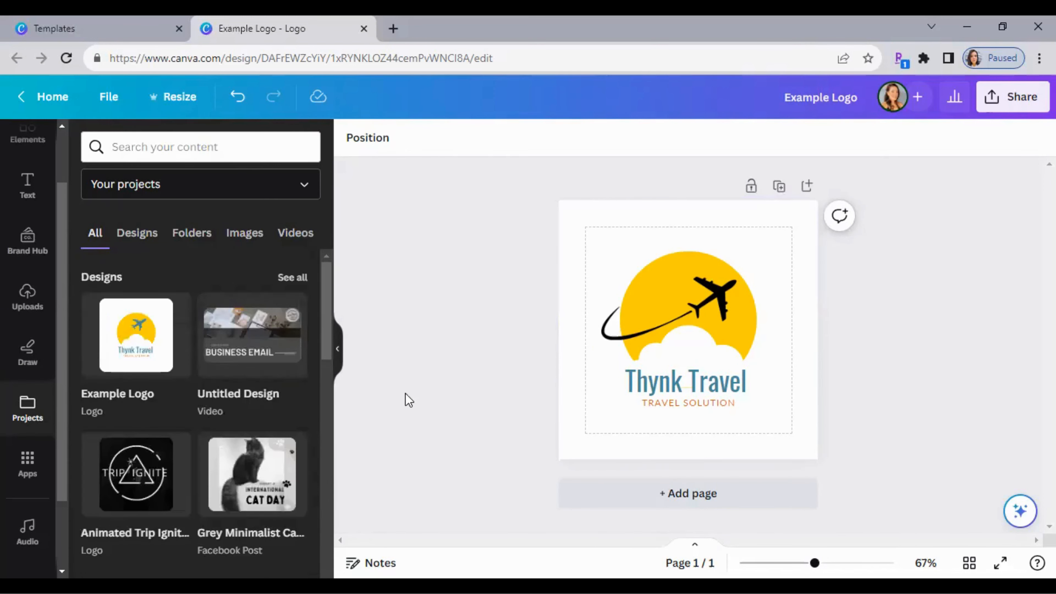
Browse the discoverable apps down to the media import options, and collapse the side panel.
{"action": "left_click", "coordinate": [28, 474]}
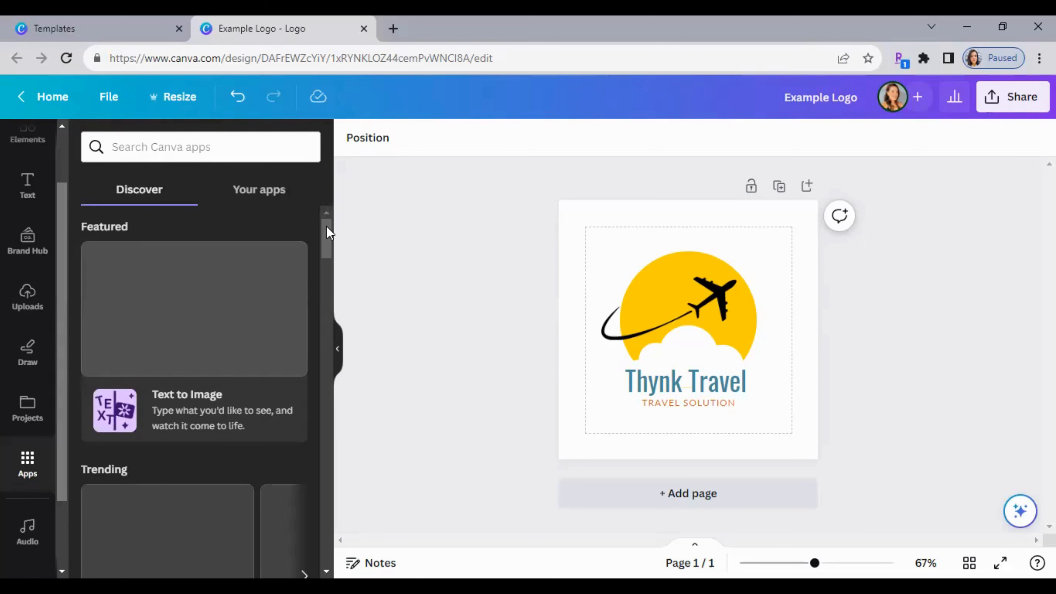
{"action": "scroll", "coordinate": [326, 280], "scroll_direction": "down", "scroll_amount": 10}
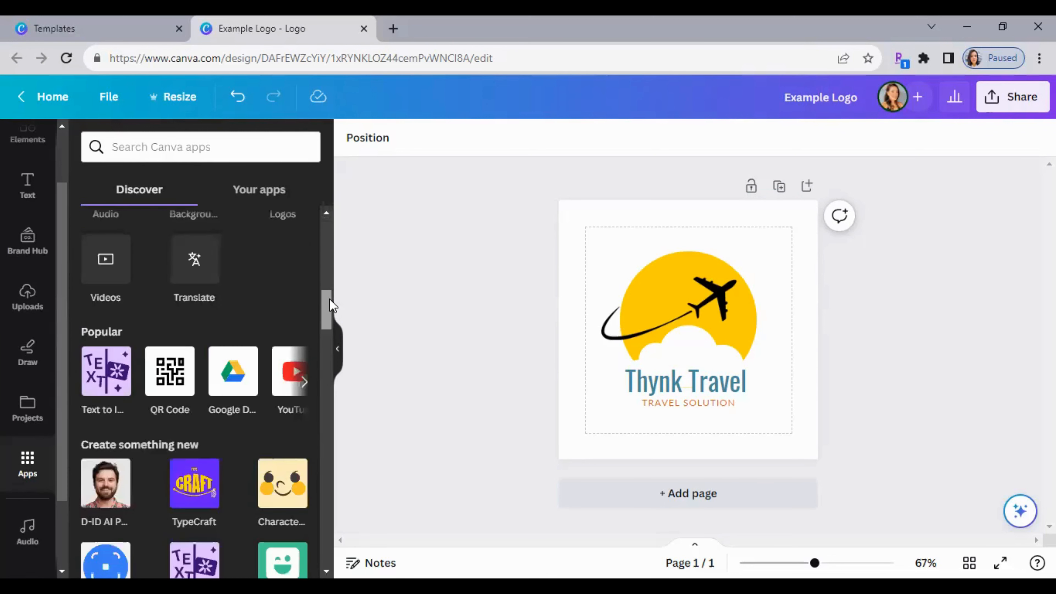
{"action": "scroll", "coordinate": [339, 368], "scroll_direction": "down", "scroll_amount": 10}
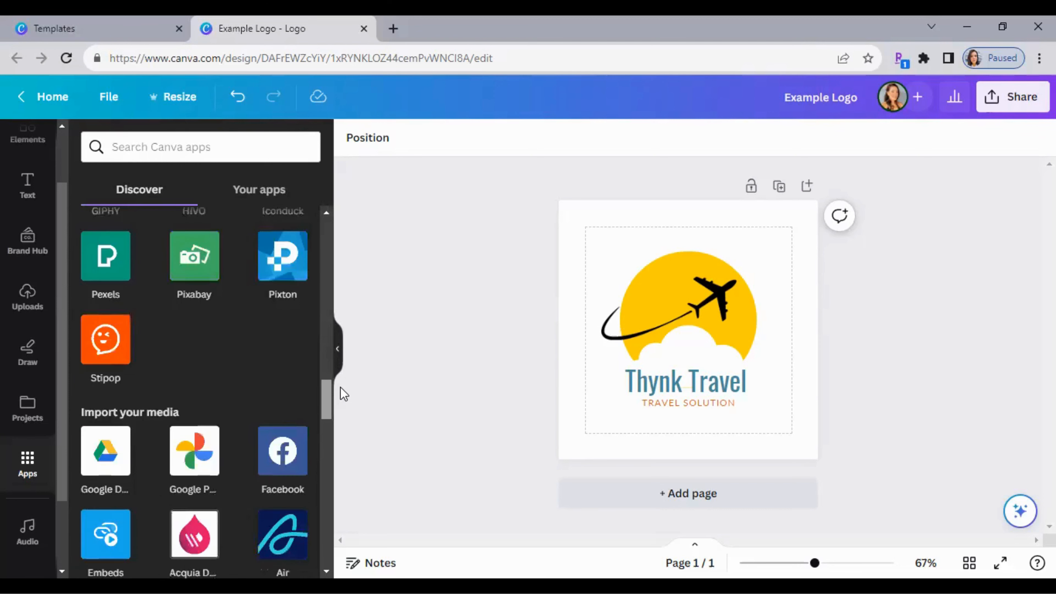
{"action": "left_click_drag", "start_coordinate": [329, 421], "coordinate": [333, 221]}
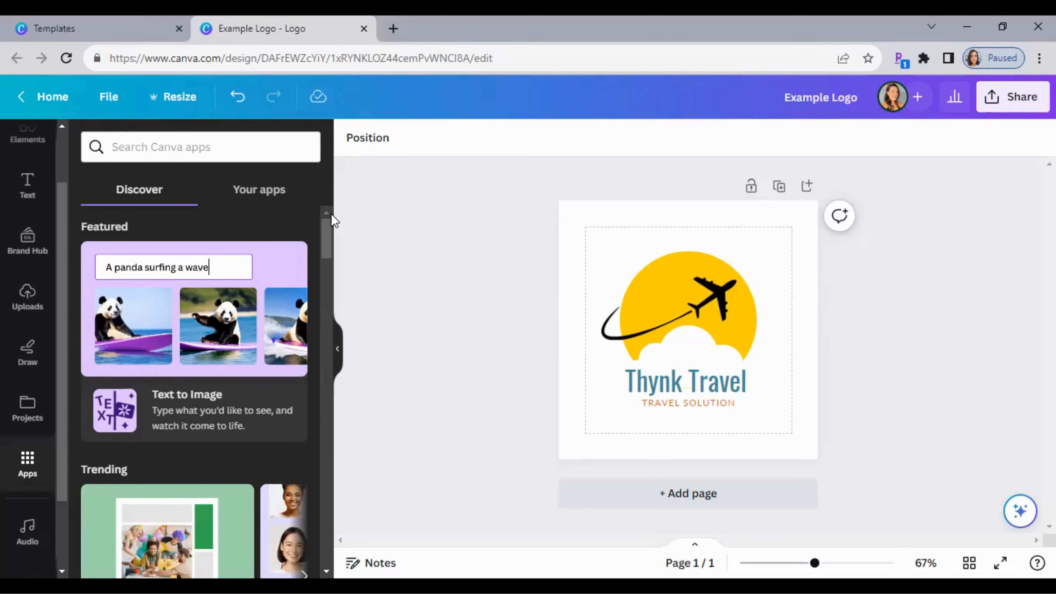
{"action": "left_click", "coordinate": [339, 356]}
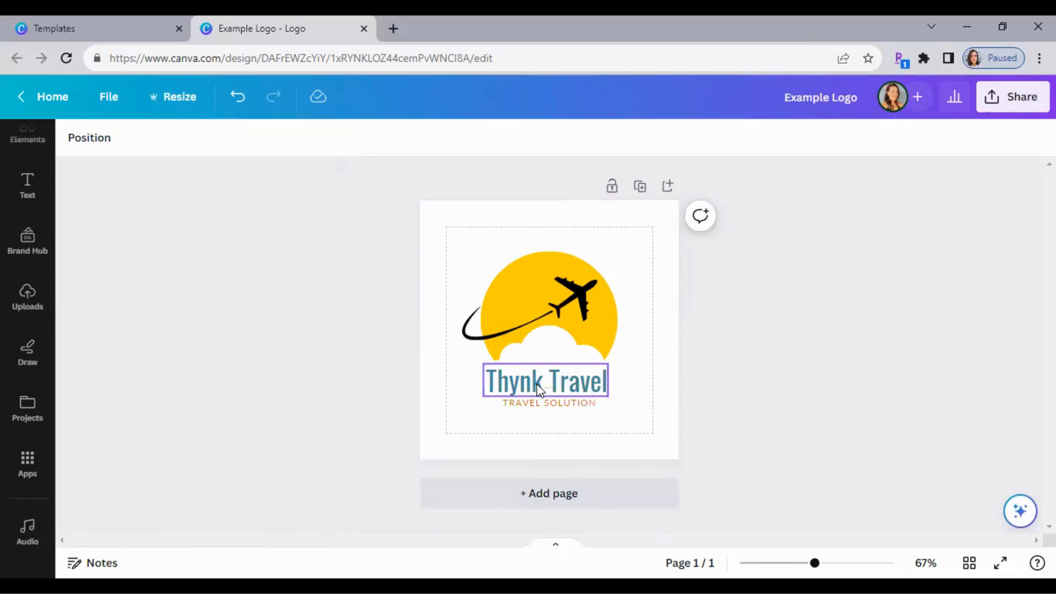
Change the font of the Thynk Travel text to League Spartan.
{"action": "left_click", "coordinate": [565, 383]}
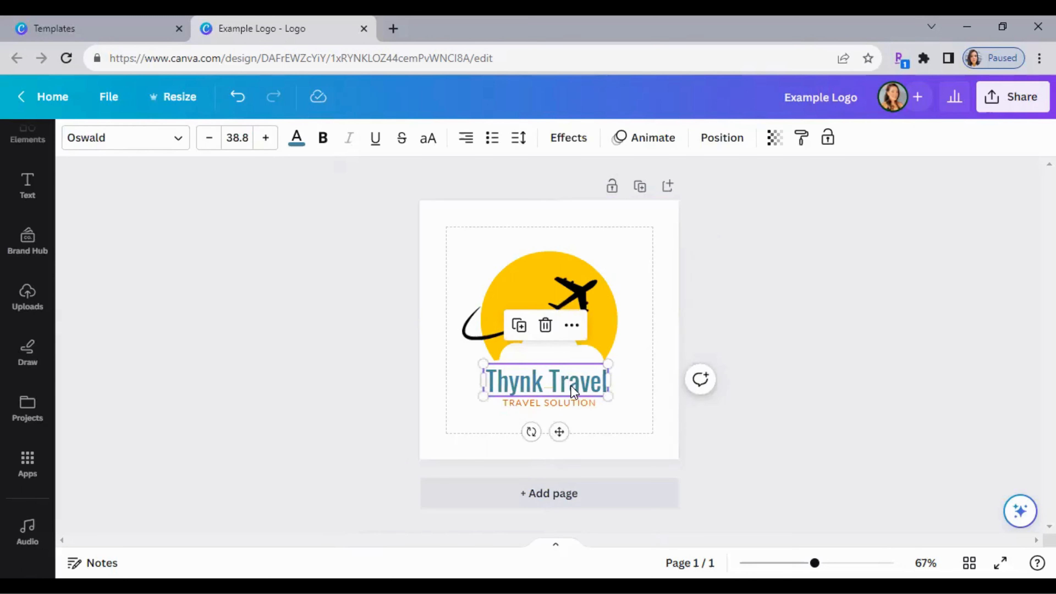
{"action": "left_click", "coordinate": [178, 143]}
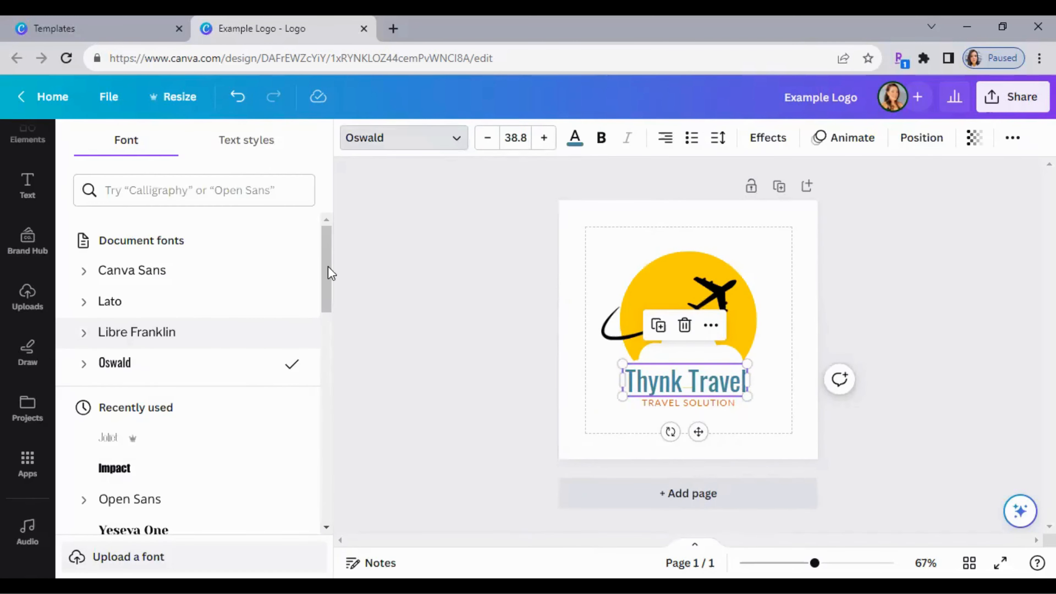
{"action": "scroll", "coordinate": [328, 286], "scroll_direction": "down", "scroll_amount": 1}
{"action": "left_click", "coordinate": [164, 422]}
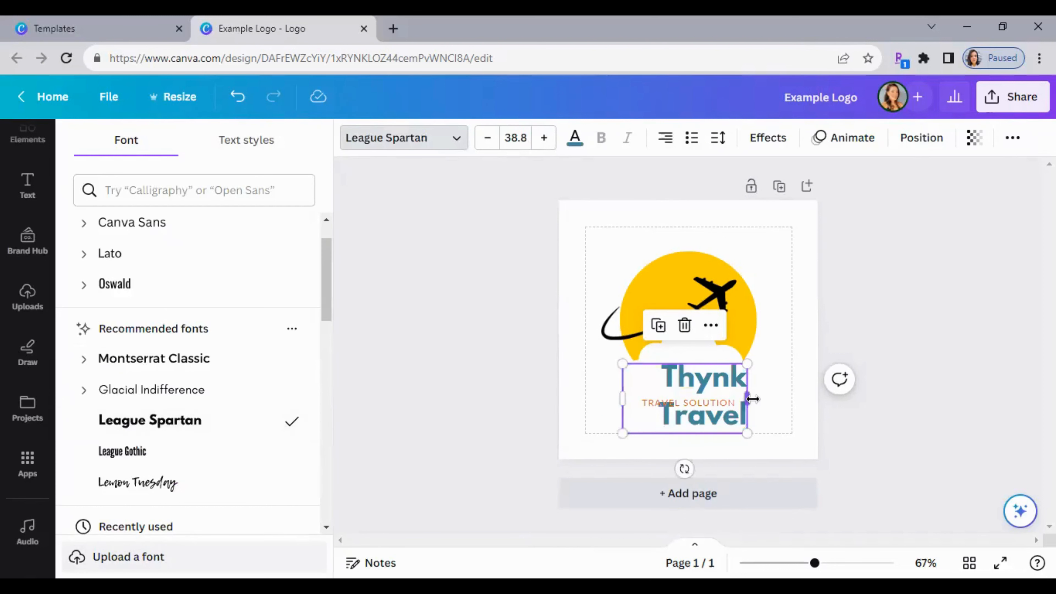
Widen the Thynk Travel text box so the name fits on one line, and reposition it above TRAVEL SOLUTION.
{"action": "left_click_drag", "start_coordinate": [748, 400], "coordinate": [813, 400]}
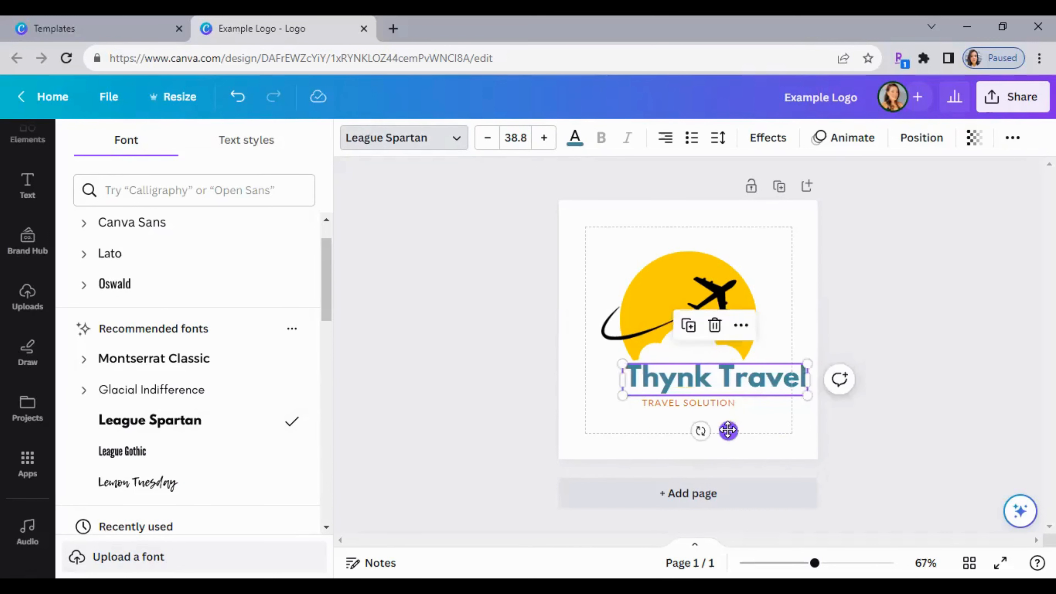
{"action": "left_click_drag", "start_coordinate": [728, 431], "coordinate": [696, 433]}
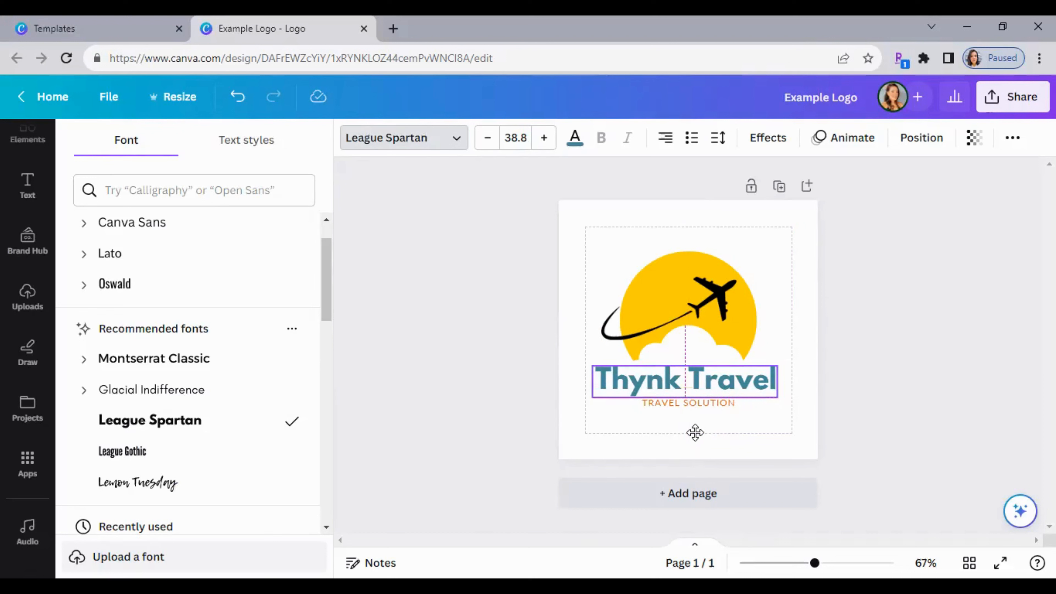
{"action": "left_click_drag", "start_coordinate": [695, 432], "coordinate": [702, 432]}
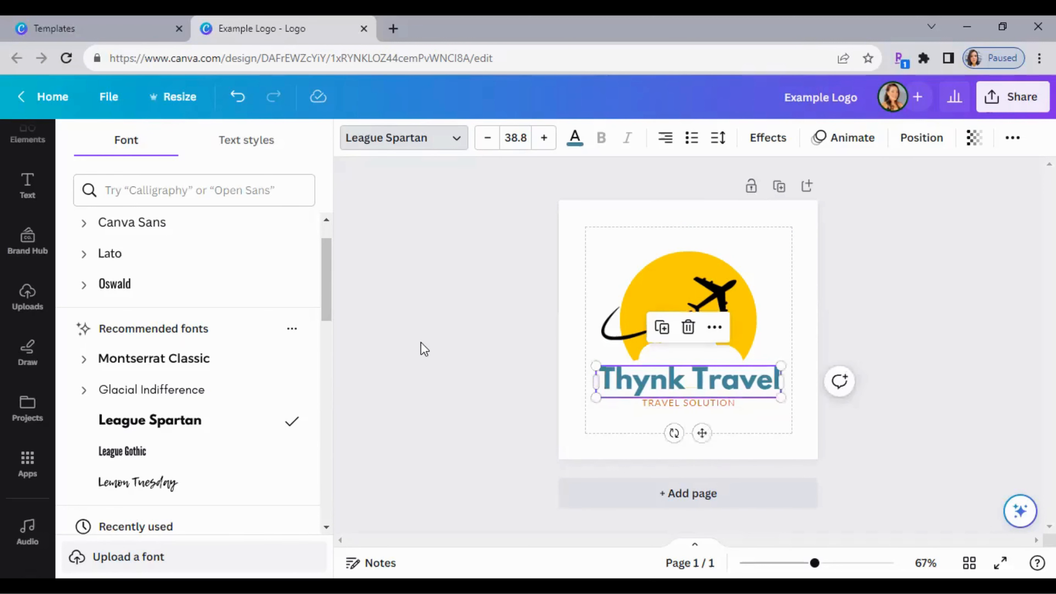
Raise the Thynk Travel font size stepwise to 45.8 and reduce it stepwise to 36.8.
{"action": "left_click", "coordinate": [456, 142]}
{"action": "left_click", "coordinate": [266, 138]}
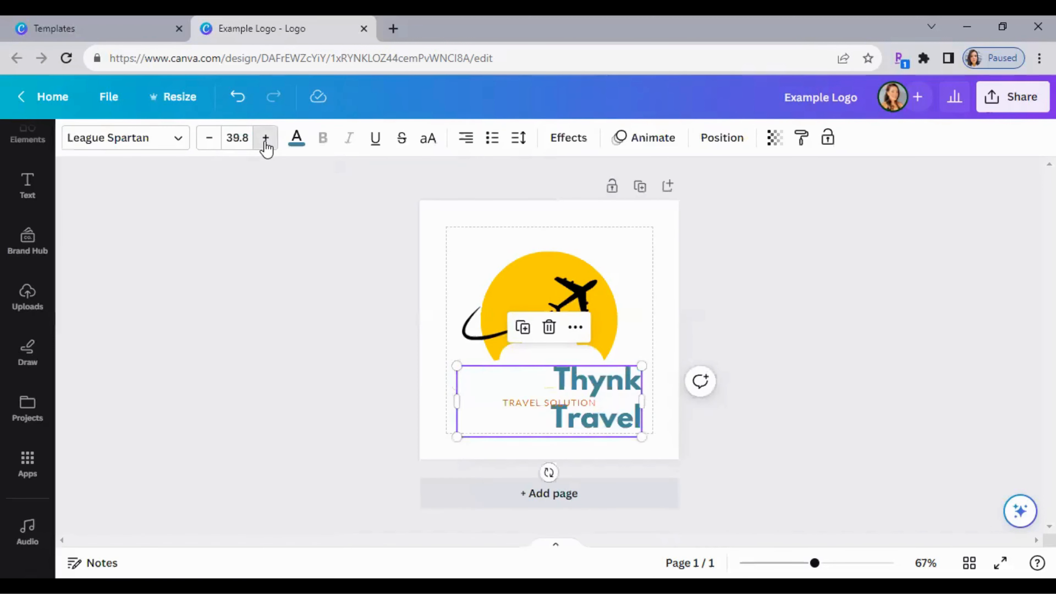
{"action": "left_click", "coordinate": [266, 137]}
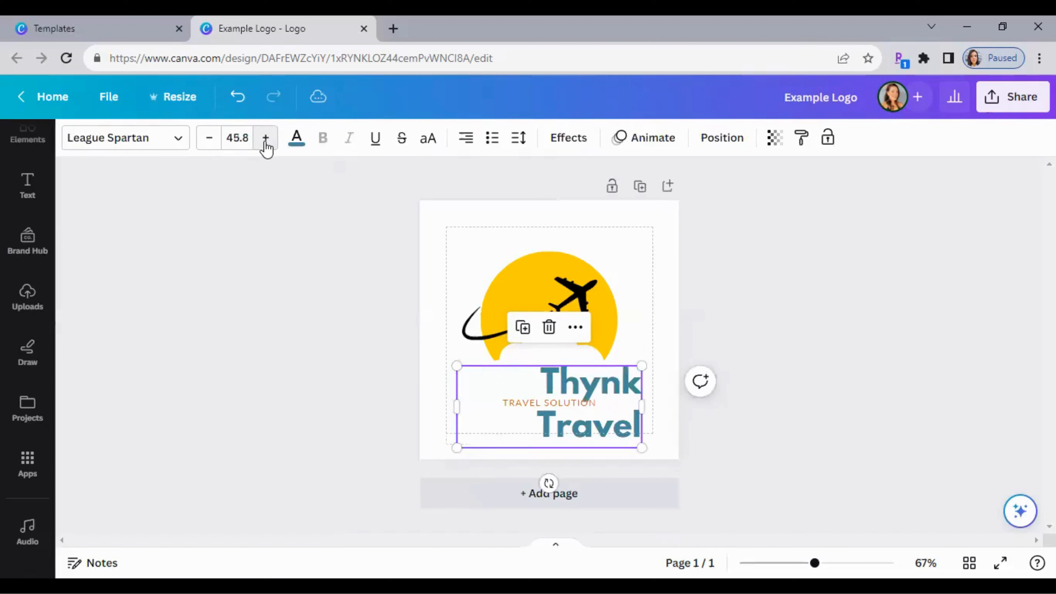
{"action": "left_click", "coordinate": [208, 139]}
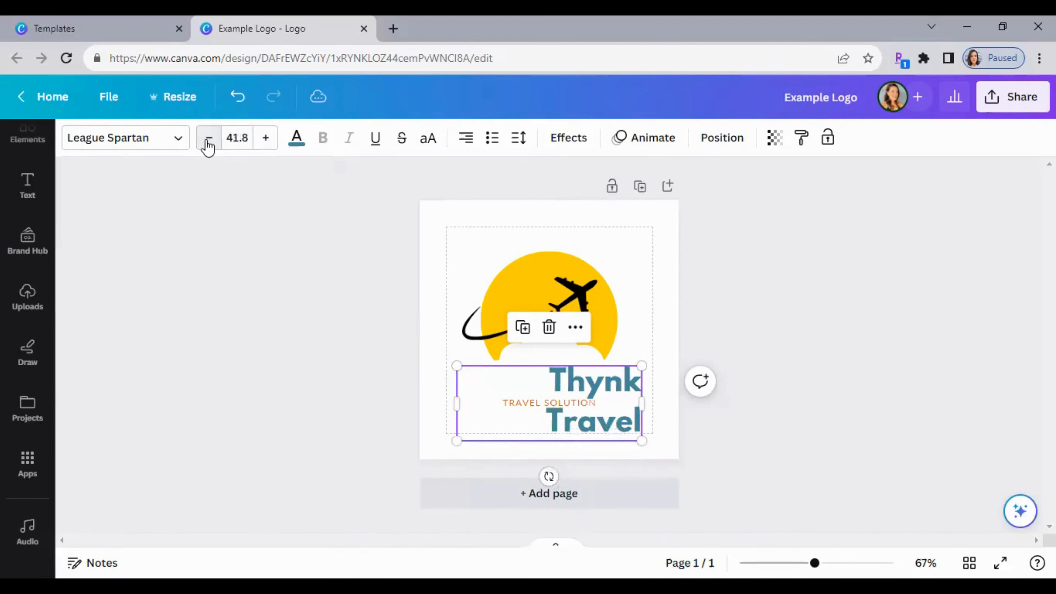
{"action": "left_click", "coordinate": [208, 139]}
Try a font size of 20 on the Thynk Travel text, and undo it together with the last one-point reduction.
{"action": "left_click", "coordinate": [245, 138]}
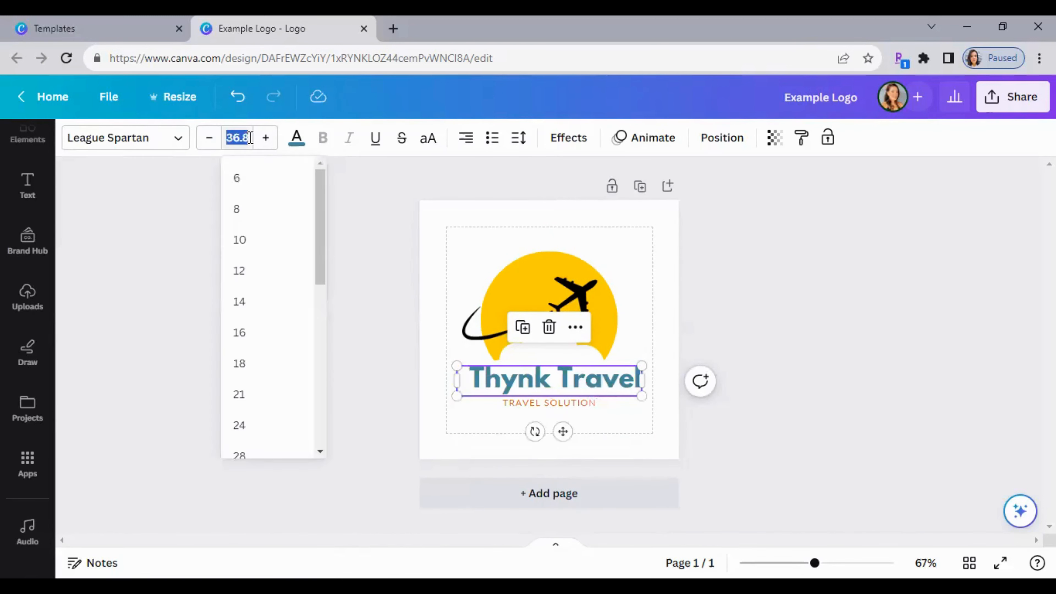
{"action": "type", "text": "20"}
{"action": "key", "text": "Return"}
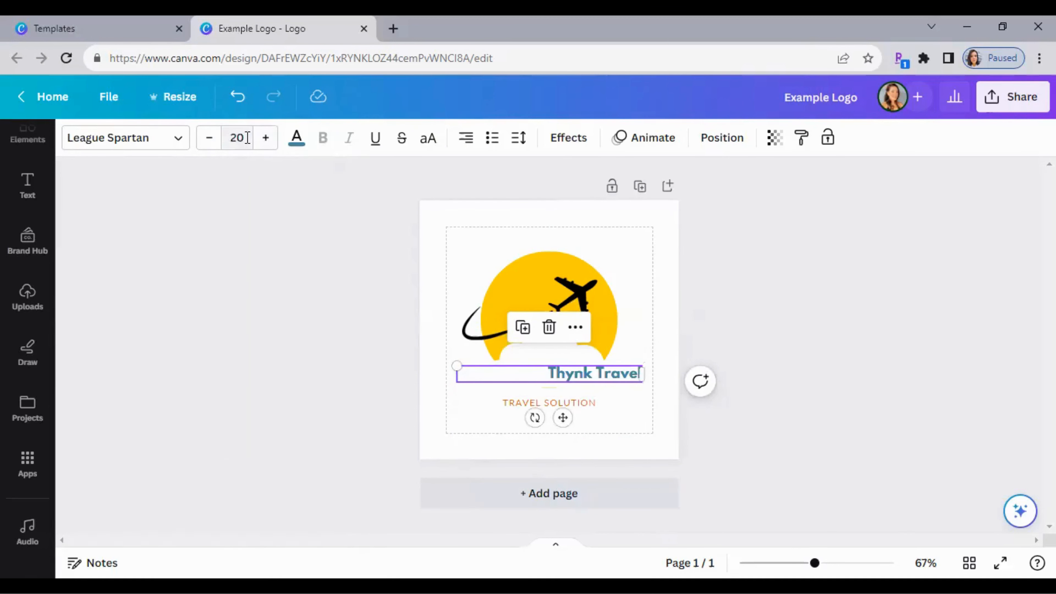
{"action": "left_click", "coordinate": [238, 105]}
{"action": "left_click", "coordinate": [239, 104]}
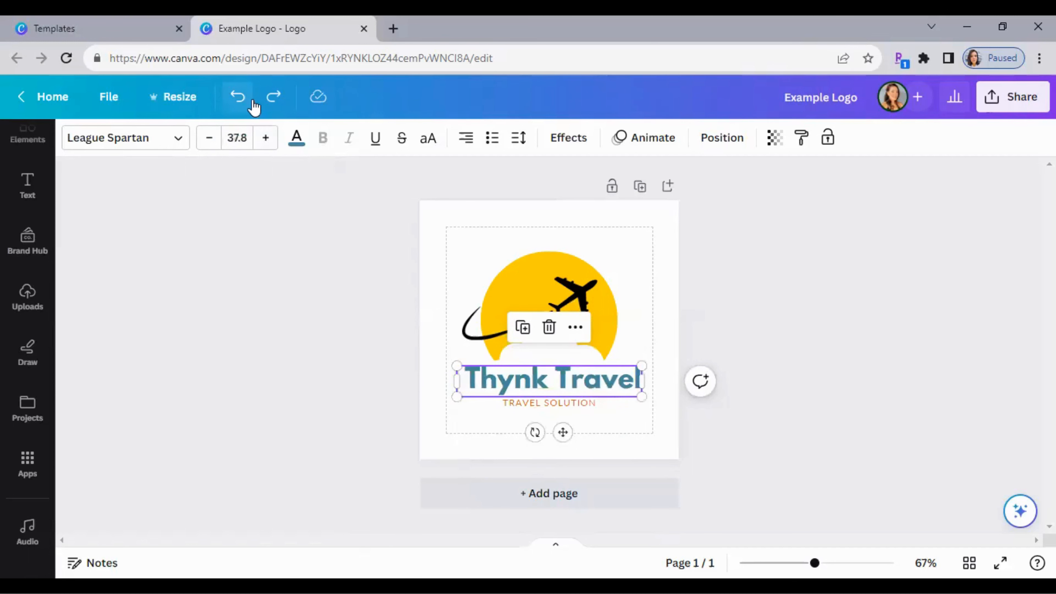
Recolor the Thynk Travel text with the near-black first color of the upper Trip Ignite brand palette, and center-align it.
{"action": "left_click", "coordinate": [296, 141]}
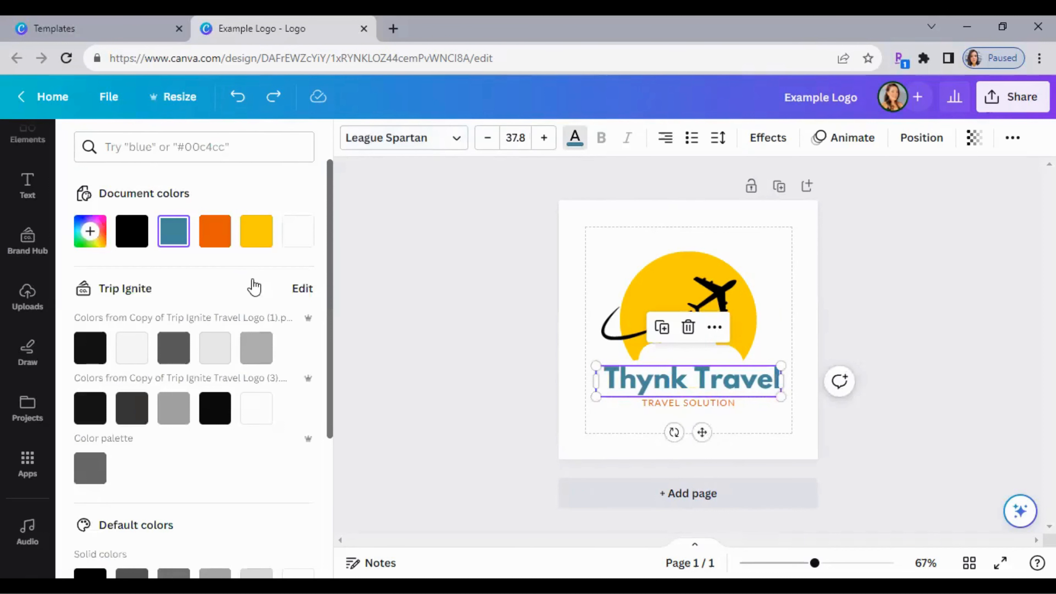
{"action": "scroll", "coordinate": [249, 291], "scroll_direction": "down", "scroll_amount": 2}
{"action": "left_click", "coordinate": [215, 346]}
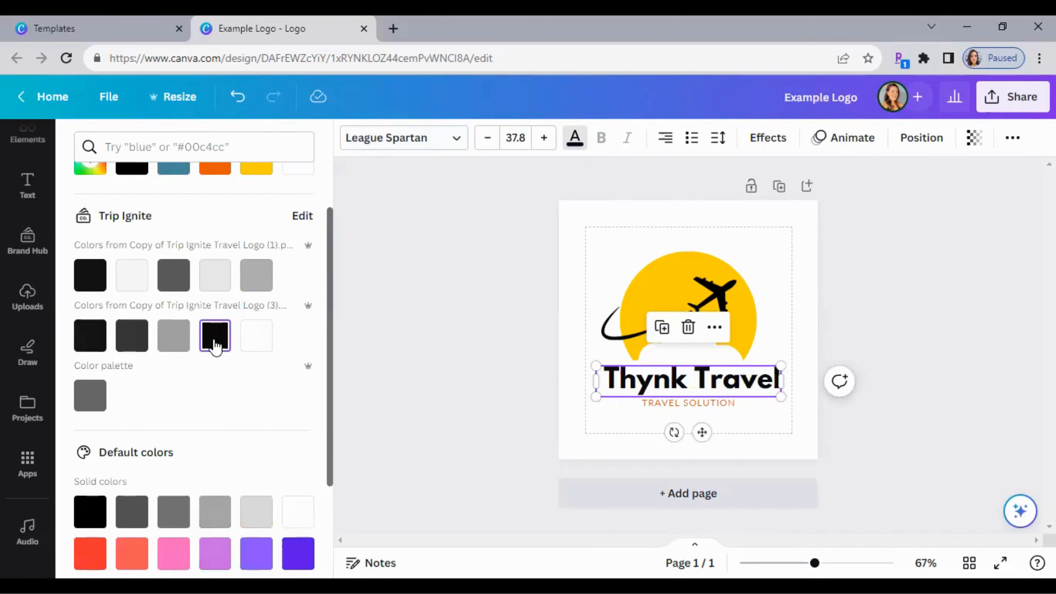
{"action": "left_click", "coordinate": [97, 268]}
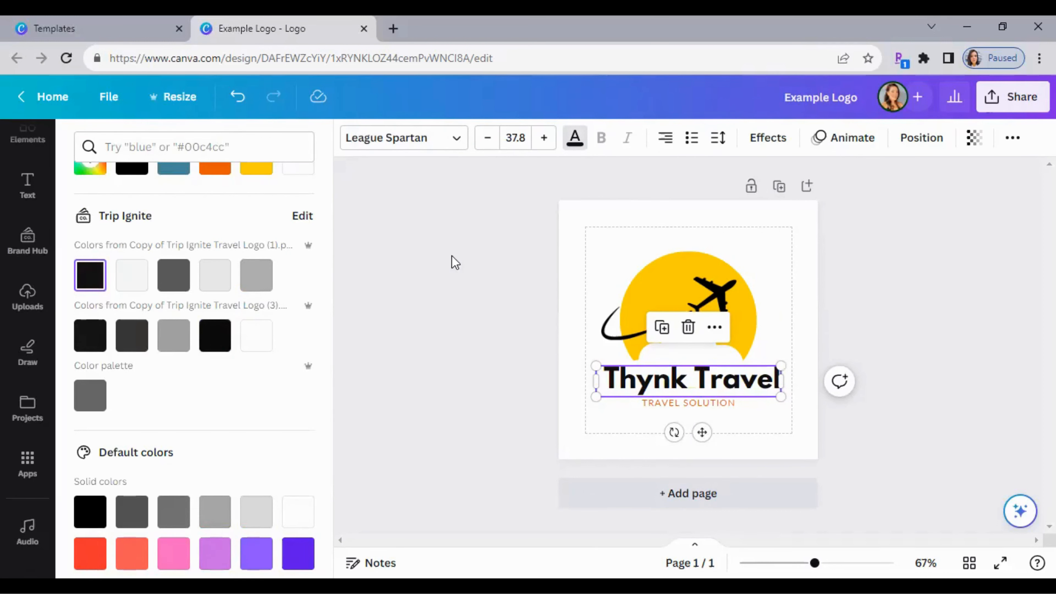
{"action": "left_click", "coordinate": [575, 138]}
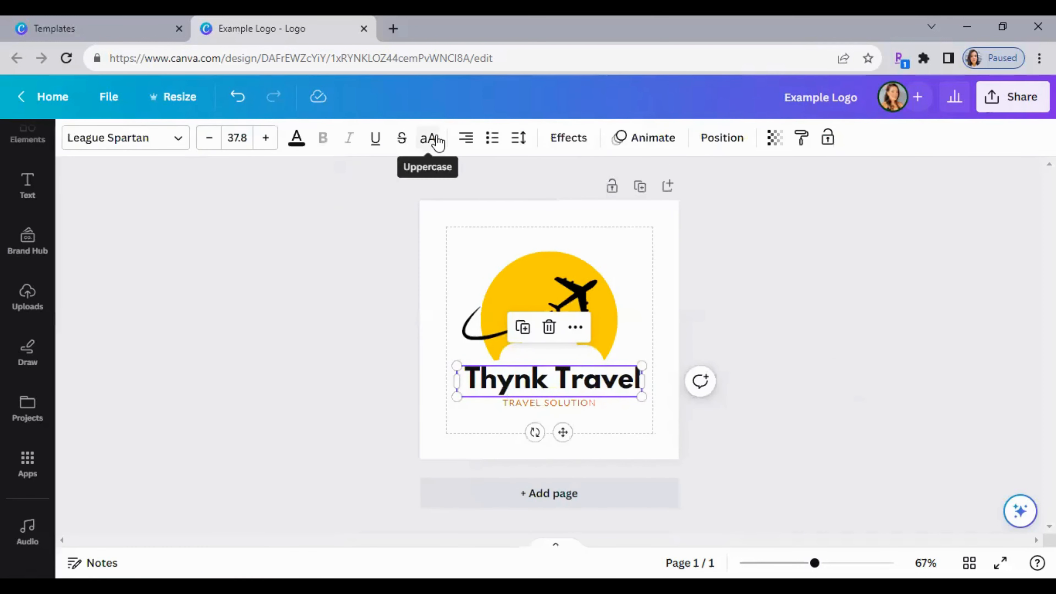
{"action": "left_click", "coordinate": [471, 142]}
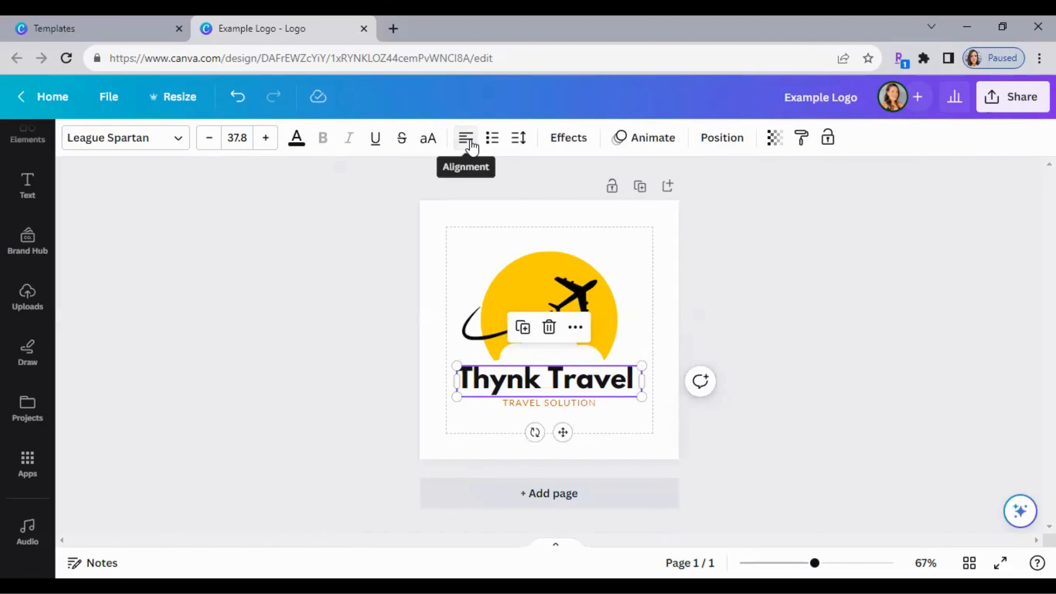
{"action": "left_click", "coordinate": [471, 143]}
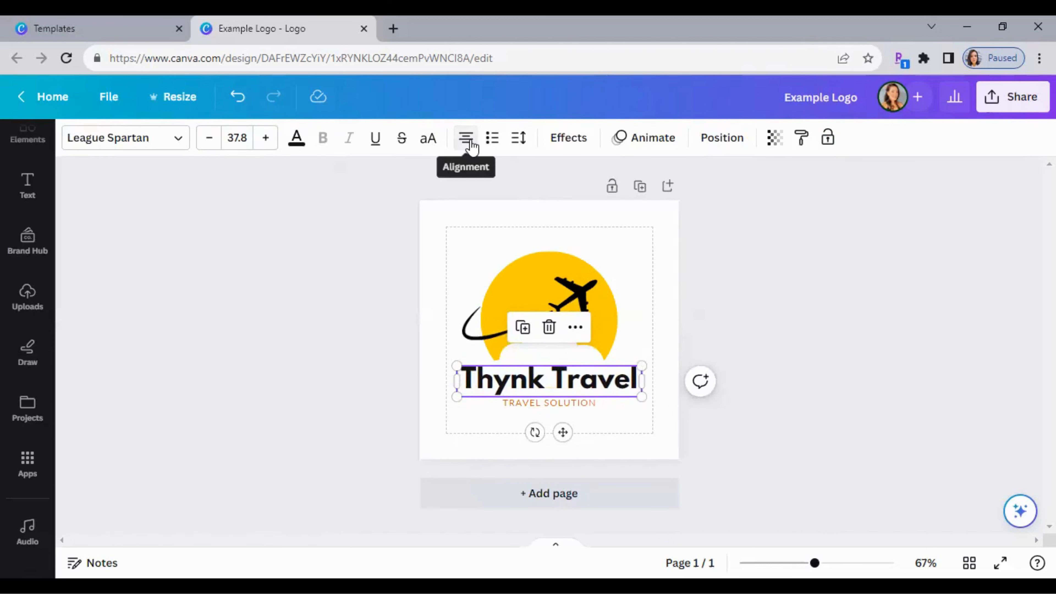
Set the Thynk Travel text's letter spacing to 22 and its line spacing to 1.19.
{"action": "left_click", "coordinate": [517, 141]}
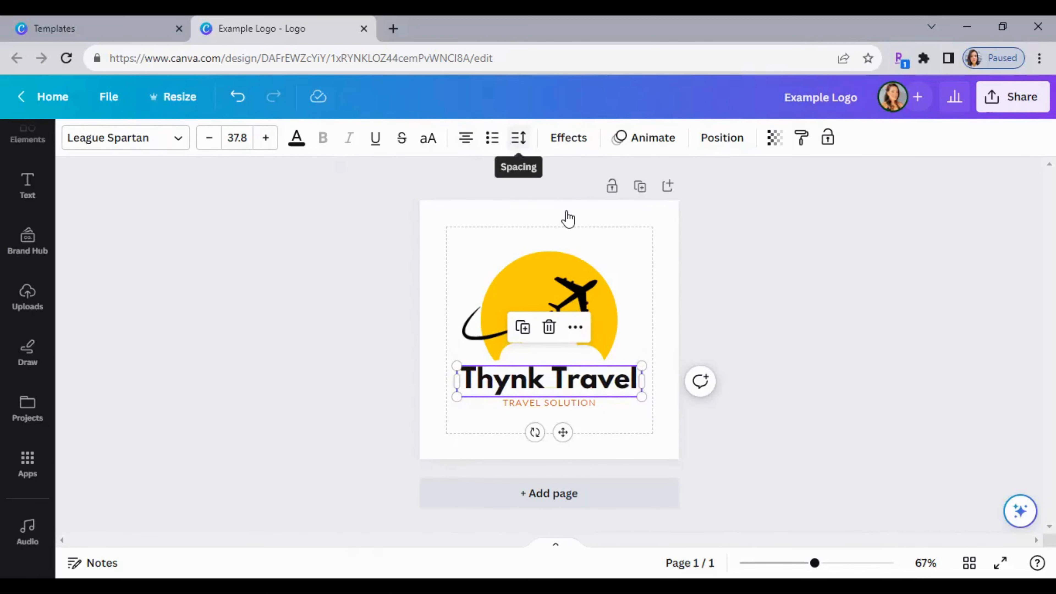
{"action": "mouse_move", "coordinate": [565, 207]}
{"action": "left_mouse_down"}
{"action": "mouse_move", "coordinate": [621, 208]}
{"action": "mouse_move", "coordinate": [561, 202]}
{"action": "mouse_move", "coordinate": [562, 212]}
{"action": "mouse_move", "coordinate": [558, 202]}
{"action": "left_mouse_up"}
{"action": "left_click_drag", "start_coordinate": [598, 243], "coordinate": [607, 242]}
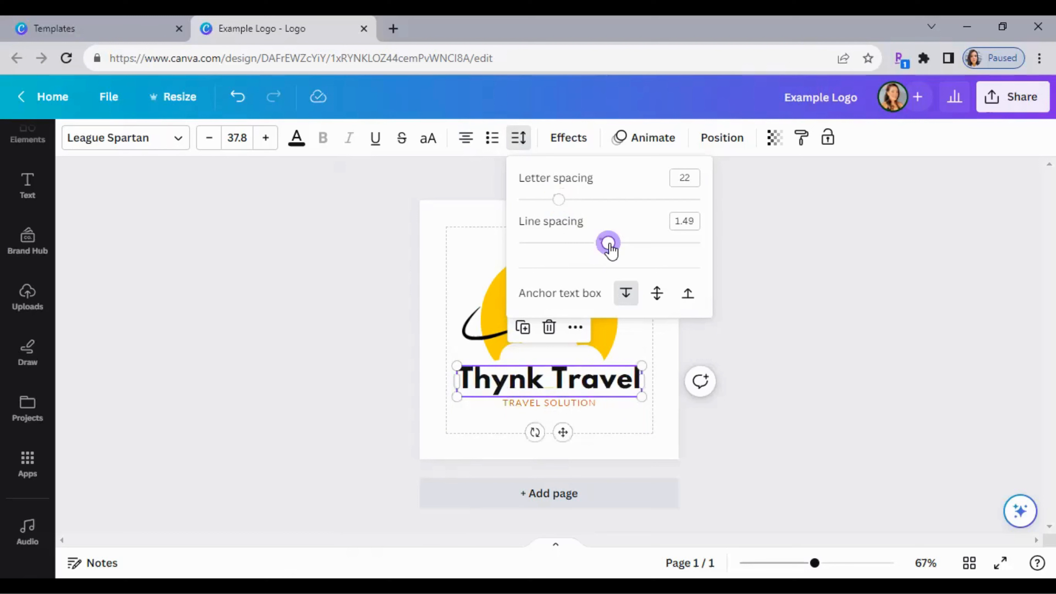
{"action": "left_click", "coordinate": [575, 243]}
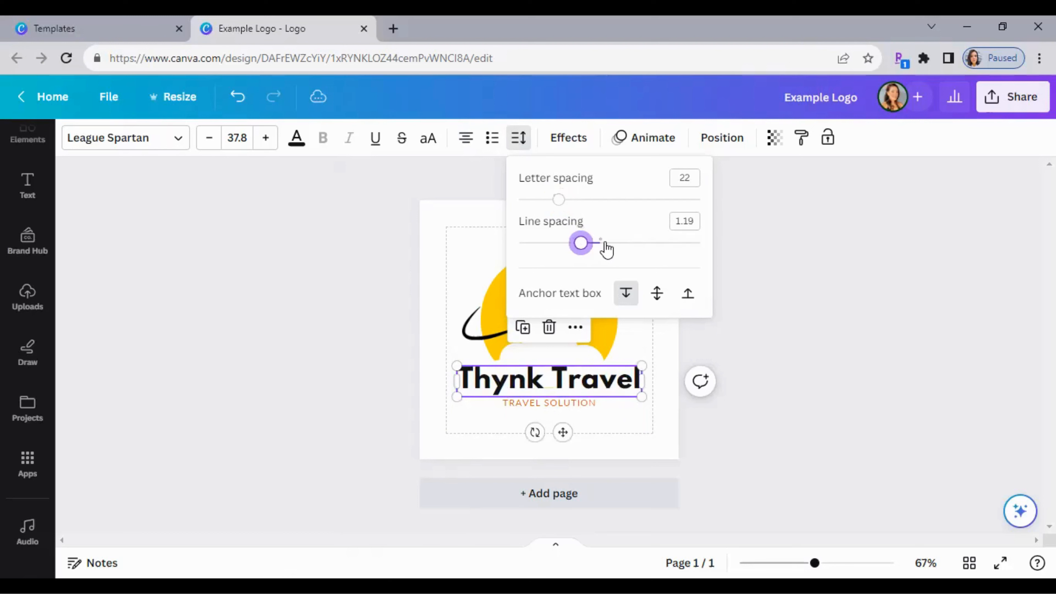
Set the Thynk Travel text's line spacing to 1.39.
{"action": "left_click", "coordinate": [614, 243]}
{"action": "left_click", "coordinate": [570, 245]}
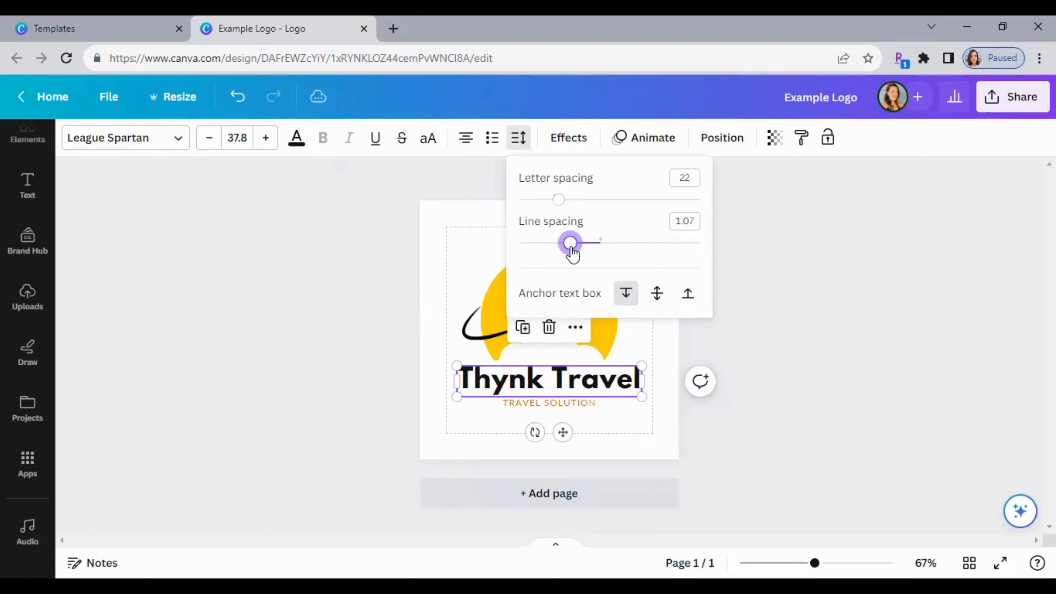
{"action": "left_click", "coordinate": [594, 244]}
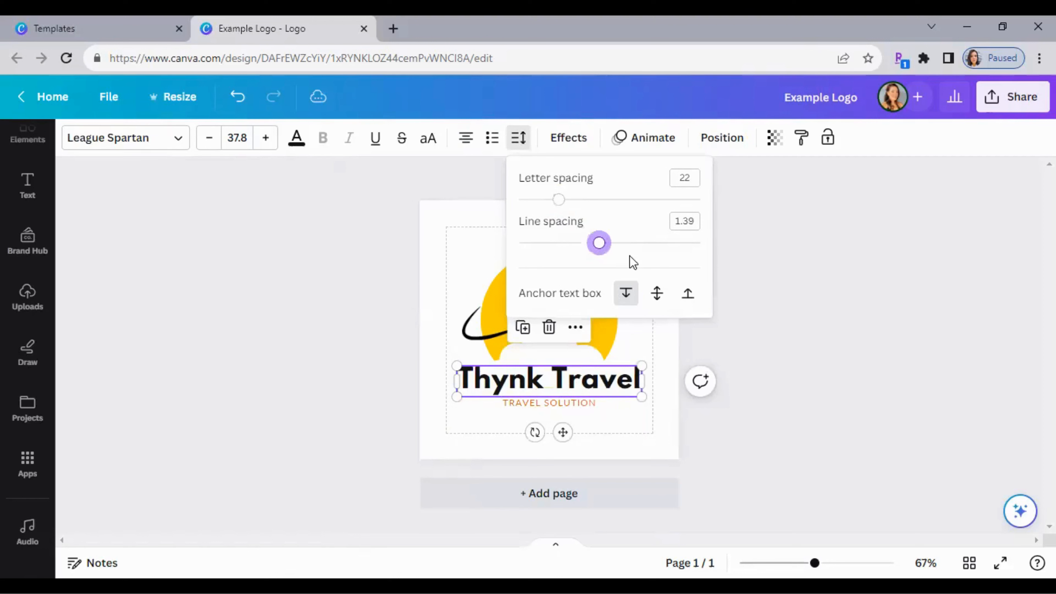
{"action": "left_click", "coordinate": [703, 288]}
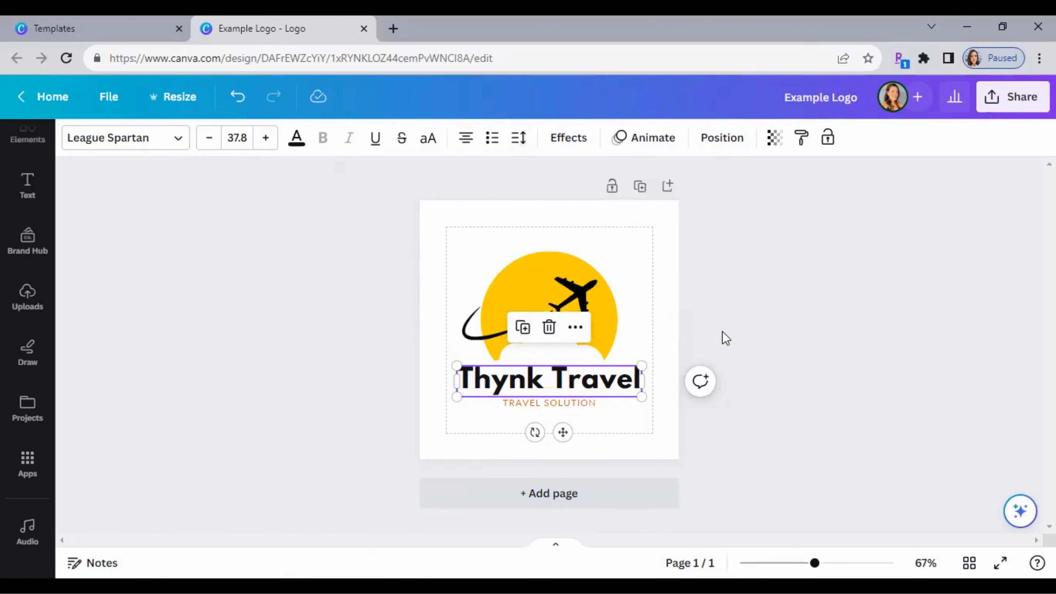
Try the Shadow, Lift, Neon, Splice and Hollow effects on the Thynk Travel text, and settle on the Glitch effect.
{"action": "left_click", "coordinate": [565, 140]}
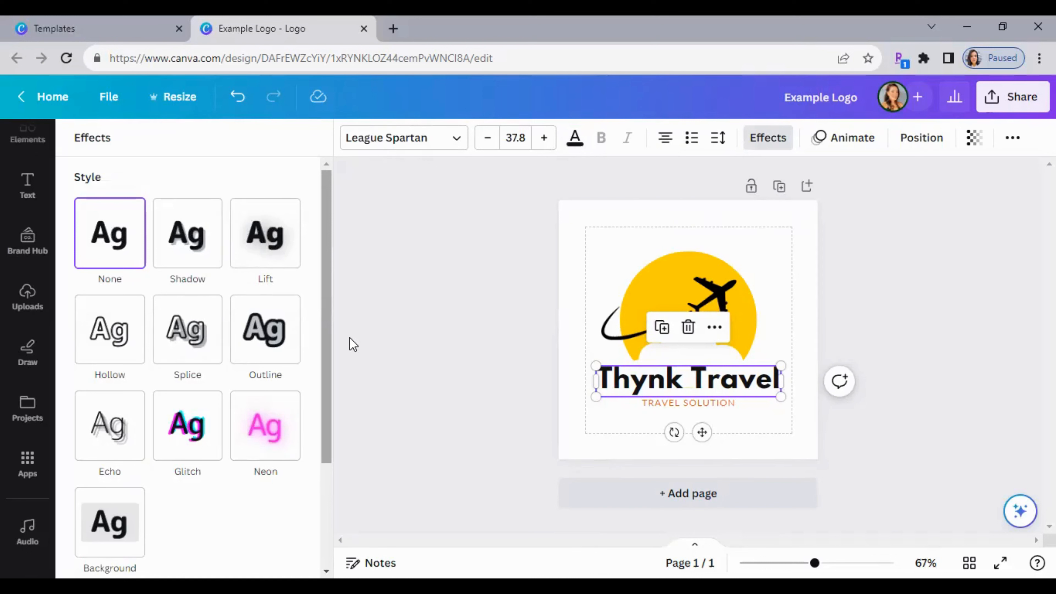
{"action": "left_click", "coordinate": [187, 262]}
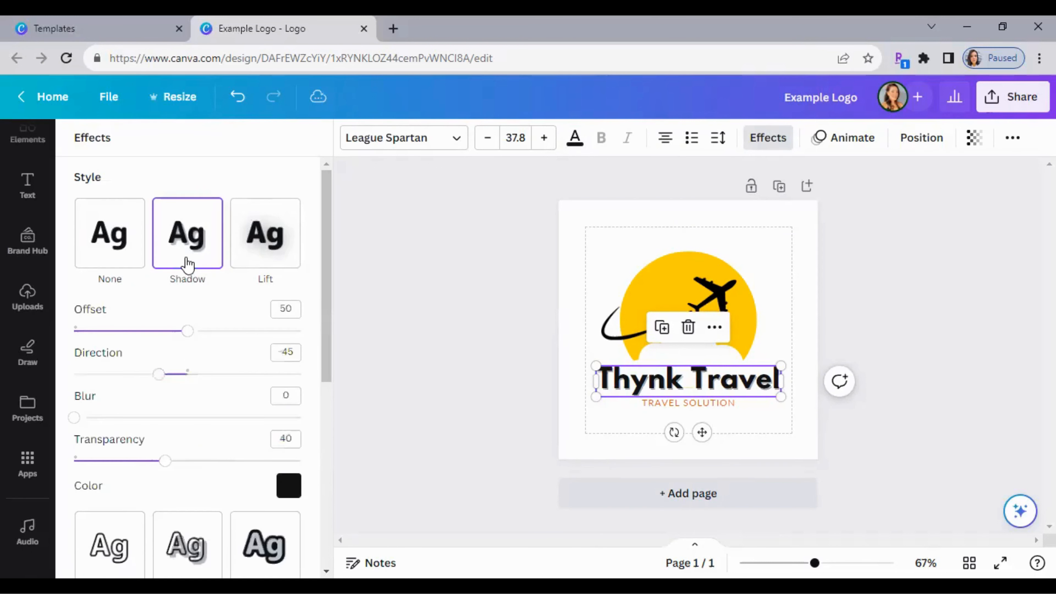
{"action": "left_click", "coordinate": [256, 246]}
{"action": "left_click", "coordinate": [269, 481]}
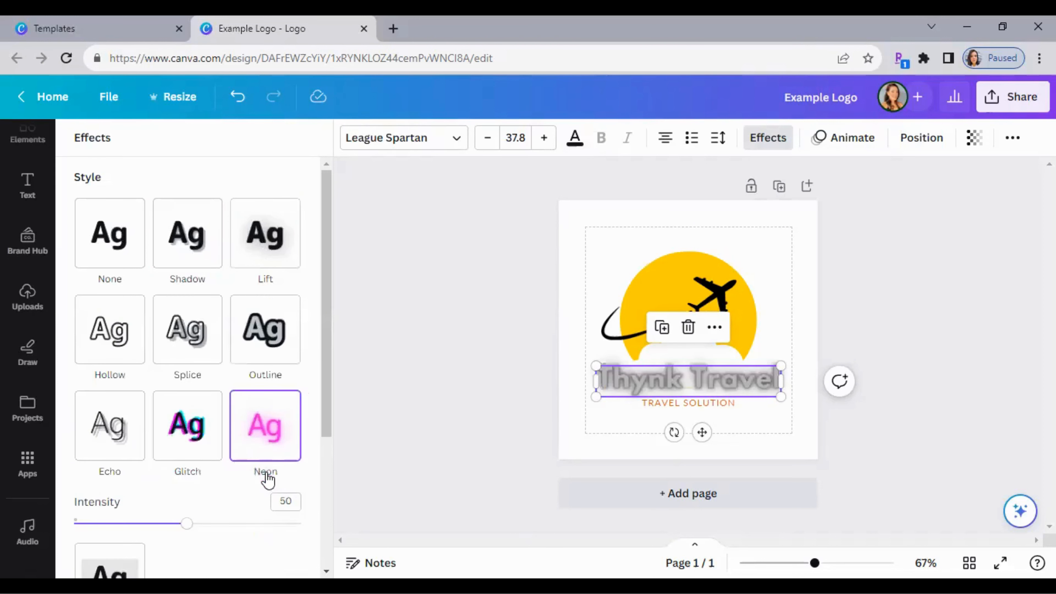
{"action": "left_click", "coordinate": [199, 359]}
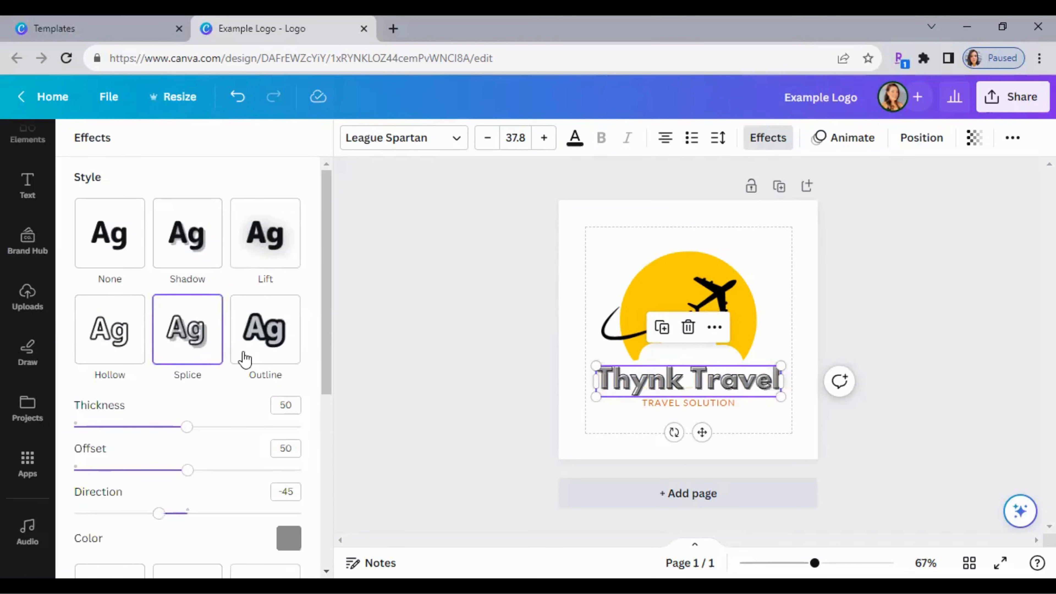
{"action": "left_click", "coordinate": [116, 359]}
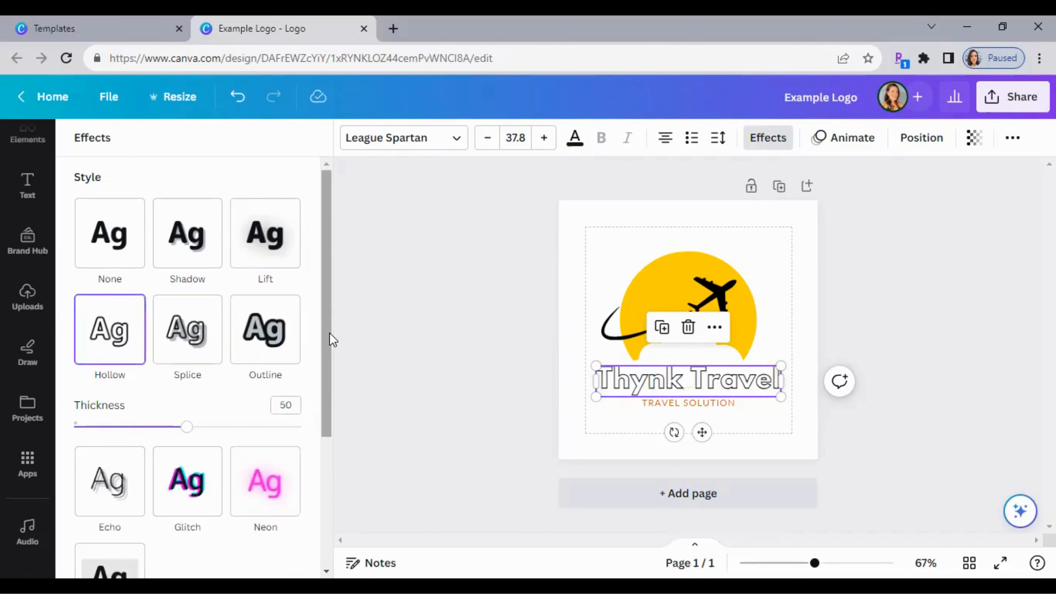
{"action": "scroll", "coordinate": [333, 420], "scroll_direction": "down", "scroll_amount": 3}
{"action": "left_click", "coordinate": [267, 325]}
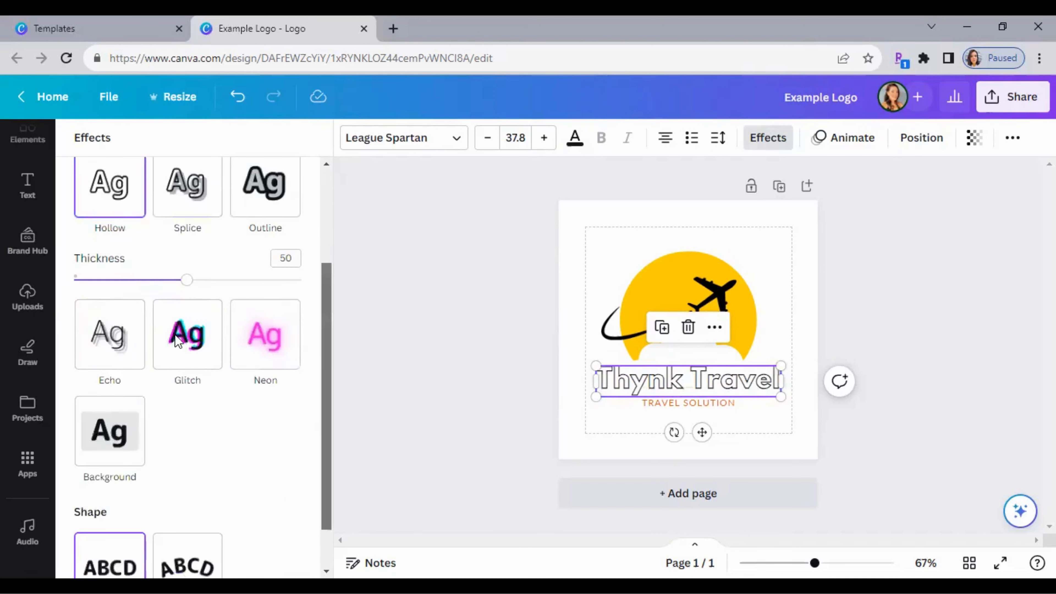
{"action": "left_click", "coordinate": [188, 307]}
{"action": "left_click_drag", "start_coordinate": [325, 299], "coordinate": [327, 402]}
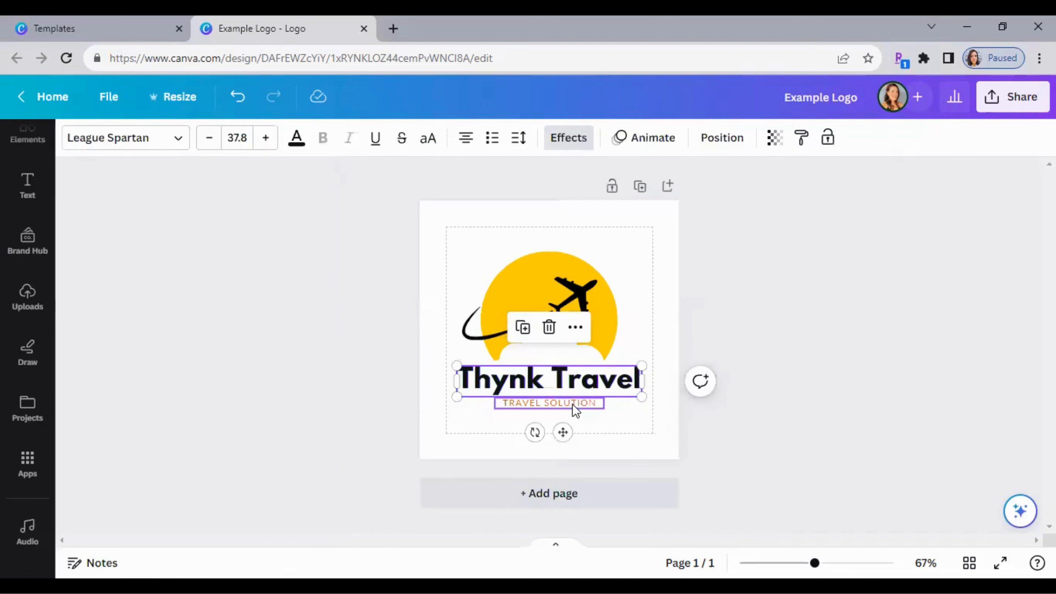
Apply the Curve shape to the TRAVEL SOLUTION text and set its curve to -31.
{"action": "left_click", "coordinate": [573, 406]}
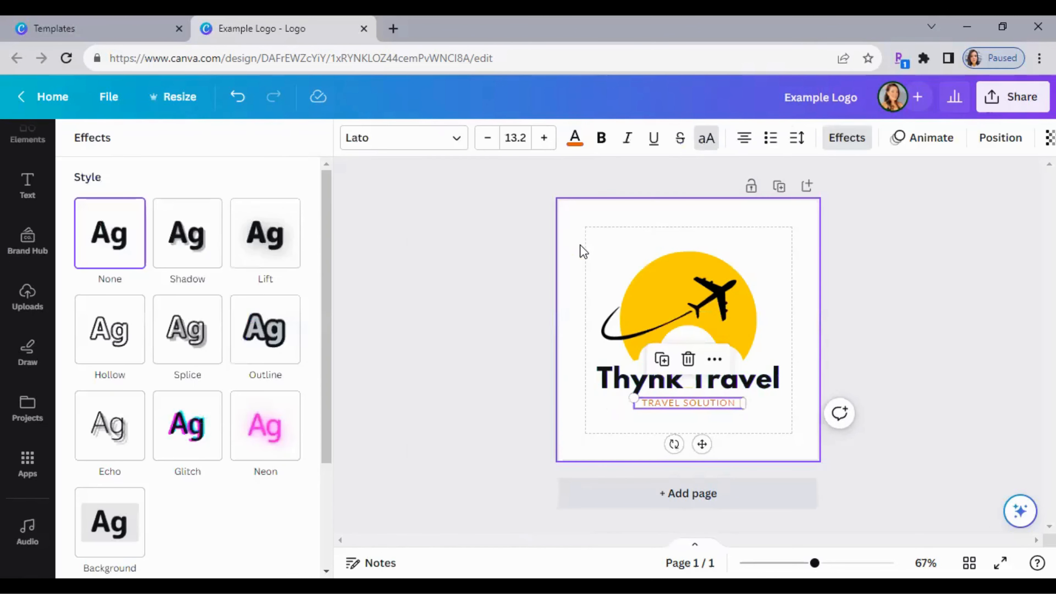
{"action": "scroll", "coordinate": [306, 434], "scroll_direction": "down", "scroll_amount": 4}
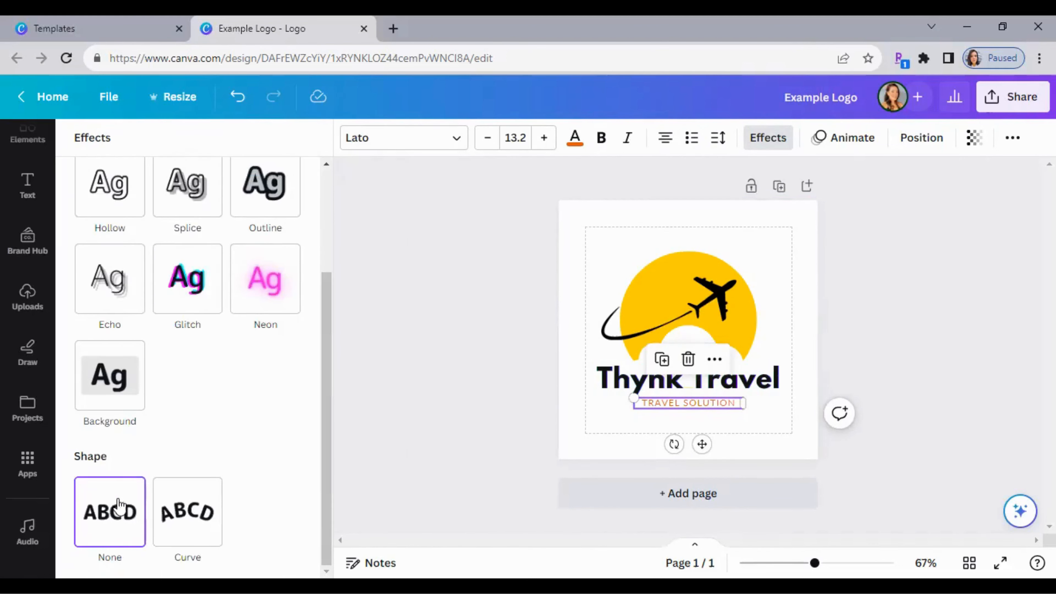
{"action": "left_click", "coordinate": [184, 508]}
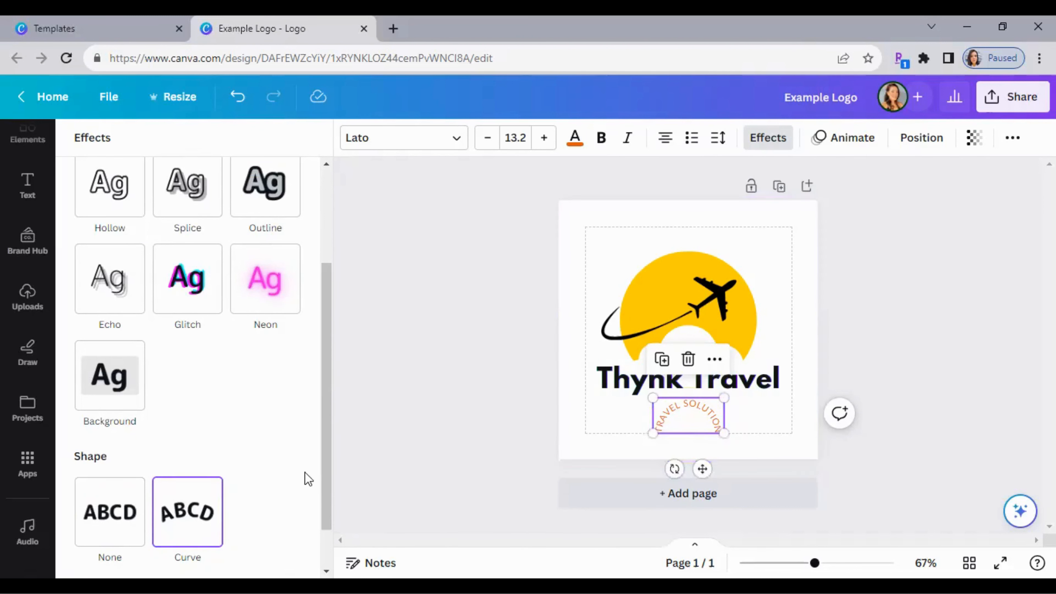
{"action": "scroll", "coordinate": [319, 505], "scroll_direction": "down", "scroll_amount": 1}
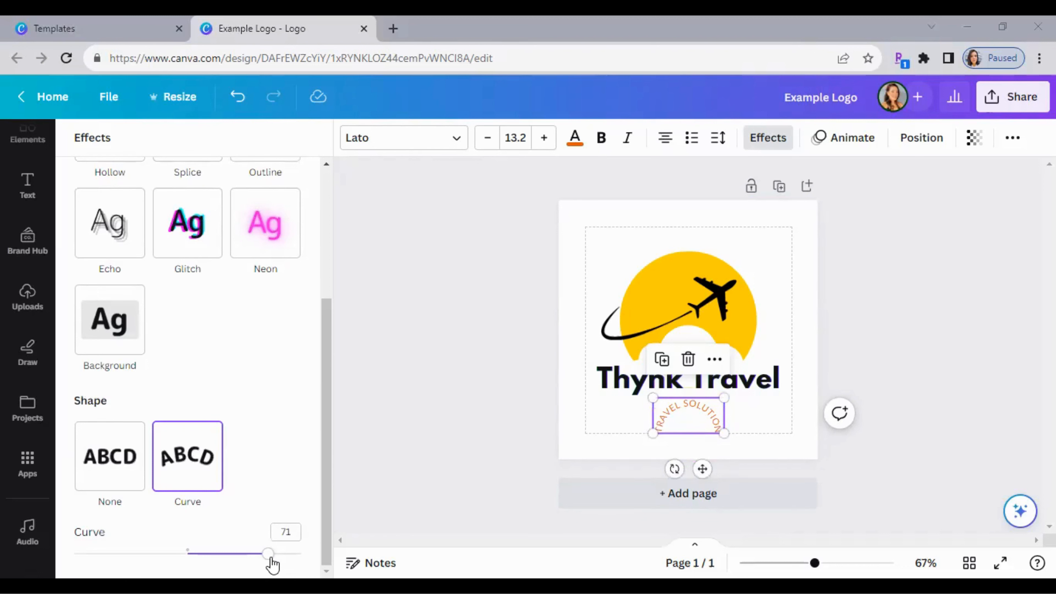
{"action": "left_click_drag", "start_coordinate": [270, 559], "coordinate": [153, 556]}
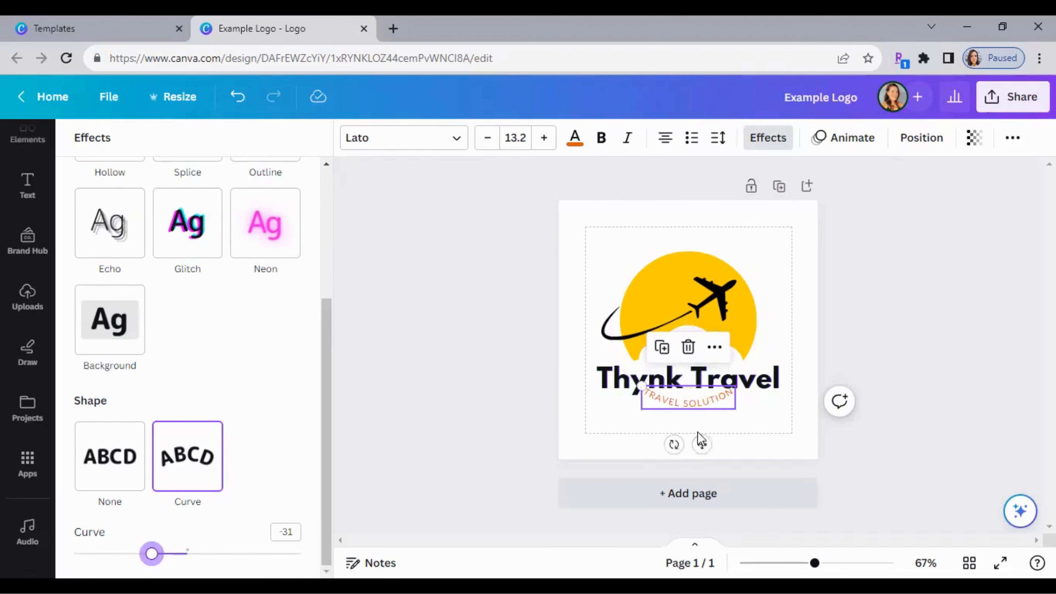
Set the TRAVEL SOLUTION text's curve to -27 and move it slightly lower beneath Thynk Travel.
{"action": "left_click_drag", "start_coordinate": [701, 438], "coordinate": [700, 445]}
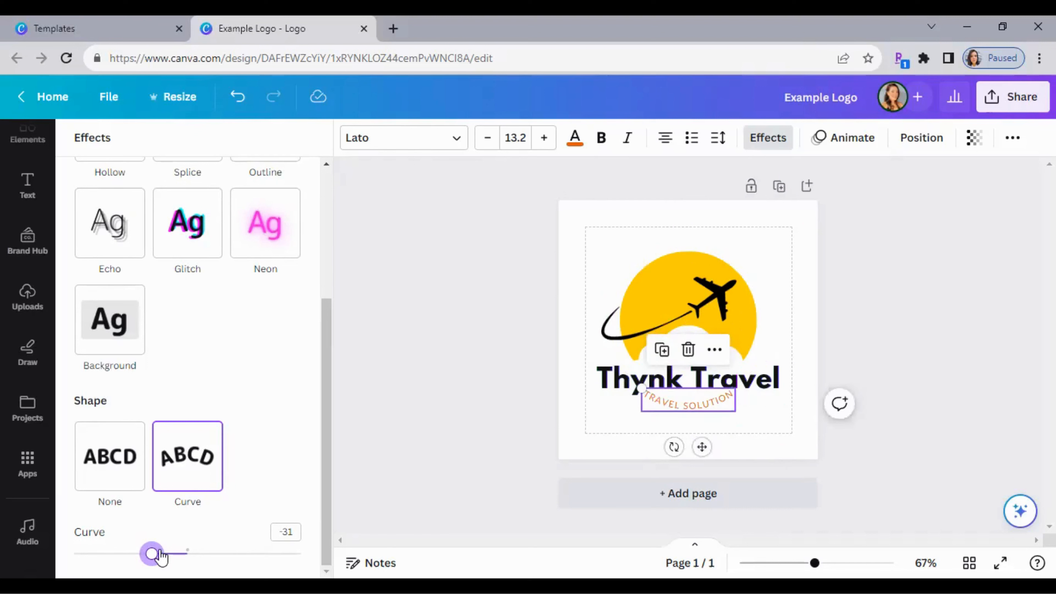
{"action": "left_click_drag", "start_coordinate": [149, 557], "coordinate": [158, 563]}
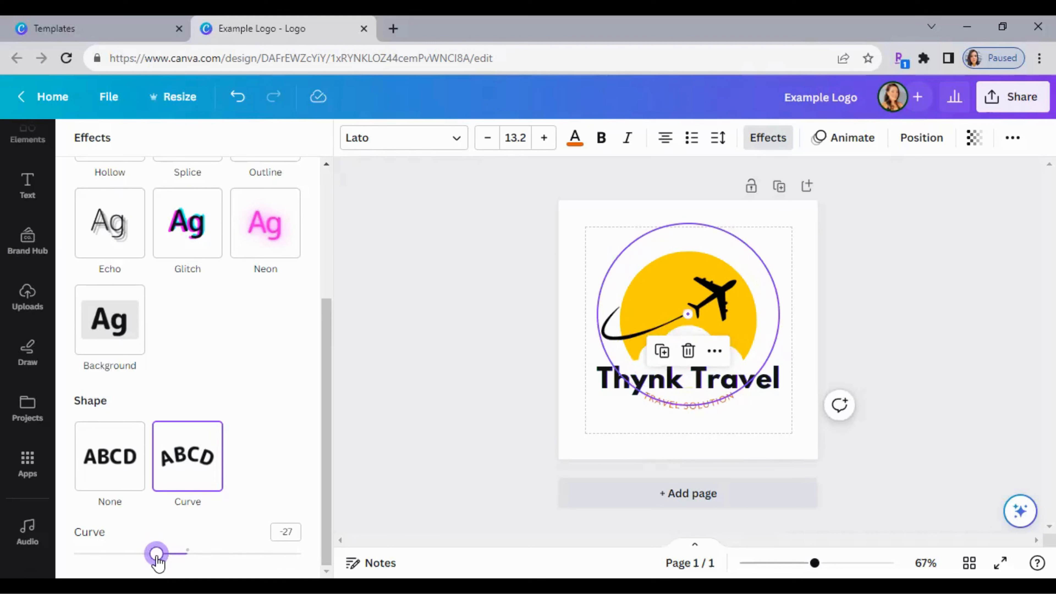
{"action": "mouse_move", "coordinate": [701, 444]}
{"action": "left_mouse_down"}
{"action": "mouse_move", "coordinate": [694, 451]}
{"action": "mouse_move", "coordinate": [726, 458]}
{"action": "mouse_move", "coordinate": [694, 454]}
{"action": "mouse_move", "coordinate": [702, 451]}
{"action": "left_mouse_up"}
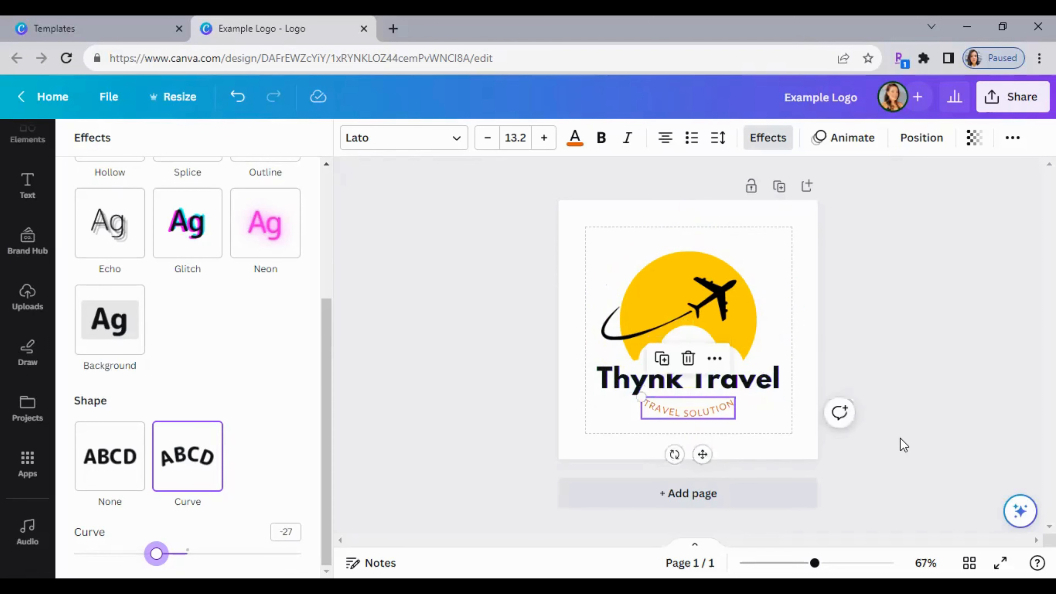
{"action": "key", "text": "Escape"}
{"action": "left_click", "coordinate": [888, 431]}
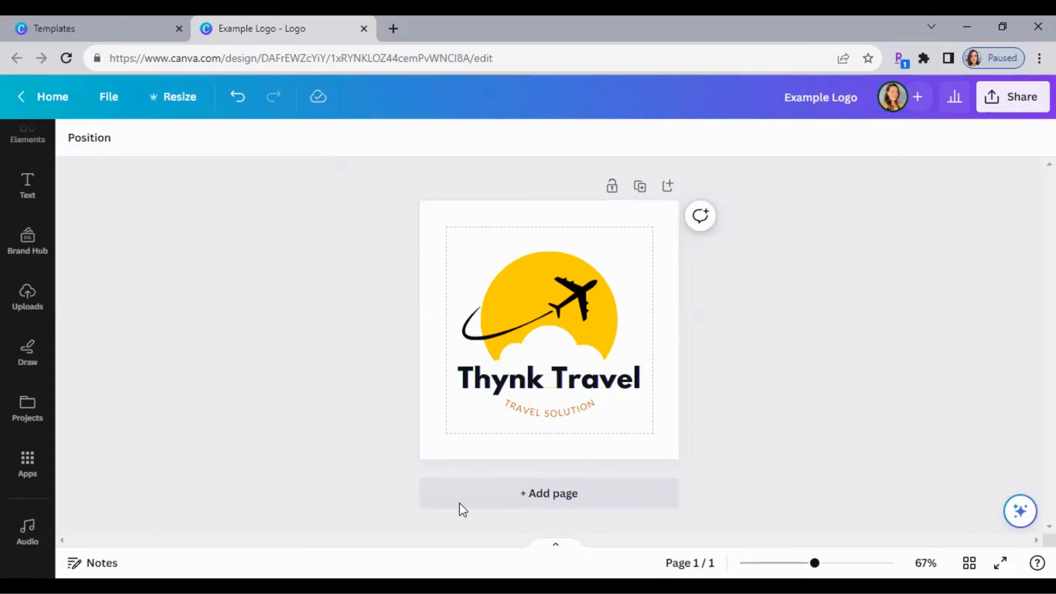
Try transparency values of 46, 3 and 57 on the Thynk Travel text, and return it to 100.
{"action": "left_click", "coordinate": [626, 390]}
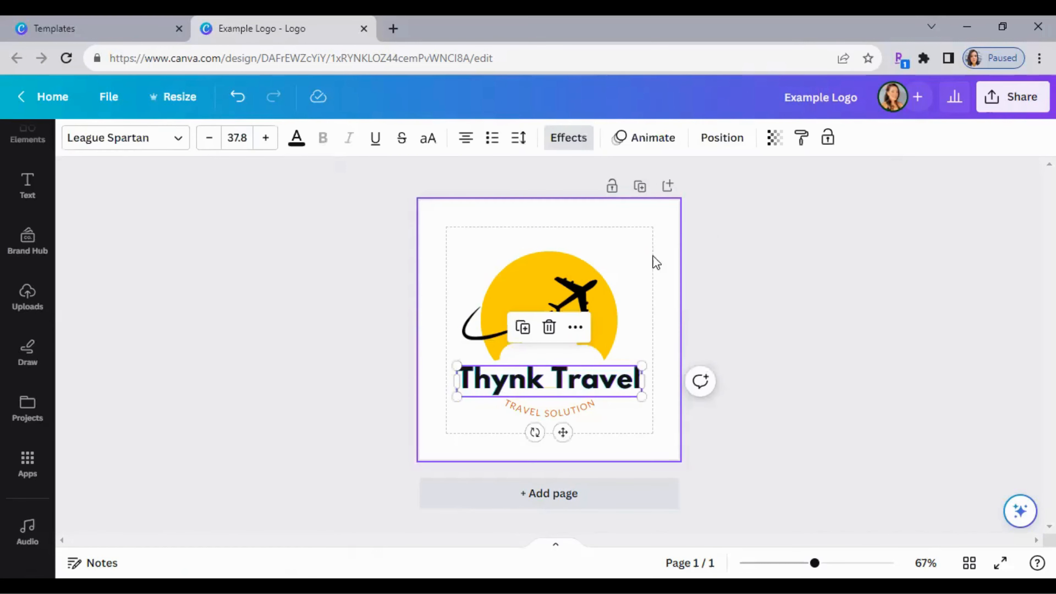
{"action": "left_click", "coordinate": [644, 141]}
{"action": "left_click", "coordinate": [775, 139]}
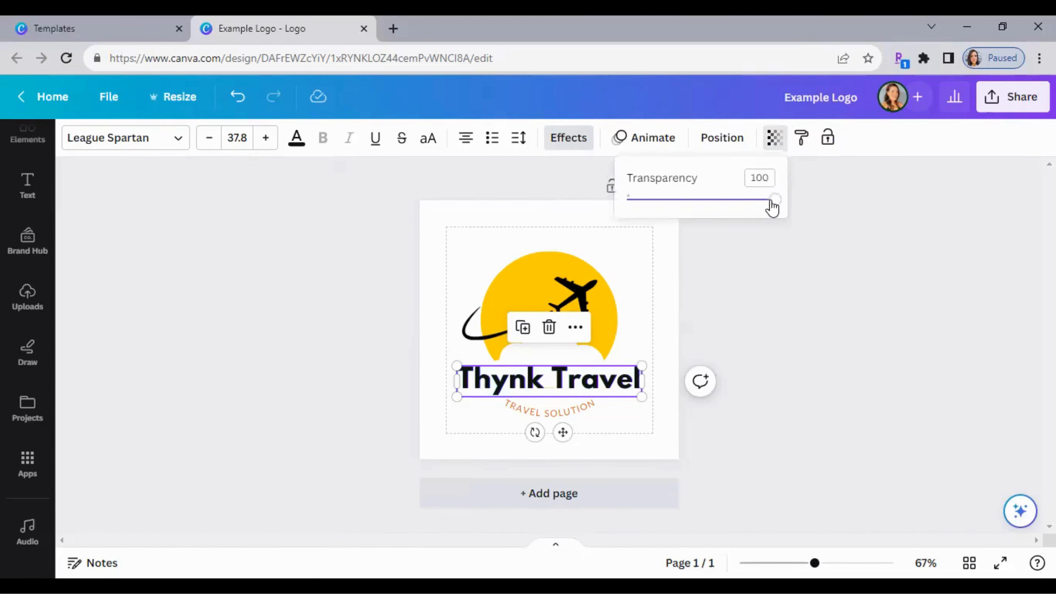
{"action": "left_click_drag", "start_coordinate": [772, 207], "coordinate": [693, 208]}
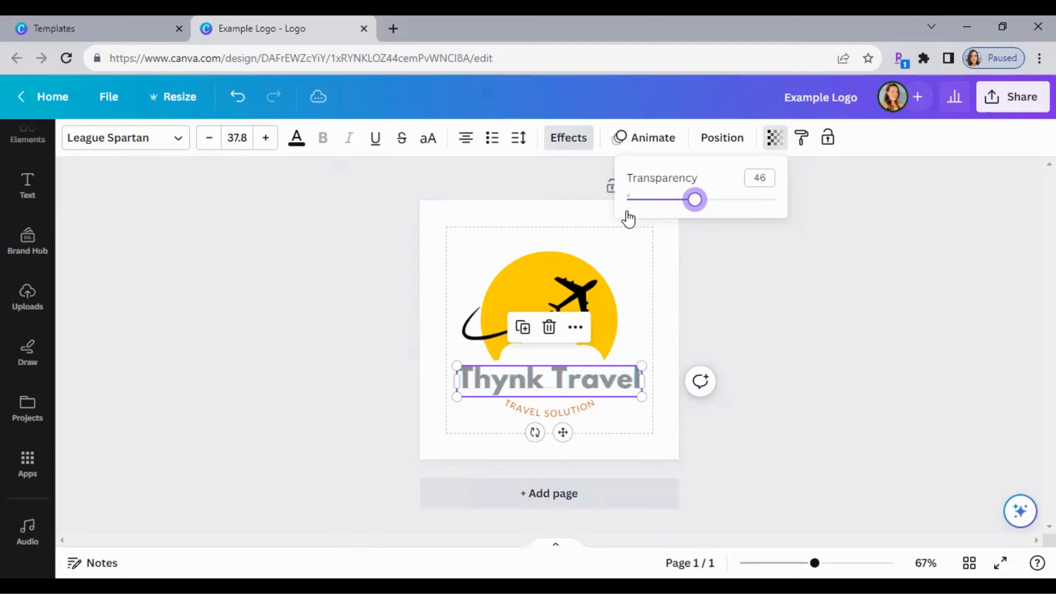
{"action": "left_click_drag", "start_coordinate": [629, 218], "coordinate": [659, 224]}
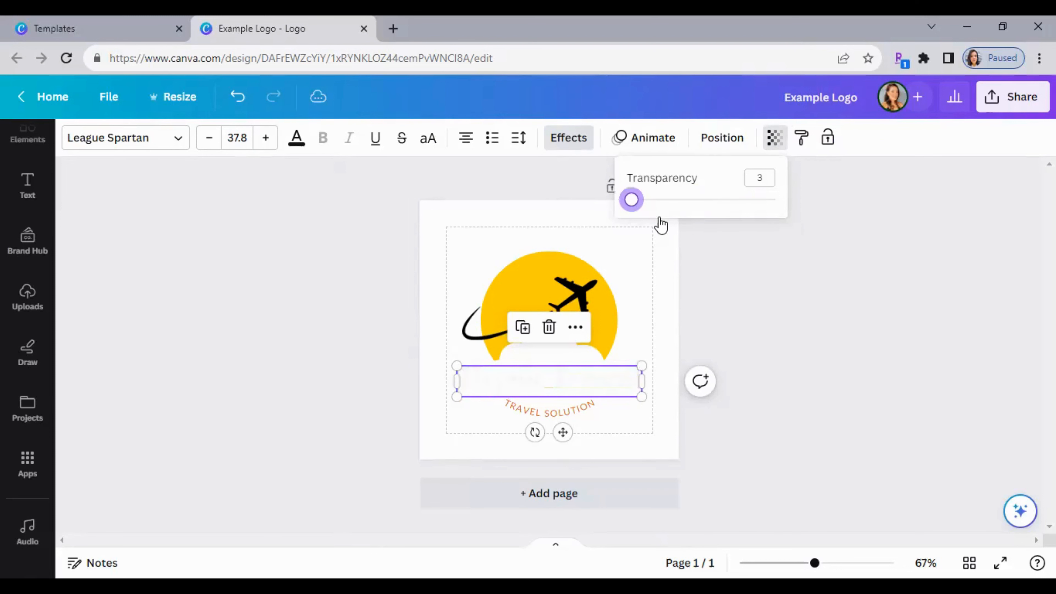
{"action": "left_click", "coordinate": [783, 216]}
{"action": "left_click", "coordinate": [710, 217]}
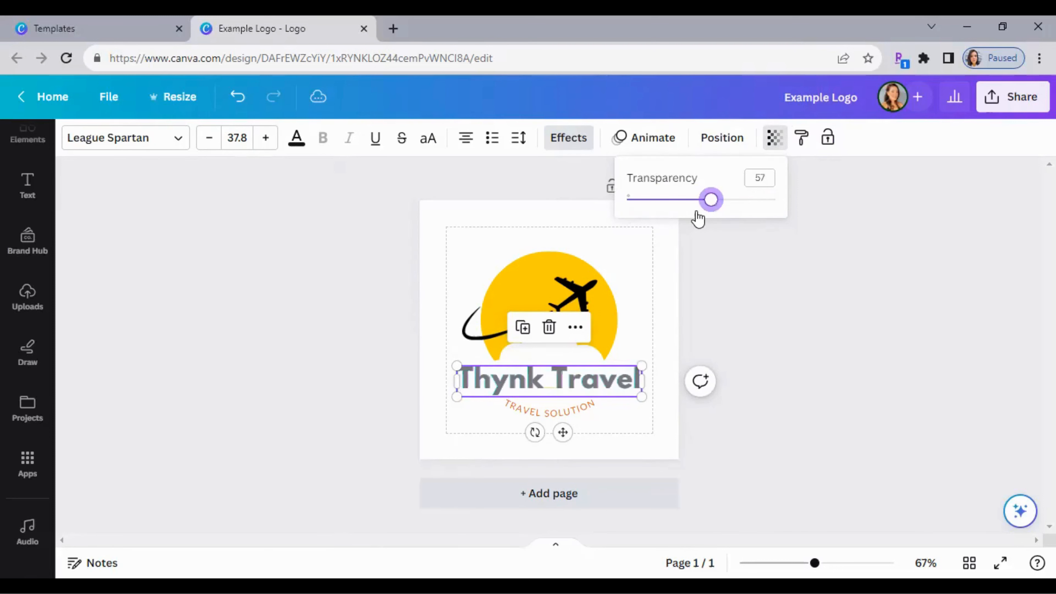
{"action": "left_click", "coordinate": [781, 215]}
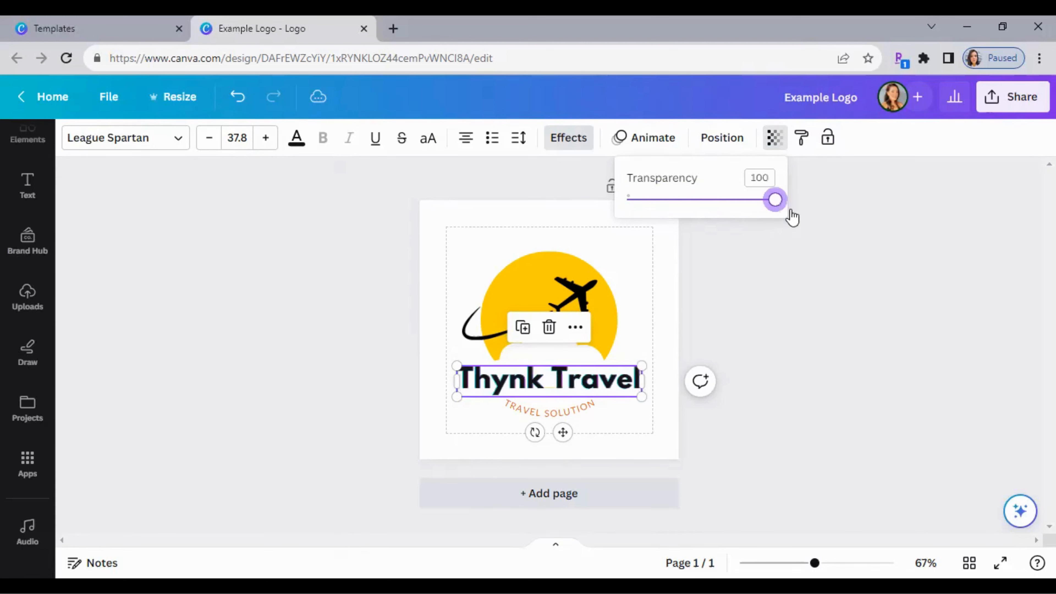
{"action": "left_click", "coordinate": [831, 287]}
{"action": "left_click", "coordinate": [846, 305]}
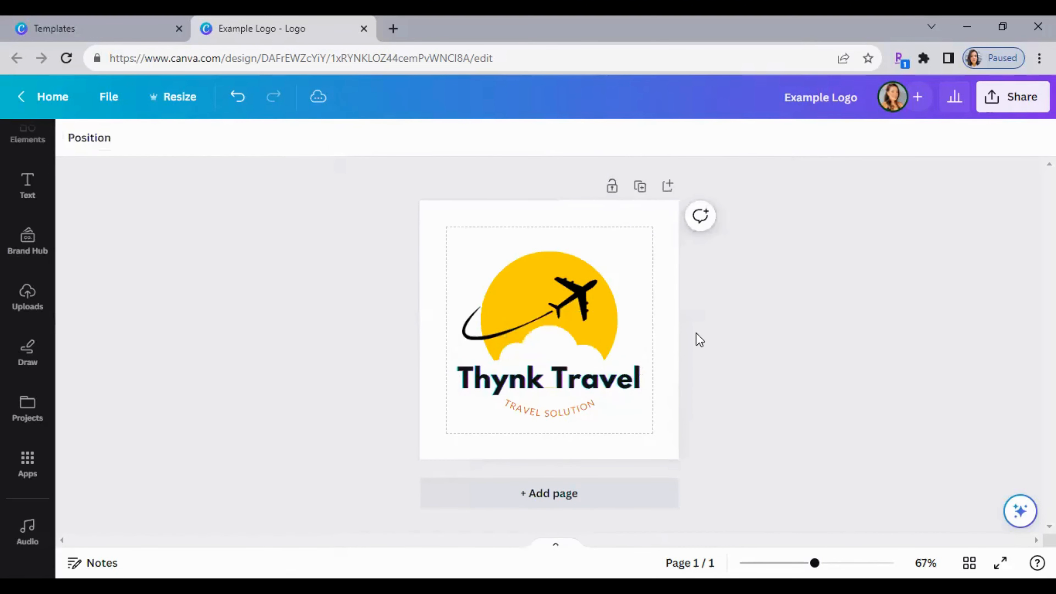
Deselect the Thynk Travel text, look at the text styles, and open the logo design templates.
{"action": "left_click", "coordinate": [628, 391]}
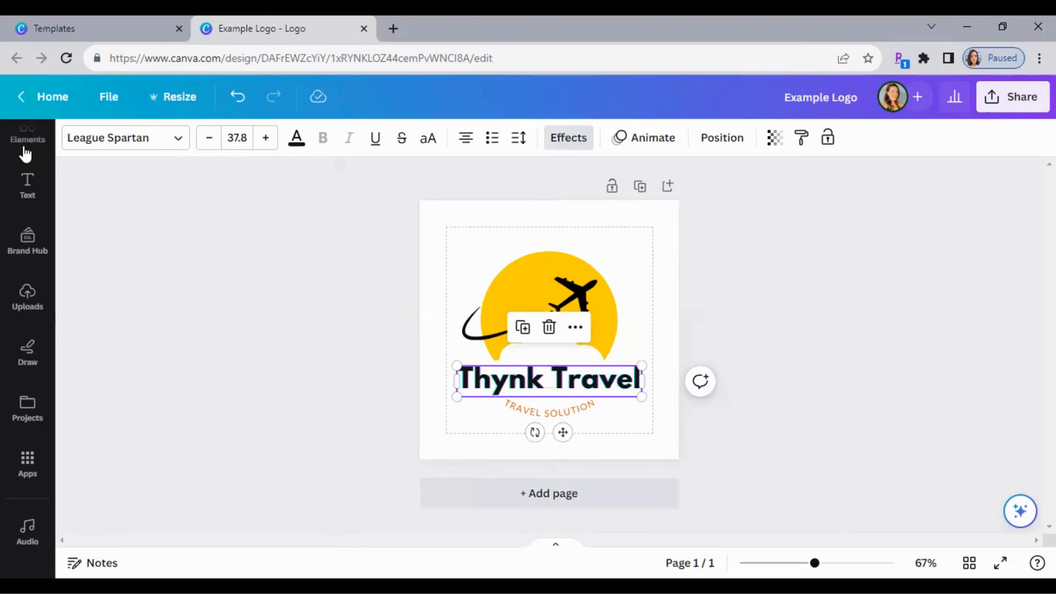
{"action": "left_click", "coordinate": [323, 295]}
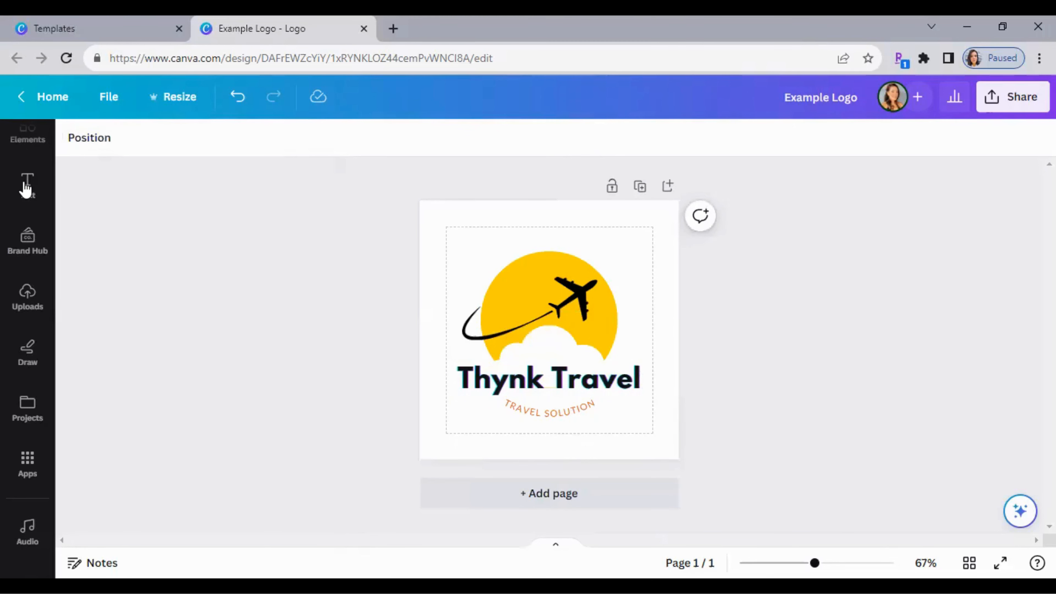
{"action": "left_click", "coordinate": [25, 186]}
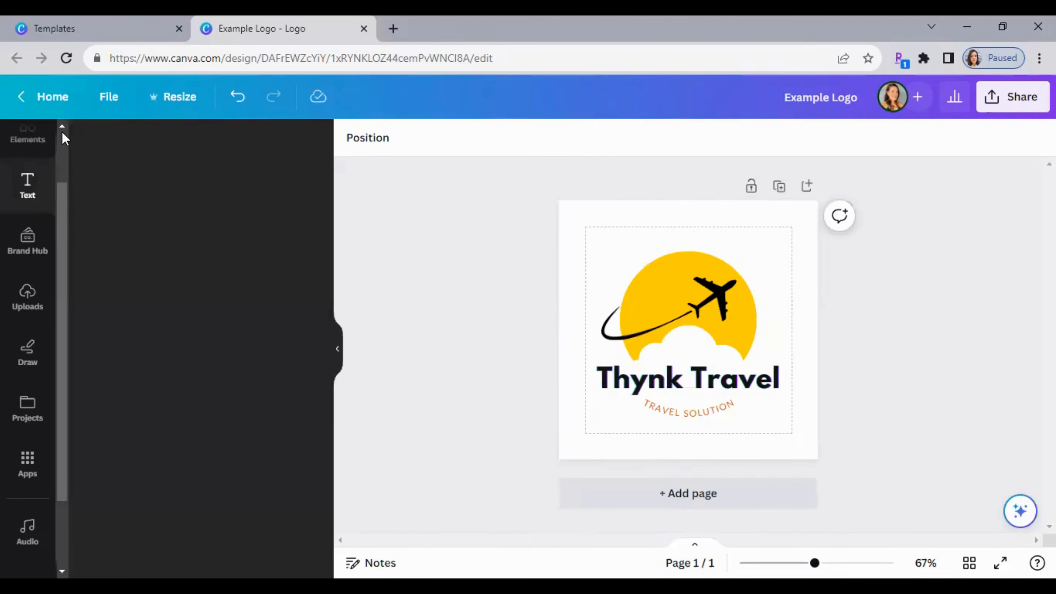
{"action": "scroll", "coordinate": [25, 143], "scroll_direction": "up", "scroll_amount": 2}
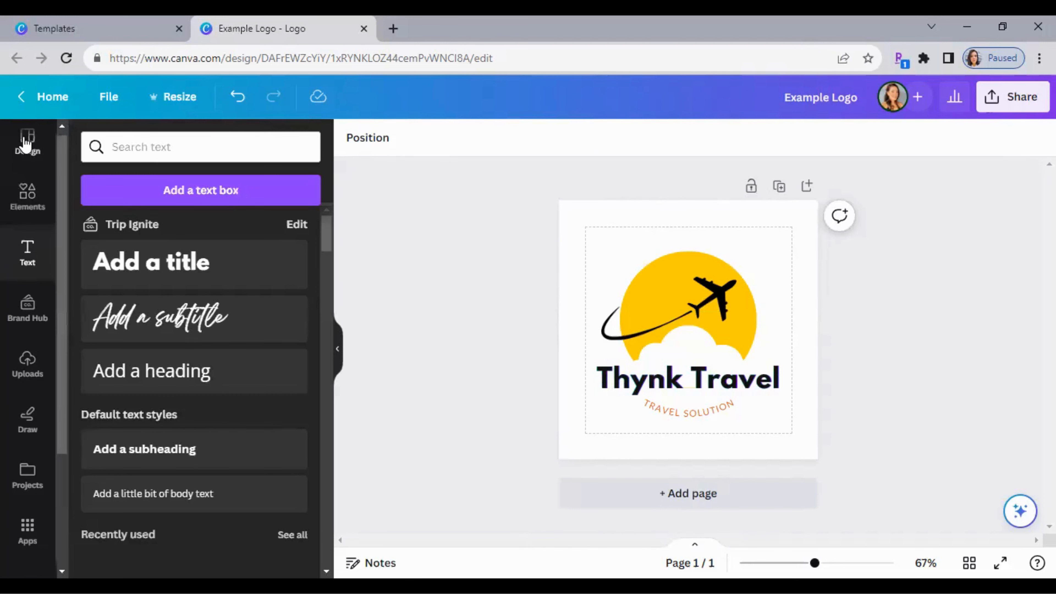
{"action": "left_click", "coordinate": [25, 141]}
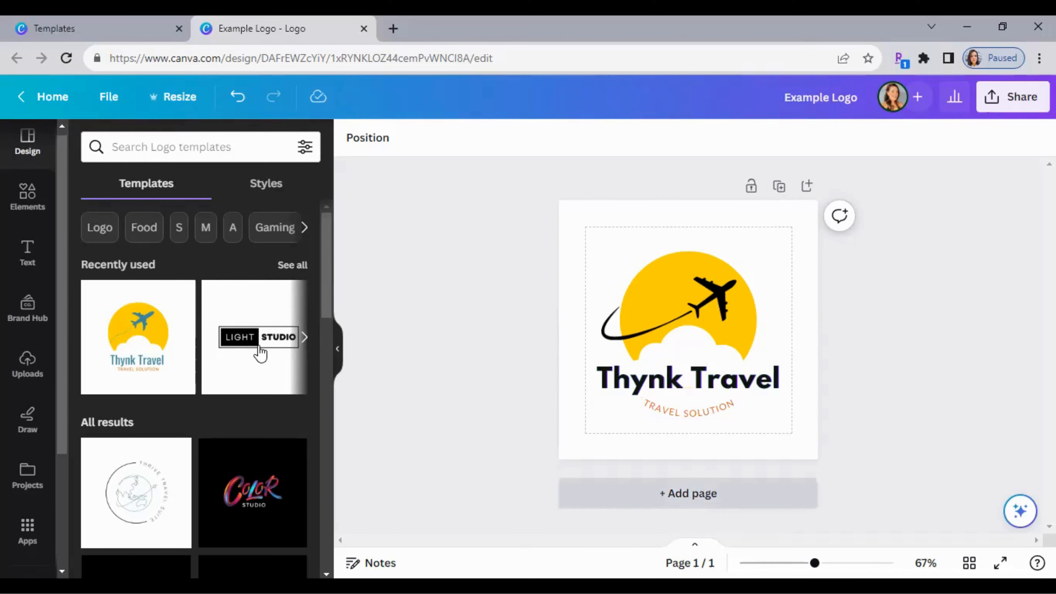
Try the recently used Light Studio logo template on the page, undo it, and return to the logo template list.
{"action": "left_click", "coordinate": [263, 356]}
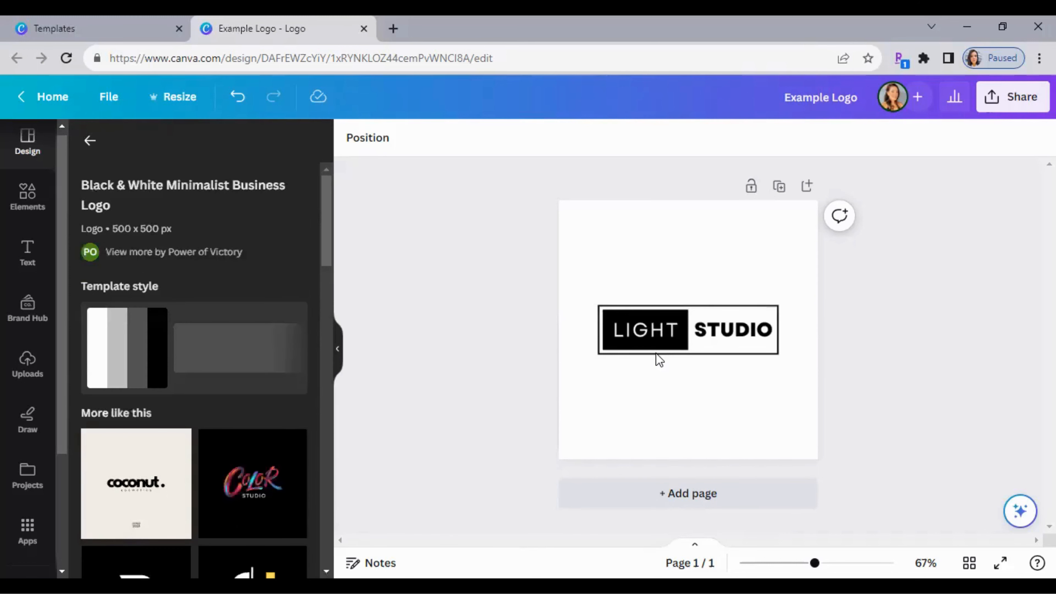
{"action": "left_click", "coordinate": [588, 329]}
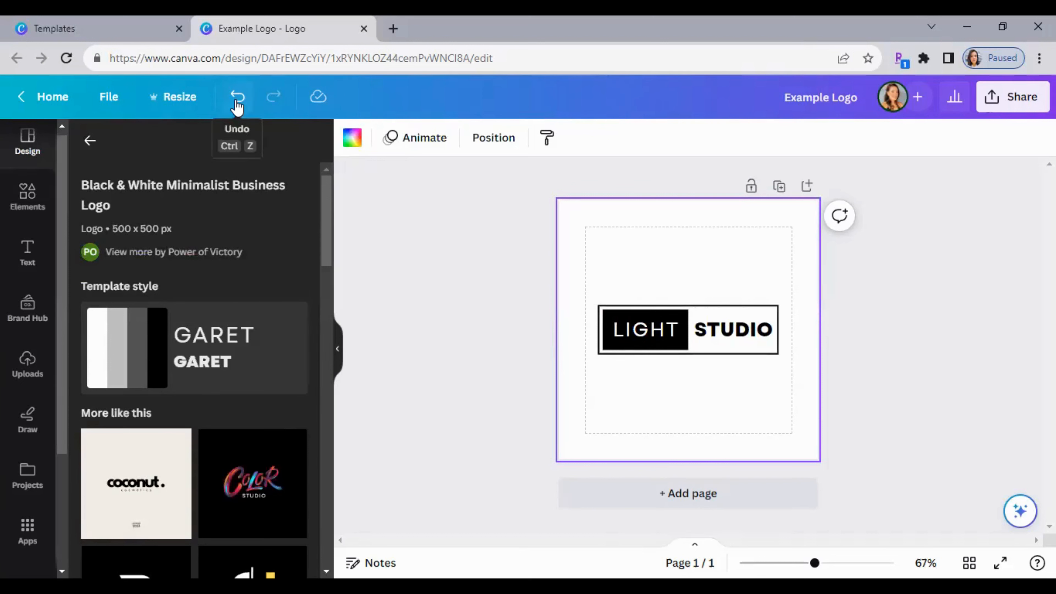
{"action": "left_click", "coordinate": [236, 102]}
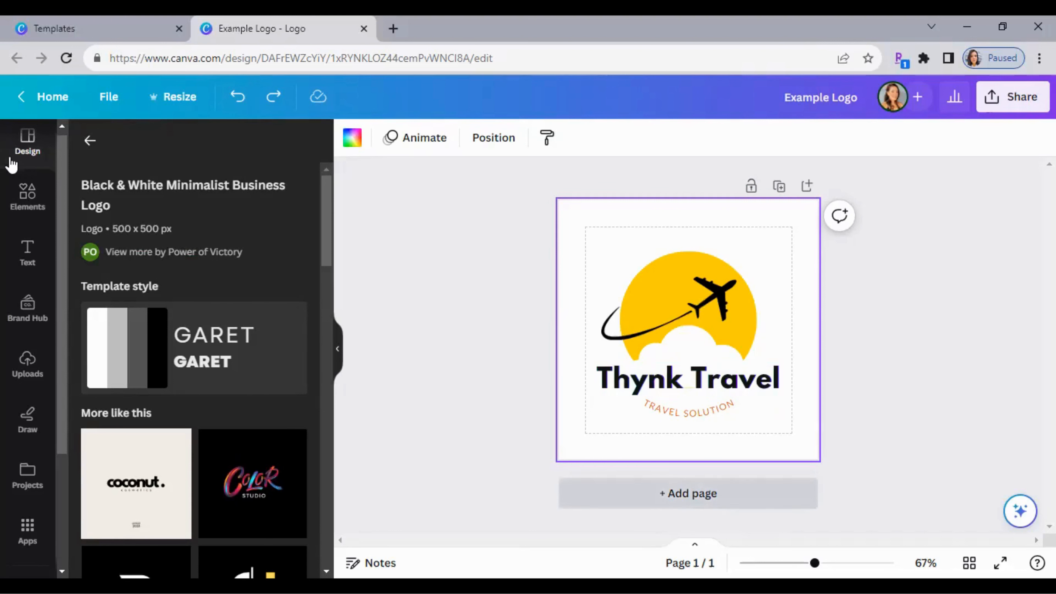
{"action": "left_click", "coordinate": [89, 140]}
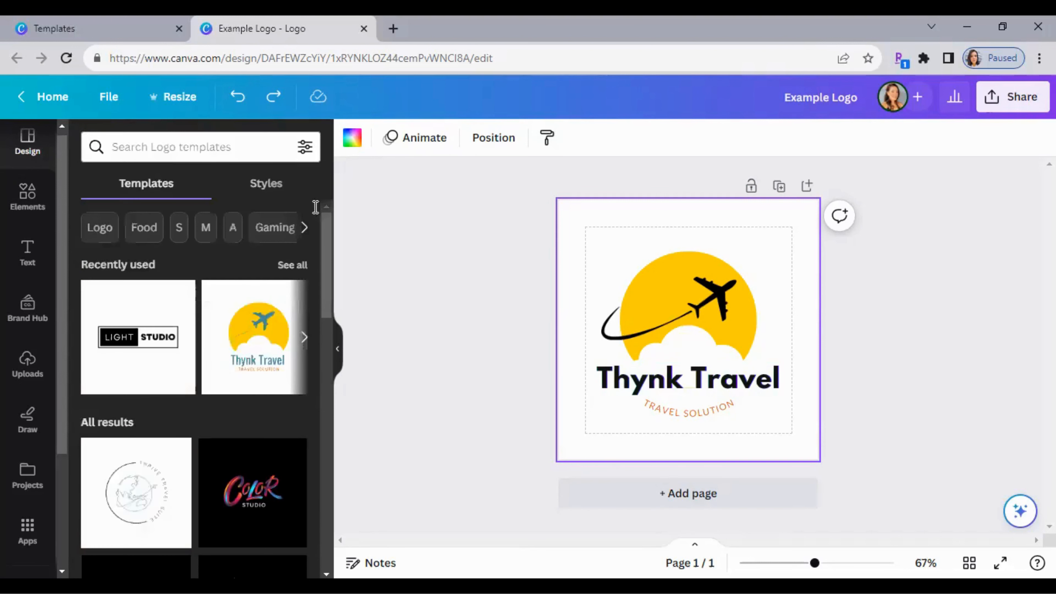
Add a second page and apply the recently used Light Studio logo template to it.
{"action": "left_click", "coordinate": [691, 504]}
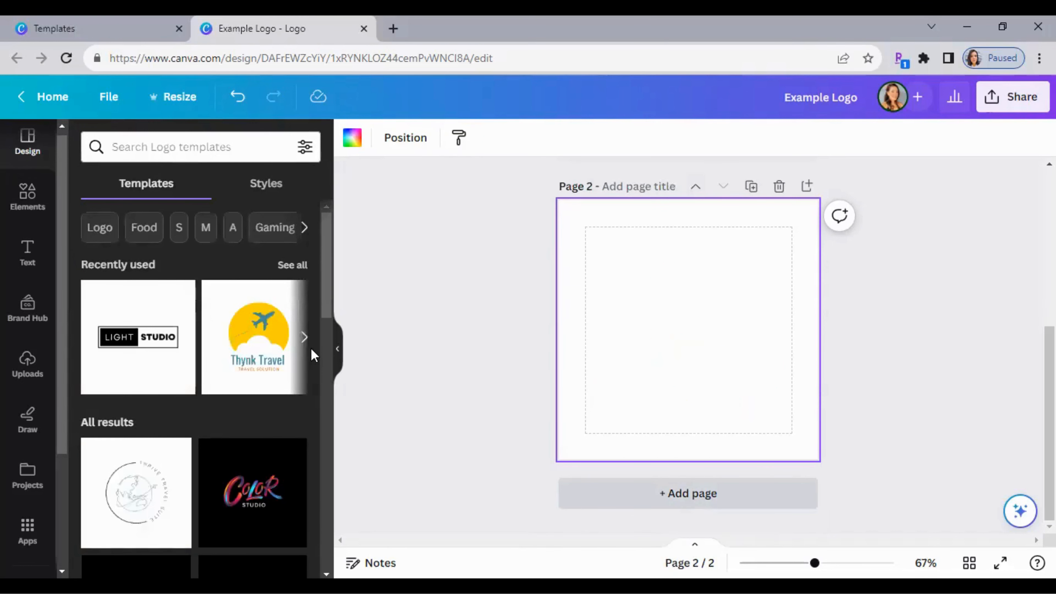
{"action": "left_click", "coordinate": [124, 349]}
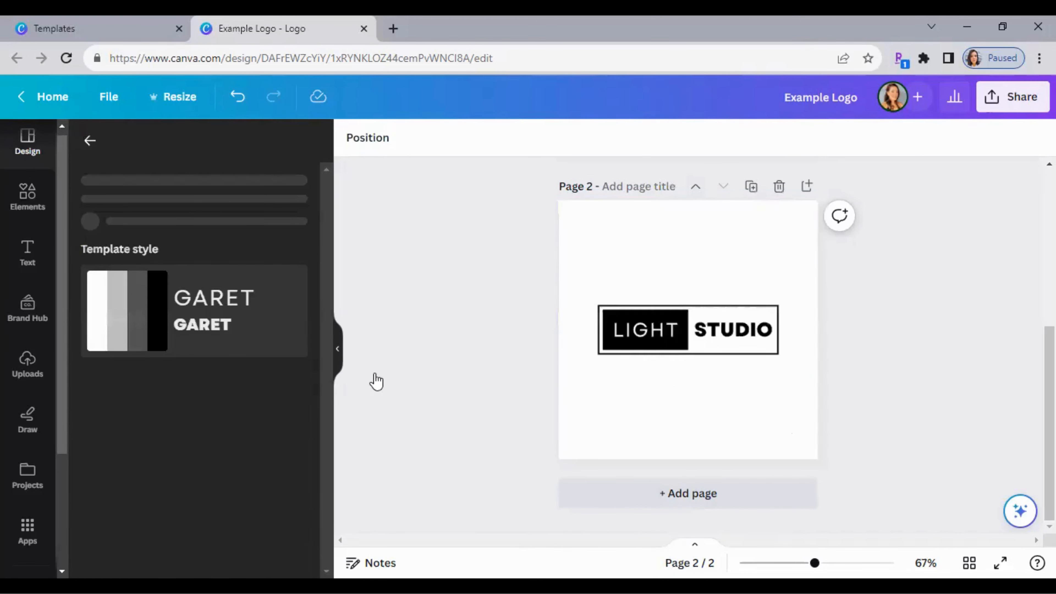
{"action": "left_click", "coordinate": [573, 384]}
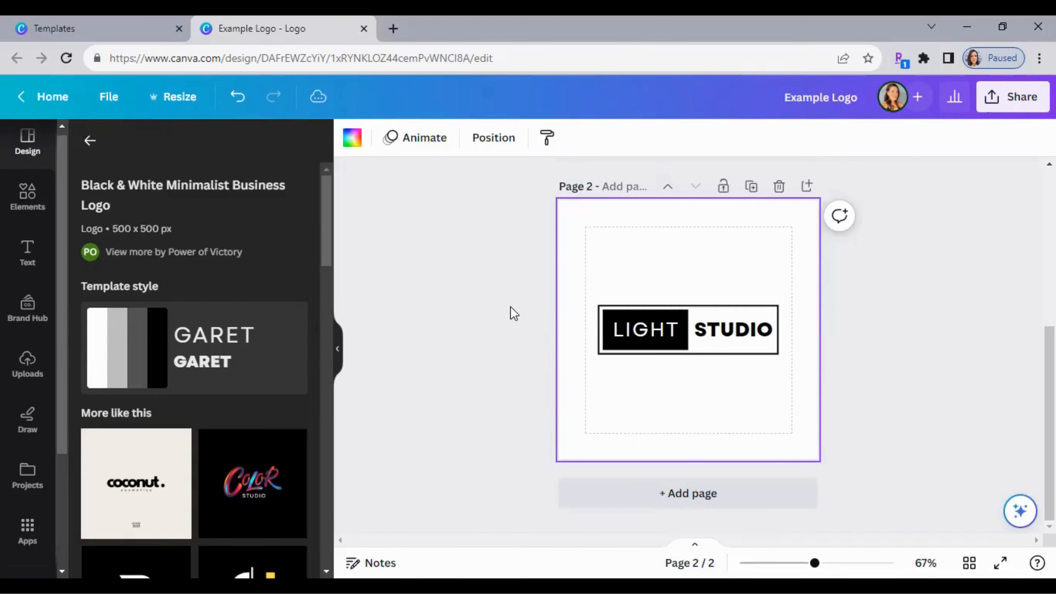
Copy all the elements of the Light Studio logo on page 2 together.
{"action": "left_click_drag", "start_coordinate": [510, 308], "coordinate": [794, 360]}
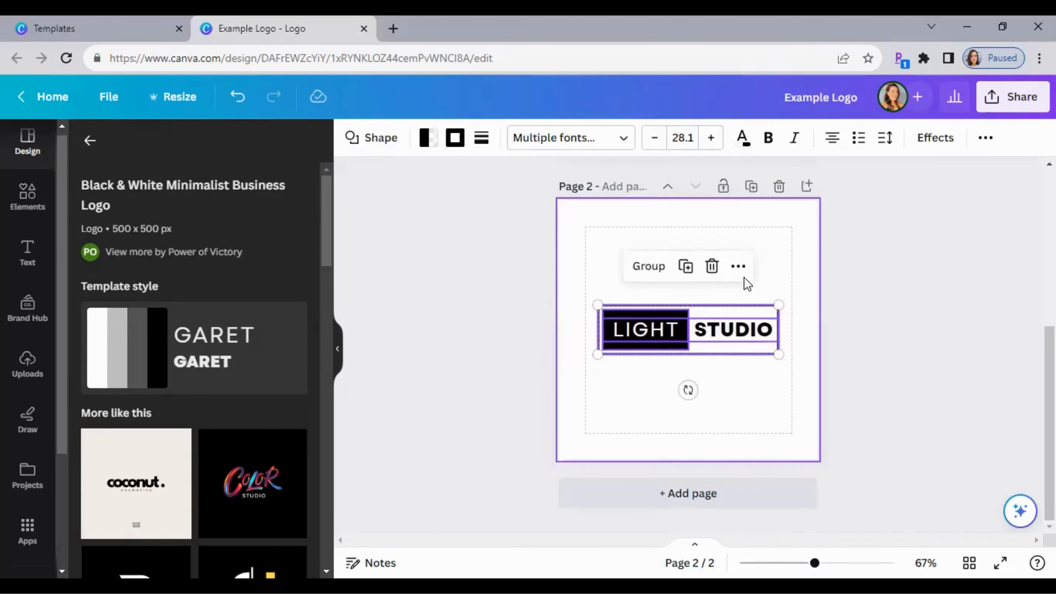
{"action": "left_click", "coordinate": [737, 267]}
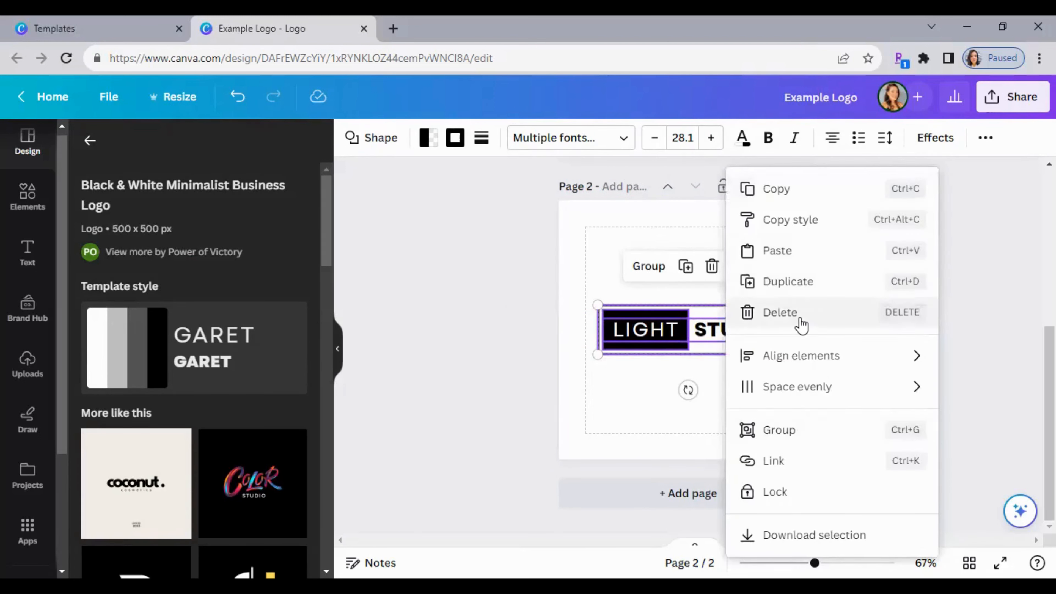
{"action": "mouse_move", "coordinate": [804, 357]}
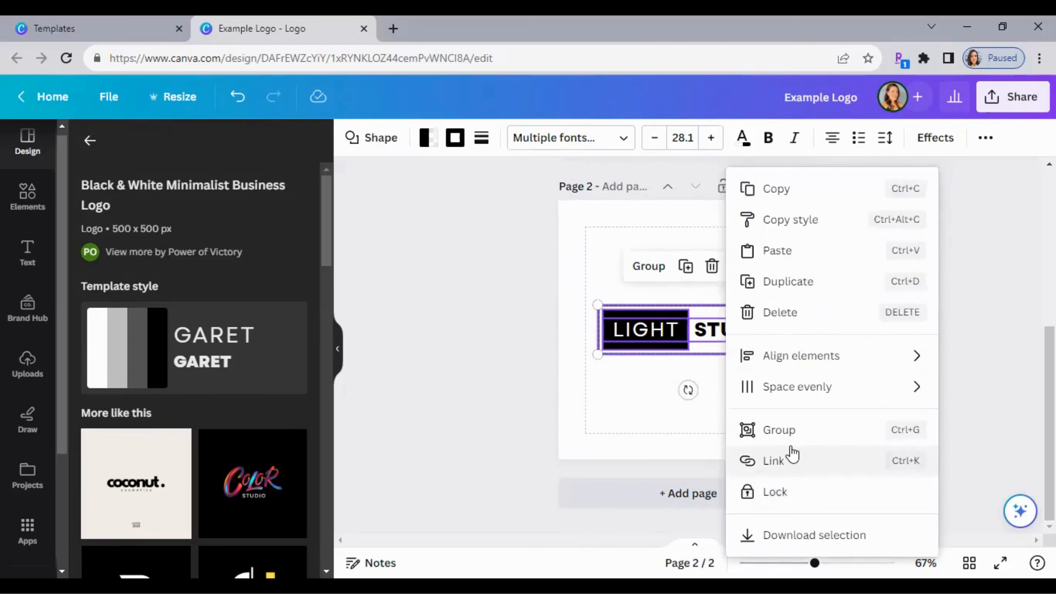
{"action": "left_click", "coordinate": [790, 192]}
Delete the large Thynk Travel text from the travel logo on page 1.
{"action": "scroll", "coordinate": [688, 345], "scroll_direction": "up", "scroll_amount": 5}
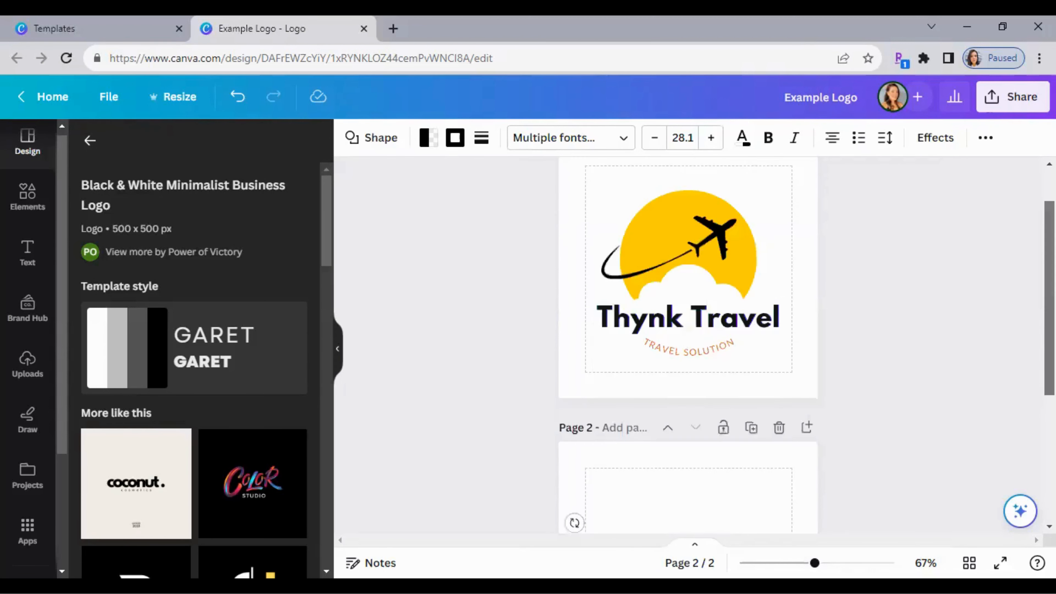
{"action": "scroll", "coordinate": [917, 318], "scroll_direction": "up", "scroll_amount": 1}
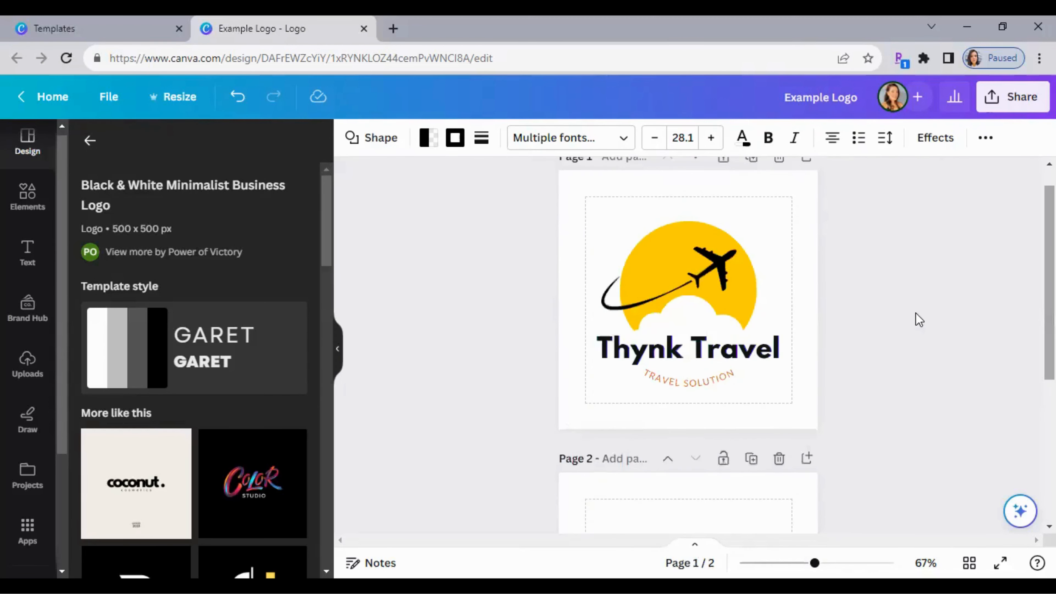
{"action": "left_click", "coordinate": [727, 357]}
{"action": "key", "text": "Delete"}
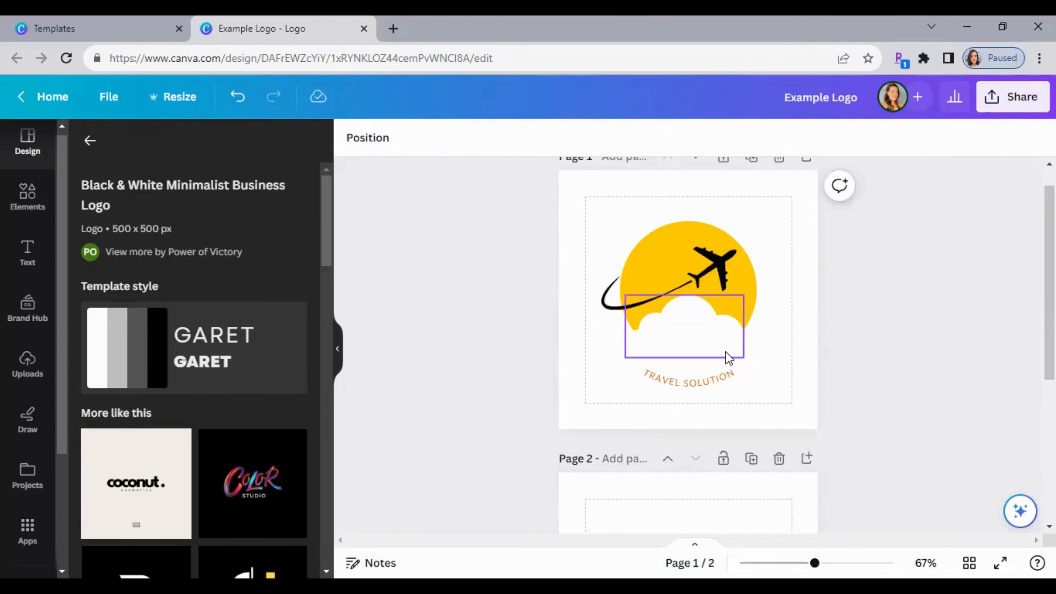
Paste the Light Studio logo onto page 1, shrink it until its text size is 20.1, and center it just above TRAVEL SOLUTION.
{"action": "right_click", "coordinate": [762, 351]}
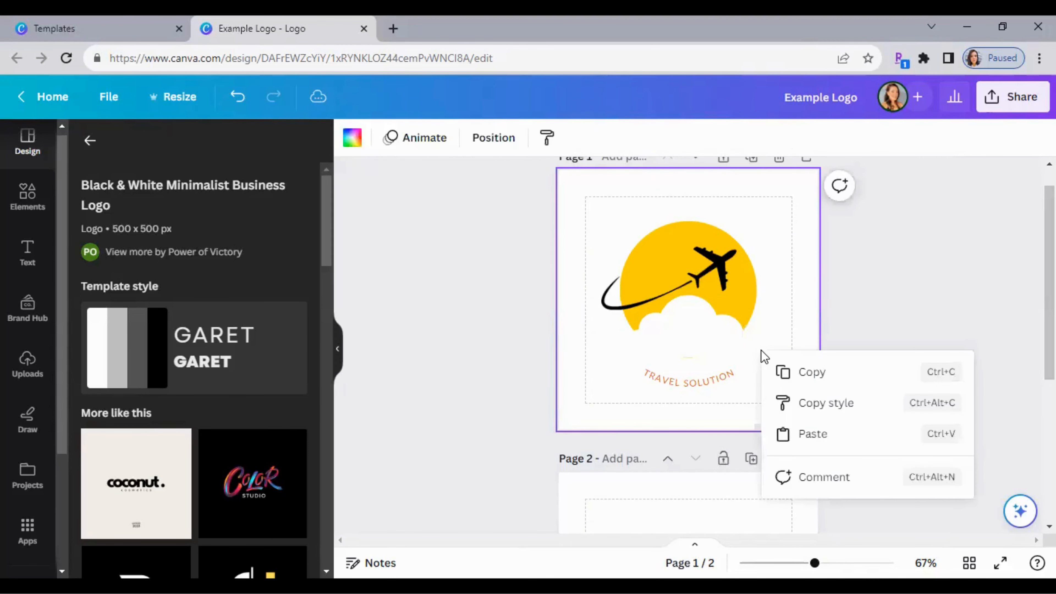
{"action": "left_click", "coordinate": [813, 434]}
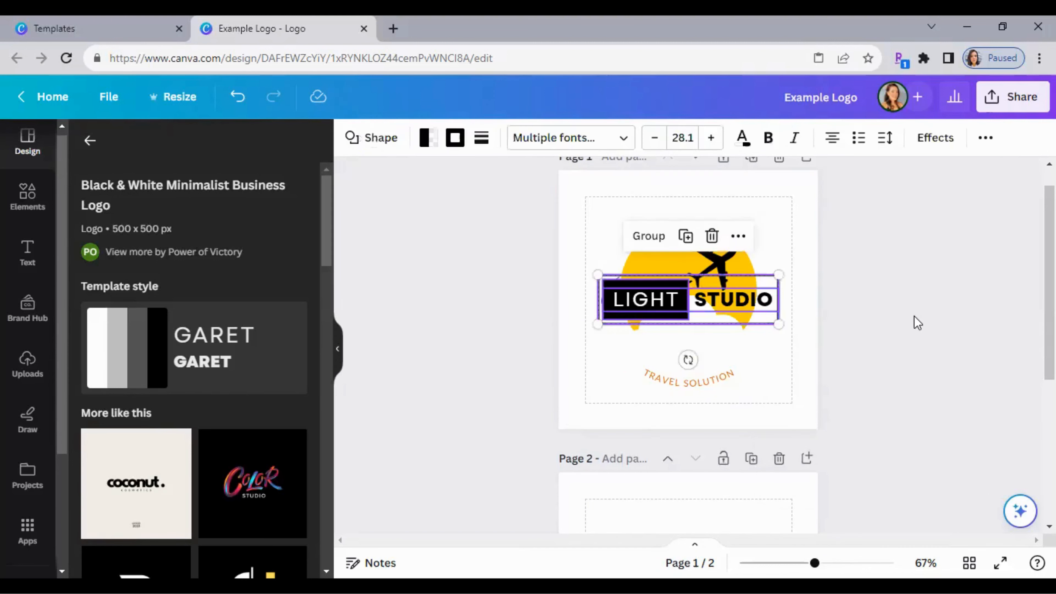
{"action": "left_click_drag", "start_coordinate": [735, 306], "coordinate": [735, 346]}
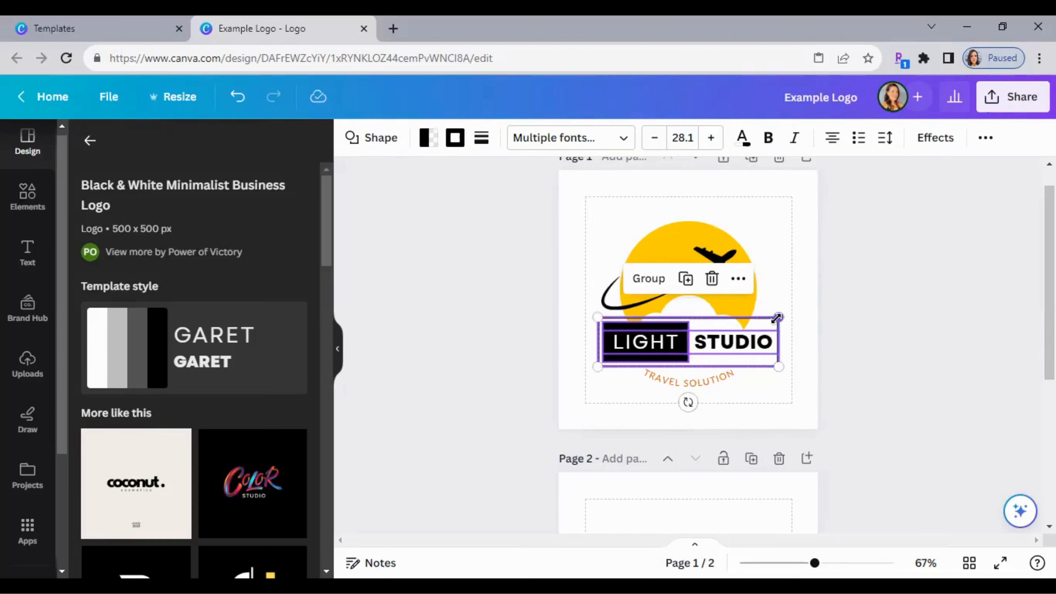
{"action": "left_click_drag", "start_coordinate": [778, 319], "coordinate": [727, 331]}
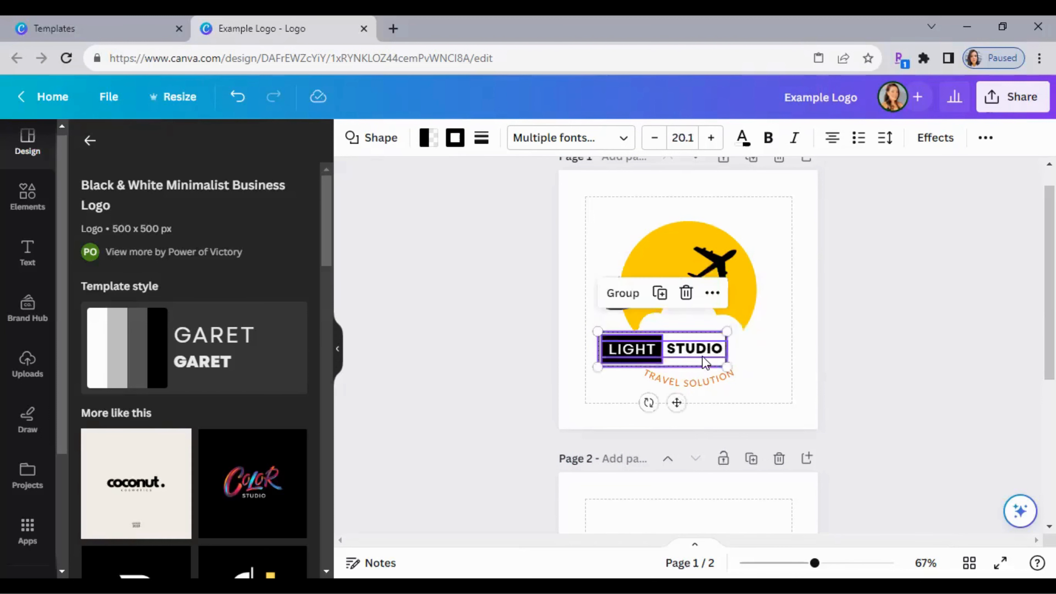
{"action": "left_click_drag", "start_coordinate": [679, 403], "coordinate": [700, 403]}
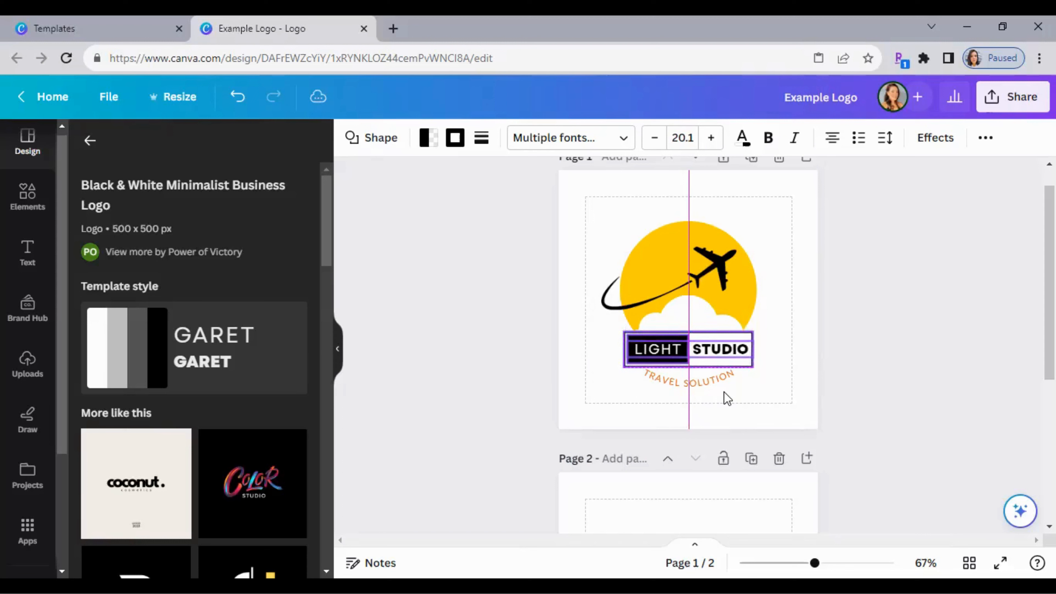
{"action": "left_click", "coordinate": [874, 377]}
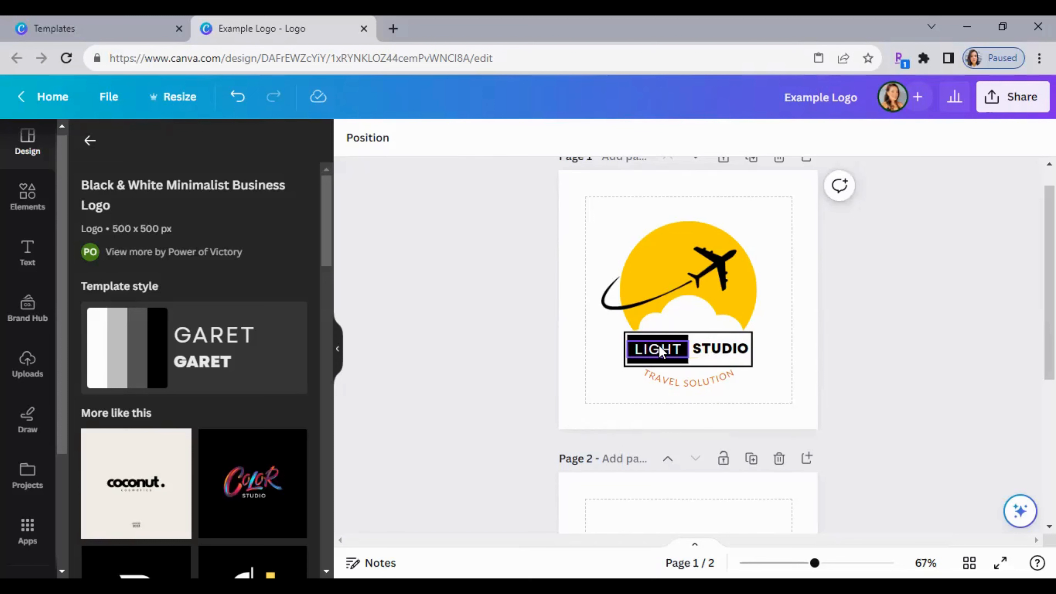
Replace LIGHT with THYNK and STUDIO with TRAVEL in the pasted logo on page 1.
{"action": "double_click", "coordinate": [674, 350]}
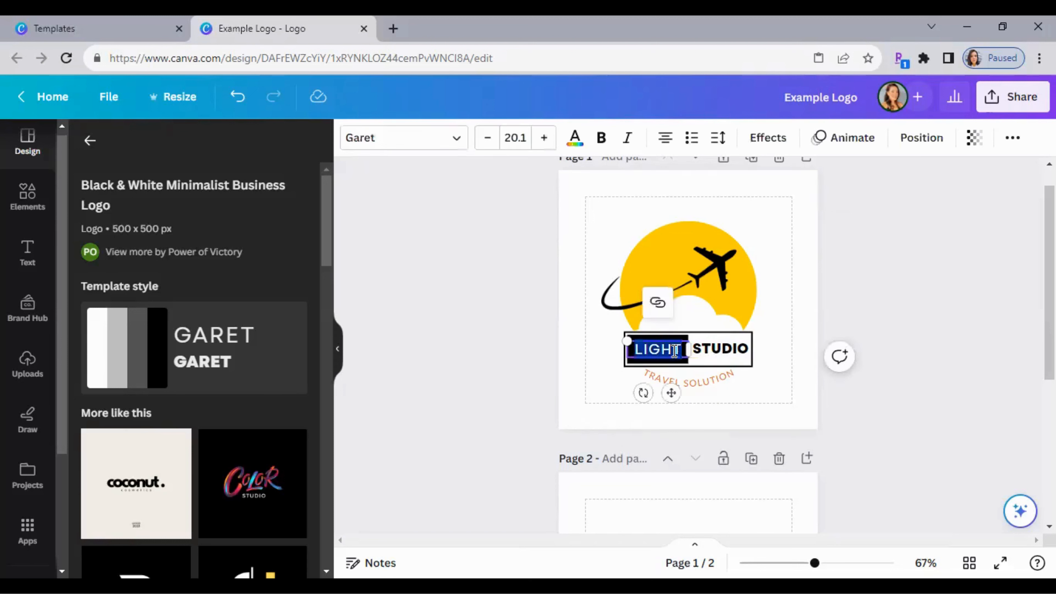
{"action": "type", "text": "THY"}
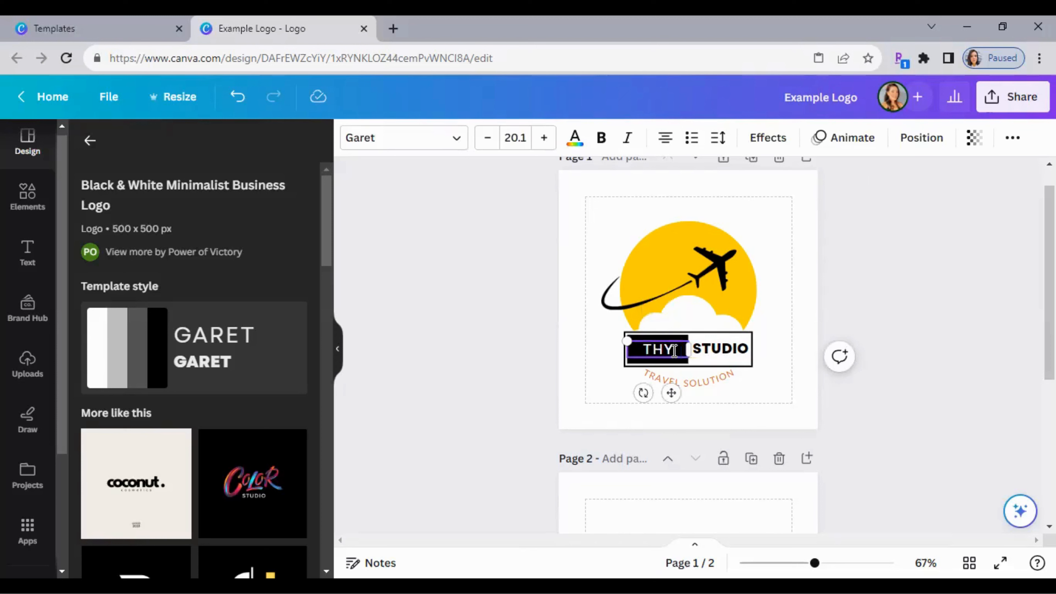
{"action": "type", "text": "NK"}
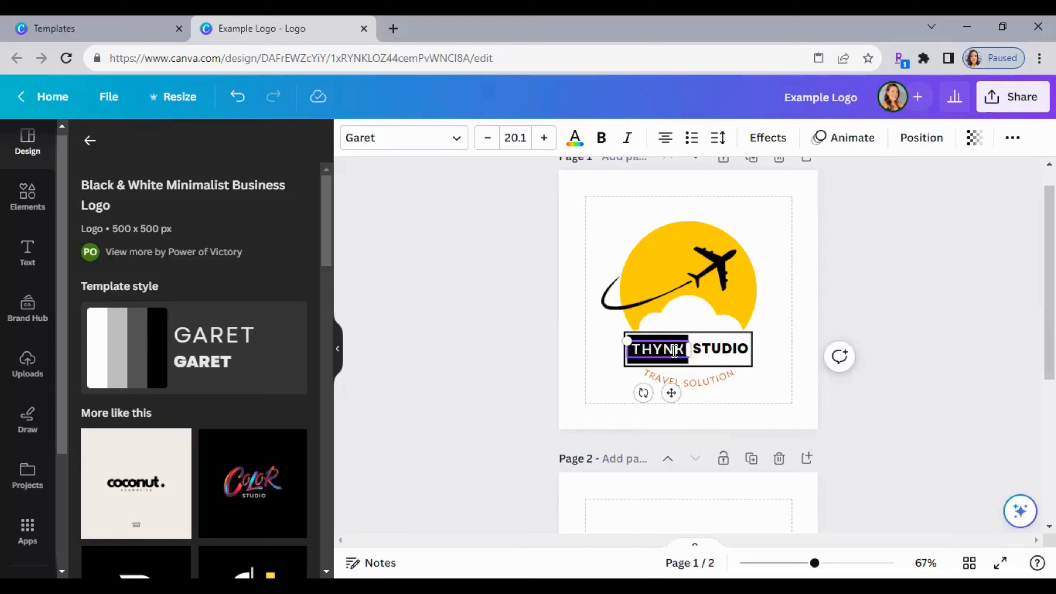
{"action": "double_click", "coordinate": [727, 346]}
{"action": "type", "text": "TRAVEL"}
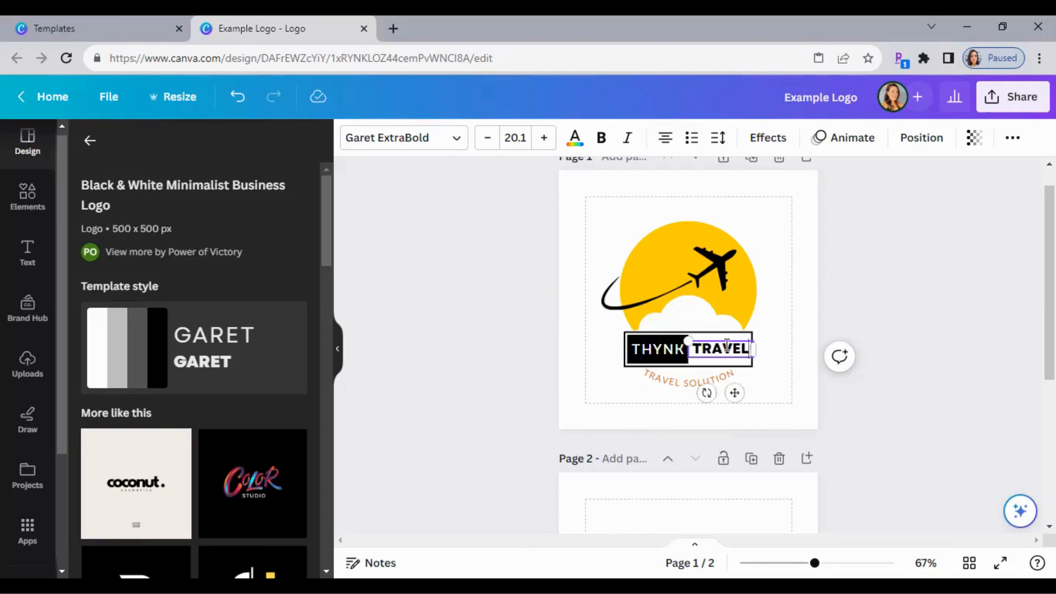
{"action": "left_click", "coordinate": [919, 313]}
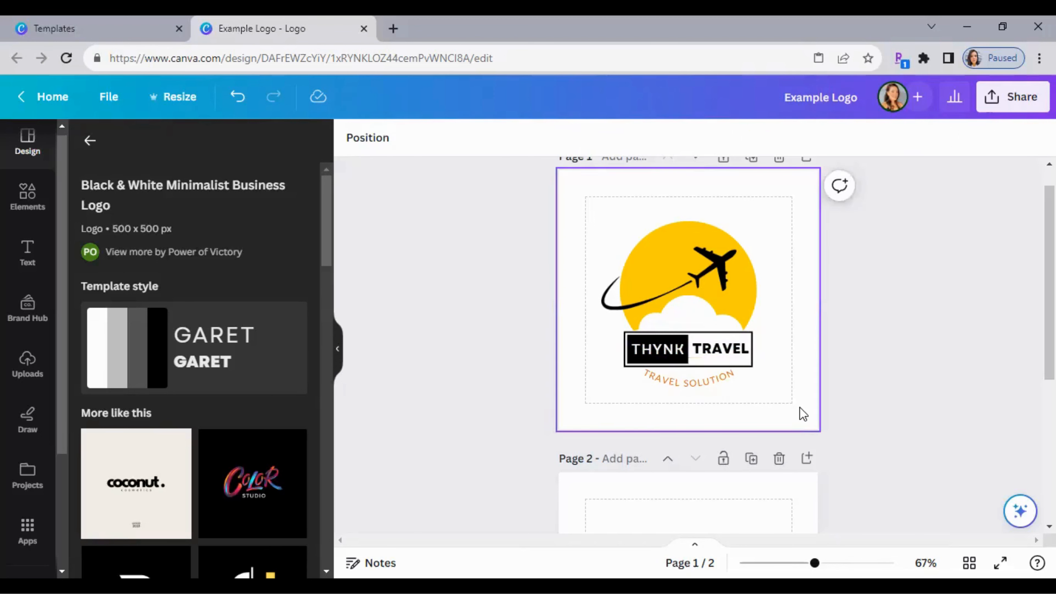
Move the curved TRAVEL SOLUTION text slightly lower beneath the THYNK TRAVEL box.
{"action": "left_click", "coordinate": [695, 387]}
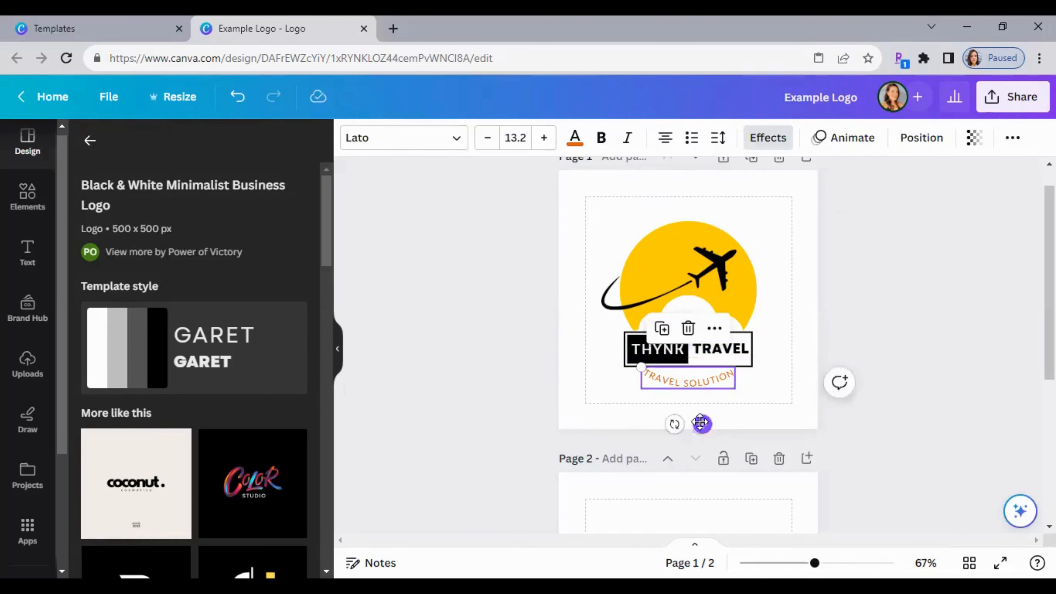
{"action": "left_click_drag", "start_coordinate": [702, 424], "coordinate": [699, 428]}
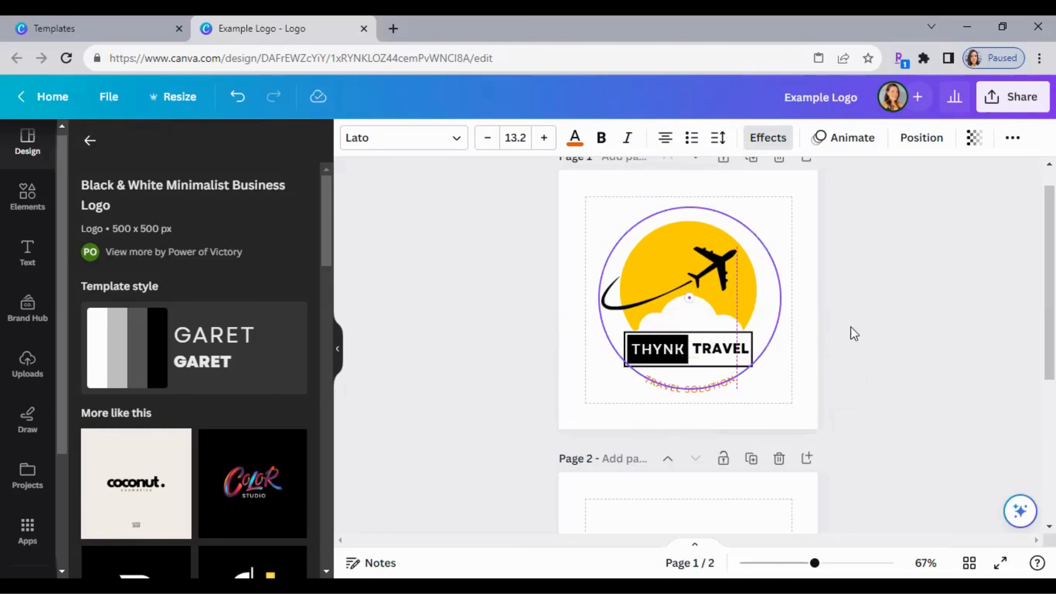
{"action": "left_click", "coordinate": [963, 303]}
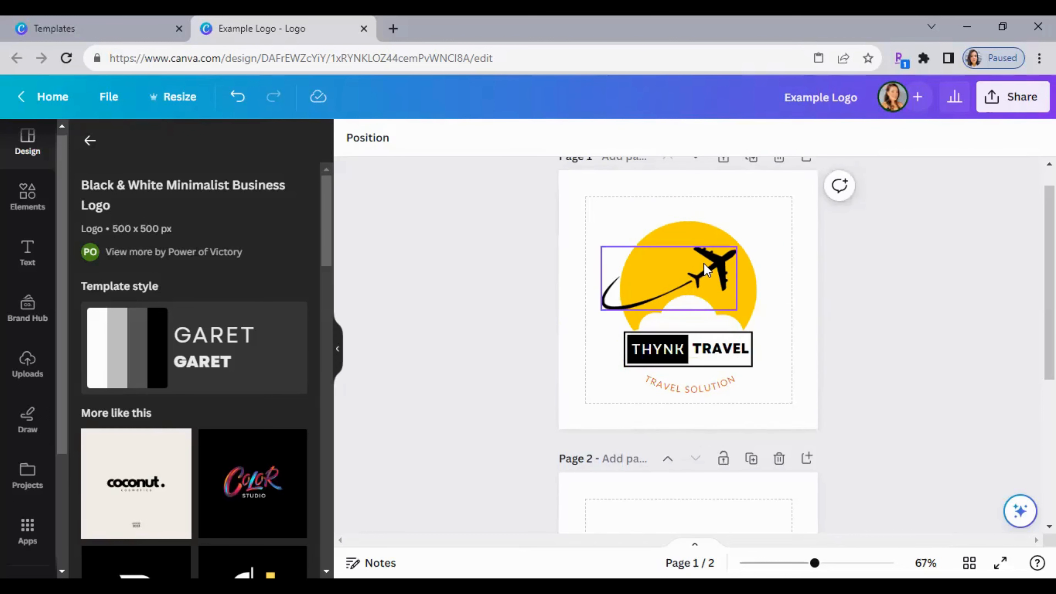
Recolor the airplane graphic with the orange from the document colors.
{"action": "left_click", "coordinate": [728, 278]}
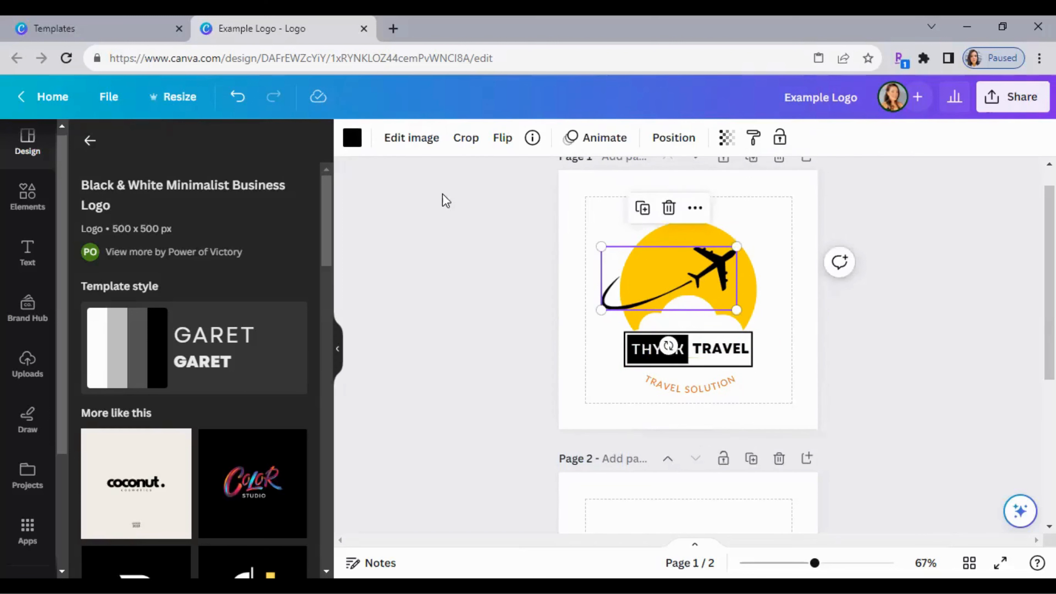
{"action": "left_click", "coordinate": [351, 142]}
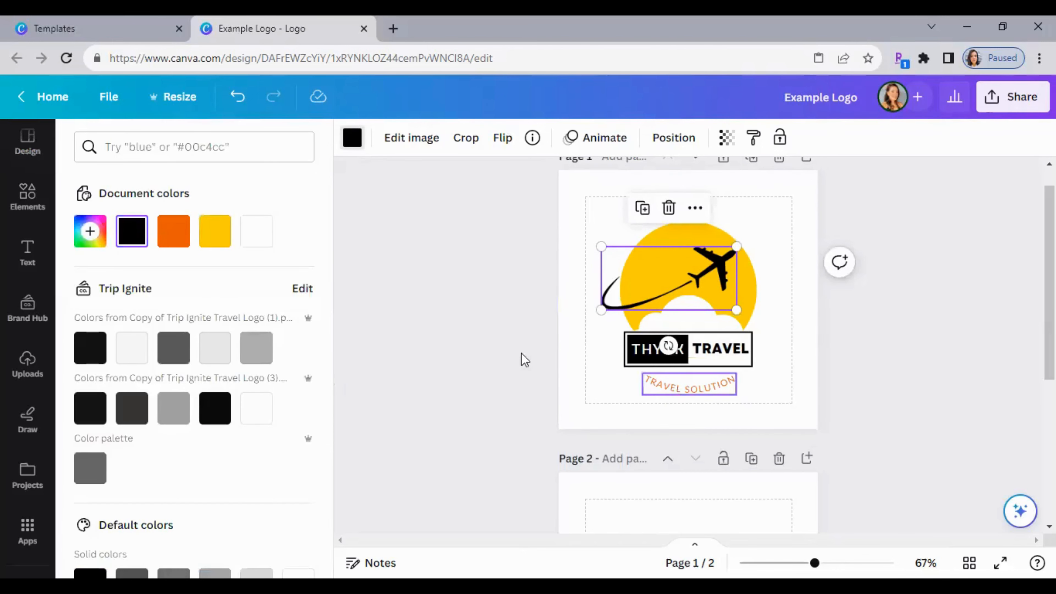
{"action": "left_click", "coordinate": [173, 232]}
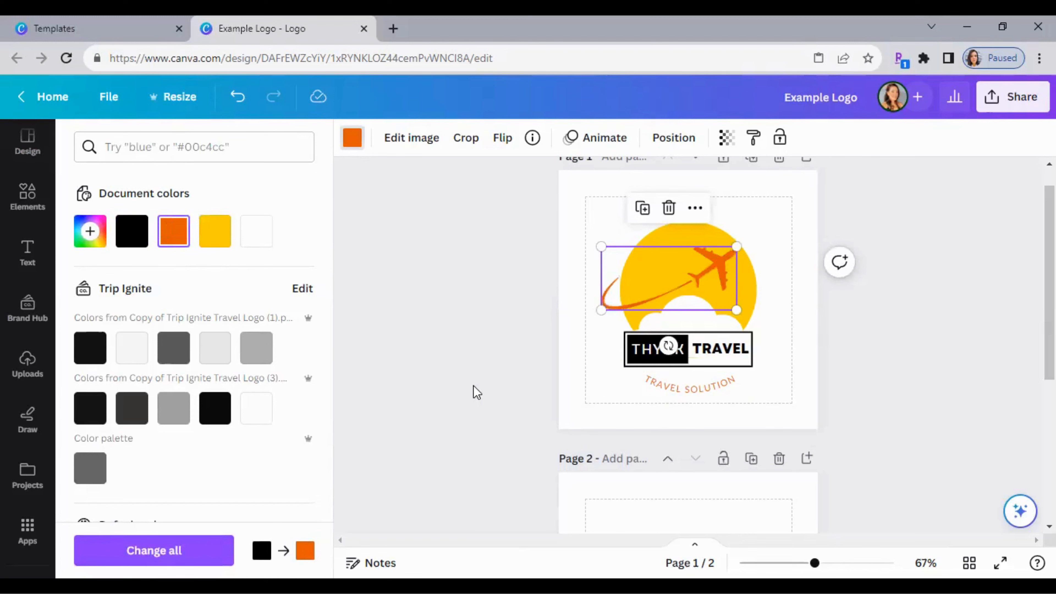
{"action": "key", "text": "Escape"}
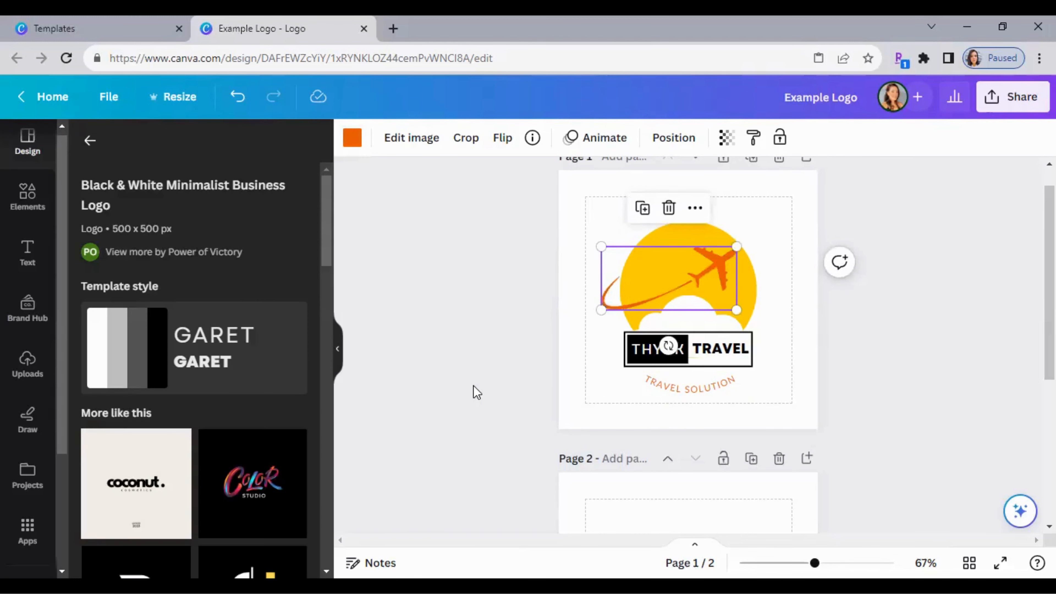
Look at the image effects for the airplane graphic, and try flipping it horizontally and vertically.
{"action": "left_click", "coordinate": [420, 146]}
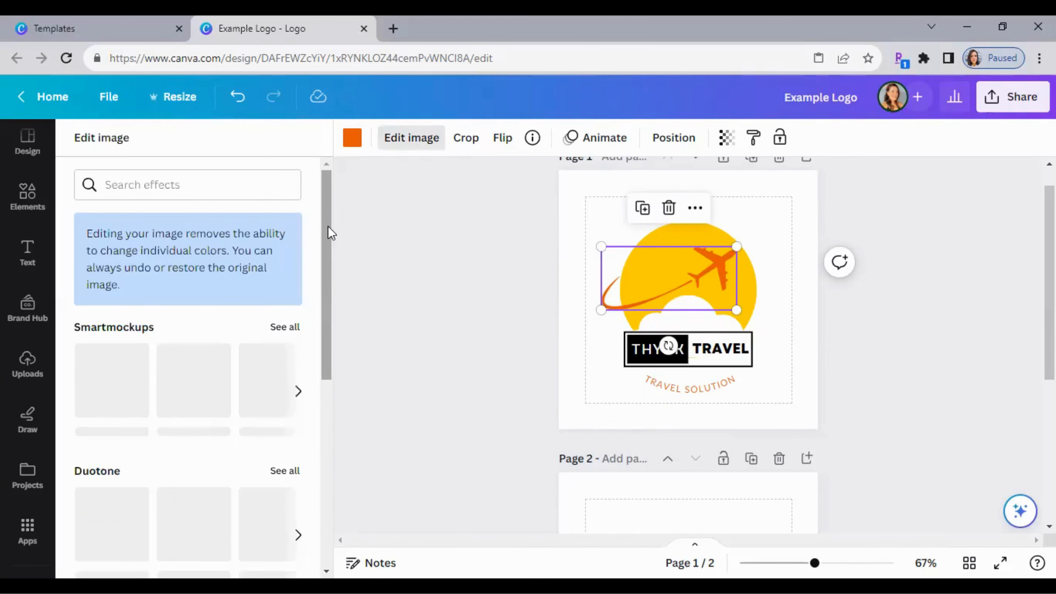
{"action": "left_click_drag", "start_coordinate": [328, 226], "coordinate": [326, 187]}
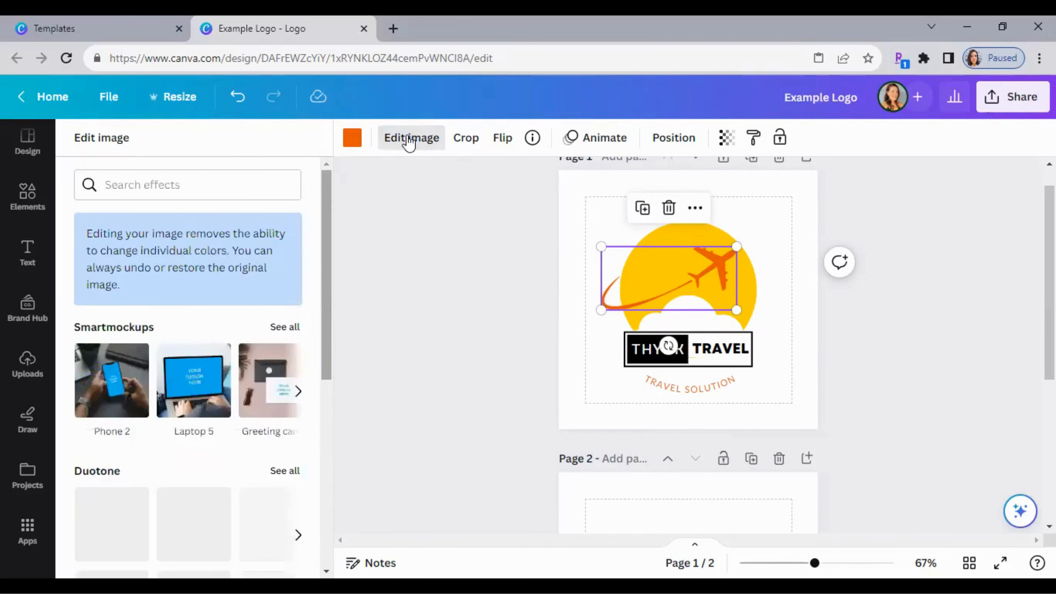
{"action": "left_click", "coordinate": [505, 139]}
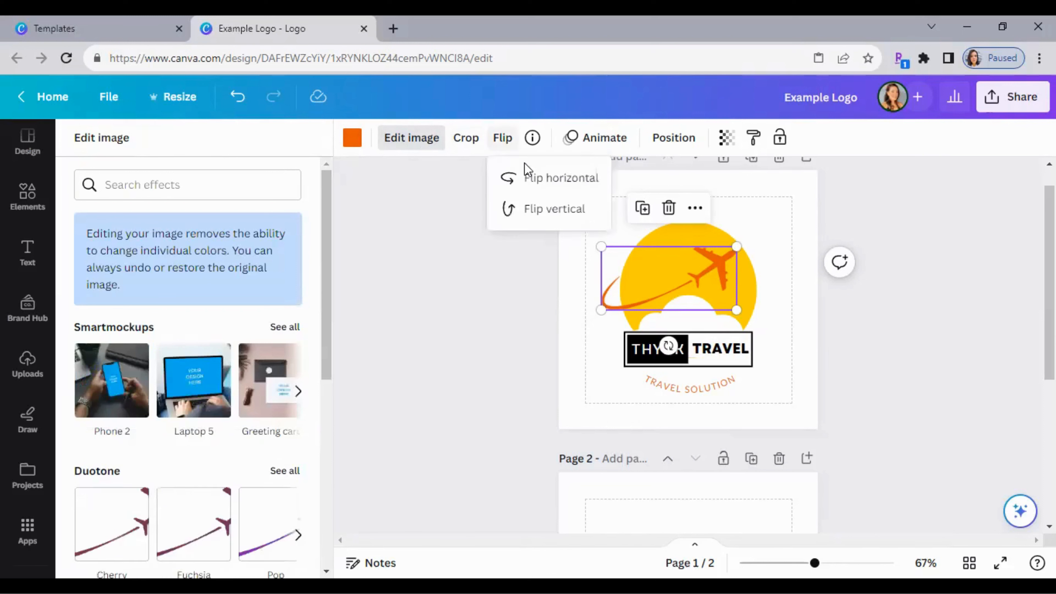
{"action": "left_click", "coordinate": [546, 189]}
{"action": "left_click", "coordinate": [547, 190]}
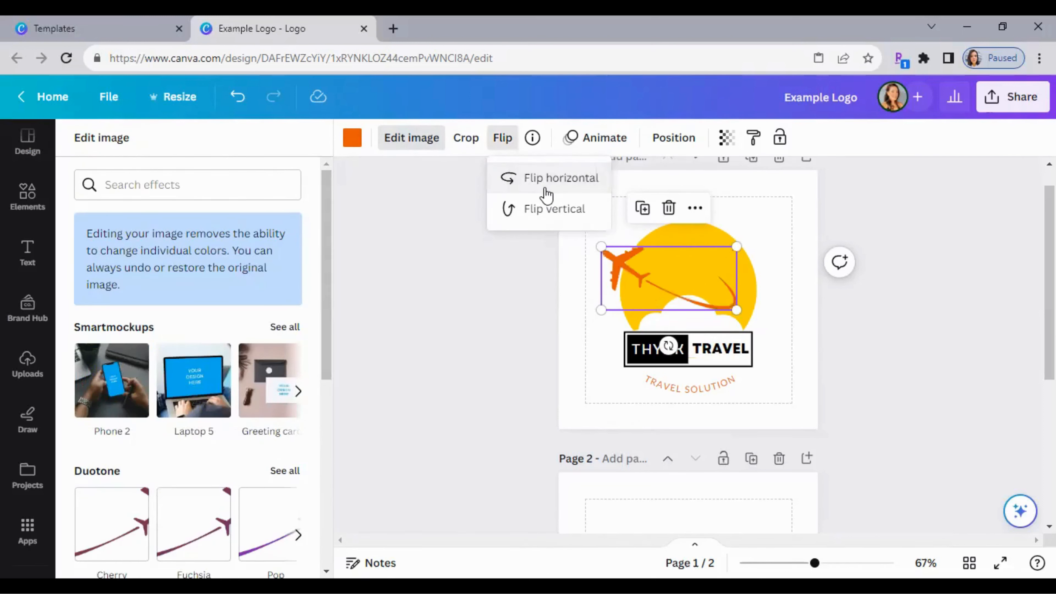
{"action": "left_click", "coordinate": [552, 222]}
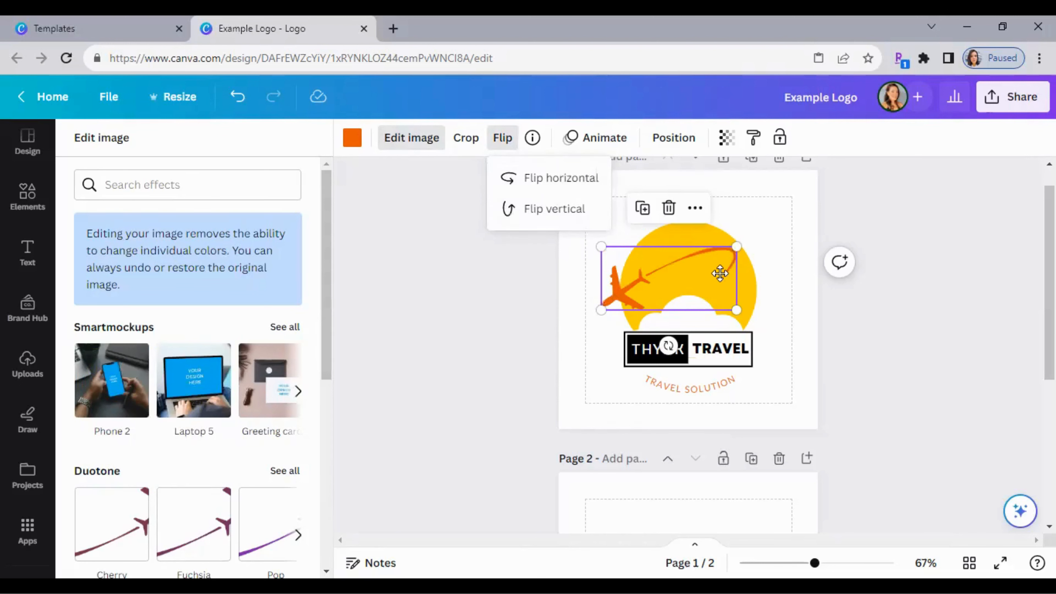
Move the airplane graphic up and to the right on the sun, and flip it vertically and horizontally back to its original orientation.
{"action": "left_click_drag", "start_coordinate": [719, 273], "coordinate": [735, 276]}
{"action": "left_click", "coordinate": [502, 137]}
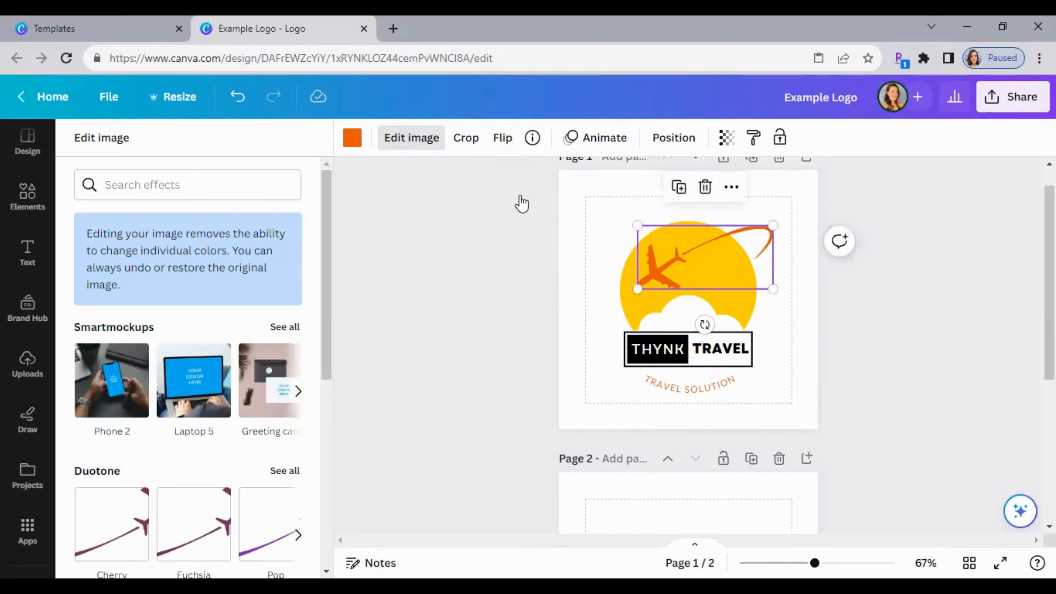
{"action": "left_click", "coordinate": [527, 206]}
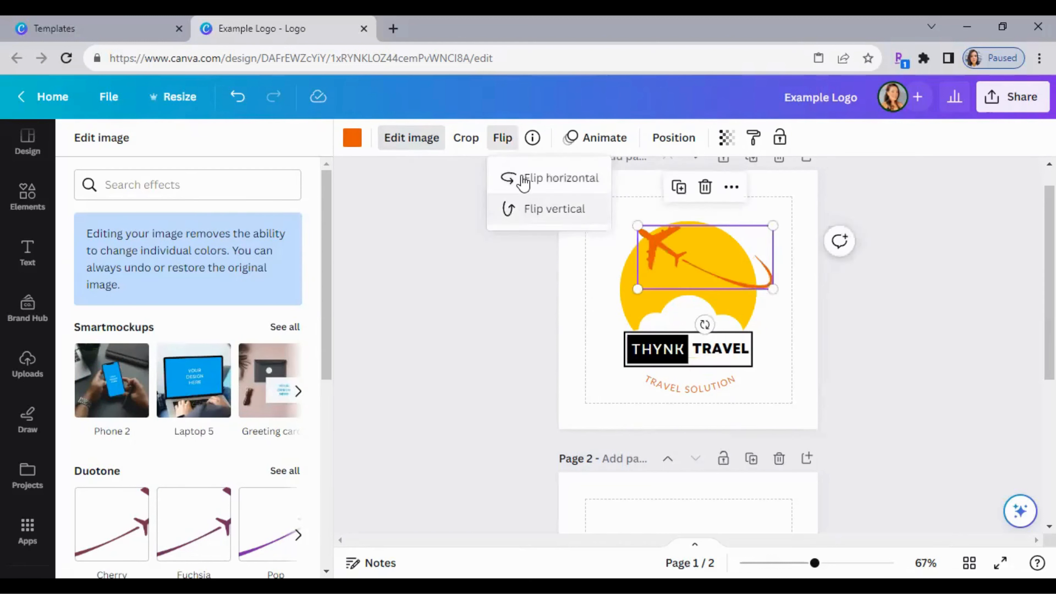
{"action": "left_click", "coordinate": [523, 177]}
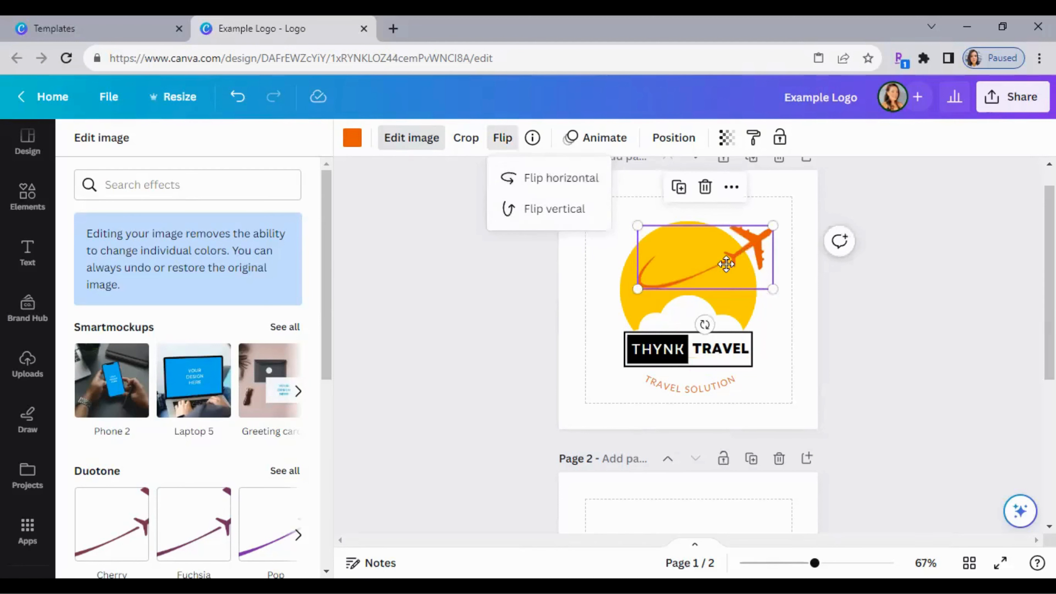
Move the airplane graphic down and to the left so its trail extends past the sun's left edge.
{"action": "left_click_drag", "start_coordinate": [734, 250], "coordinate": [706, 271]}
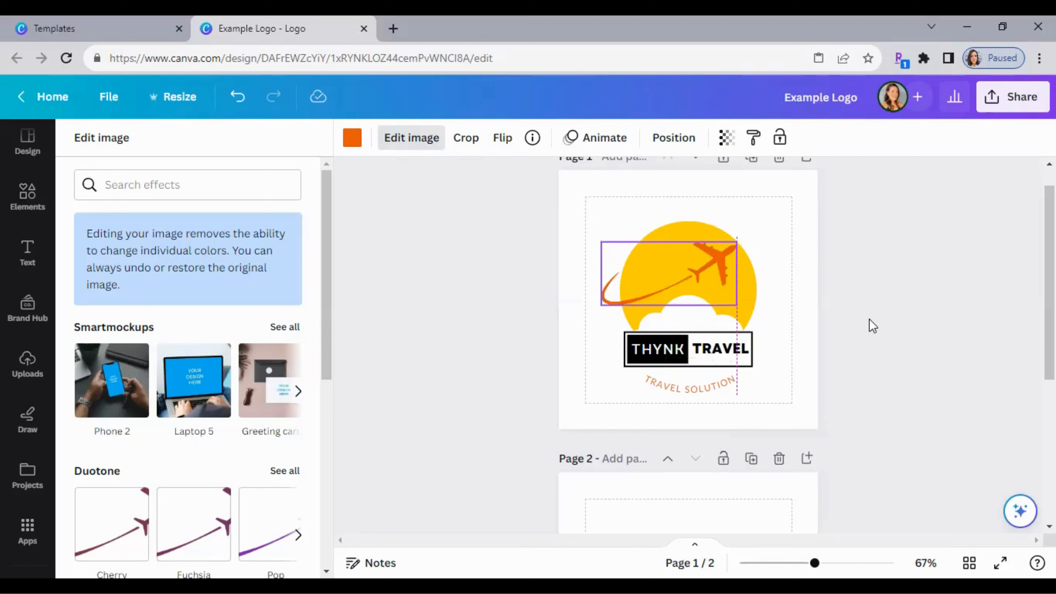
{"action": "left_click", "coordinate": [893, 326]}
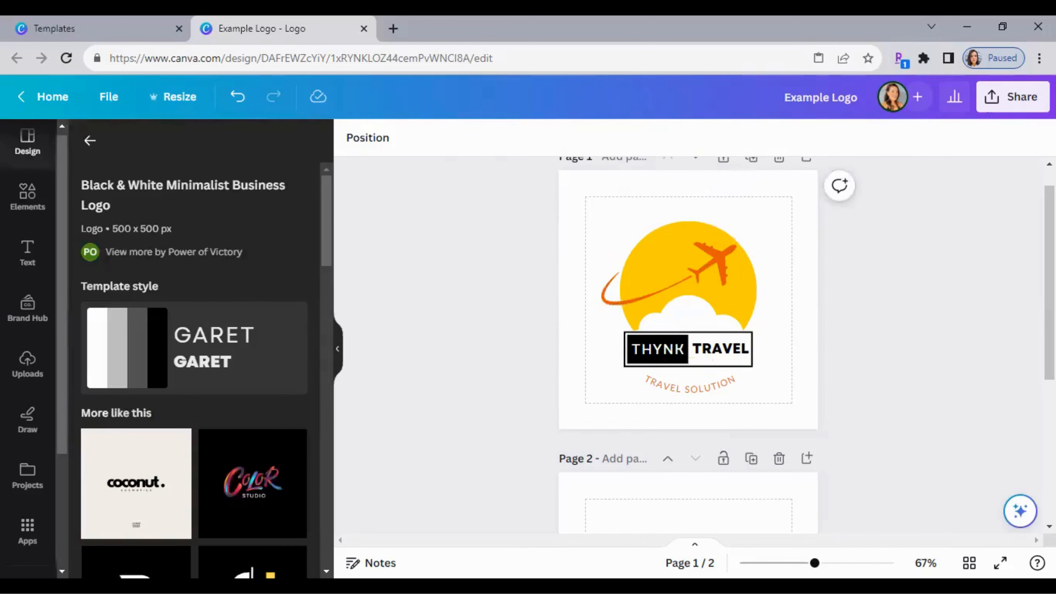
{"action": "scroll", "coordinate": [873, 292], "scroll_direction": "up", "scroll_amount": 1}
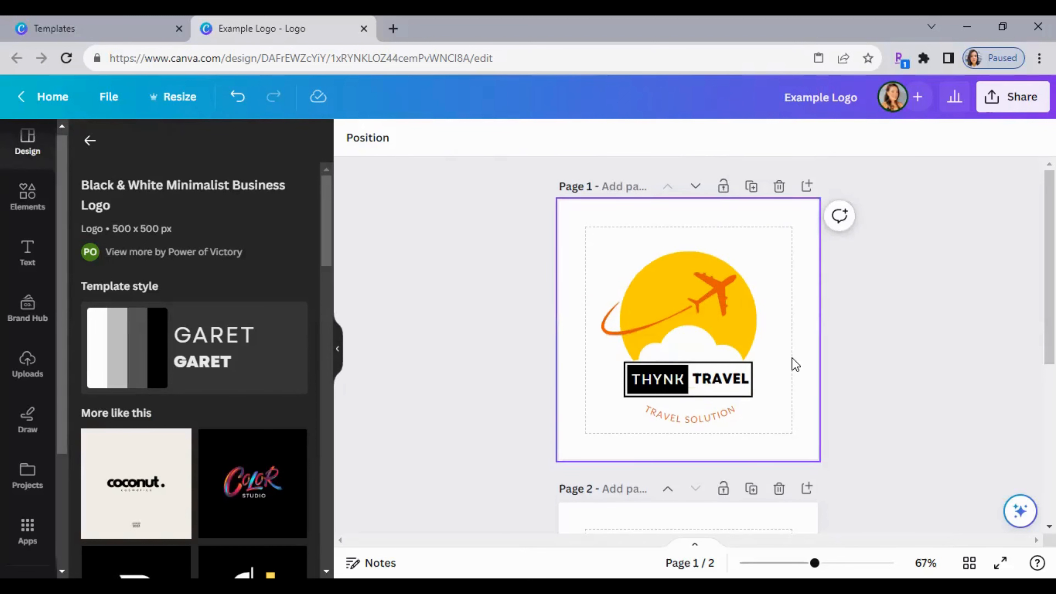
Try black on the airplane graphic, and set it back to the orange document color.
{"action": "left_click", "coordinate": [781, 268]}
{"action": "left_click", "coordinate": [714, 292]}
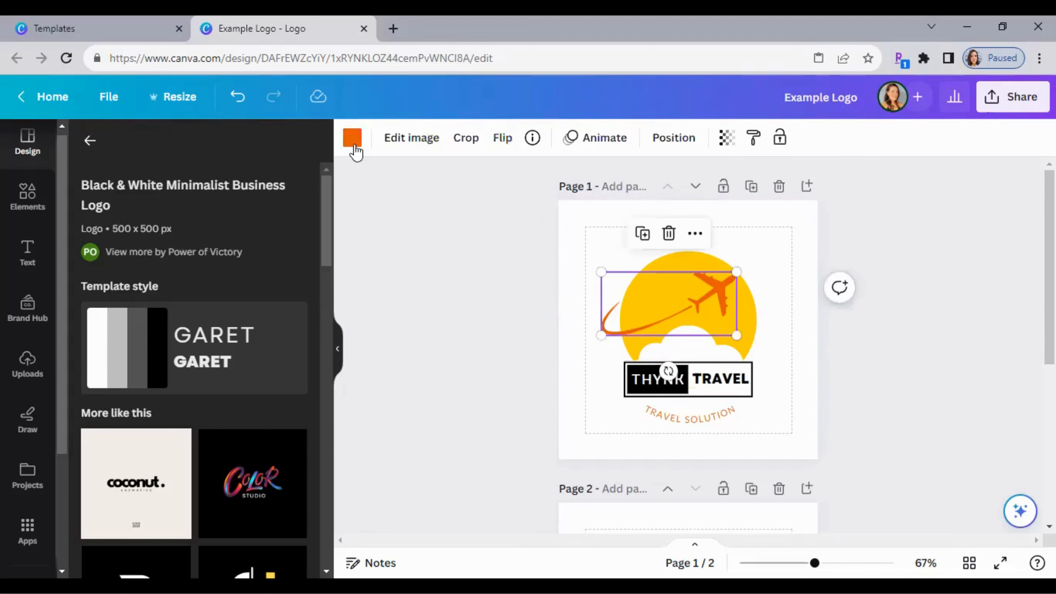
{"action": "left_click", "coordinate": [353, 137]}
{"action": "left_click", "coordinate": [139, 231]}
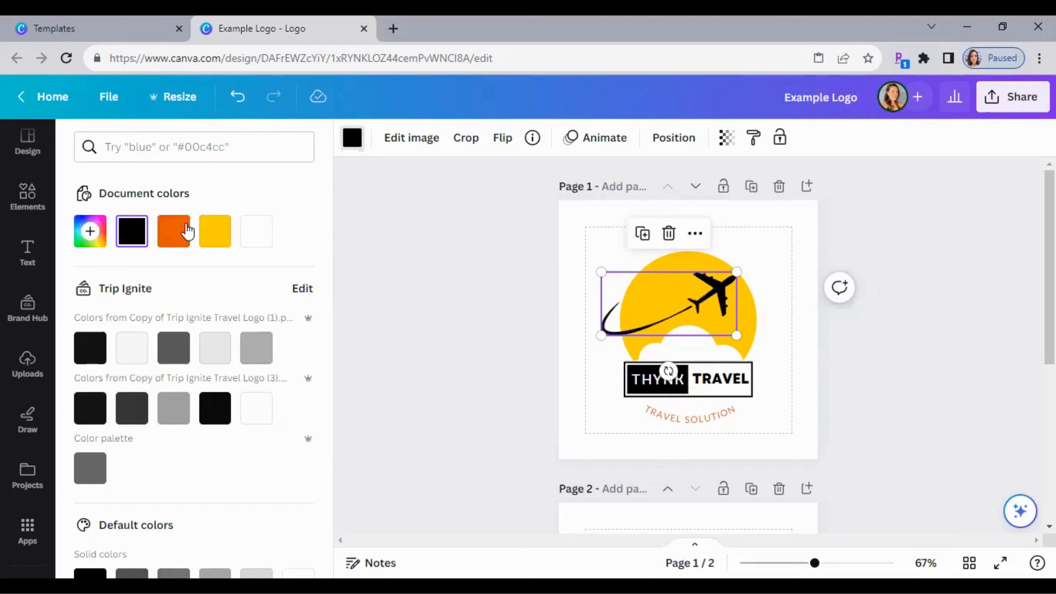
{"action": "left_click", "coordinate": [165, 239]}
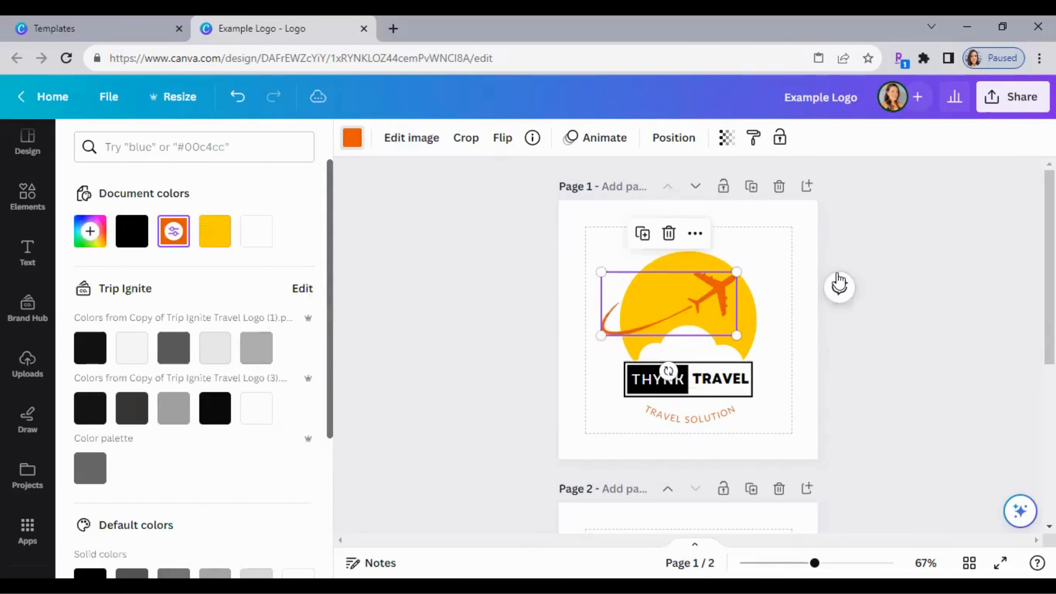
{"action": "left_click", "coordinate": [805, 236]}
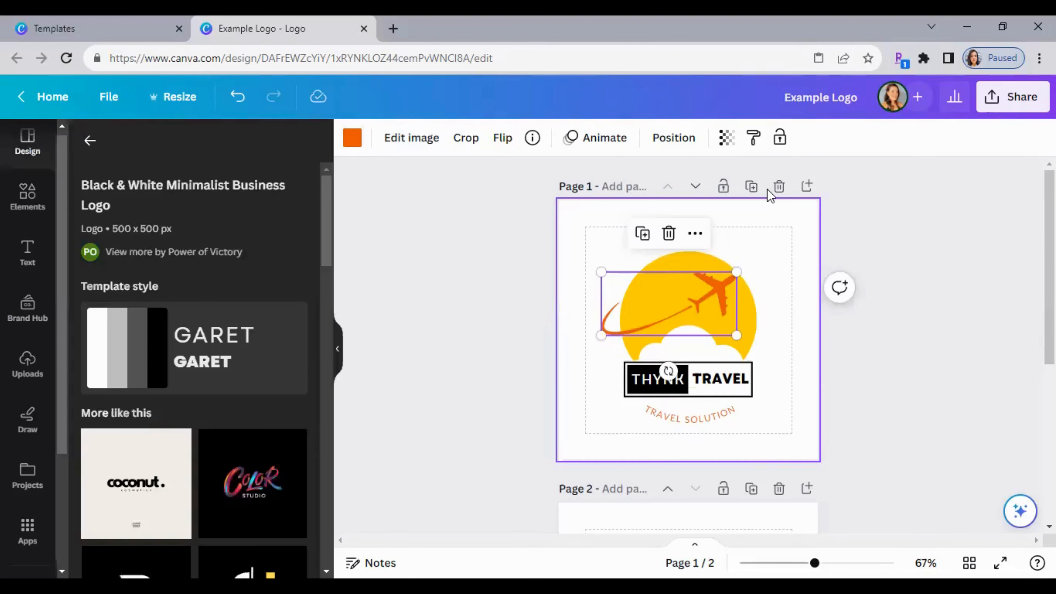
{"action": "left_click", "coordinate": [801, 236]}
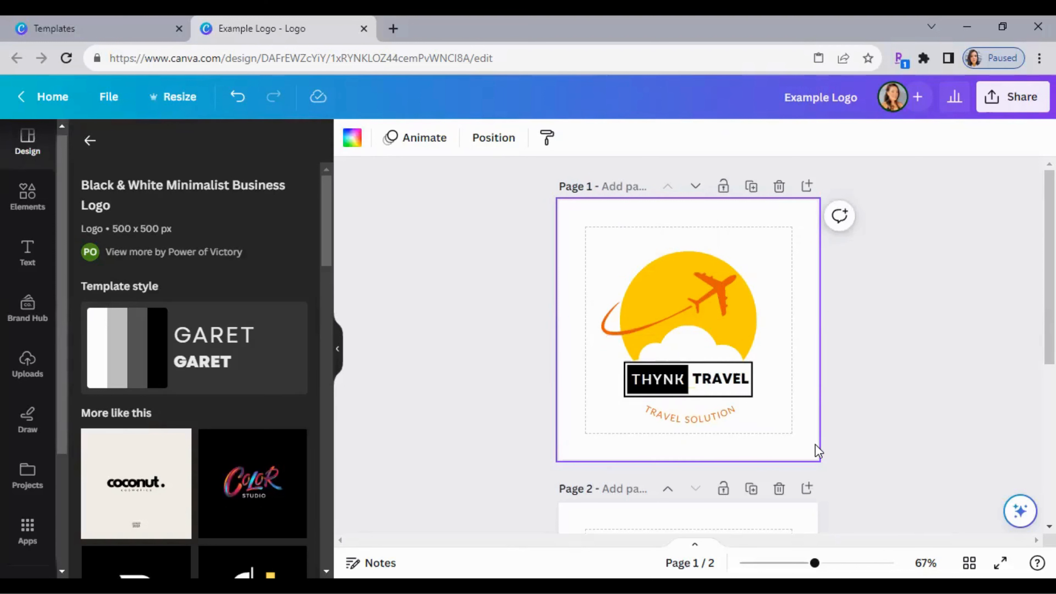
{"action": "left_click", "coordinate": [704, 297]}
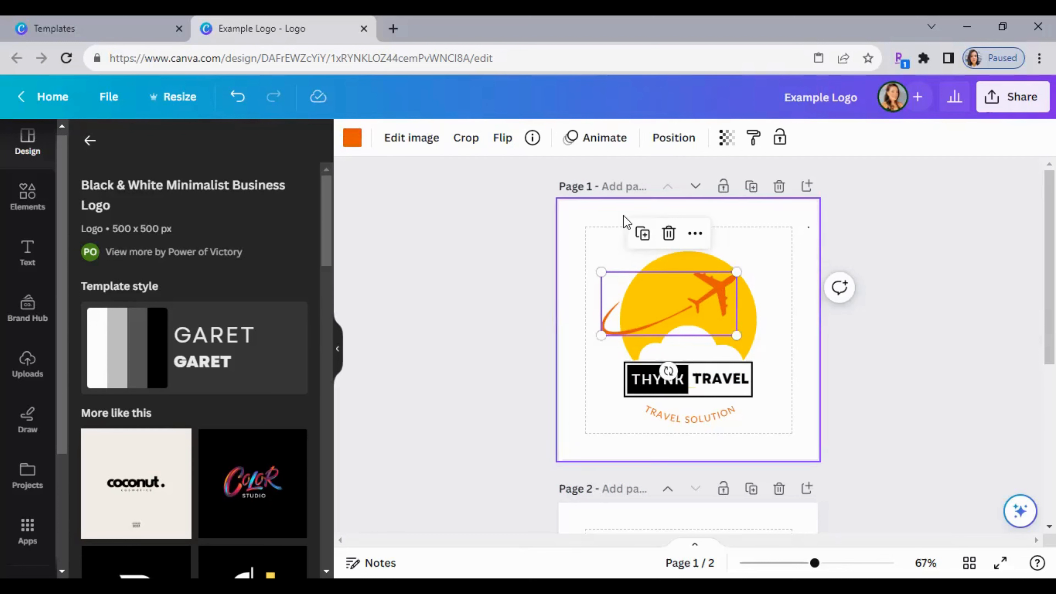
{"action": "left_click", "coordinate": [575, 430]}
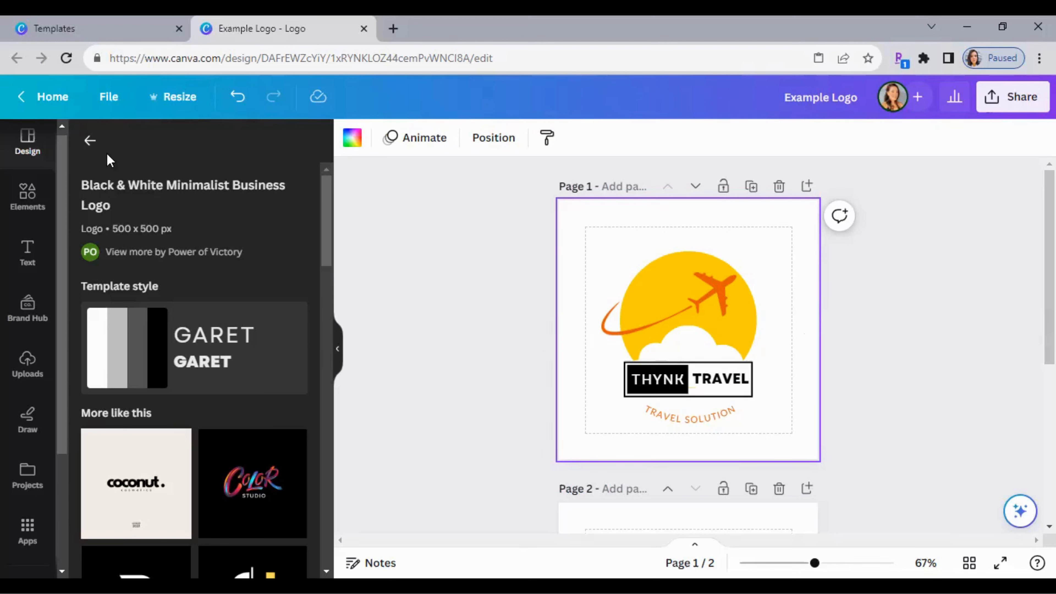
Search the elements library for "Sky background" graphics.
{"action": "left_click", "coordinate": [37, 197]}
{"action": "left_click", "coordinate": [204, 141]}
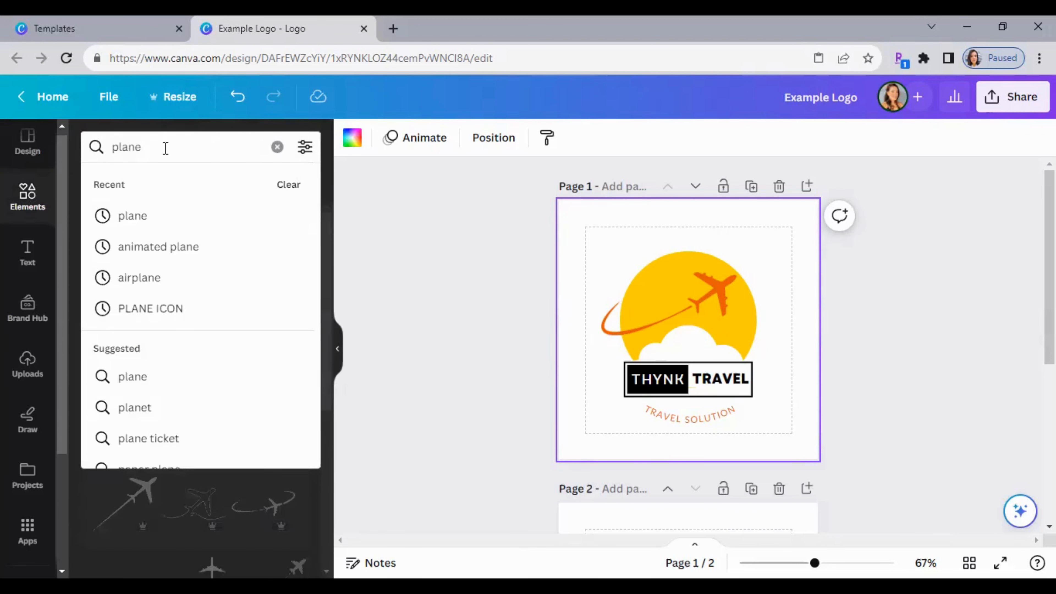
{"action": "key", "text": "BackSpace"}
{"action": "key", "text": "BackSpace"}
{"action": "key", "text": "BackSpace"}
{"action": "key", "text": "BackSpace"}
{"action": "key", "text": "BackSpace"}
{"action": "type", "text": "sky"}
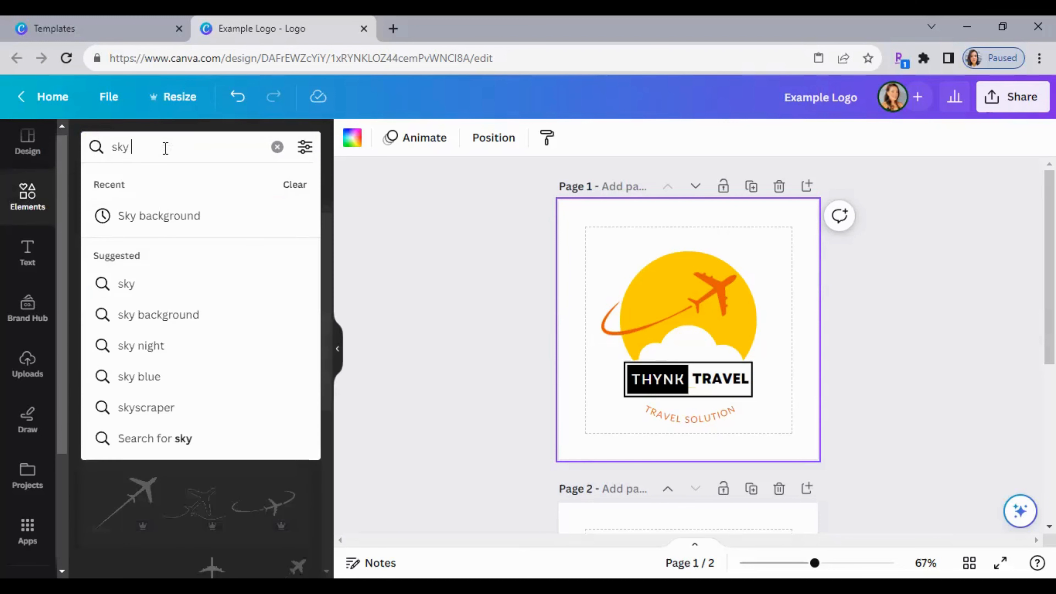
{"action": "left_click", "coordinate": [175, 216]}
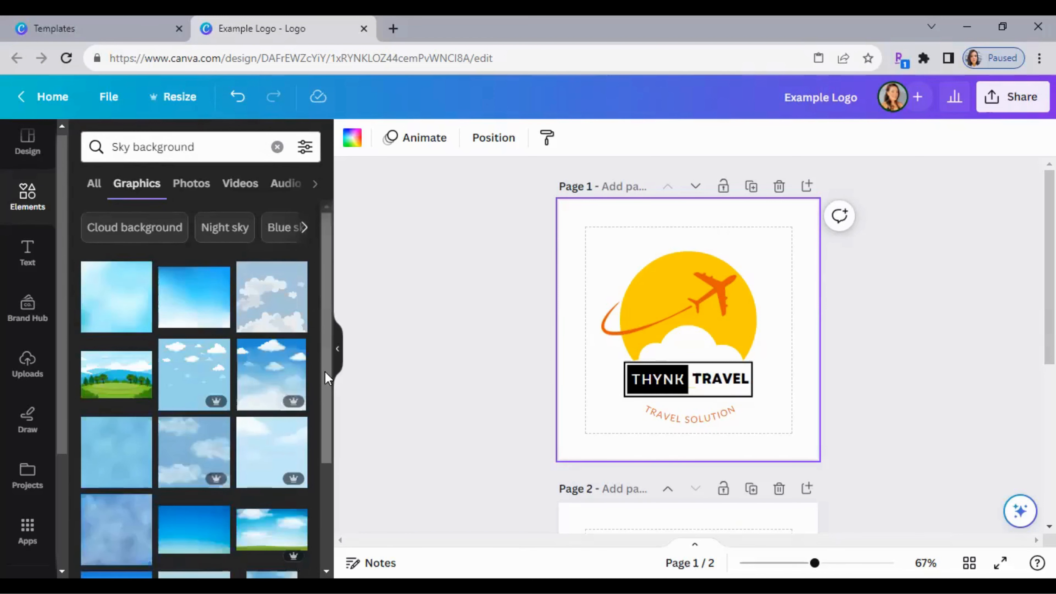
Add the dark blue watercolor sky graphic with cream clouds to page 1 and send it to the back.
{"action": "scroll", "coordinate": [325, 372], "scroll_direction": "down", "scroll_amount": 3}
{"action": "scroll", "coordinate": [334, 333], "scroll_direction": "up", "scroll_amount": 1}
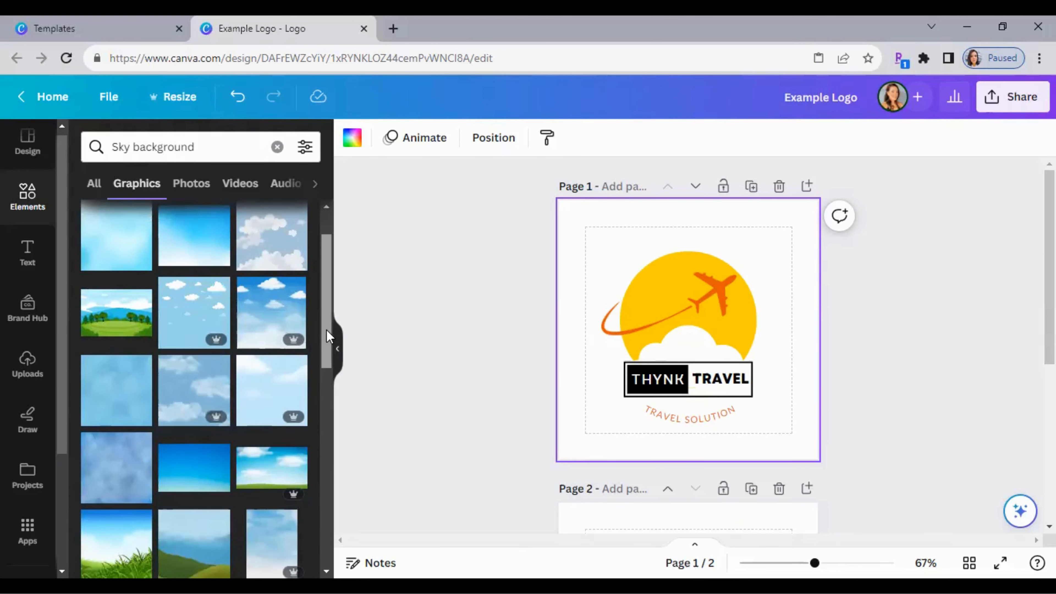
{"action": "left_click_drag", "start_coordinate": [326, 333], "coordinate": [326, 375]}
{"action": "scroll", "coordinate": [326, 421], "scroll_direction": "down", "scroll_amount": 3}
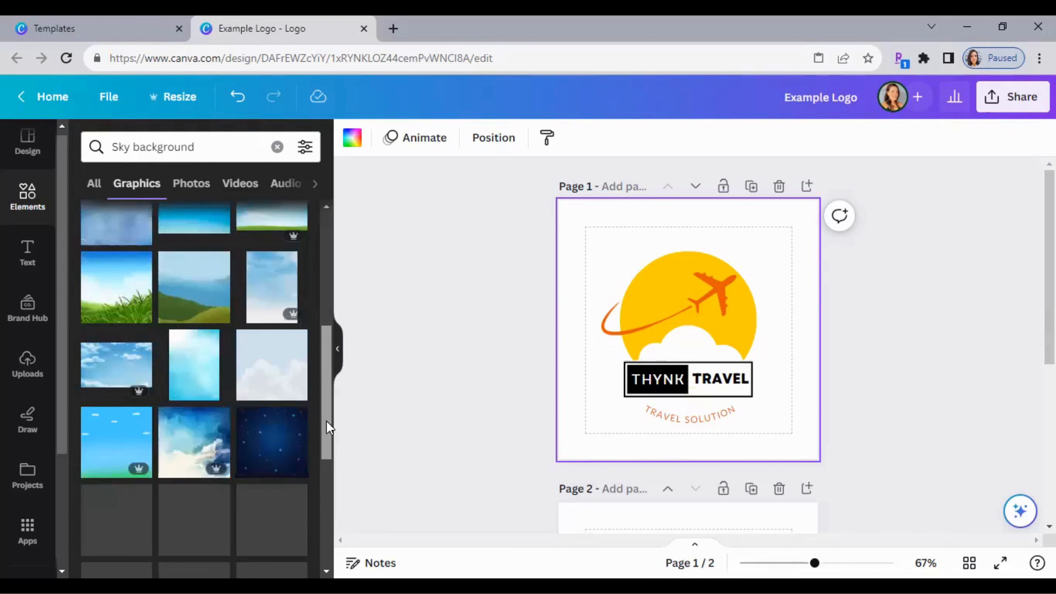
{"action": "scroll", "coordinate": [324, 456], "scroll_direction": "down", "scroll_amount": 2}
{"action": "scroll", "coordinate": [326, 445], "scroll_direction": "up", "scroll_amount": 1}
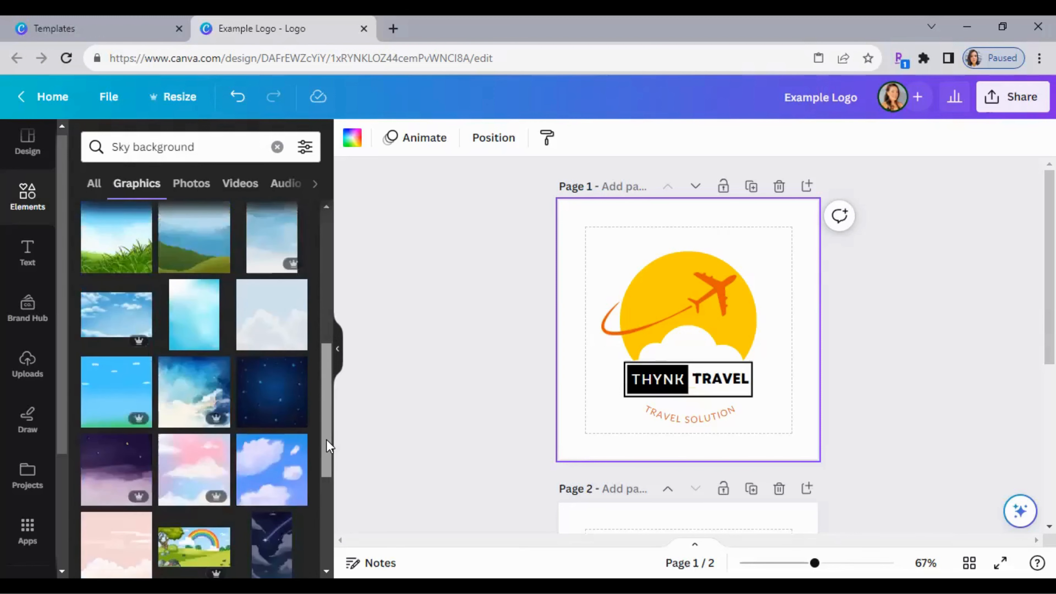
{"action": "left_click", "coordinate": [189, 398]}
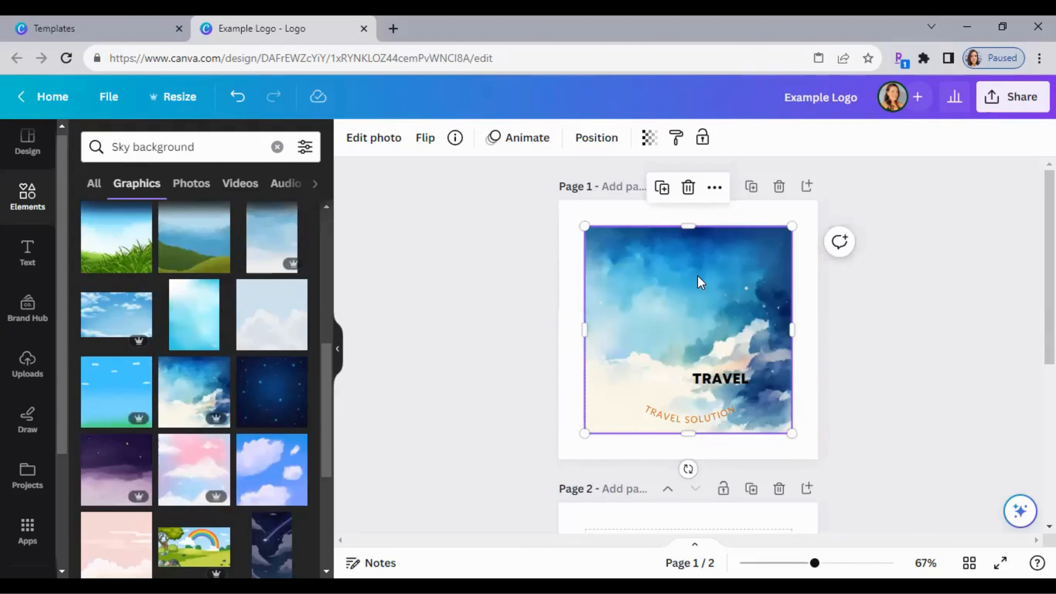
{"action": "left_click", "coordinate": [716, 191]}
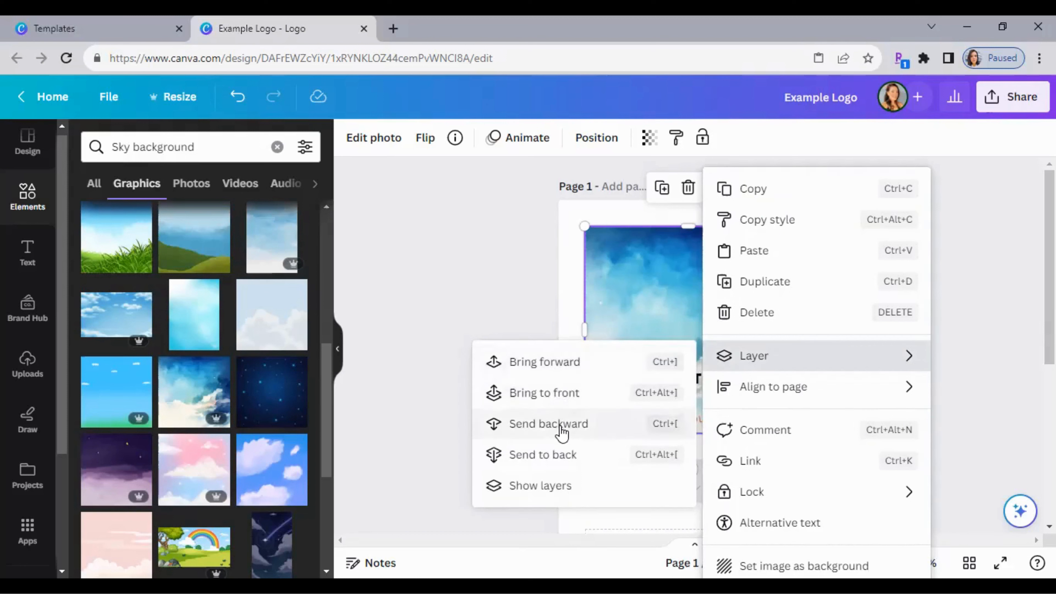
{"action": "left_click", "coordinate": [545, 455]}
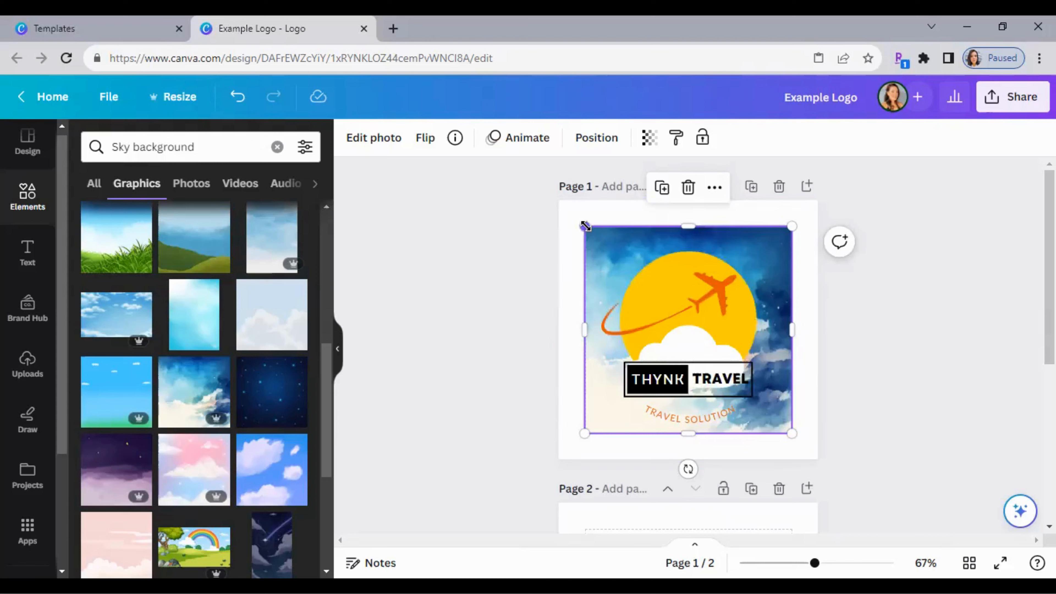
Enlarge the sky graphic from opposite corners to fill the whole of page 1, and collapse the elements library.
{"action": "left_click_drag", "start_coordinate": [584, 226], "coordinate": [558, 200]}
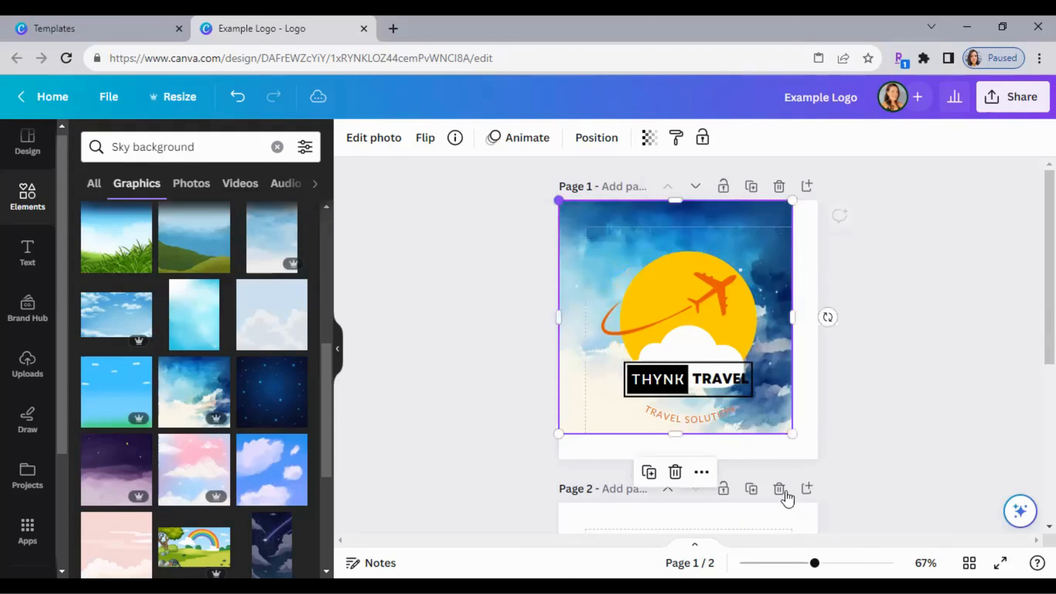
{"action": "left_click_drag", "start_coordinate": [792, 434], "coordinate": [819, 462]}
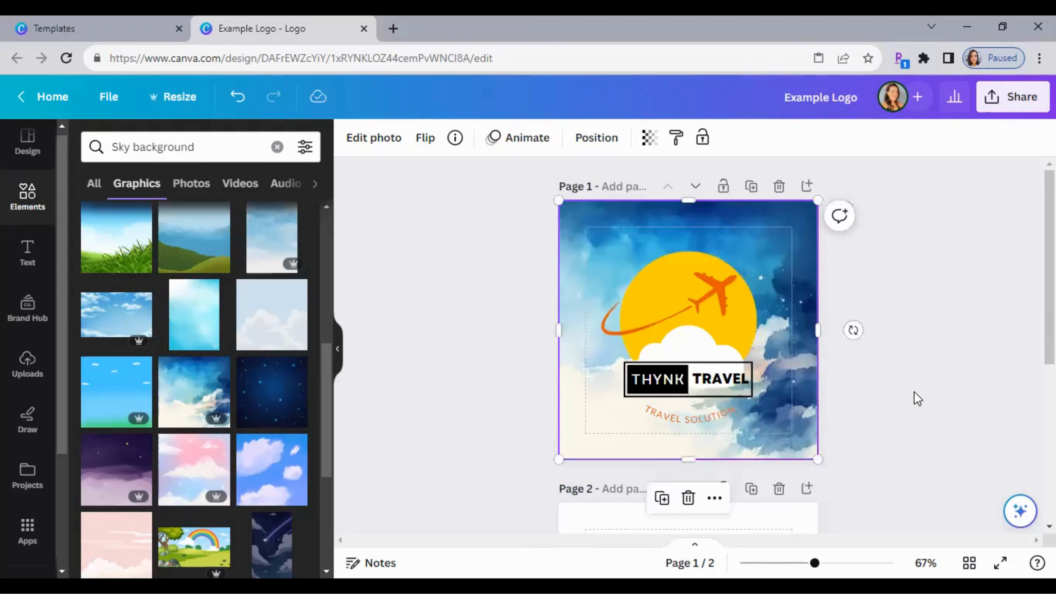
{"action": "left_click", "coordinate": [926, 377]}
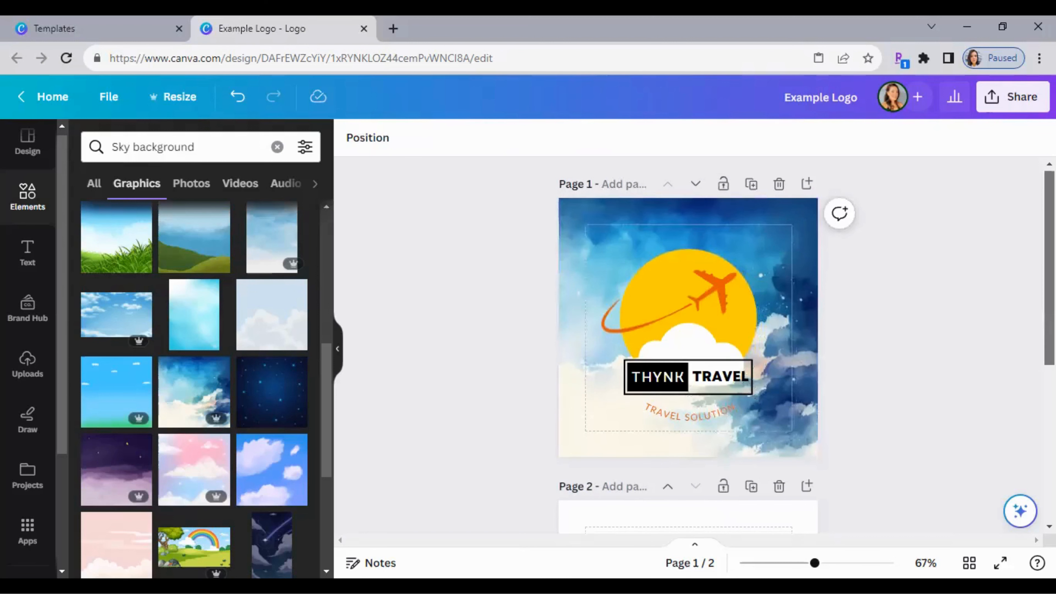
{"action": "scroll", "coordinate": [688, 345], "scroll_direction": "up", "scroll_amount": 1}
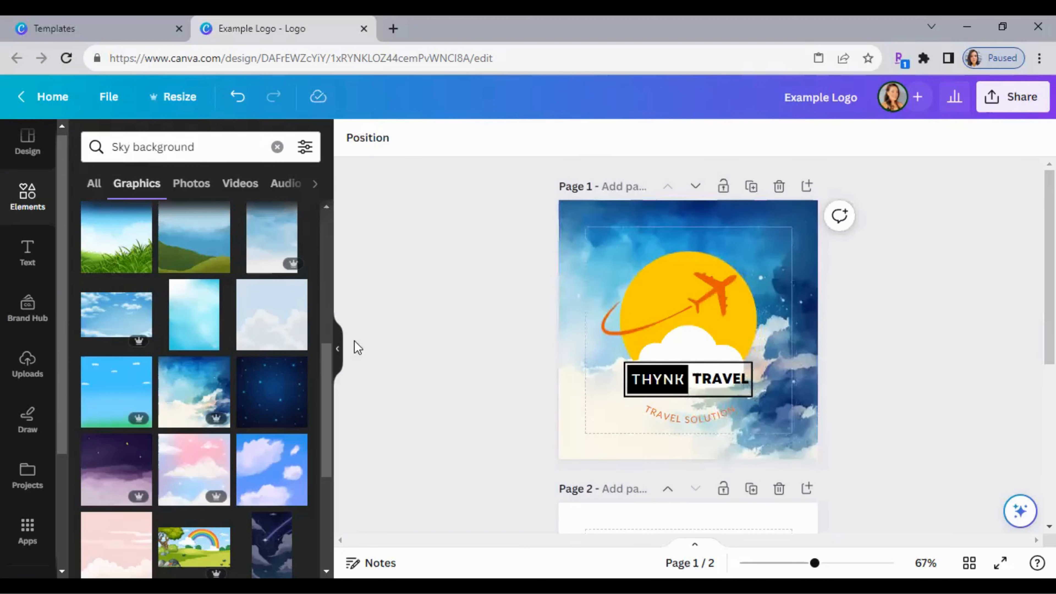
{"action": "left_click", "coordinate": [338, 352]}
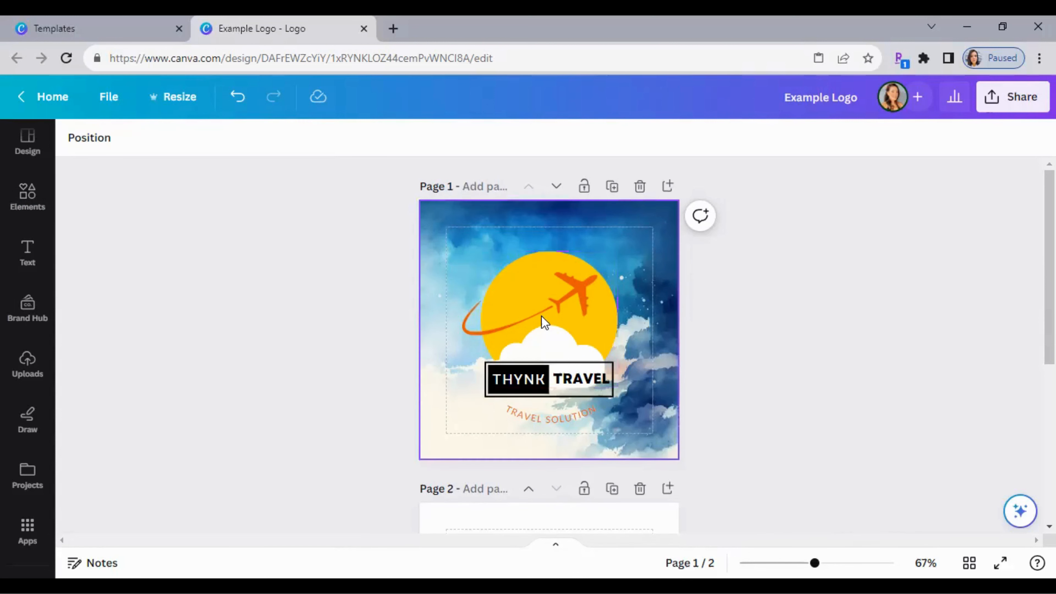
Fill the yellow sun circle with the yellow-to-orange default gradient.
{"action": "left_click", "coordinate": [534, 264]}
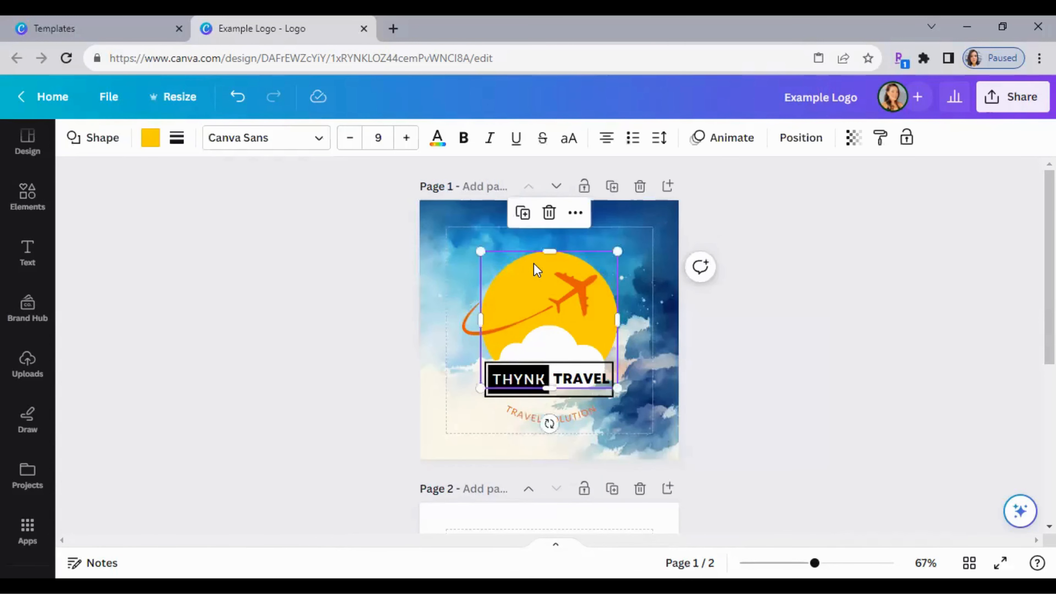
{"action": "left_click", "coordinate": [150, 138]}
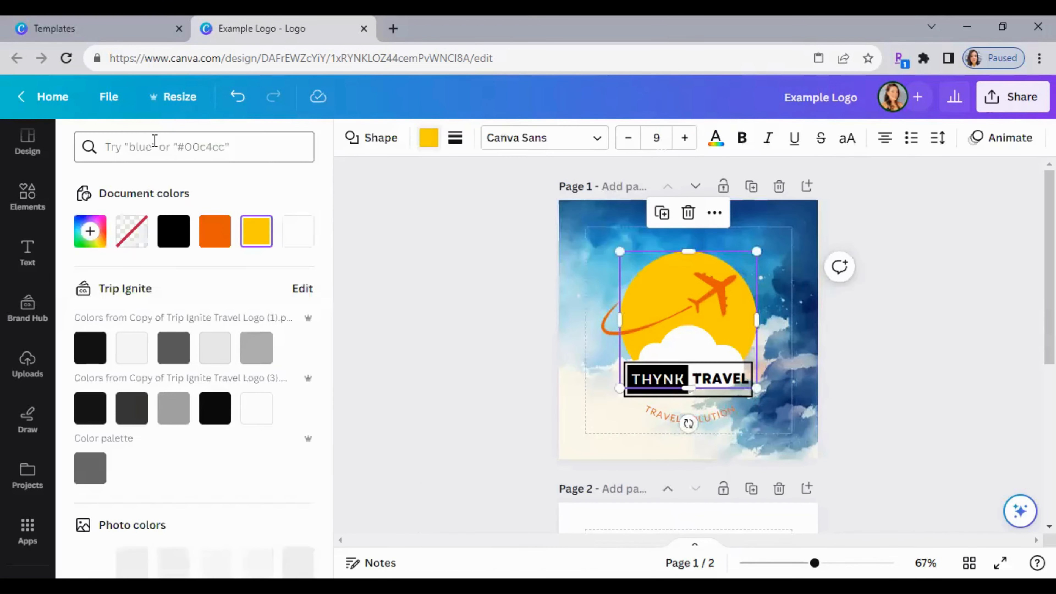
{"action": "left_click_drag", "start_coordinate": [327, 255], "coordinate": [327, 502]}
{"action": "scroll", "coordinate": [328, 502], "scroll_direction": "down", "scroll_amount": 3}
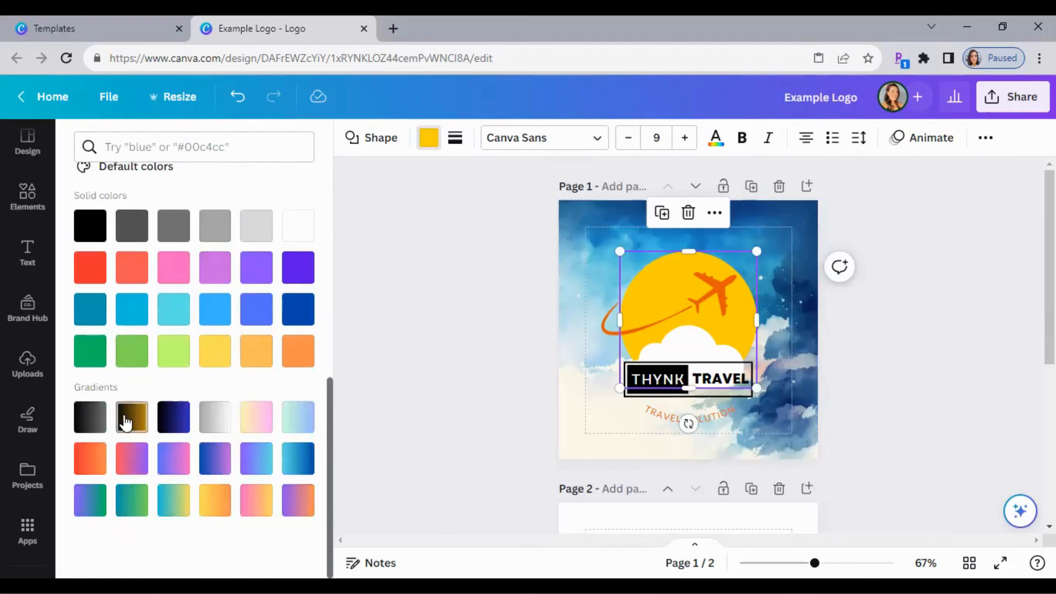
{"action": "left_click", "coordinate": [216, 501]}
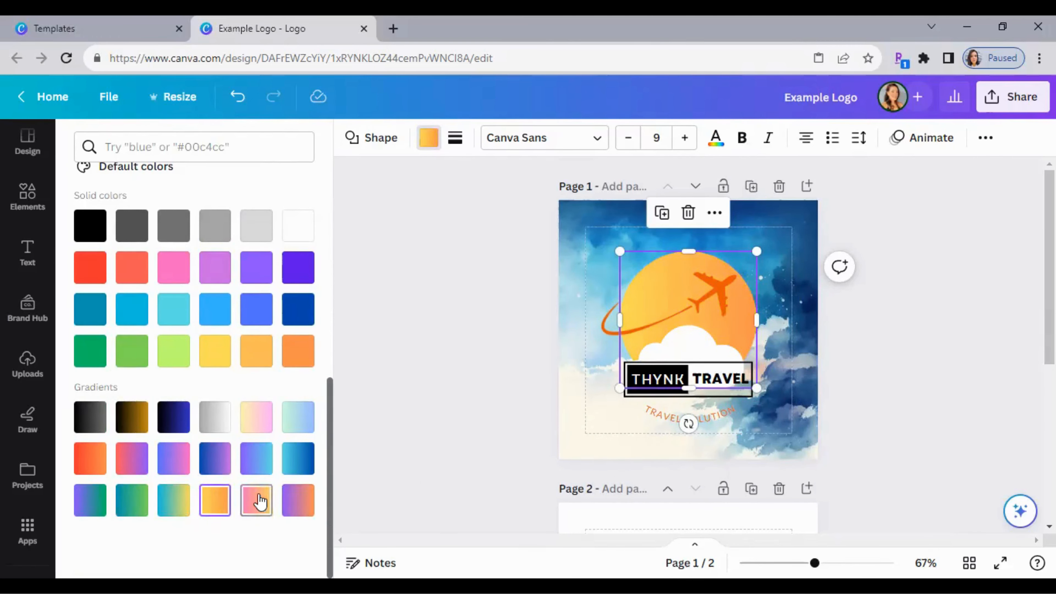
Try the red-orange, purple-orange, blue and mint-blue gradients on the sun circle, and return it to the yellow-to-orange gradient.
{"action": "left_click", "coordinate": [264, 470]}
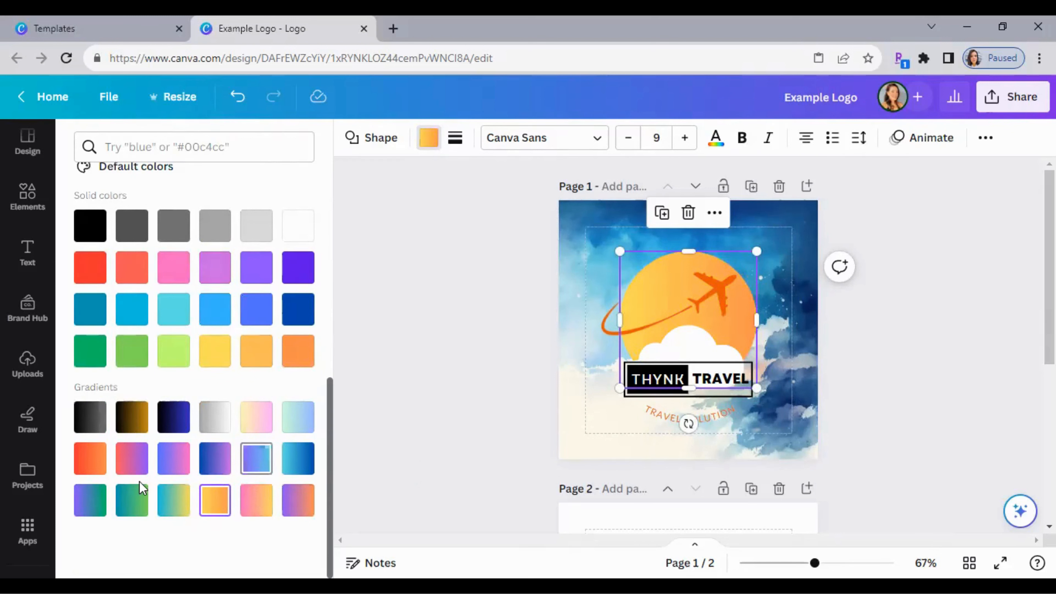
{"action": "left_click", "coordinate": [88, 471]}
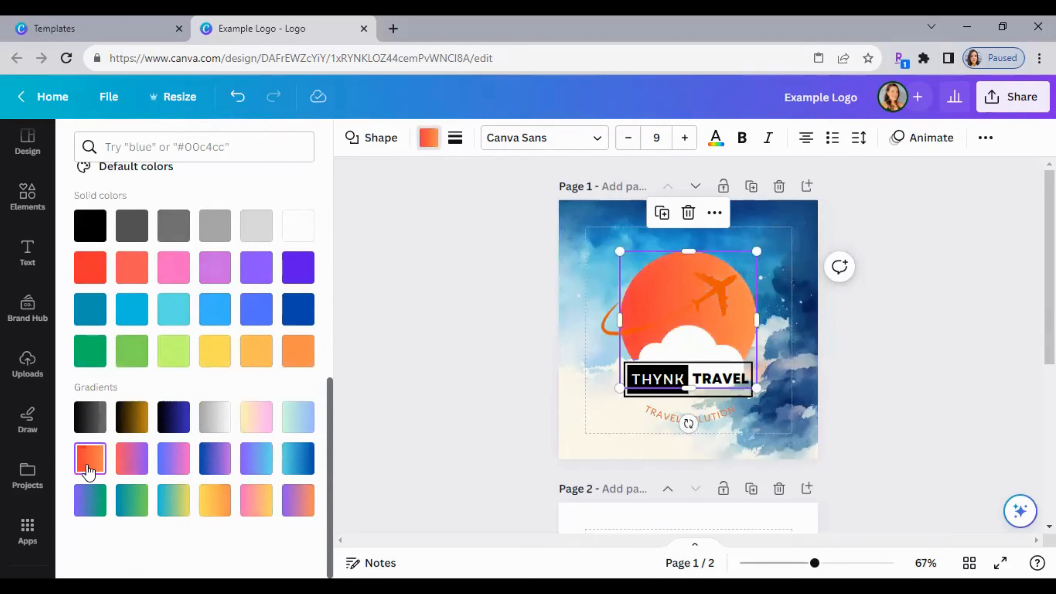
{"action": "left_click", "coordinate": [298, 509]}
{"action": "left_click", "coordinate": [298, 457]}
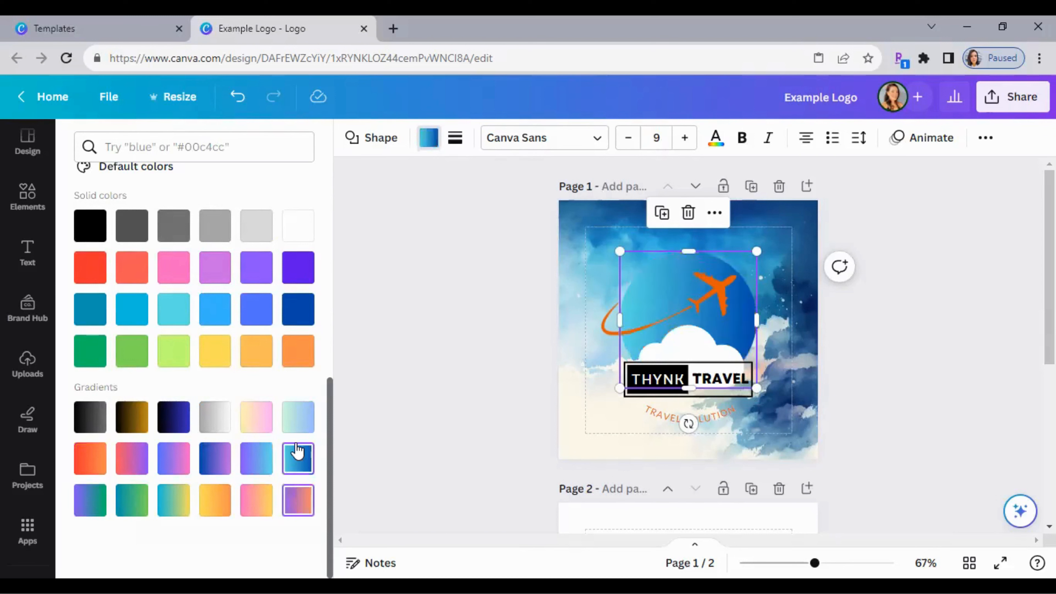
{"action": "left_click", "coordinate": [291, 429]}
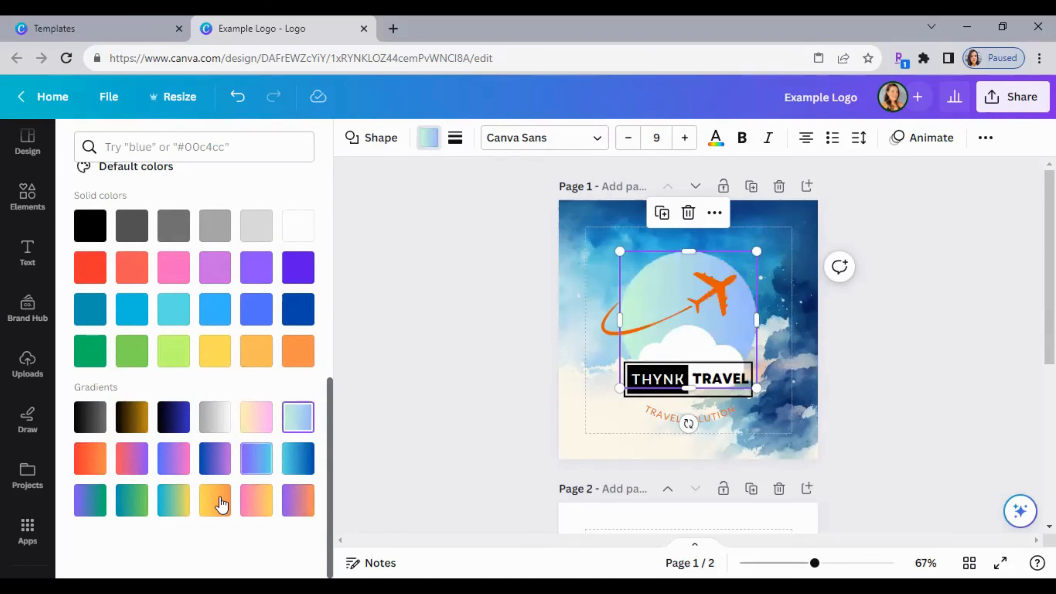
{"action": "left_click", "coordinate": [222, 504]}
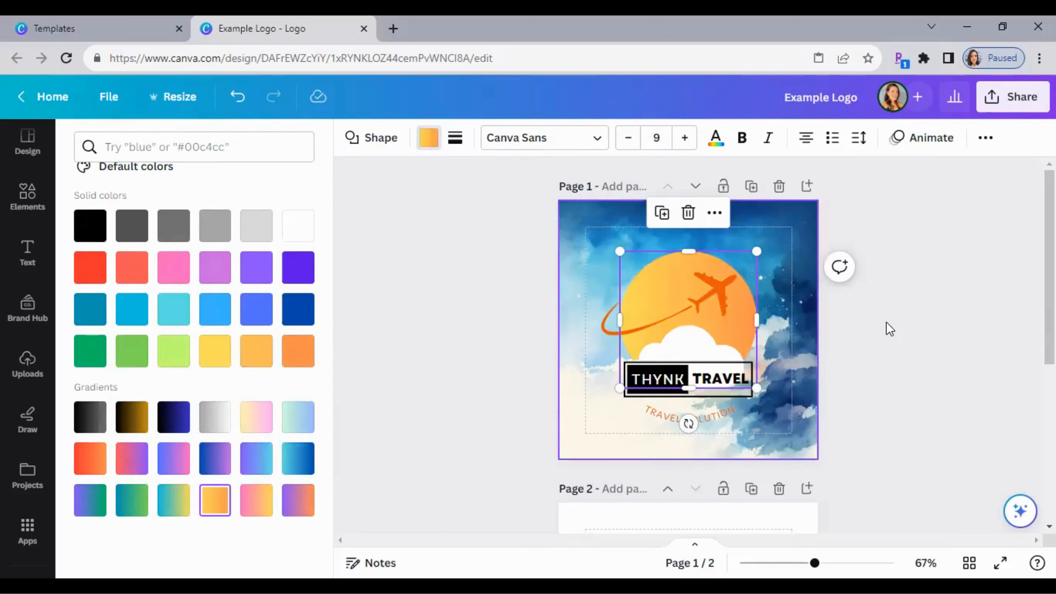
{"action": "left_click", "coordinate": [532, 336]}
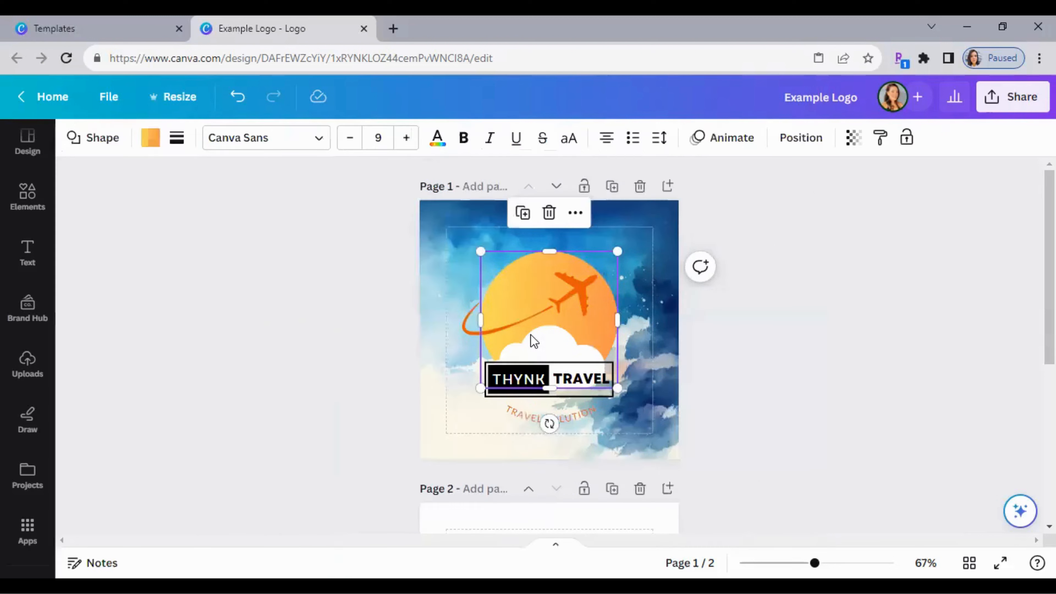
Try black on the airplane graphic, and recolor it with the dark gray from the Trip Ignite brand colors.
{"action": "left_click", "coordinate": [576, 301]}
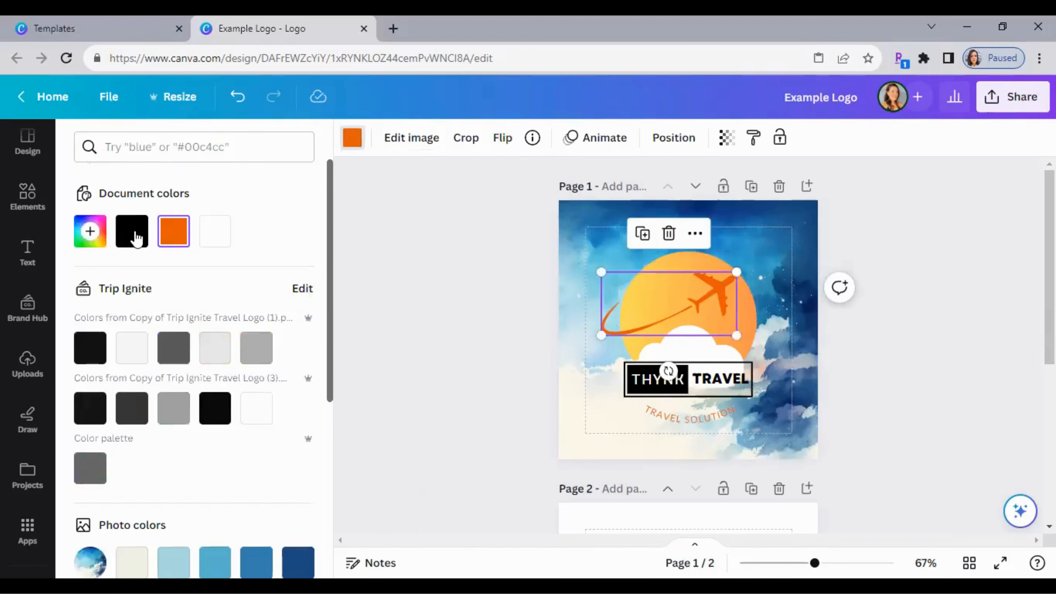
{"action": "left_click", "coordinate": [134, 236]}
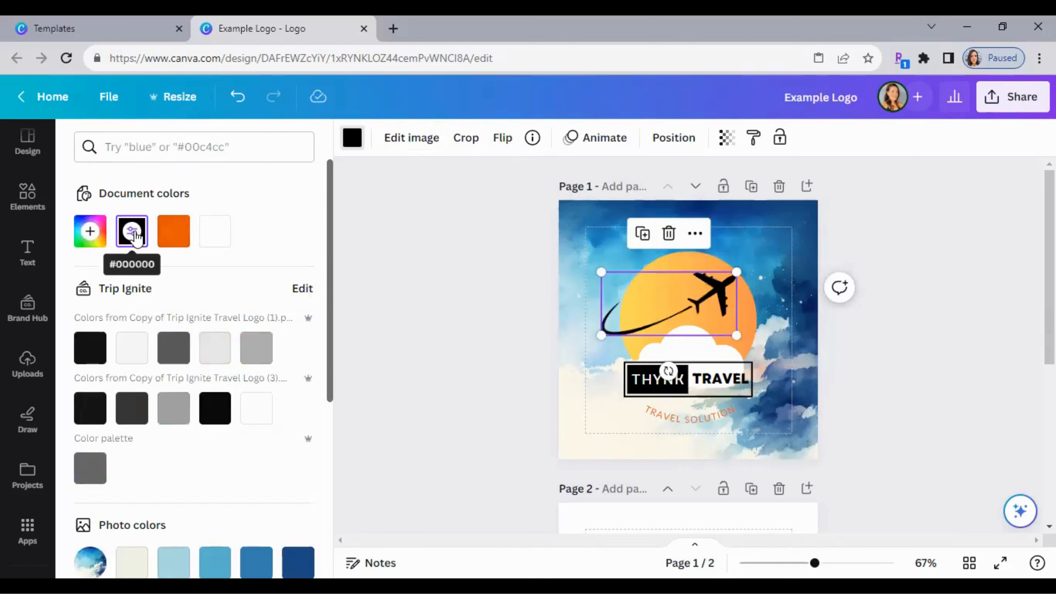
{"action": "left_click", "coordinate": [179, 353]}
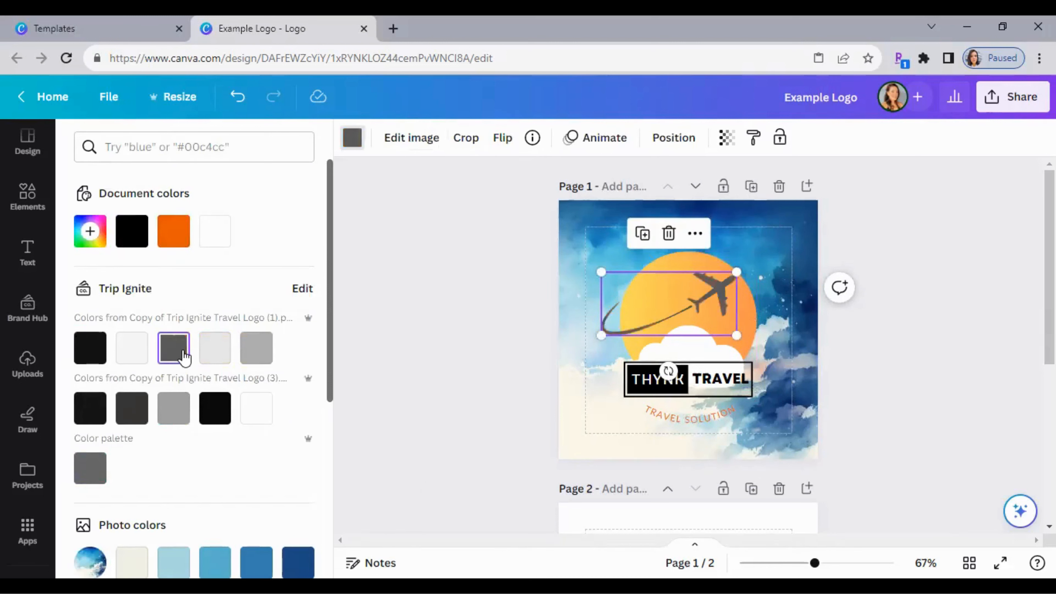
{"action": "left_click", "coordinate": [911, 434]}
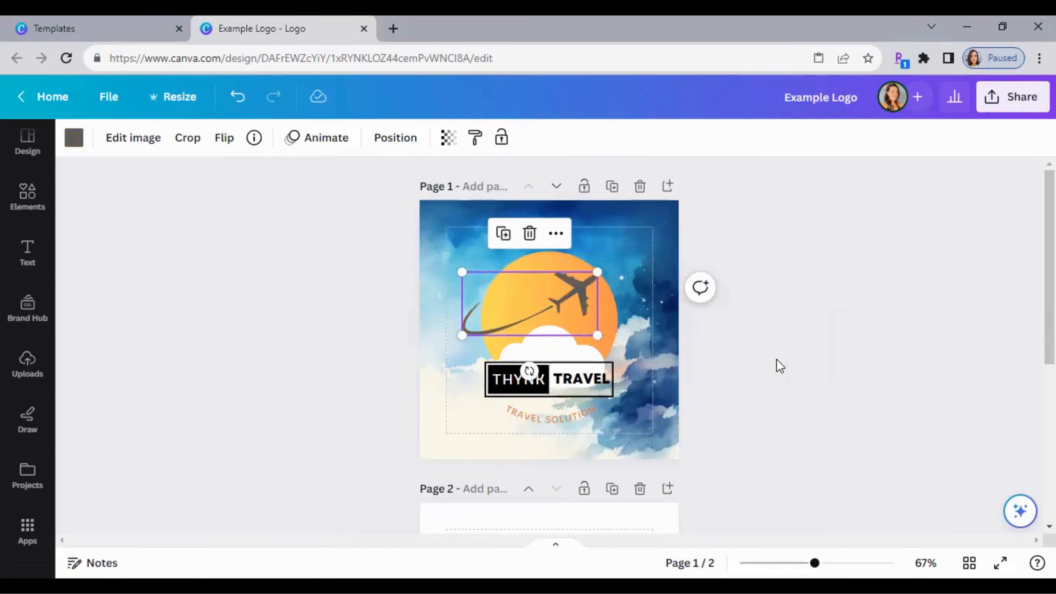
{"action": "left_click", "coordinate": [776, 359]}
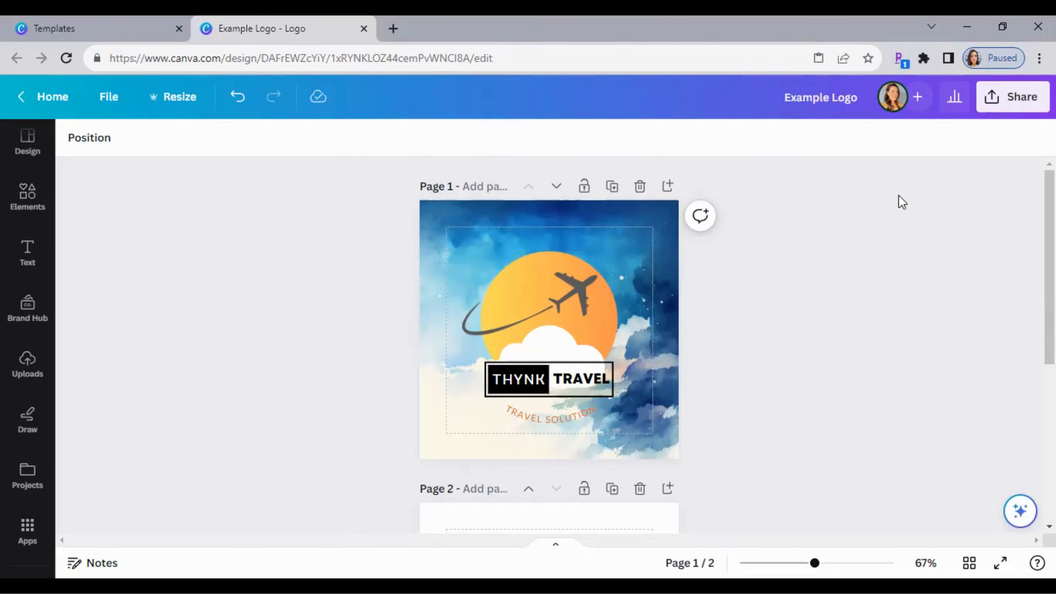
Delete page 2 with the Light Studio logo from the design.
{"action": "scroll", "coordinate": [549, 333], "scroll_direction": "down", "scroll_amount": 3}
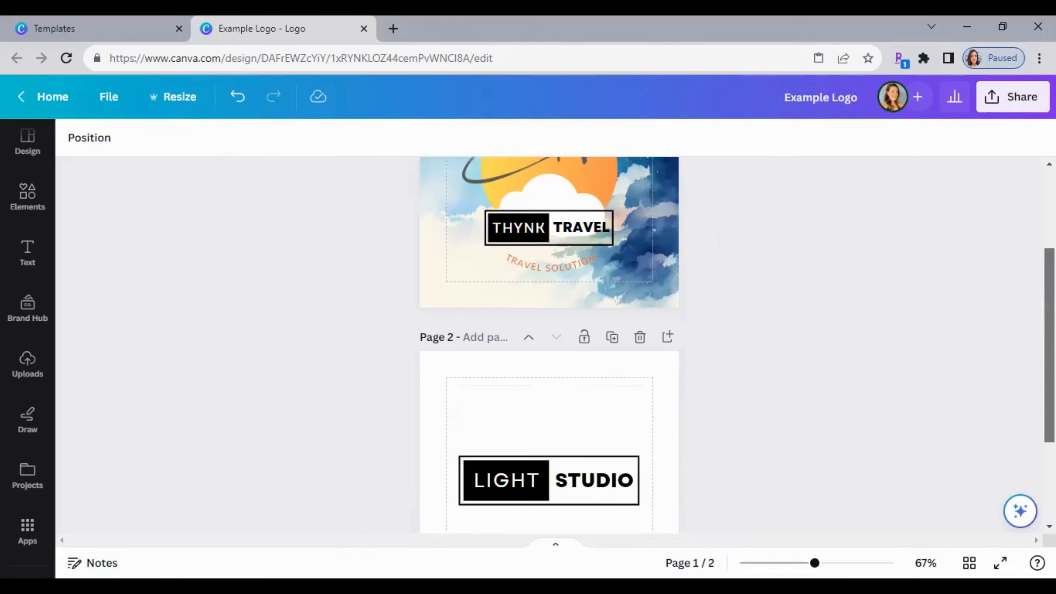
{"action": "scroll", "coordinate": [573, 441], "scroll_direction": "down", "scroll_amount": 1}
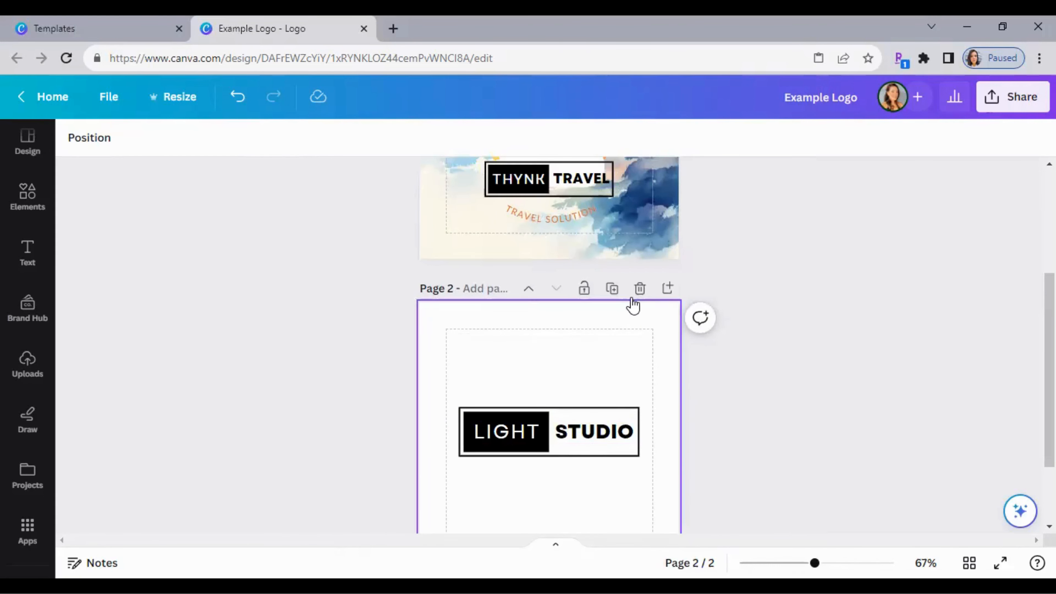
{"action": "left_click", "coordinate": [639, 290]}
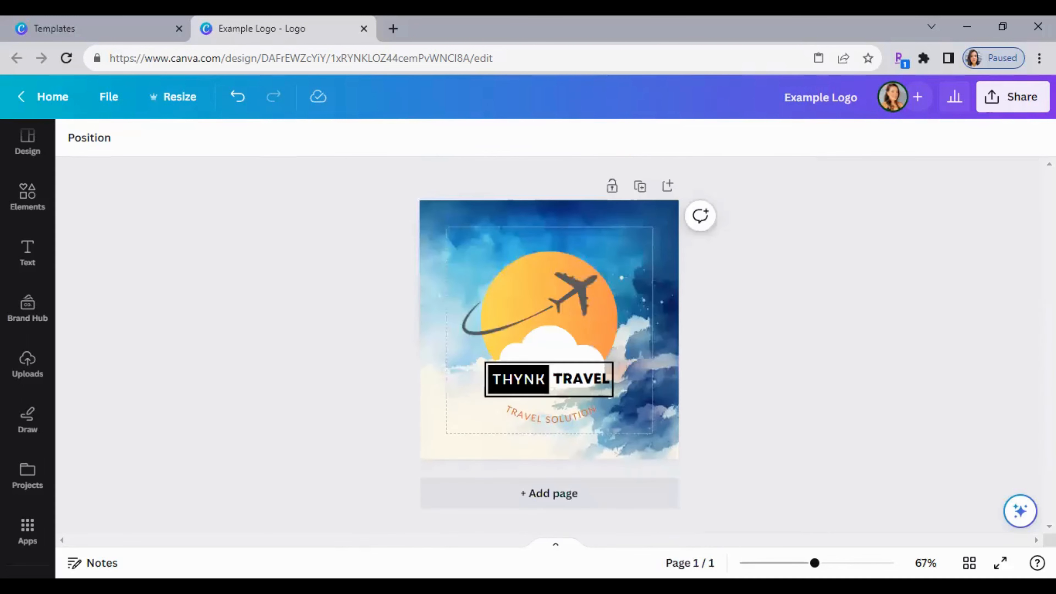
Review the available download file types, keep PNG, and download the logo at size 1.
{"action": "left_click", "coordinate": [1015, 106]}
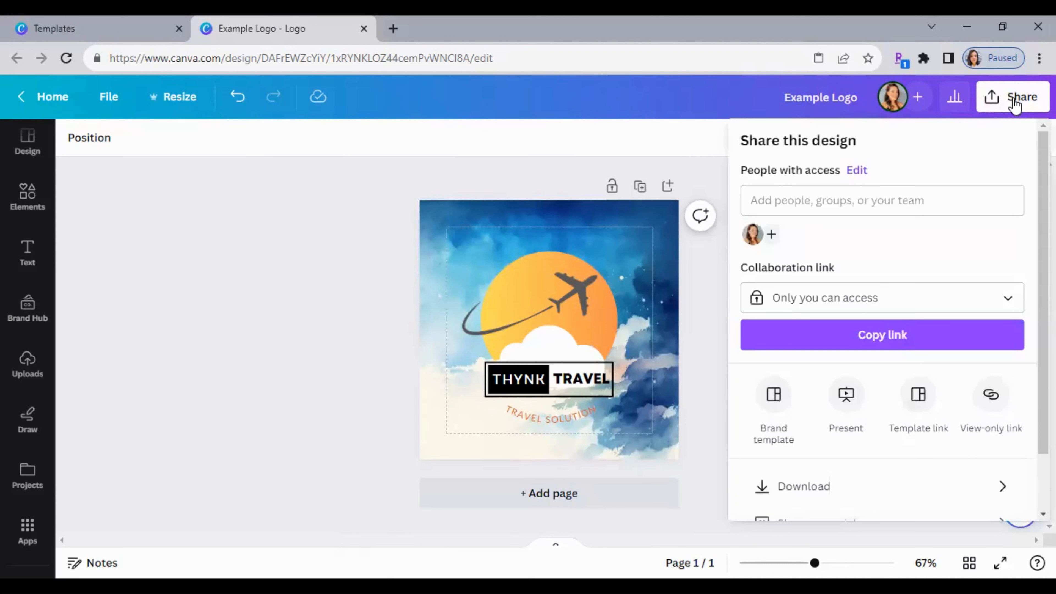
{"action": "left_click", "coordinate": [831, 486]}
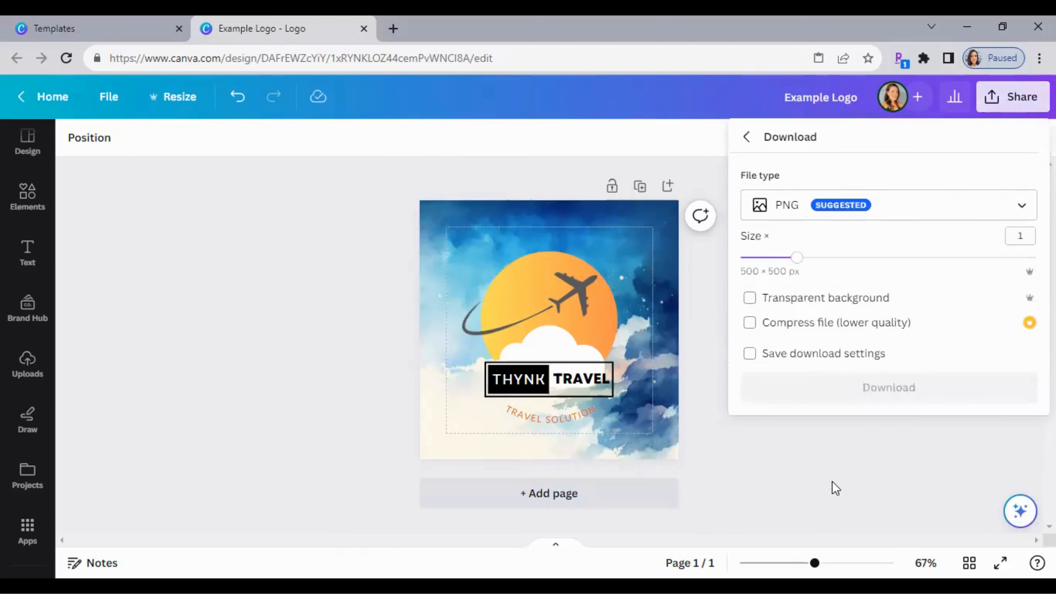
{"action": "left_click", "coordinate": [1025, 206]}
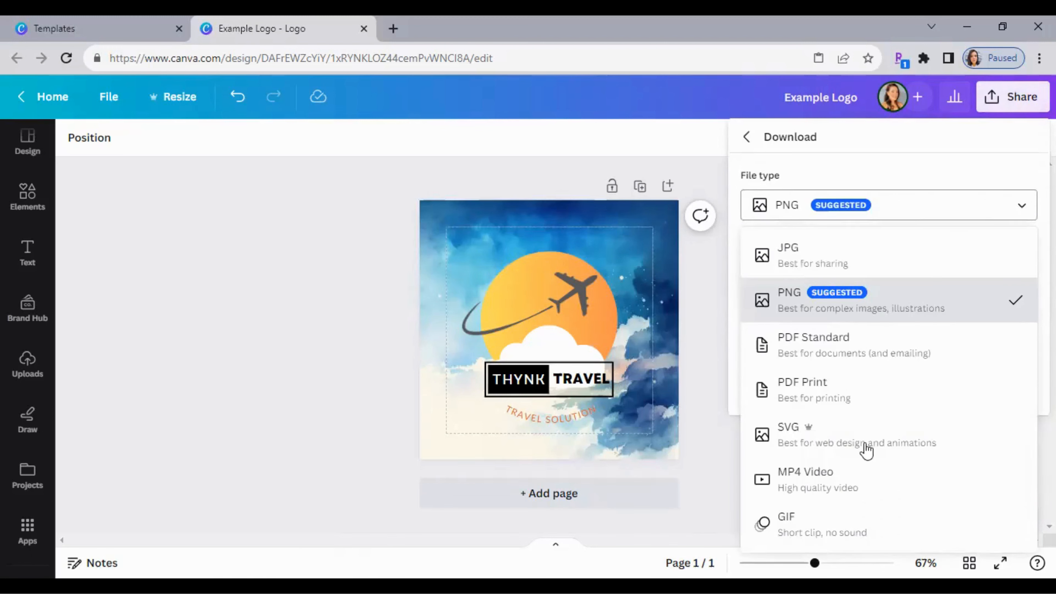
{"action": "left_click", "coordinate": [911, 226]}
{"action": "left_click", "coordinate": [922, 208]}
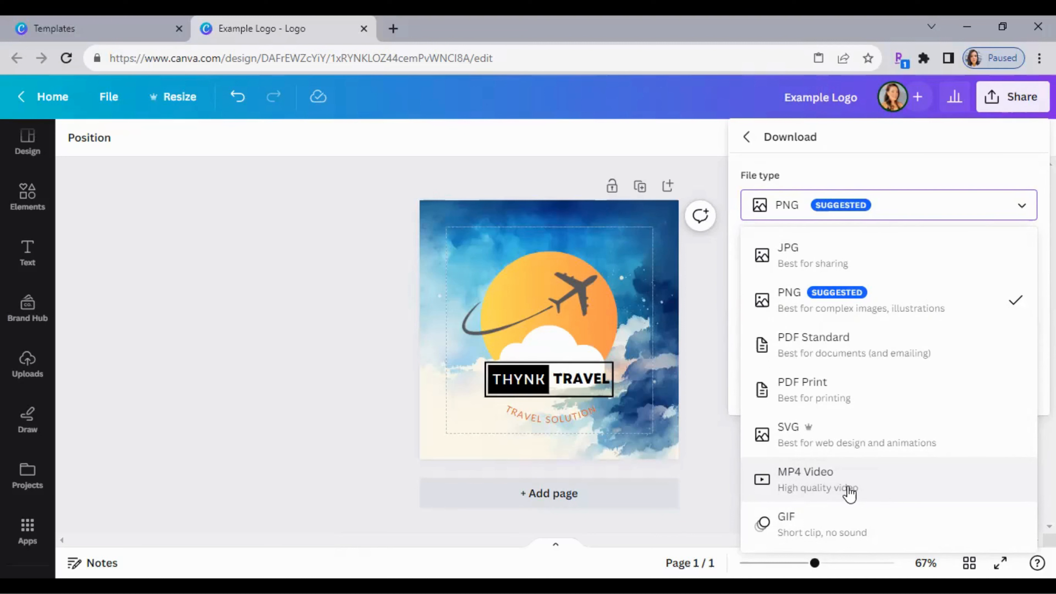
{"action": "left_click", "coordinate": [844, 299]}
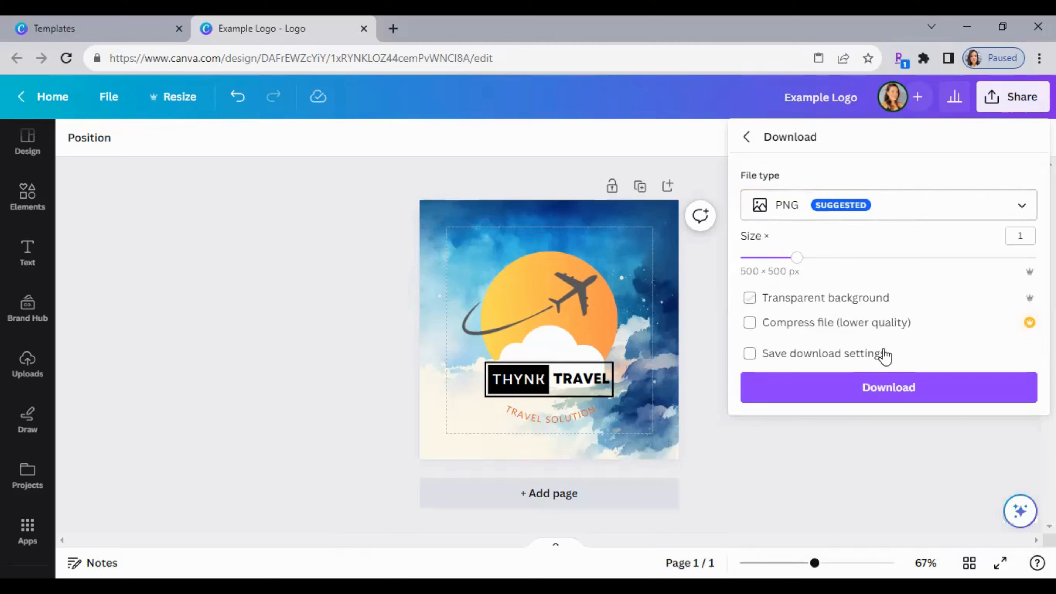
{"action": "left_click", "coordinate": [908, 397]}
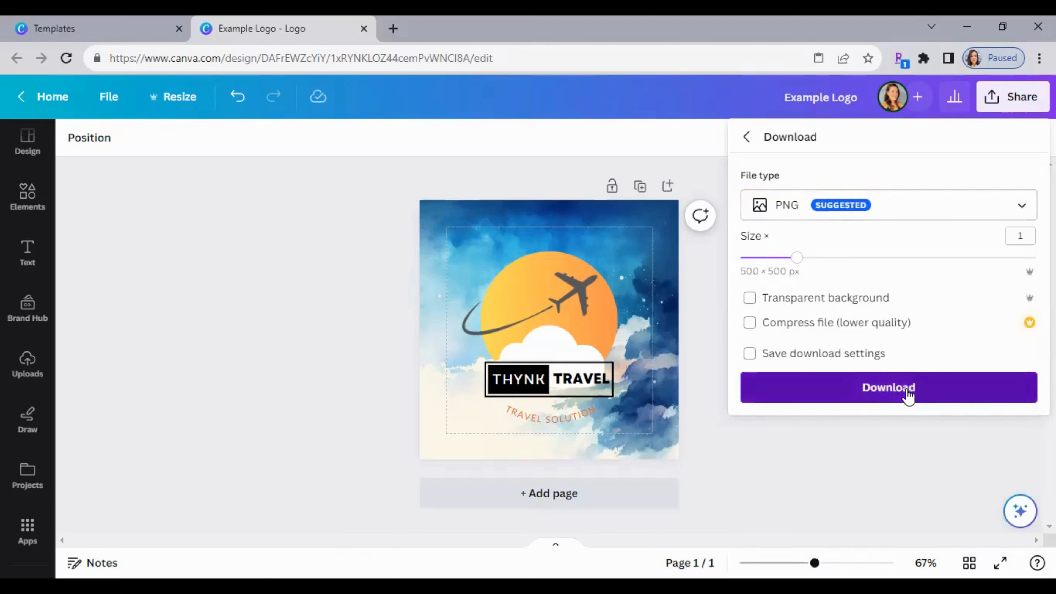
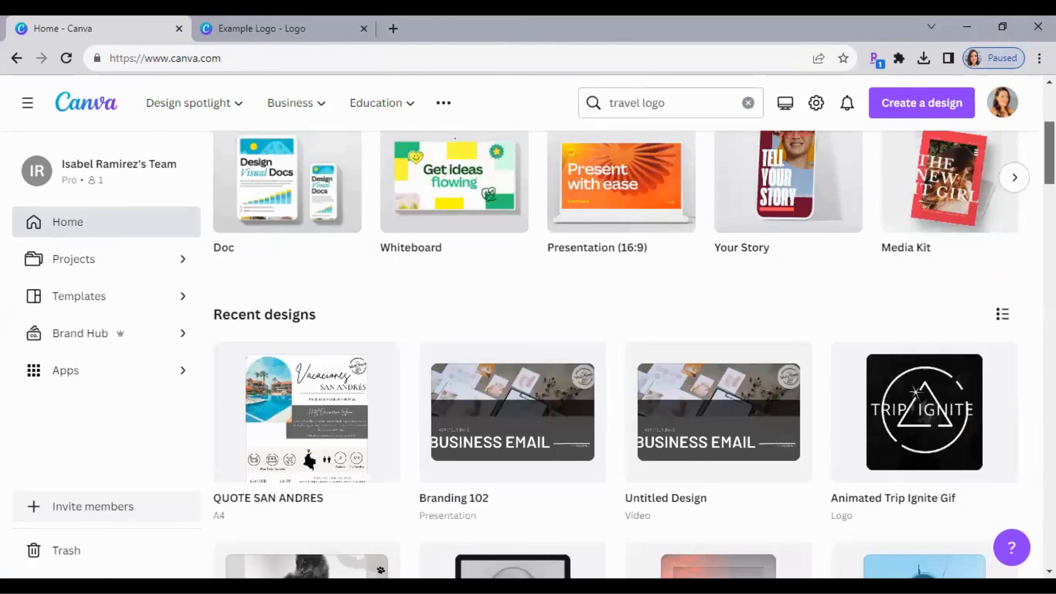
Create a blank Facebook Post (Landscape) design from the social media formats on the Canva home page.
{"action": "scroll", "coordinate": [616, 353], "scroll_direction": "up", "scroll_amount": 4}
{"action": "scroll", "coordinate": [615, 354], "scroll_direction": "down", "scroll_amount": 15}
{"action": "scroll", "coordinate": [615, 353], "scroll_direction": "up", "scroll_amount": 15}
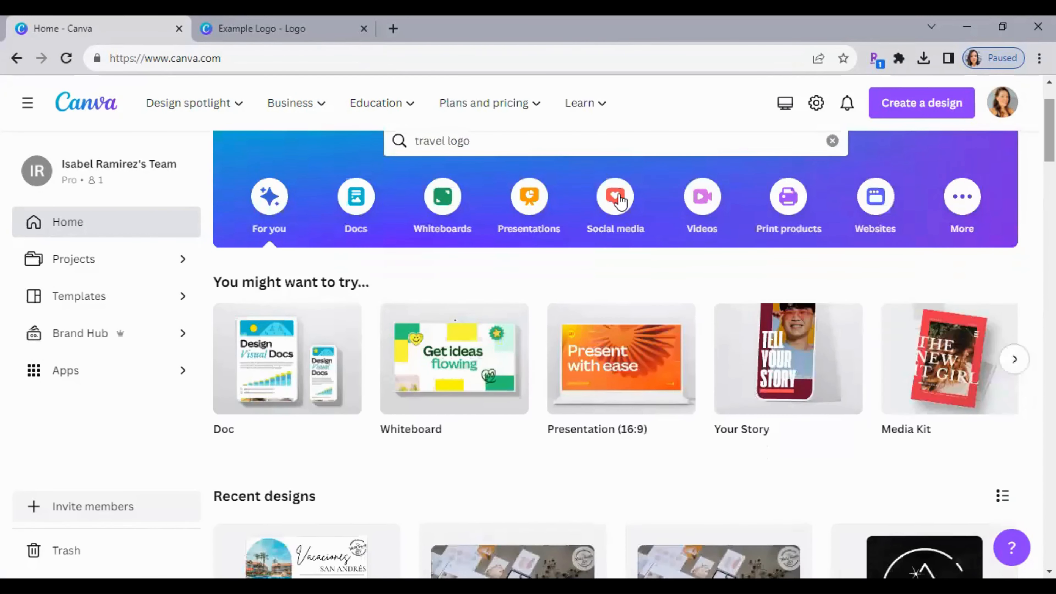
{"action": "left_click", "coordinate": [614, 199]}
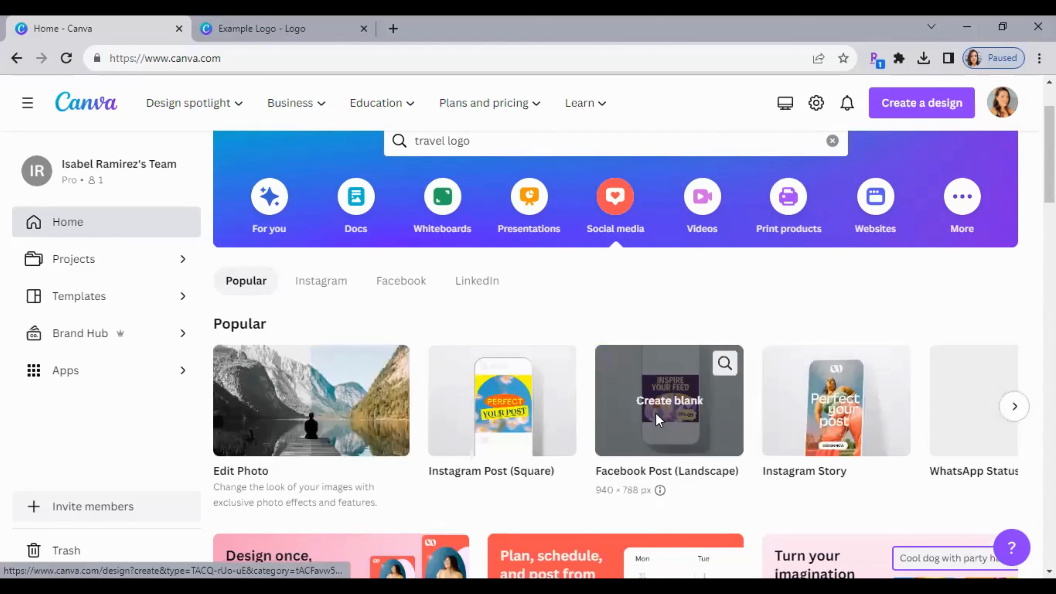
{"action": "left_click", "coordinate": [658, 419]}
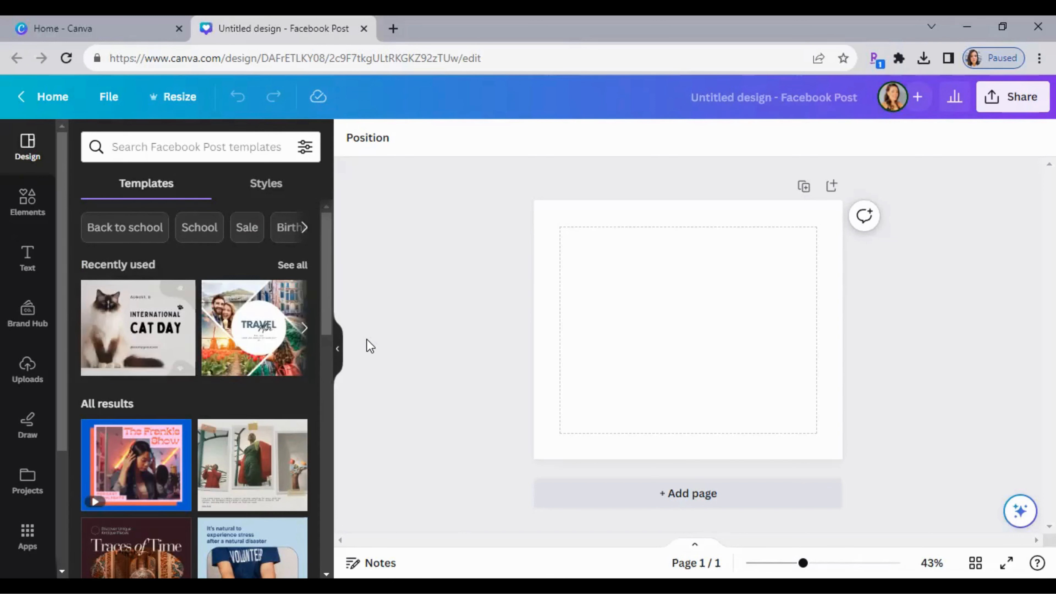
Upload the Example Logo PNG file from the Descargas folder to the image uploads.
{"action": "left_click", "coordinate": [27, 376]}
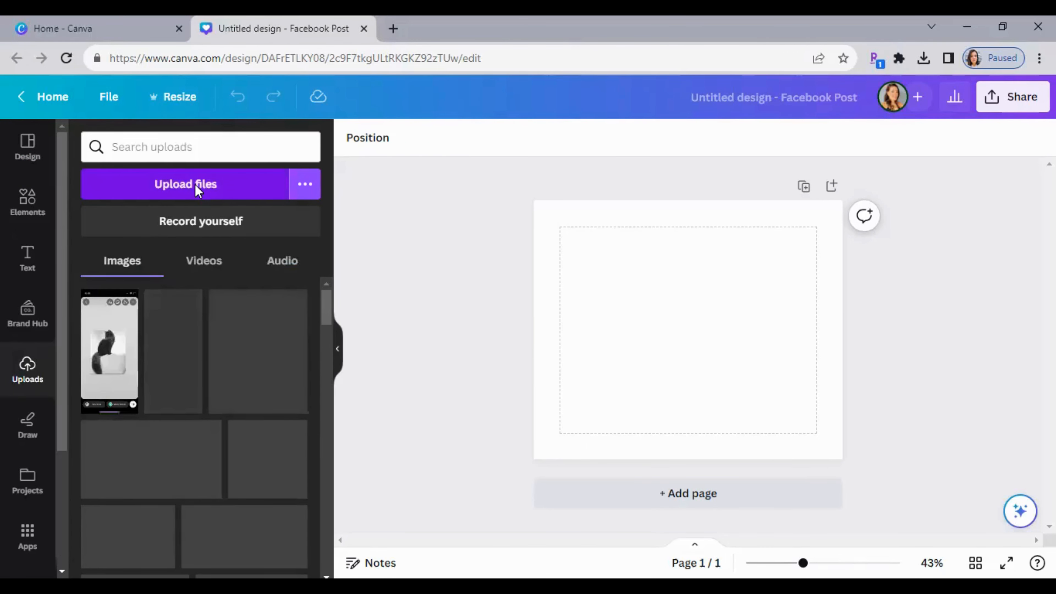
{"action": "left_click", "coordinate": [197, 189]}
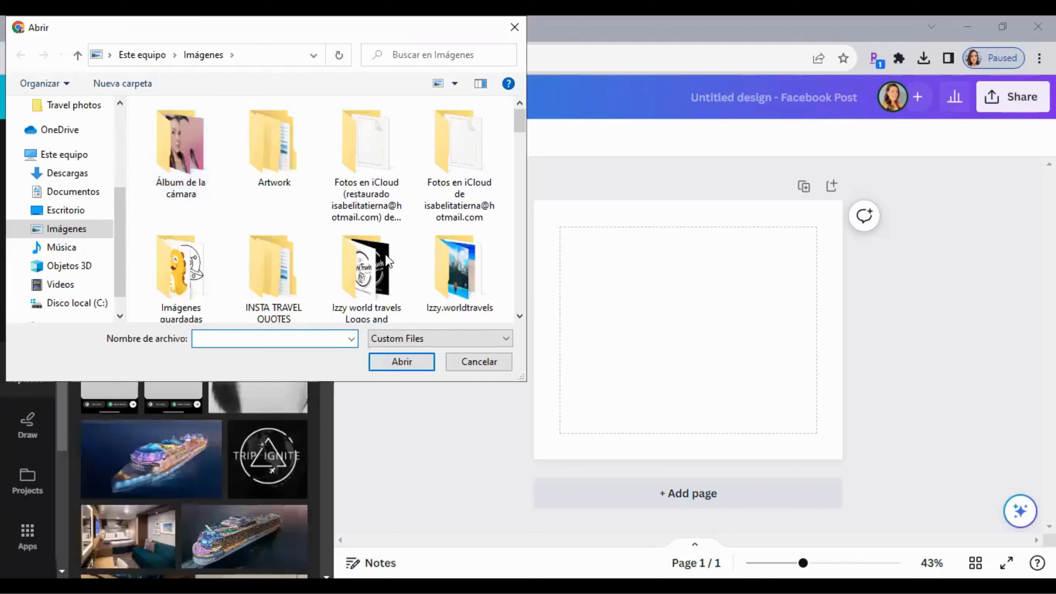
{"action": "left_click", "coordinate": [513, 483]}
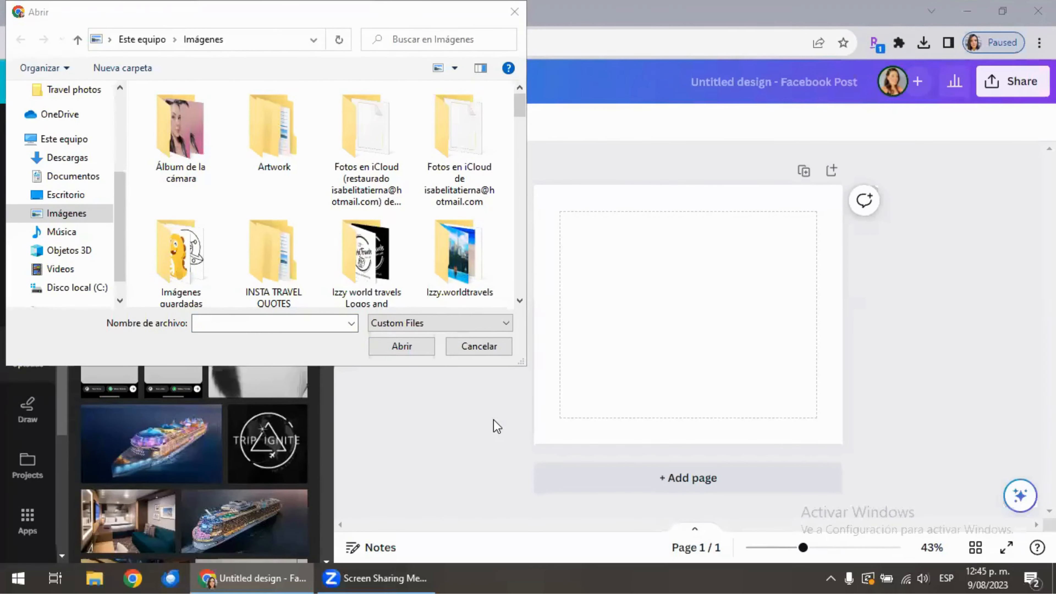
{"action": "left_click", "coordinate": [71, 158]}
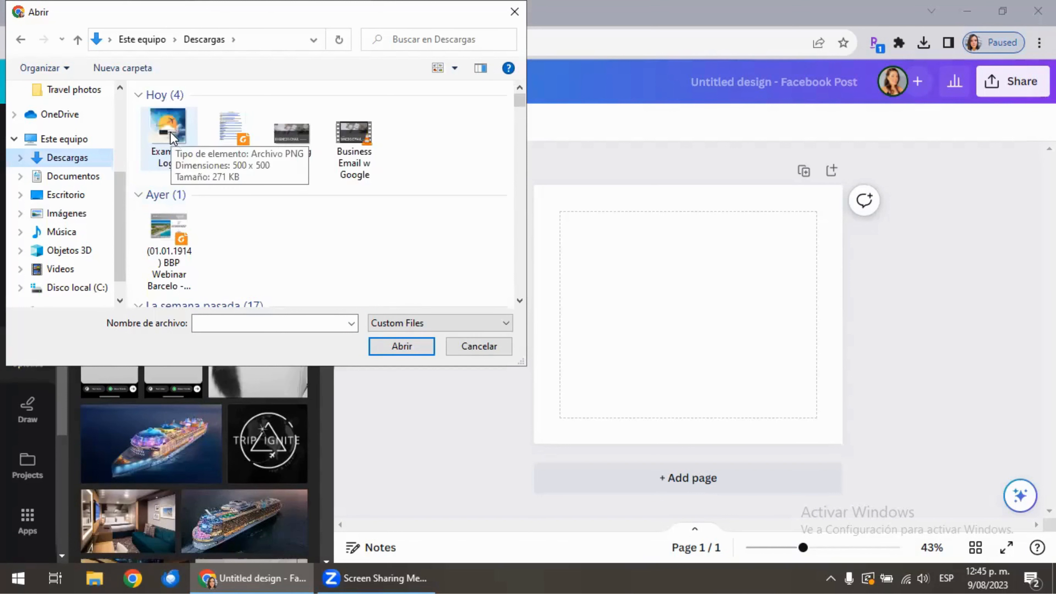
{"action": "left_click", "coordinate": [173, 137]}
{"action": "left_click", "coordinate": [407, 356]}
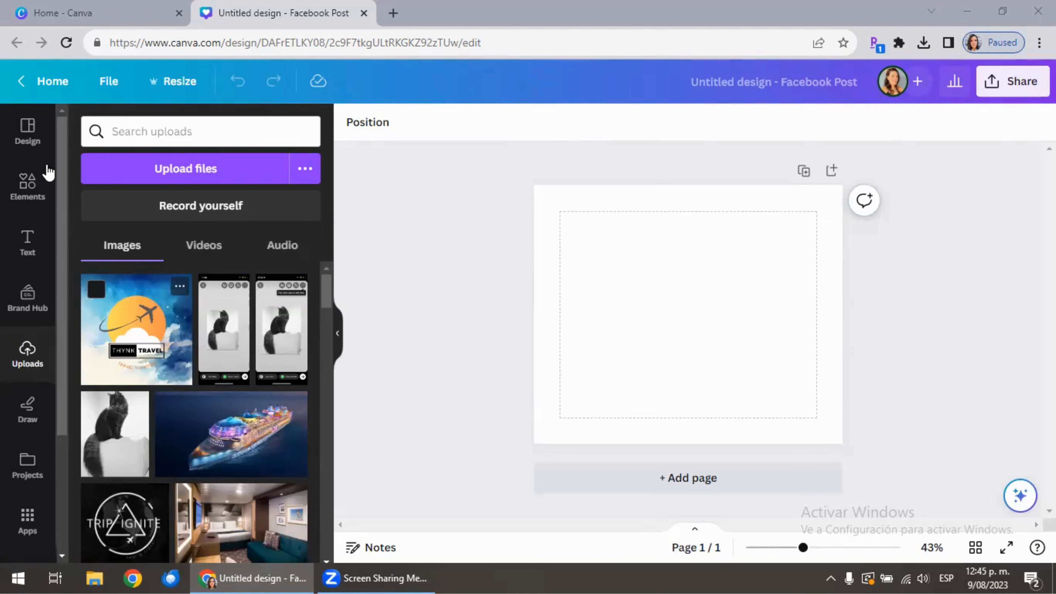
Apply the recently used Travel Promotion Facebook Post template with the four-photo collage to the blank page.
{"action": "left_click", "coordinate": [36, 146]}
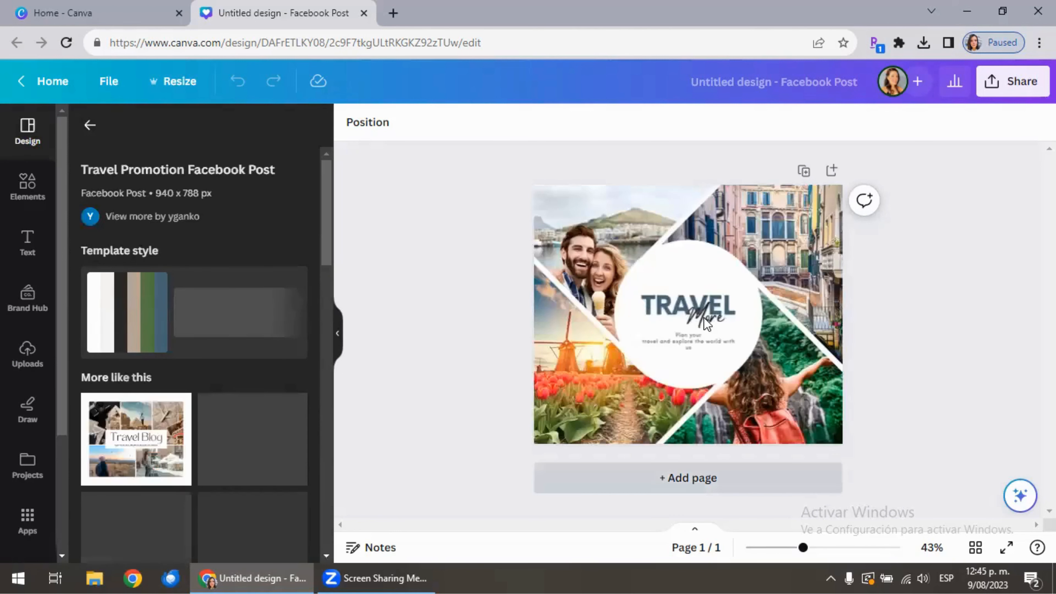
{"action": "left_click", "coordinate": [681, 393]}
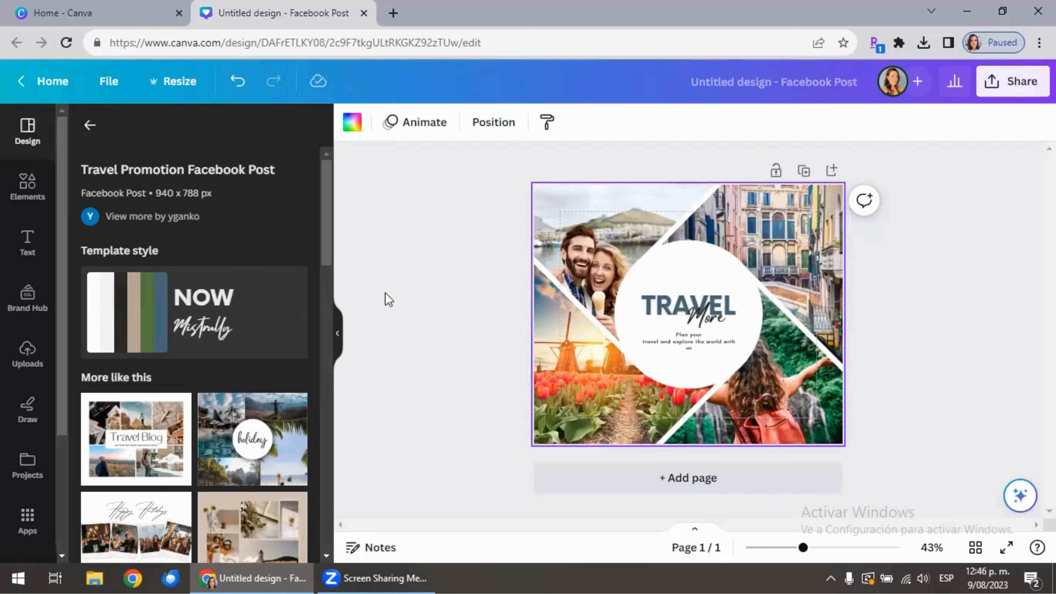
Search the elements for "frame", add the plain circle frame, and place it small in the lower-right corner of the post.
{"action": "left_click", "coordinate": [27, 196]}
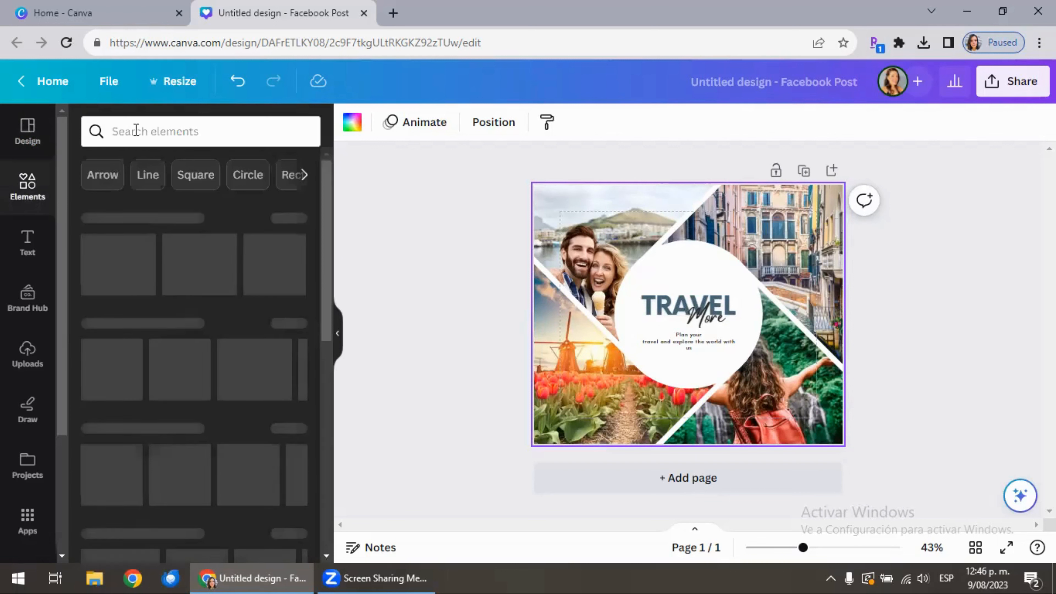
{"action": "left_click", "coordinate": [136, 130]}
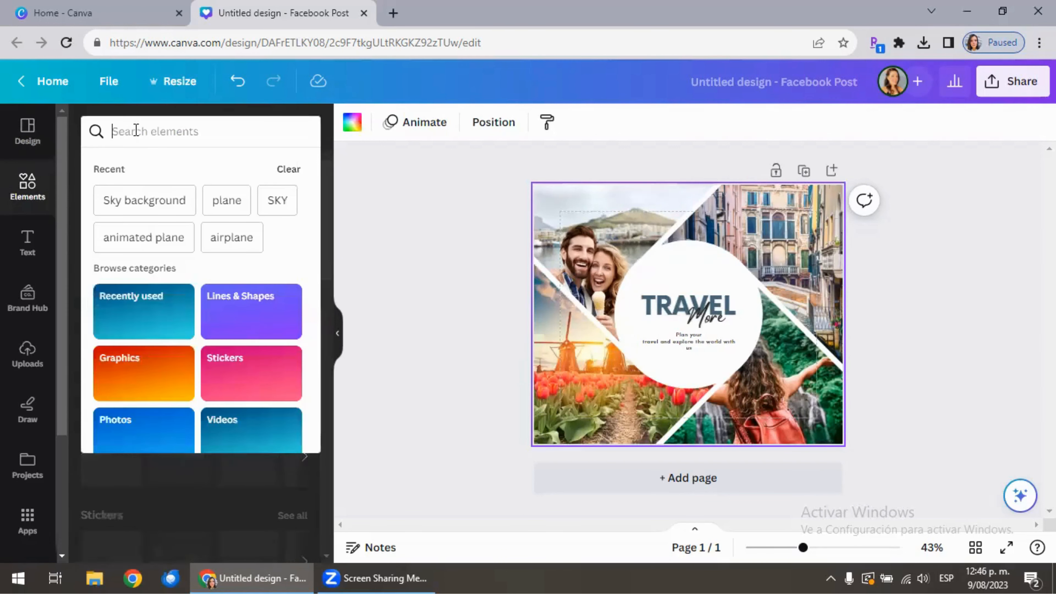
{"action": "type", "text": "frame"}
{"action": "key", "text": "Return"}
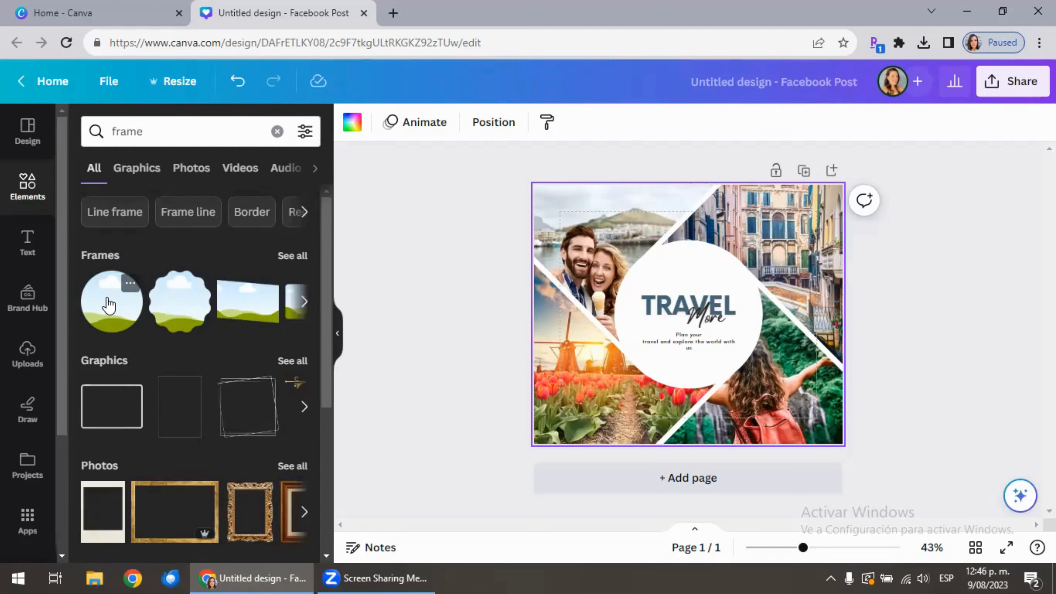
{"action": "left_click_drag", "start_coordinate": [109, 305], "coordinate": [777, 370]}
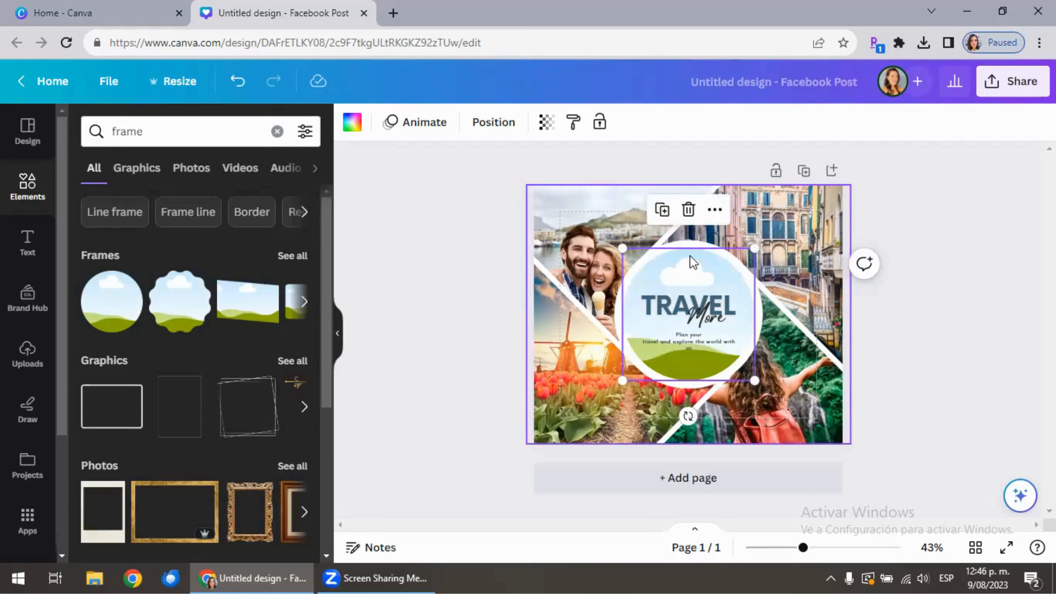
{"action": "left_click_drag", "start_coordinate": [735, 259], "coordinate": [807, 404]}
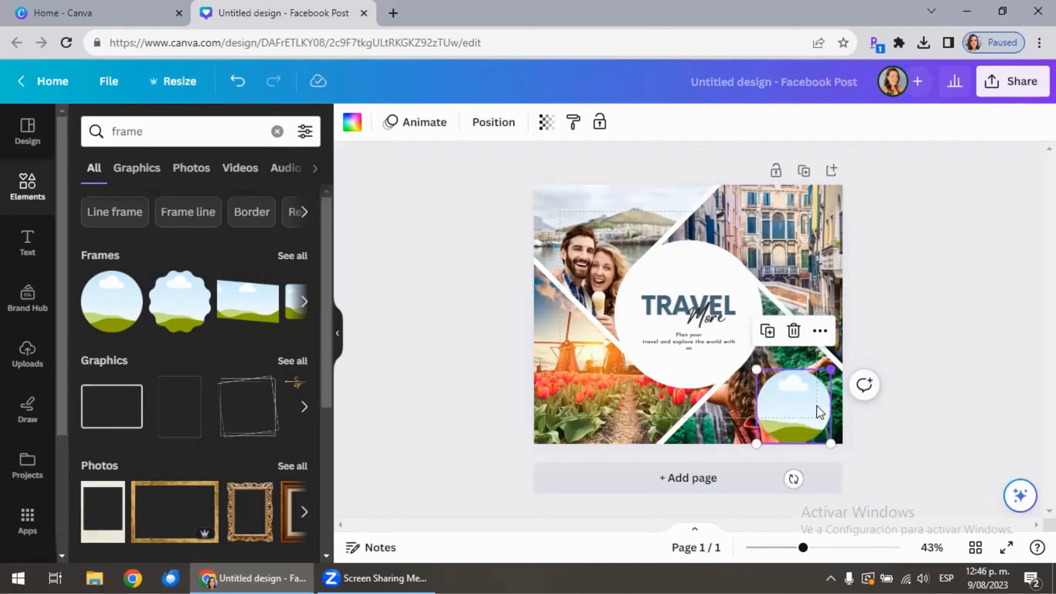
{"action": "key", "text": "Escape"}
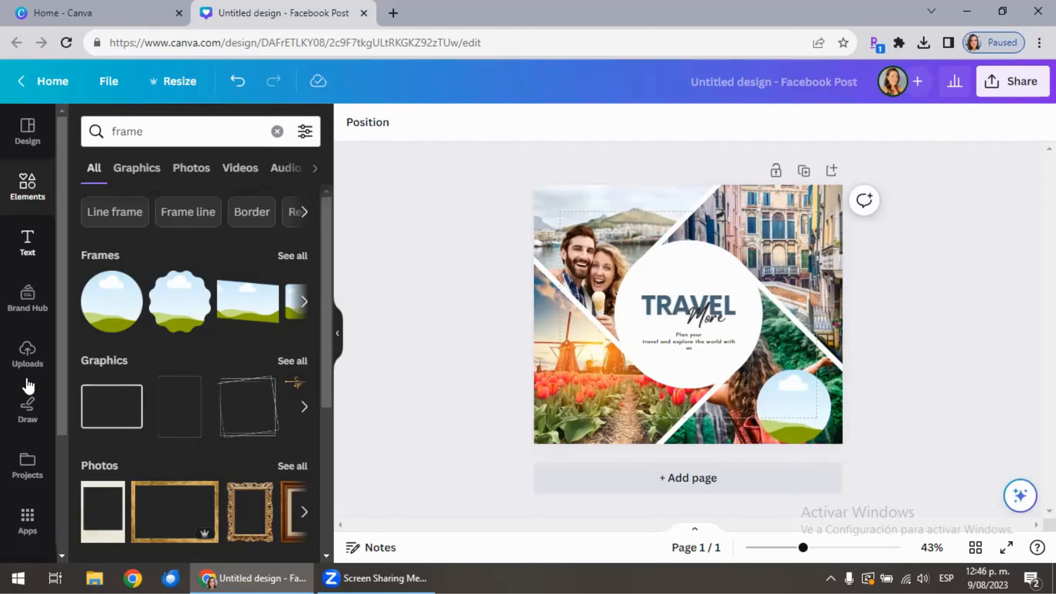
Add the uploaded Thynk Travel logo to the post, fill the circle frame with it, and select the filled frame.
{"action": "left_click", "coordinate": [46, 354]}
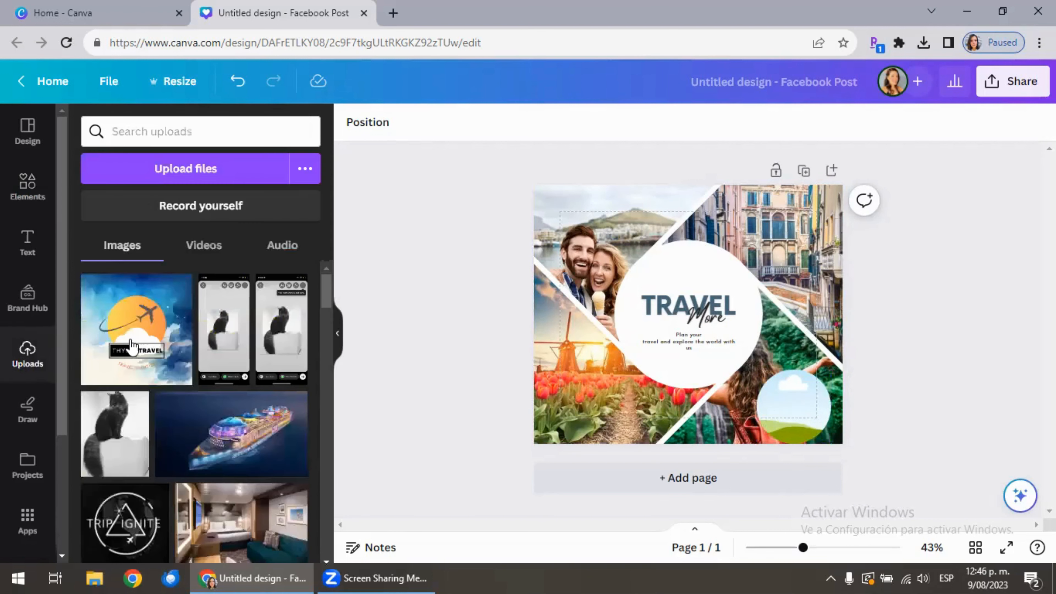
{"action": "left_click", "coordinate": [132, 347]}
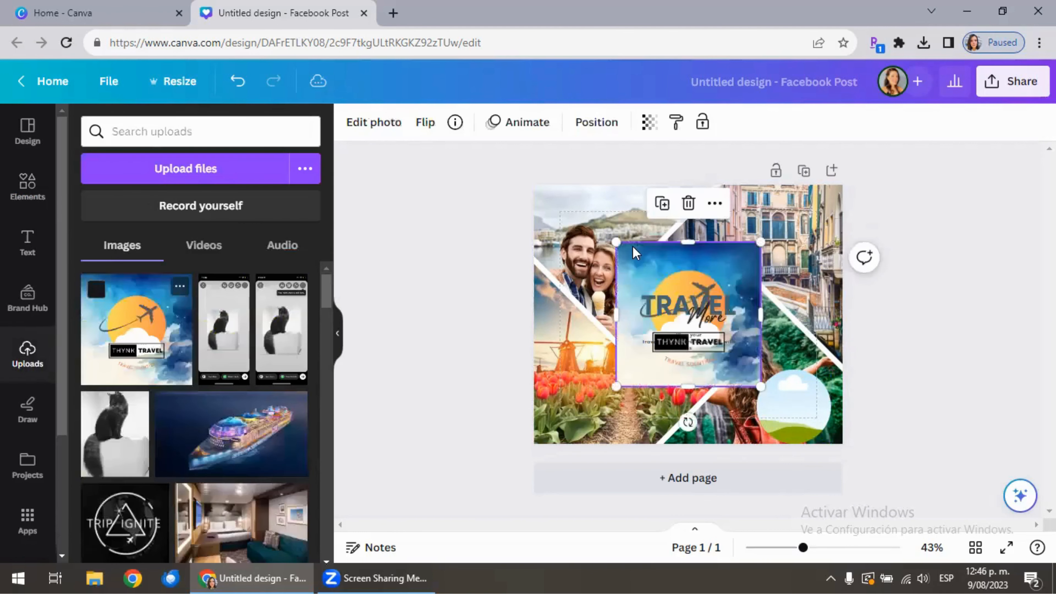
{"action": "left_click_drag", "start_coordinate": [723, 257], "coordinate": [817, 448]}
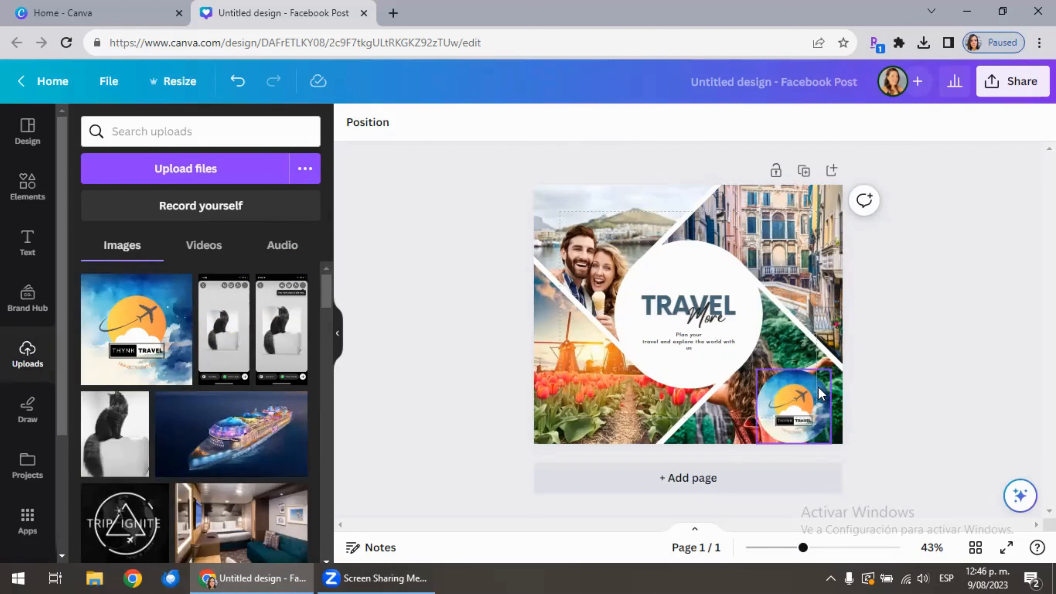
{"action": "left_click", "coordinate": [765, 376]}
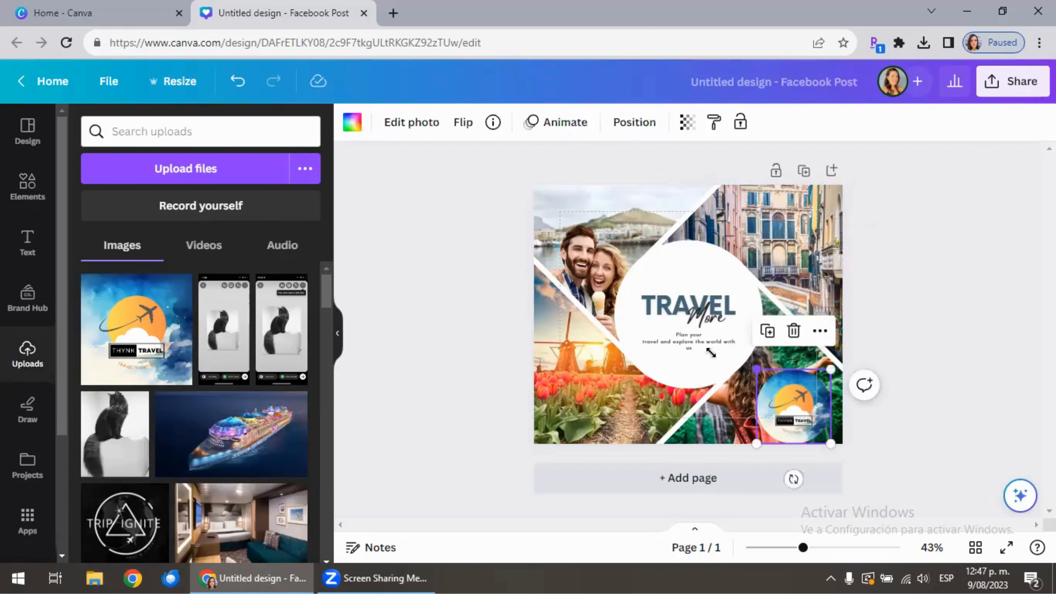
Enlarge the circular logo frame in the post's lower-right corner and delete the TRAVEL, More and tagline texts from the central white circle.
{"action": "left_click_drag", "start_coordinate": [757, 369], "coordinate": [712, 359]}
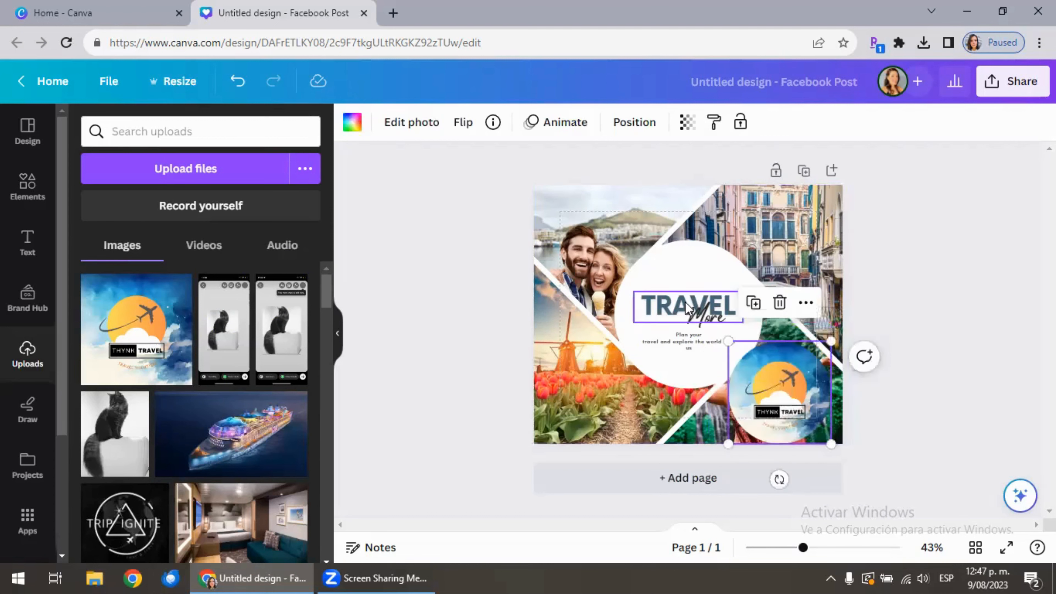
{"action": "left_click", "coordinate": [685, 308]}
{"action": "key", "text": "Delete"}
{"action": "left_click", "coordinate": [706, 319]}
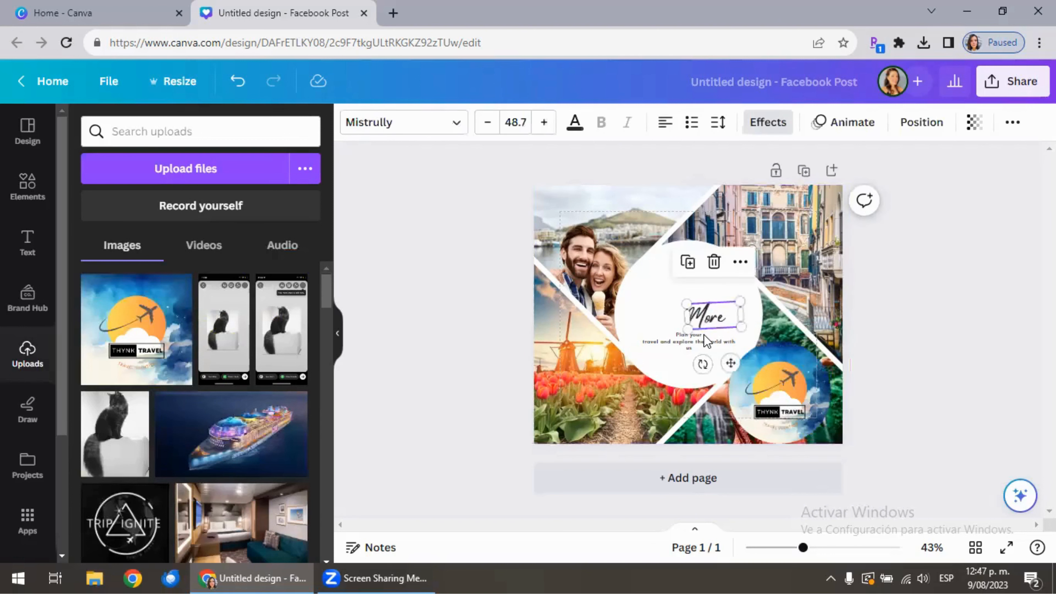
{"action": "key", "text": "Delete"}
{"action": "left_click", "coordinate": [704, 335]}
{"action": "key", "text": "Delete"}
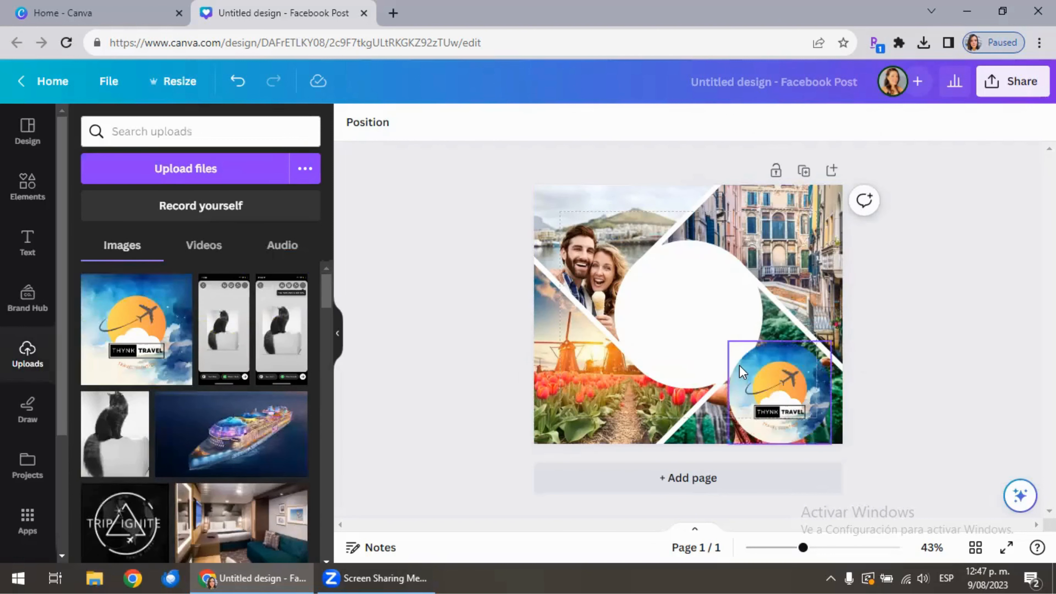
Move the circular logo onto the central white circle, enlarge it to cover the circle, and align it with the collage's centre.
{"action": "left_click_drag", "start_coordinate": [702, 324], "coordinate": [661, 312]}
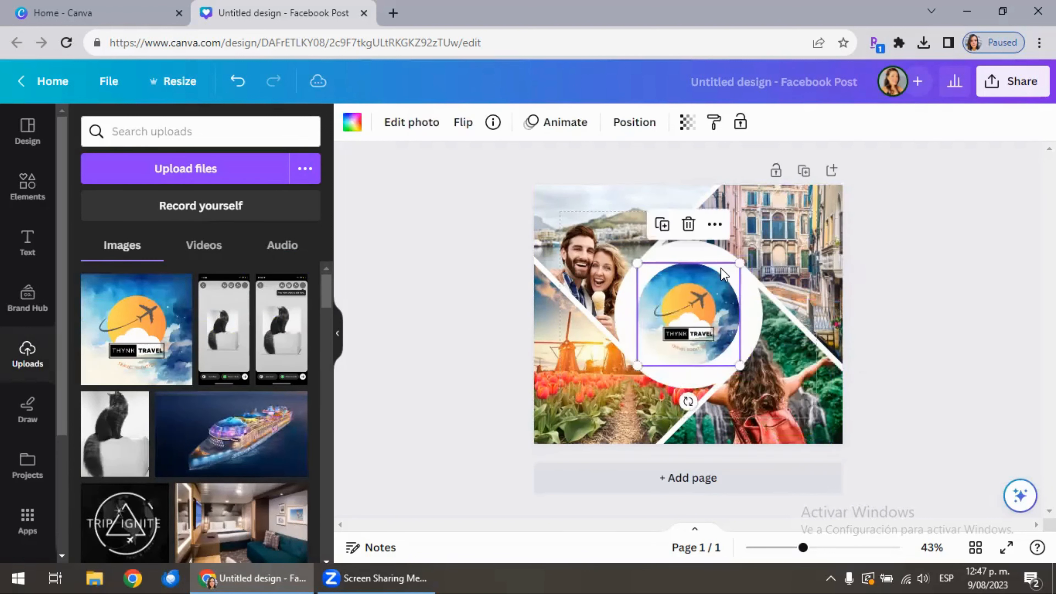
{"action": "left_click_drag", "start_coordinate": [738, 262], "coordinate": [778, 250]}
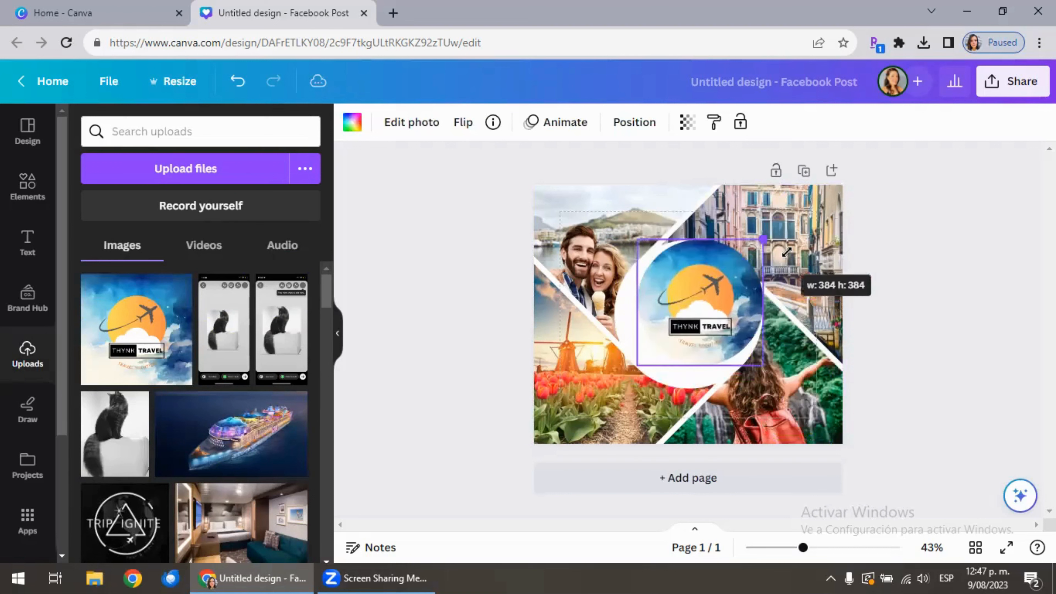
{"action": "left_click_drag", "start_coordinate": [627, 378], "coordinate": [620, 388]}
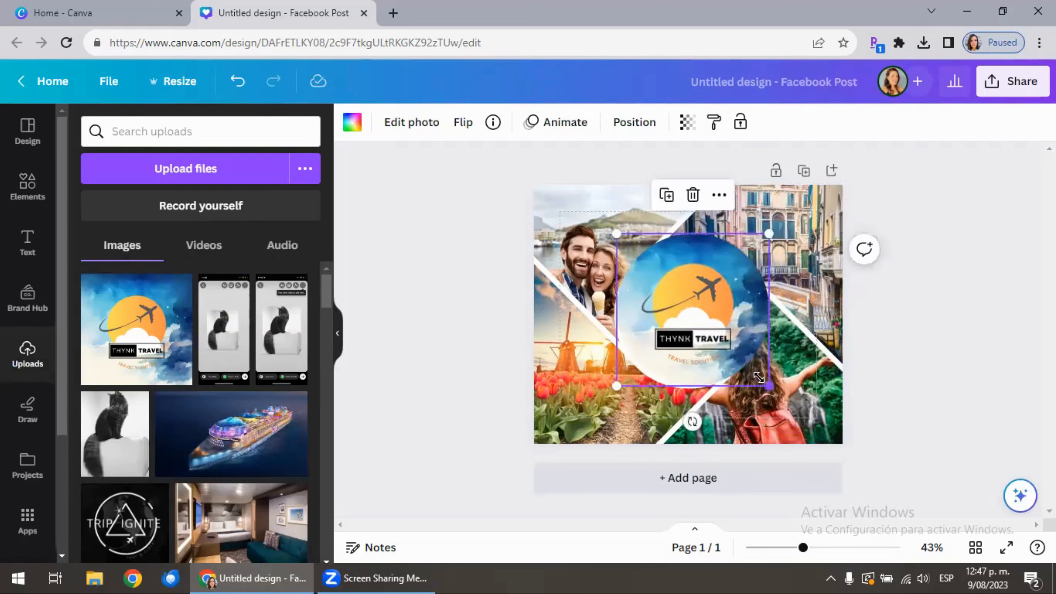
{"action": "left_click_drag", "start_coordinate": [720, 334], "coordinate": [715, 337]}
{"action": "left_click", "coordinate": [884, 397]}
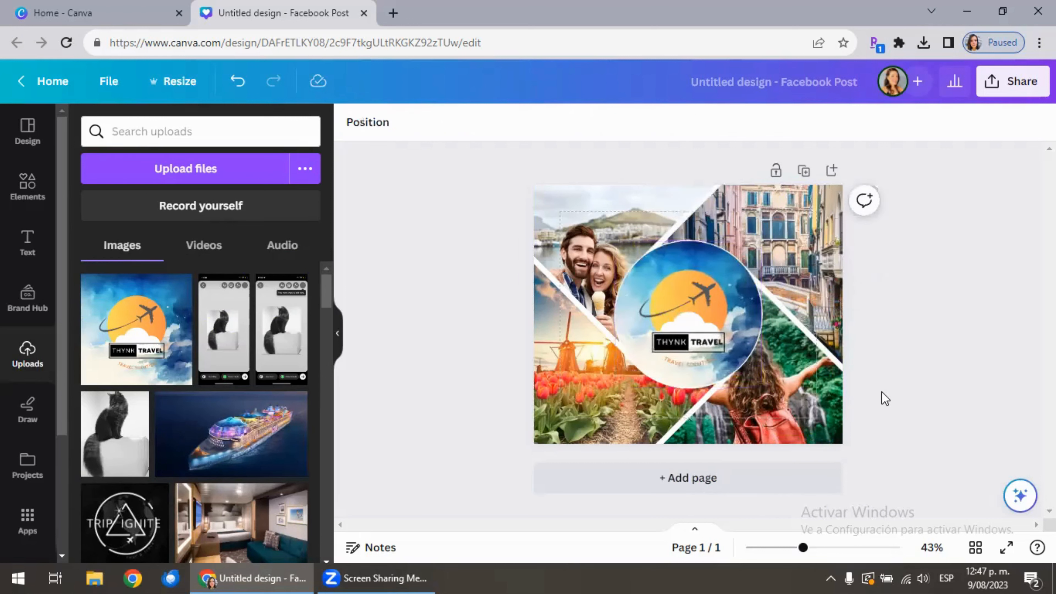